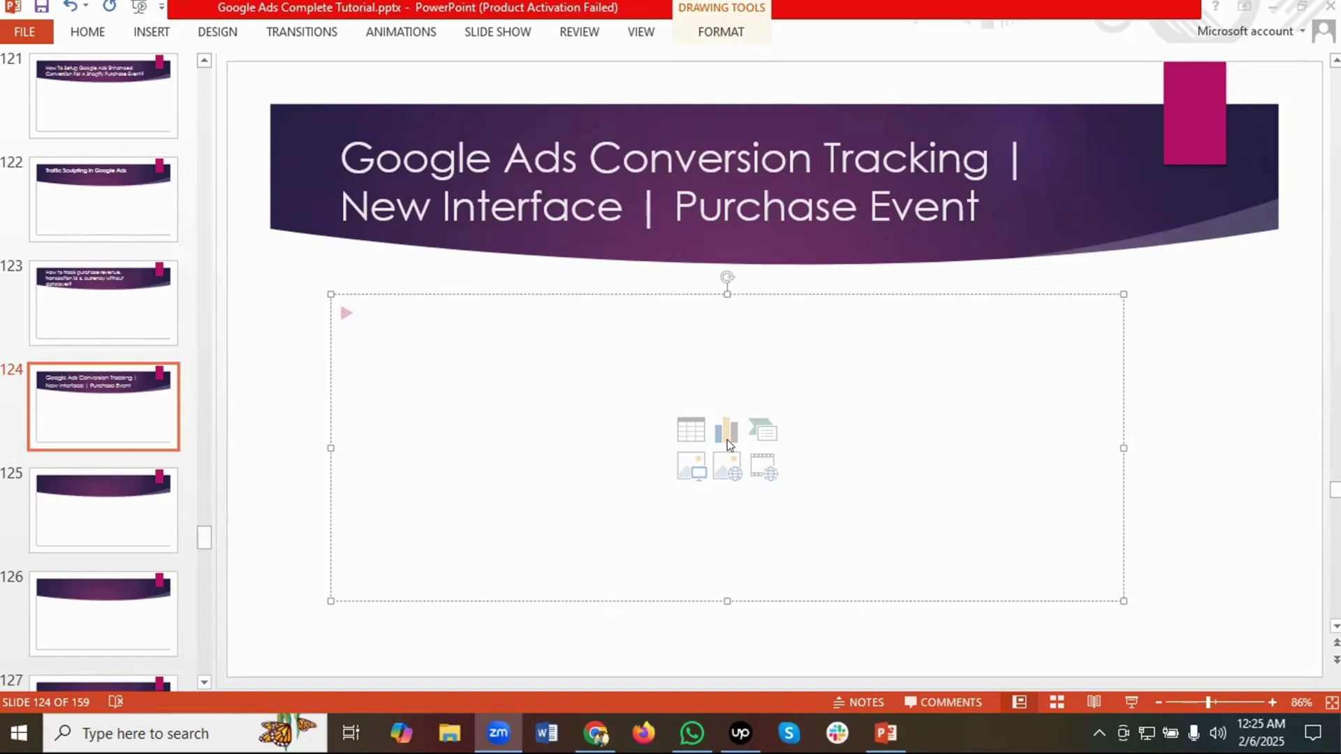
Leave the purchase-event title slide and switch to the Google Ads conversions help article
{"action": "key", "text": "alt+Tab"}
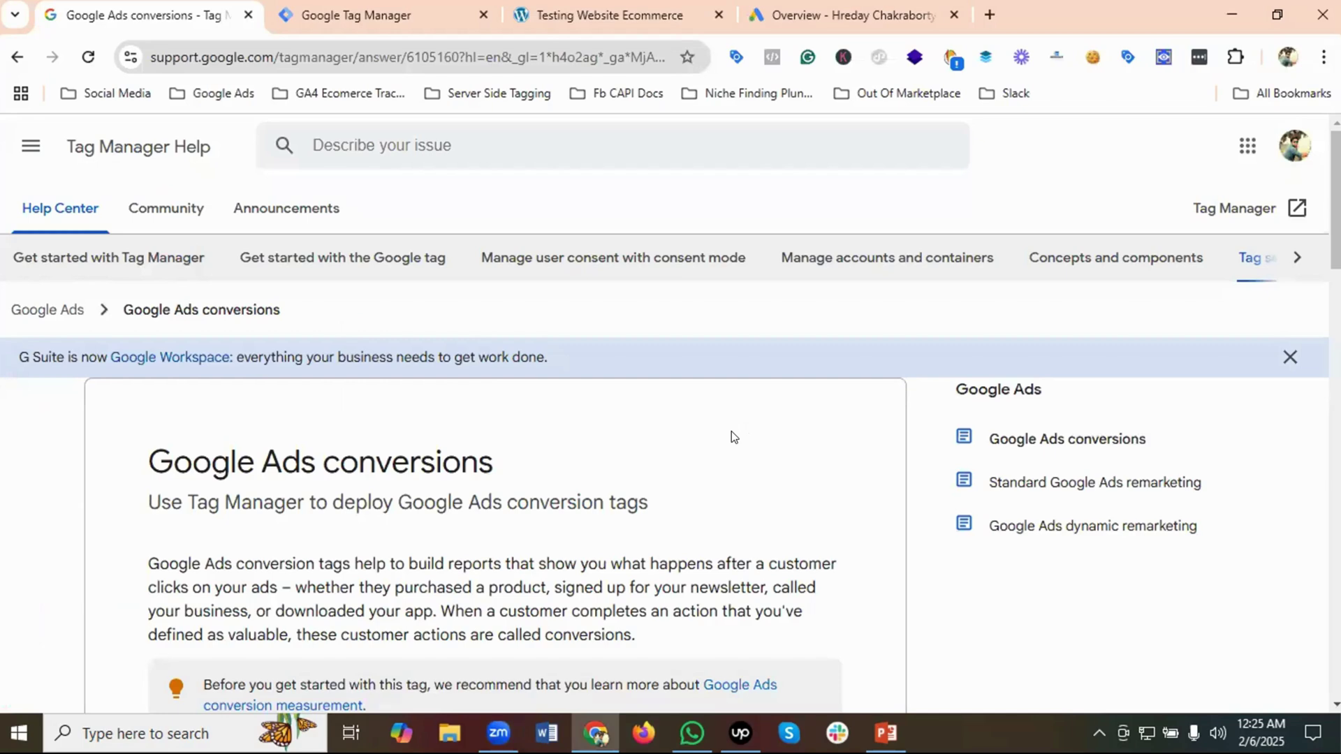
Read down to the 'Before you begin' prerequisites, then switch to the empty Tag Manager Tags list
{"action": "scroll", "coordinate": [741, 431], "scroll_direction": "down", "scroll_amount": 3}
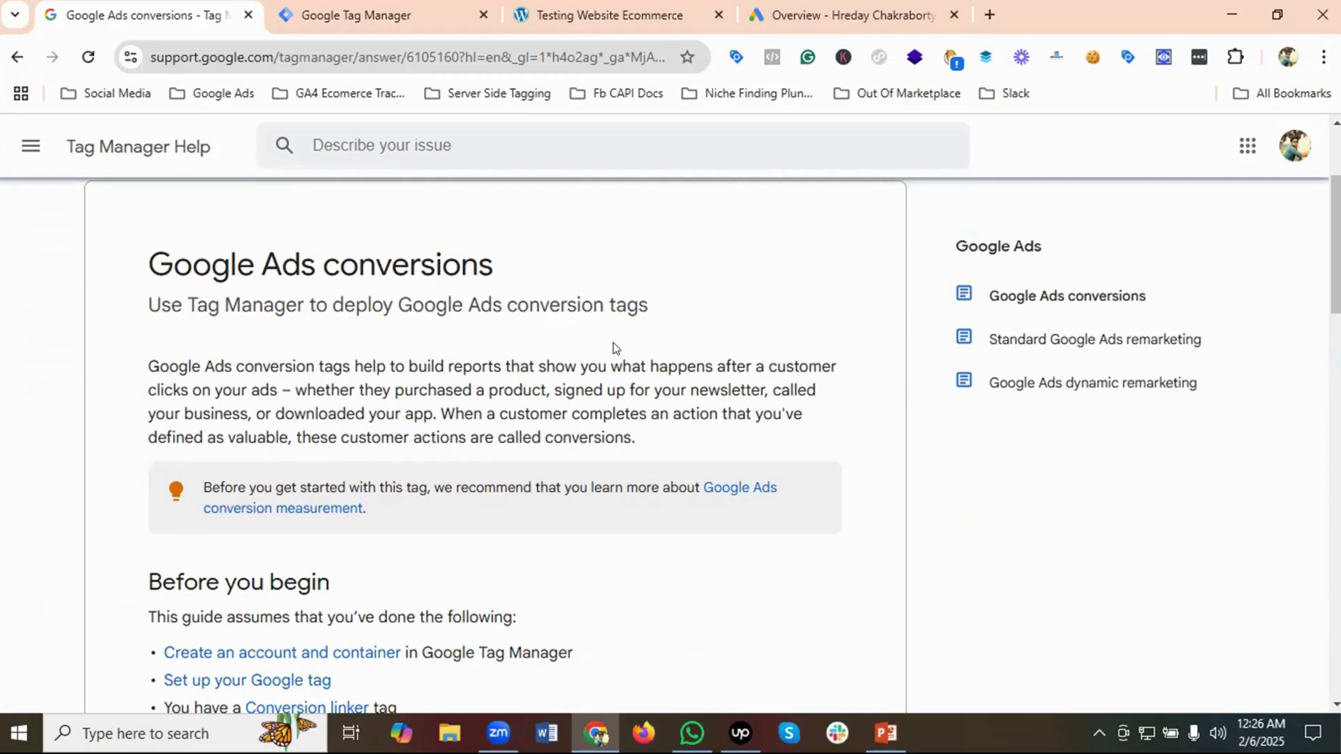
{"action": "scroll", "coordinate": [601, 351], "scroll_direction": "down", "scroll_amount": 4}
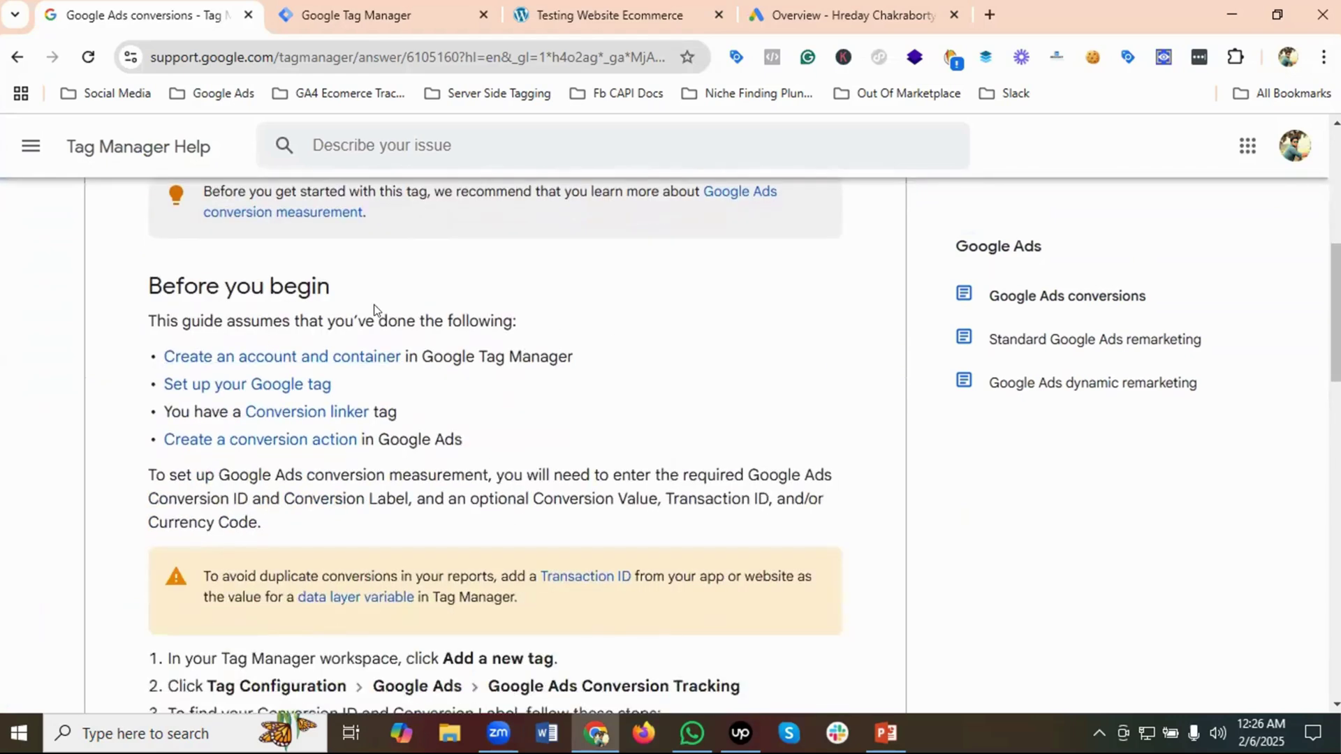
{"action": "scroll", "coordinate": [574, 324], "scroll_direction": "down", "scroll_amount": 1}
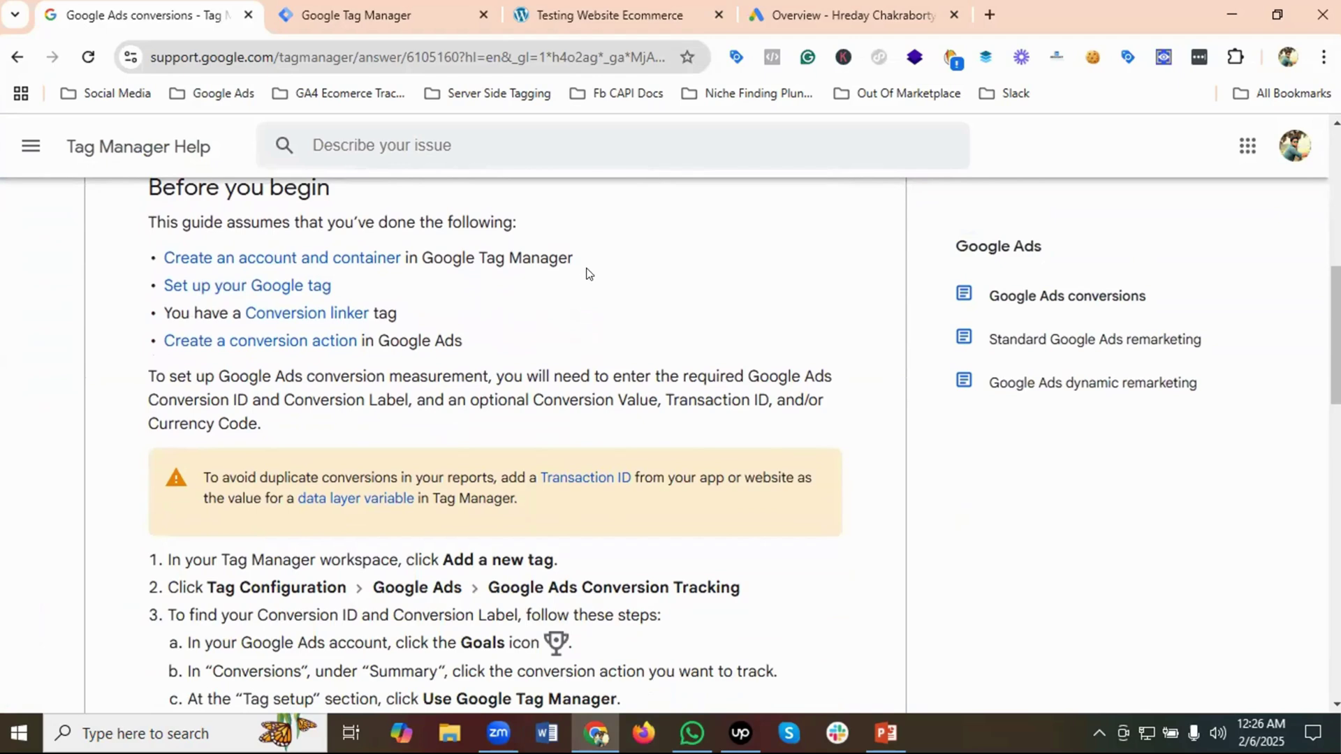
{"action": "key", "text": "ctrl+Tab"}
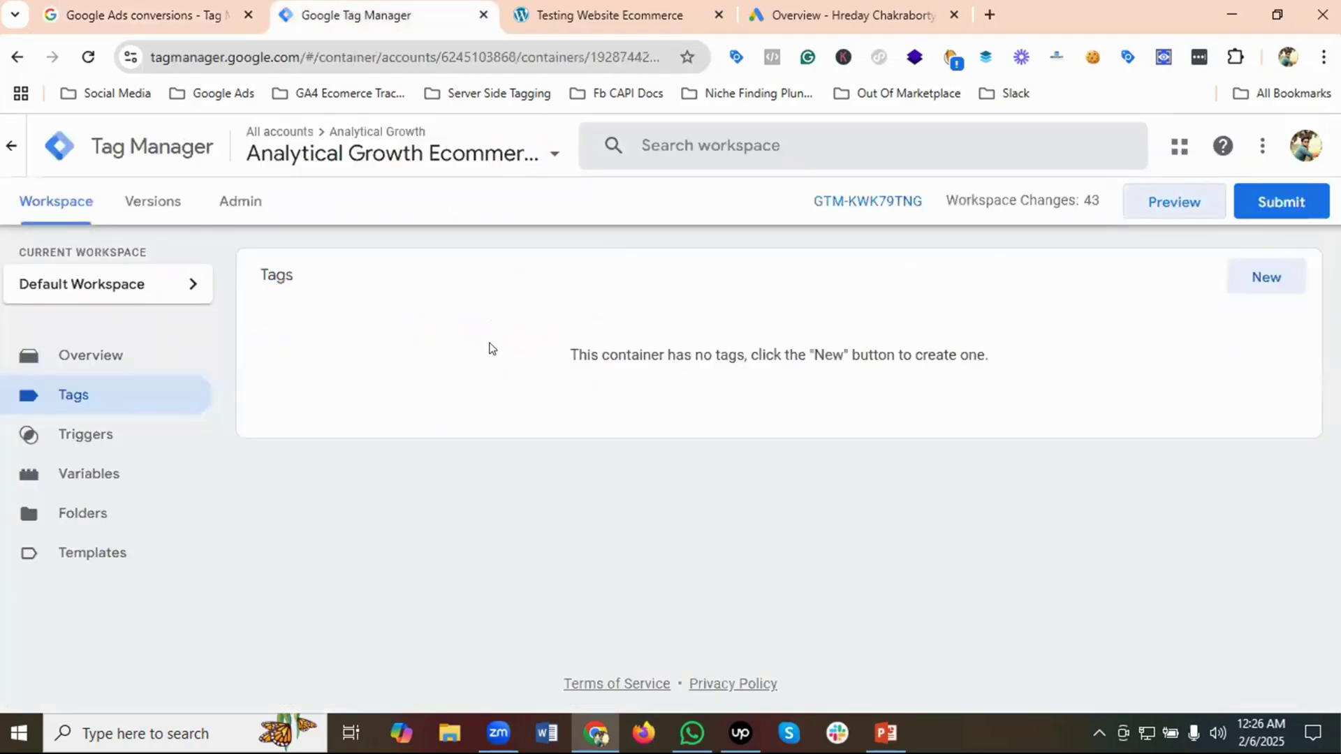
Look over the store website, then return to the Tag Manager workspace
{"action": "left_click", "coordinate": [632, 7]}
{"action": "scroll", "coordinate": [632, 383], "scroll_direction": "down", "scroll_amount": 7}
{"action": "scroll", "coordinate": [629, 383], "scroll_direction": "up", "scroll_amount": 8}
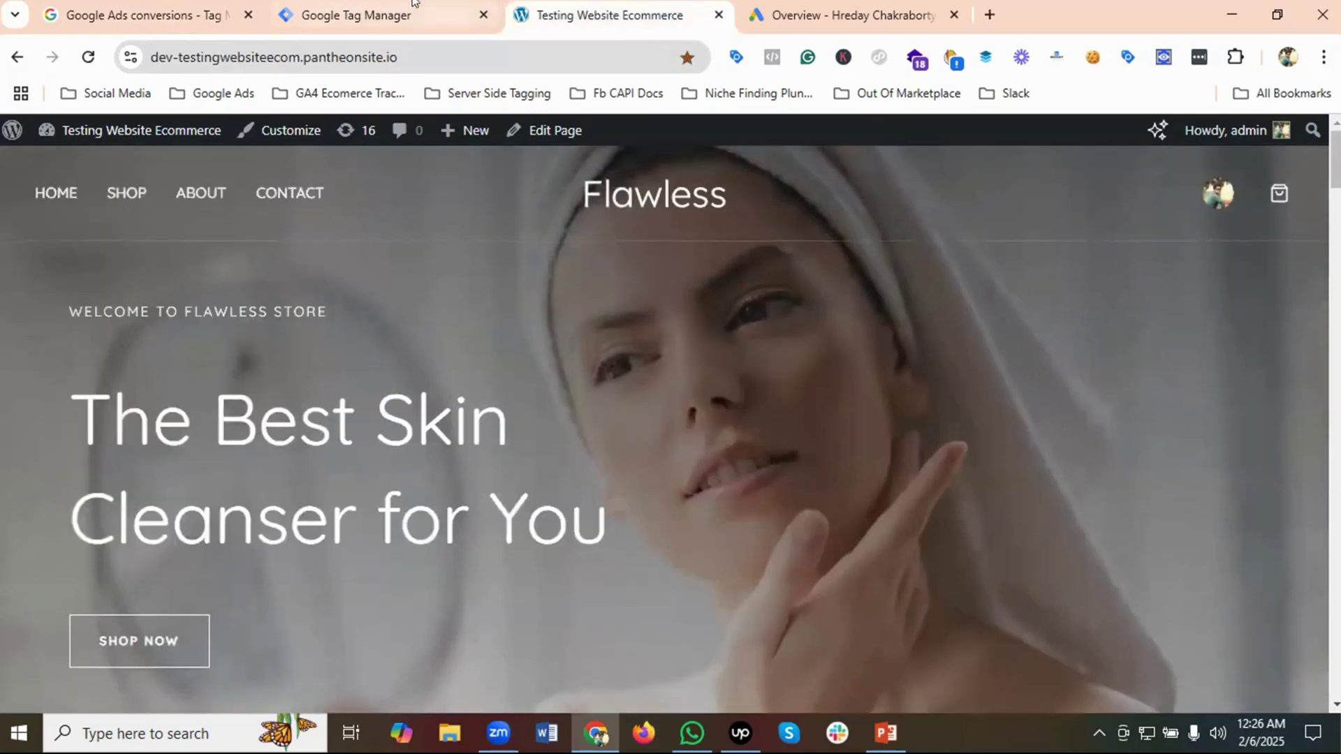
{"action": "left_click", "coordinate": [426, 16]}
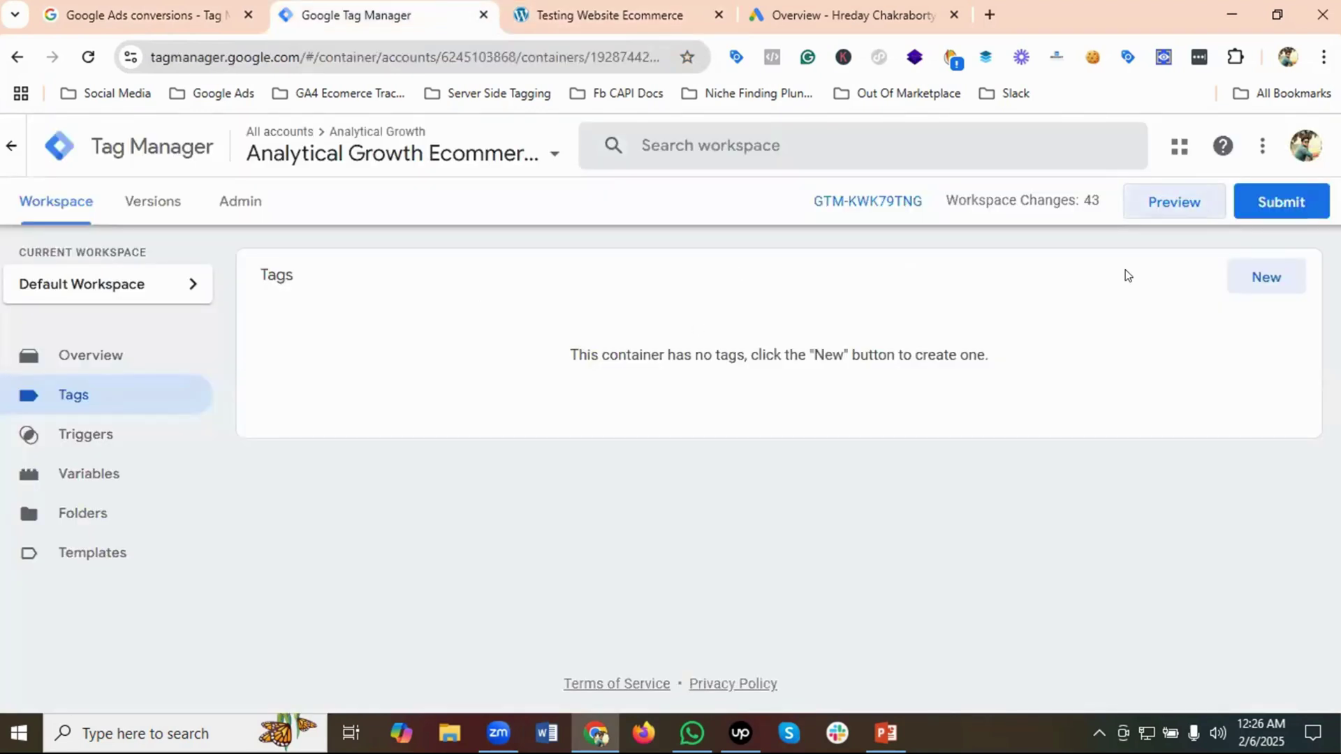
Start preview mode on the dev-testing store domain and connect Tag Assistant, then return to the help article
{"action": "left_click", "coordinate": [1175, 203]}
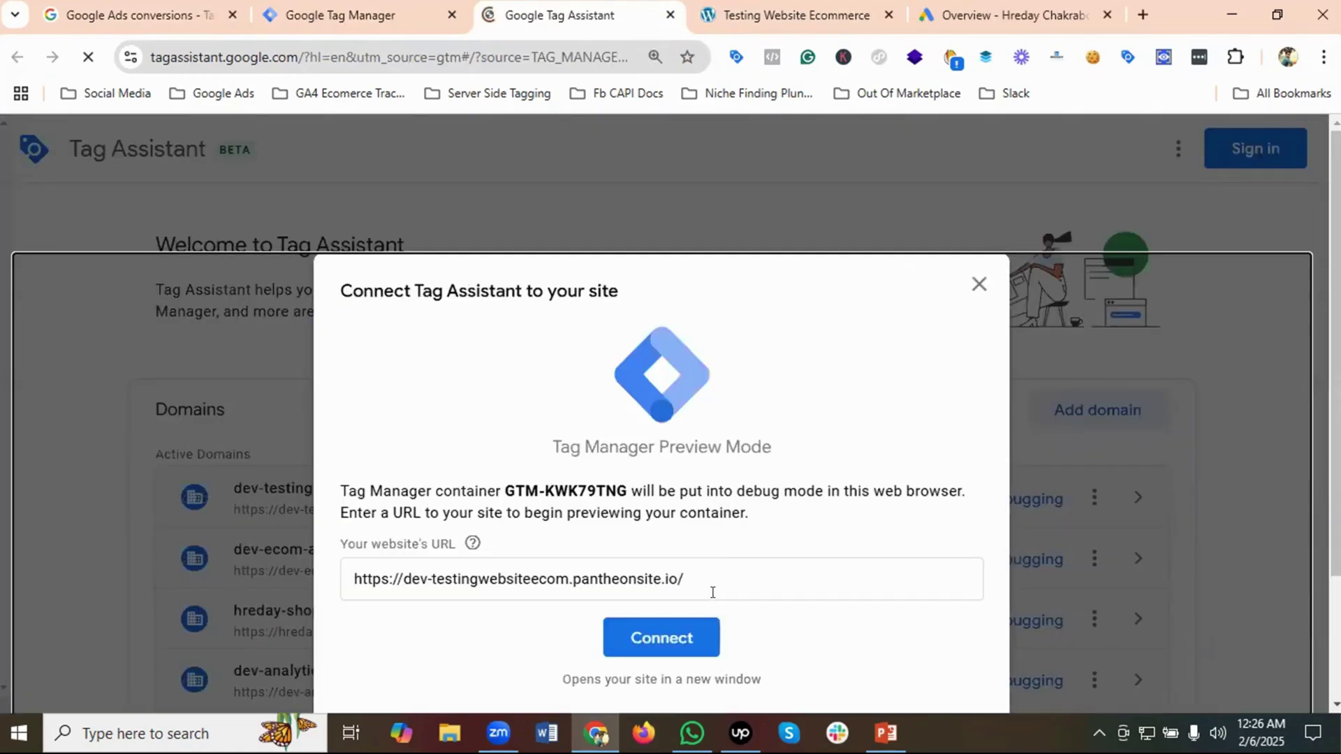
{"action": "left_click", "coordinate": [979, 284]}
{"action": "left_click", "coordinate": [775, 478]}
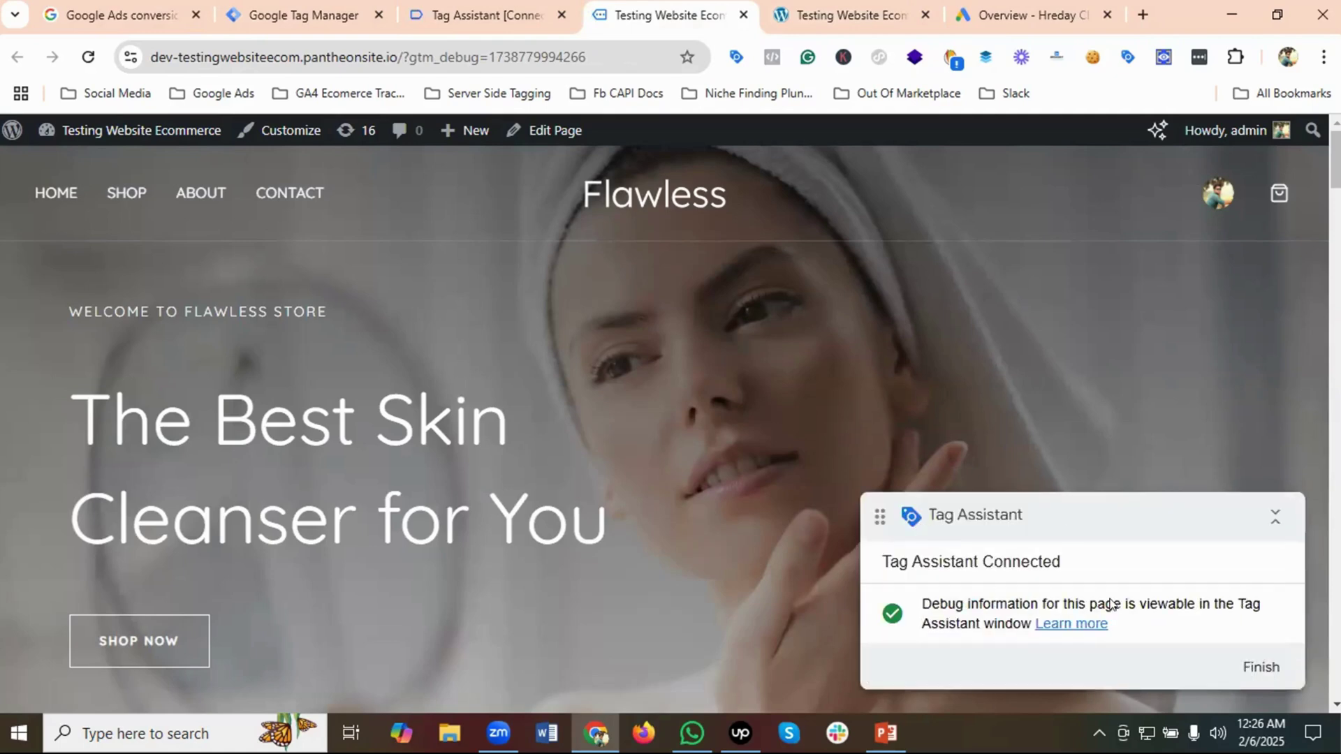
{"action": "left_click", "coordinate": [509, 17]}
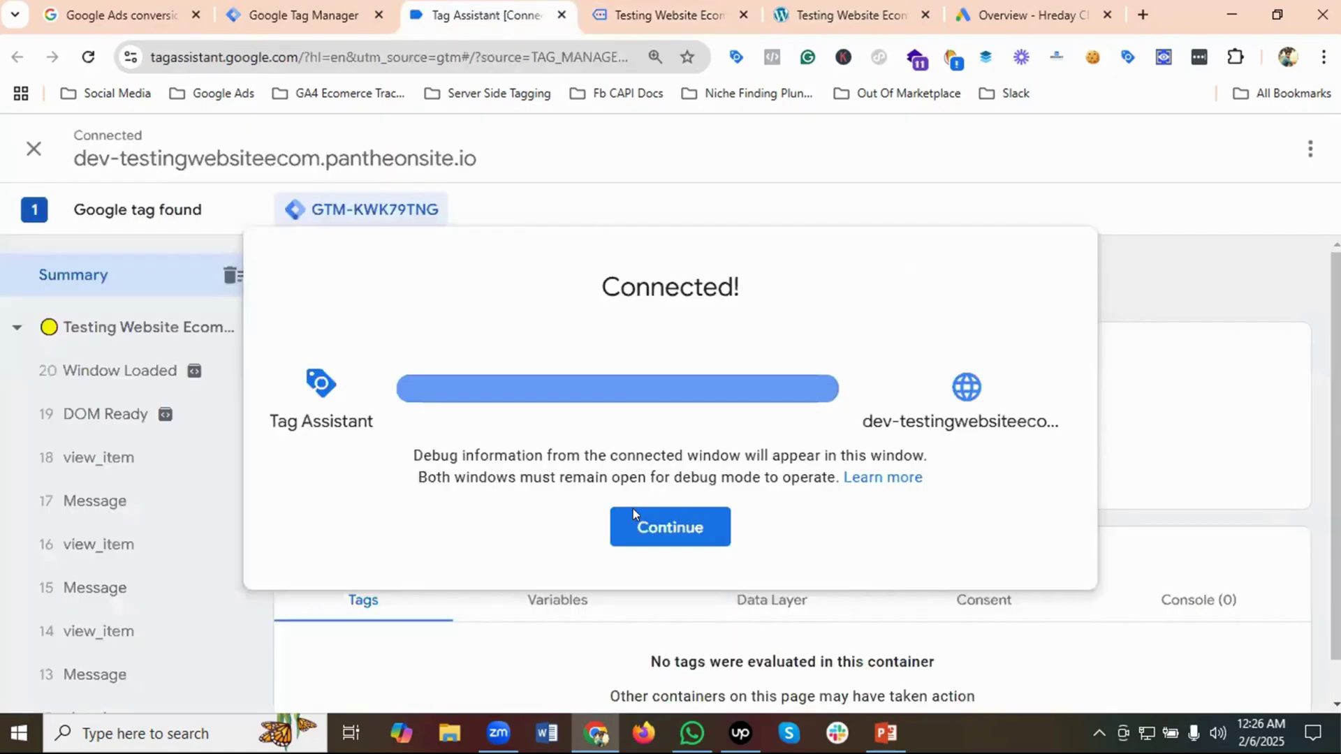
{"action": "left_click", "coordinate": [677, 528]}
{"action": "key", "text": "ctrl+1"}
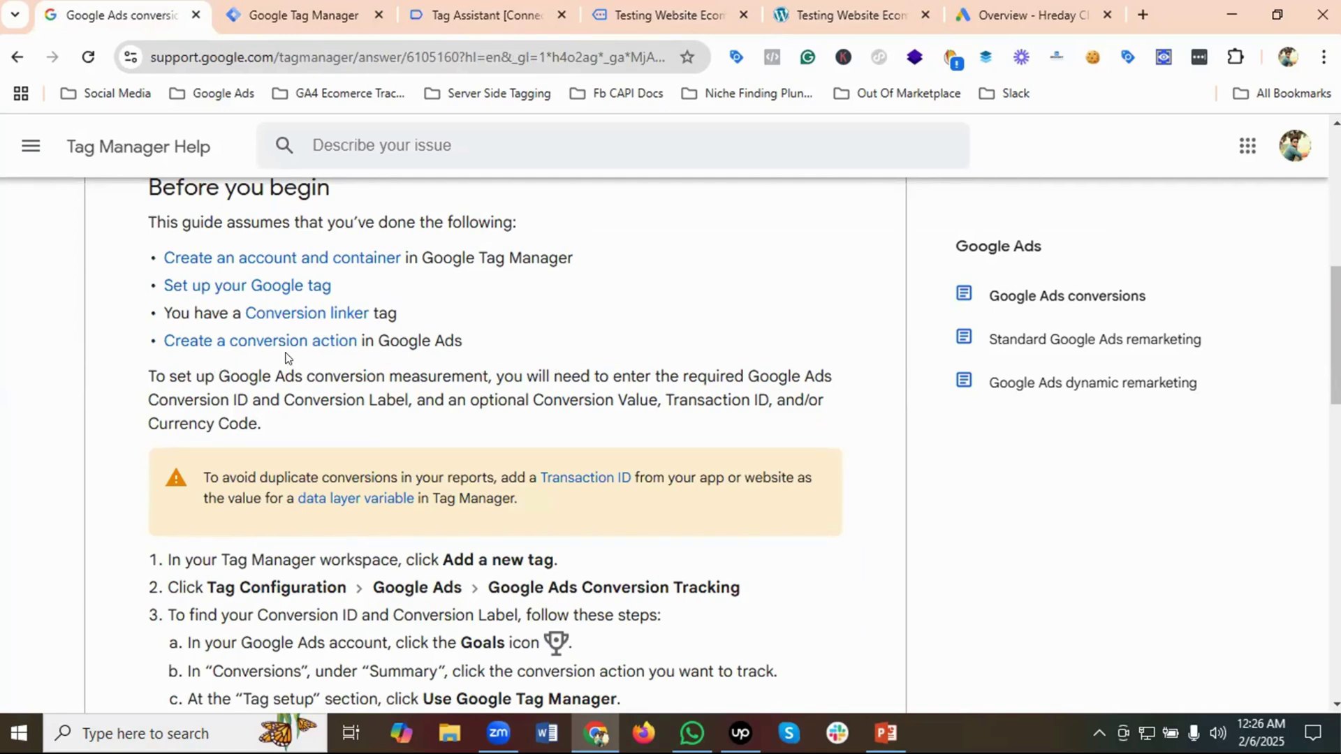
{"action": "scroll", "coordinate": [238, 416], "scroll_direction": "down", "scroll_amount": 1}
{"action": "scroll", "coordinate": [237, 417], "scroll_direction": "down", "scroll_amount": 1}
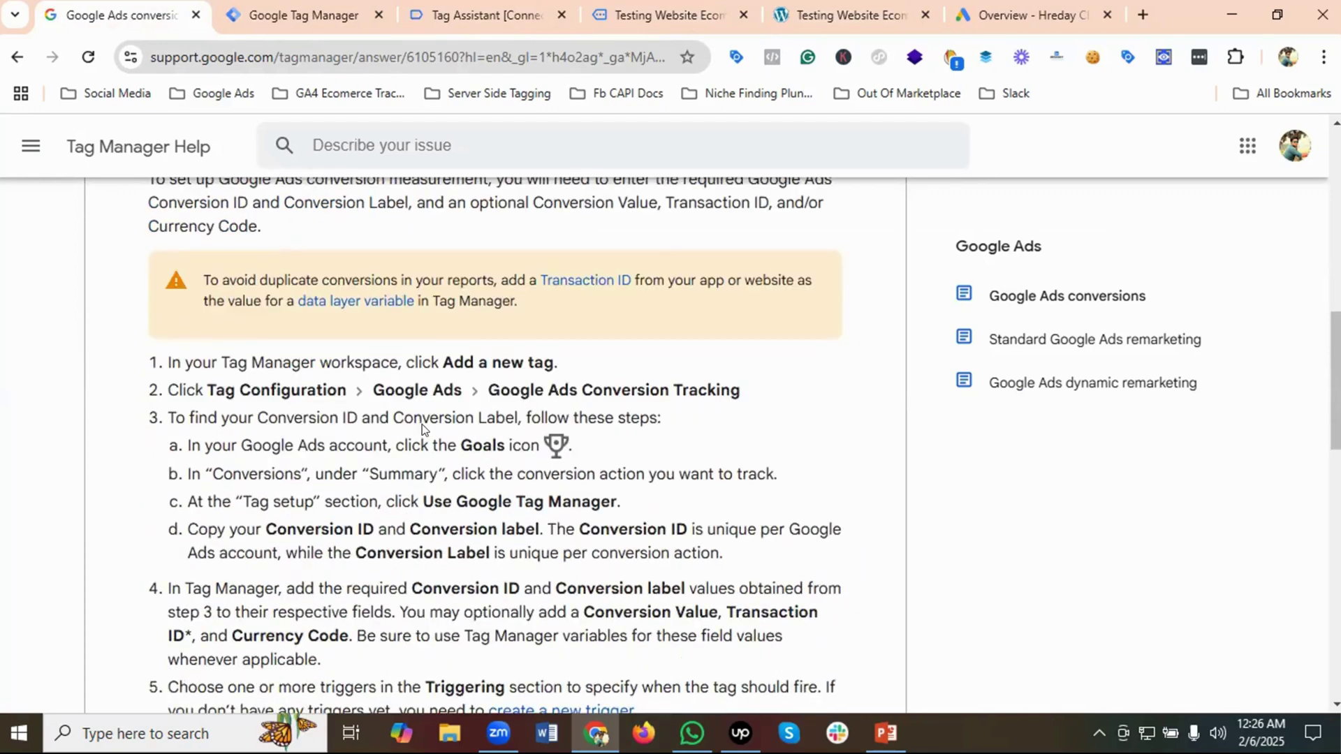
{"action": "scroll", "coordinate": [423, 427], "scroll_direction": "up", "scroll_amount": 1}
{"action": "scroll", "coordinate": [239, 413], "scroll_direction": "down", "scroll_amount": 4}
{"action": "scroll", "coordinate": [239, 413], "scroll_direction": "down", "scroll_amount": 2}
{"action": "scroll", "coordinate": [429, 464], "scroll_direction": "up", "scroll_amount": 10}
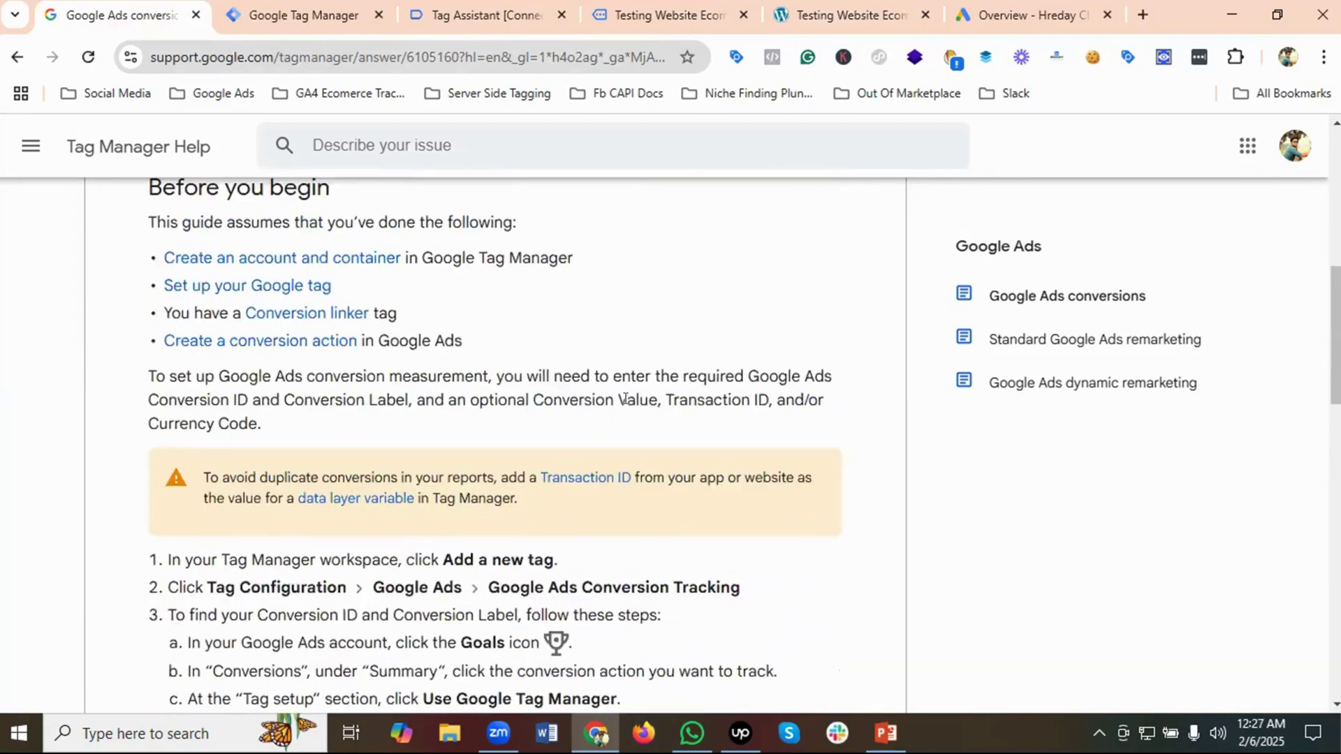
{"action": "scroll", "coordinate": [389, 341], "scroll_direction": "up", "scroll_amount": 4}
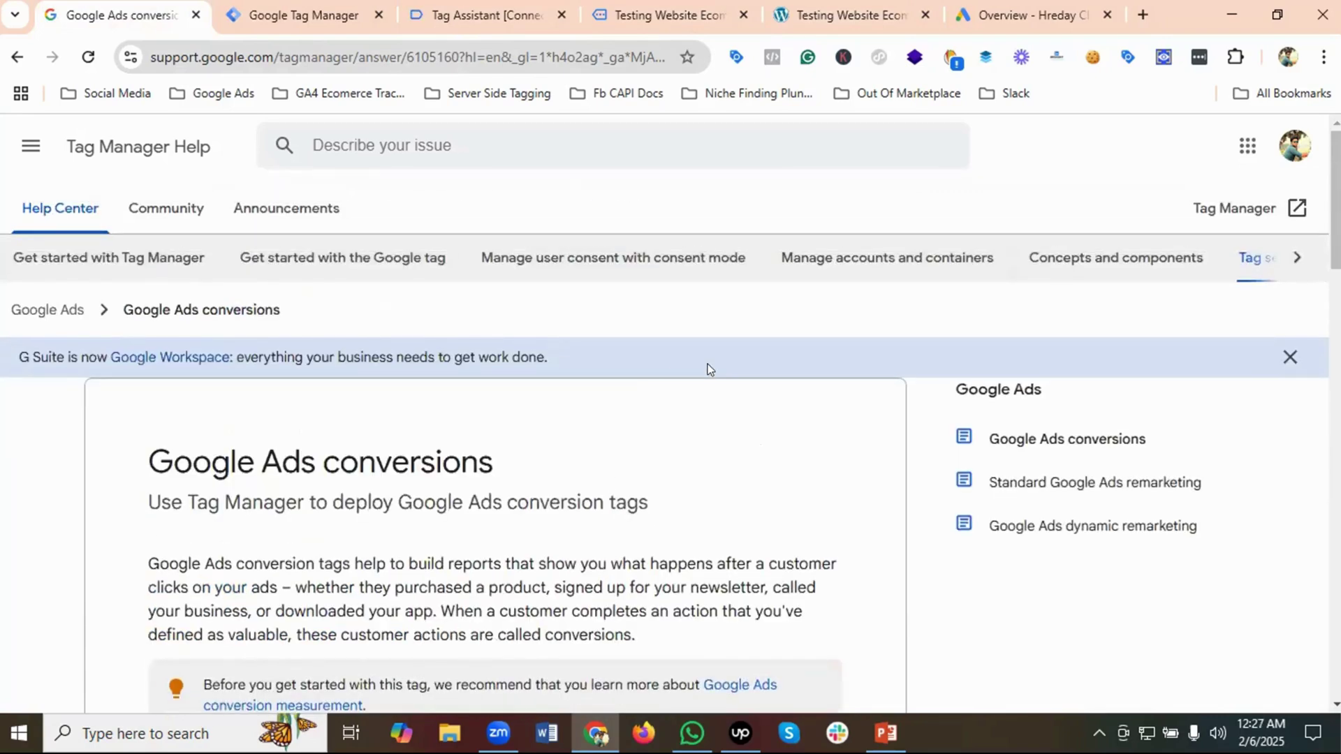
Open Goals > Conversions > Summary in Google Ads and scroll down to Create conversion action
{"action": "left_click", "coordinate": [1005, 14]}
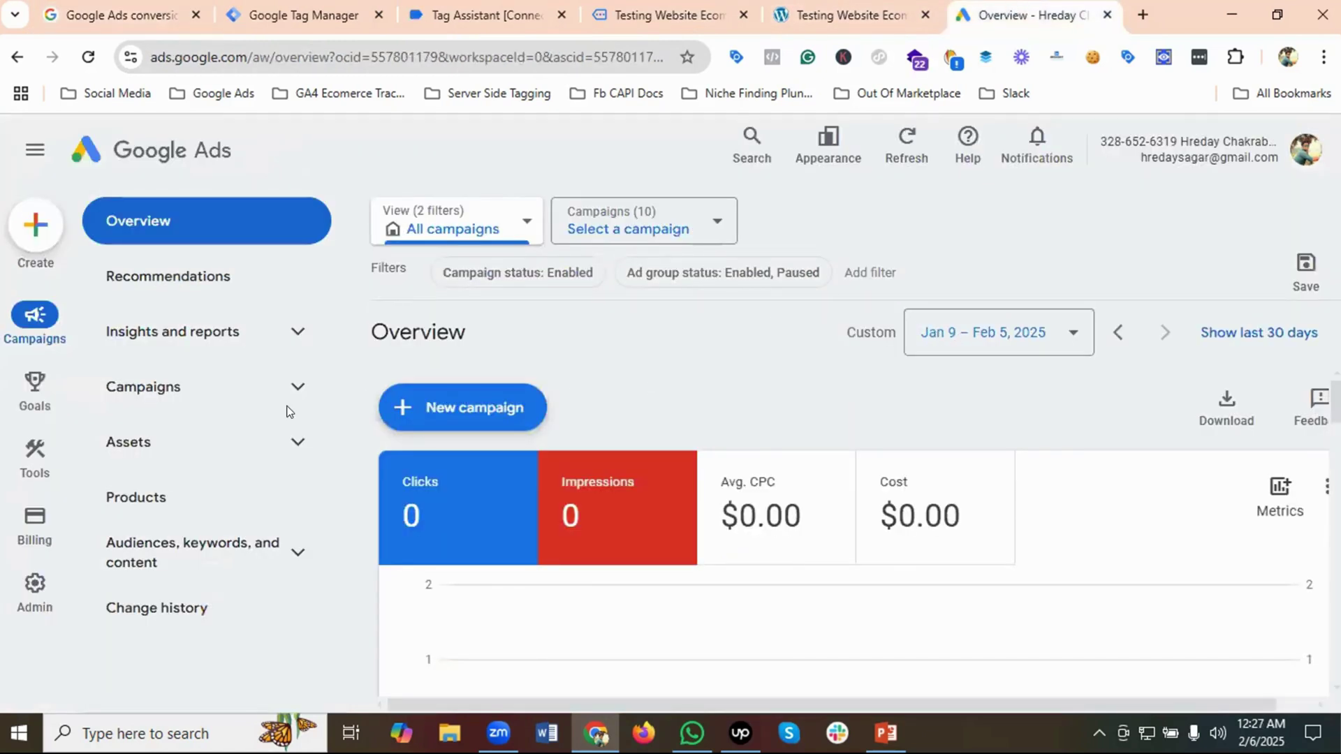
{"action": "mouse_move", "coordinate": [35, 404]}
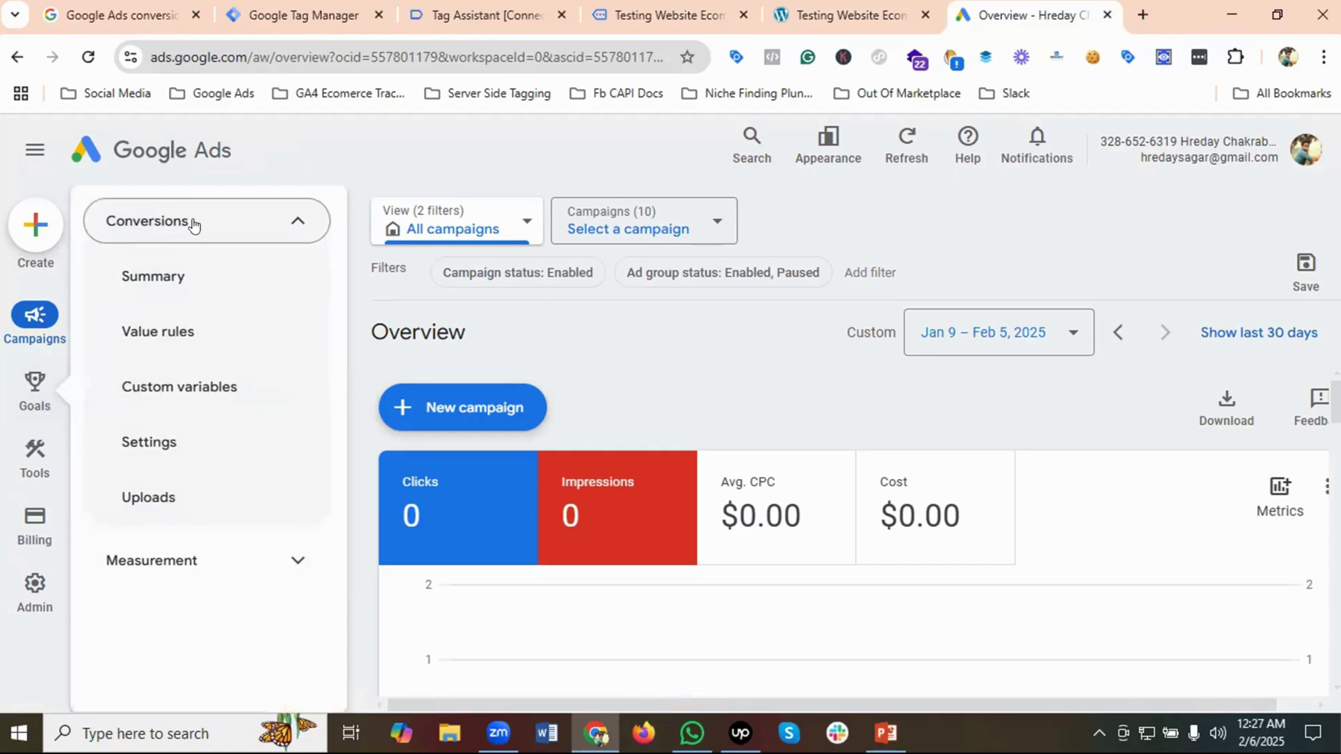
{"action": "left_click", "coordinate": [175, 278]}
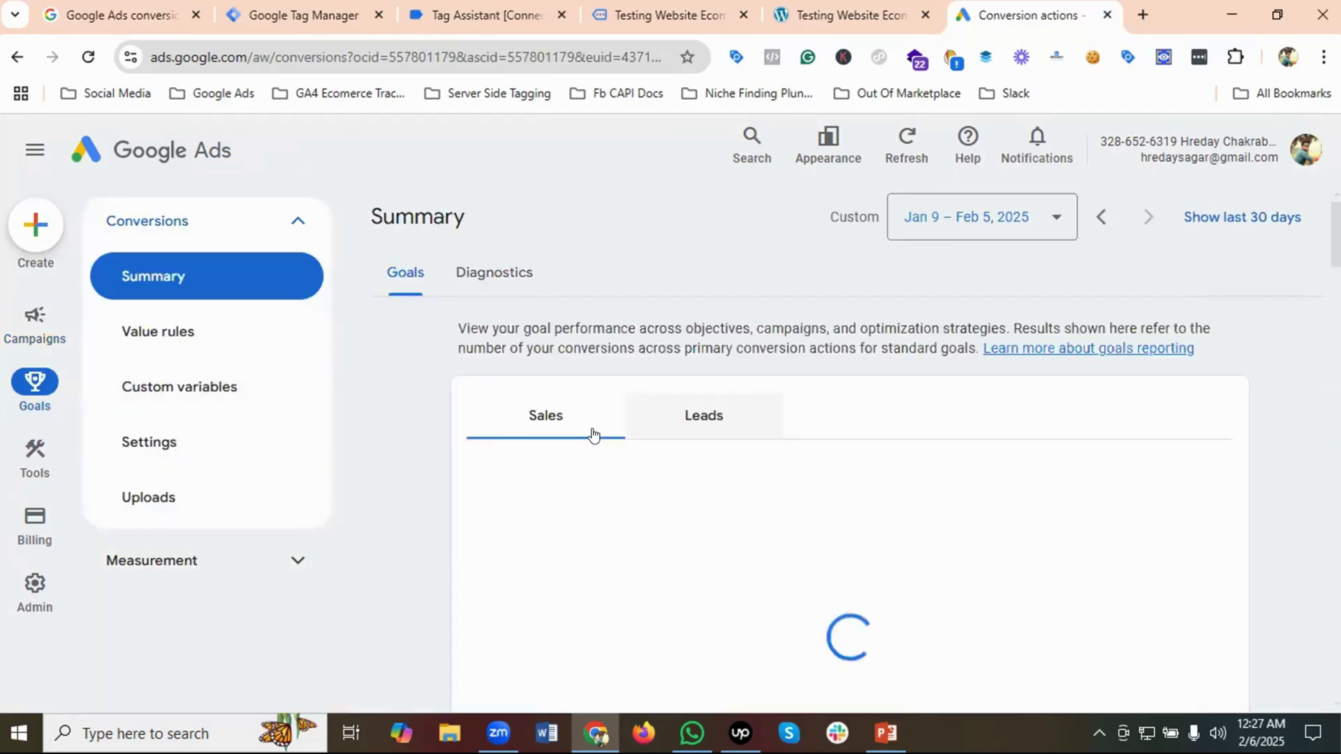
{"action": "scroll", "coordinate": [649, 419], "scroll_direction": "down", "scroll_amount": 1}
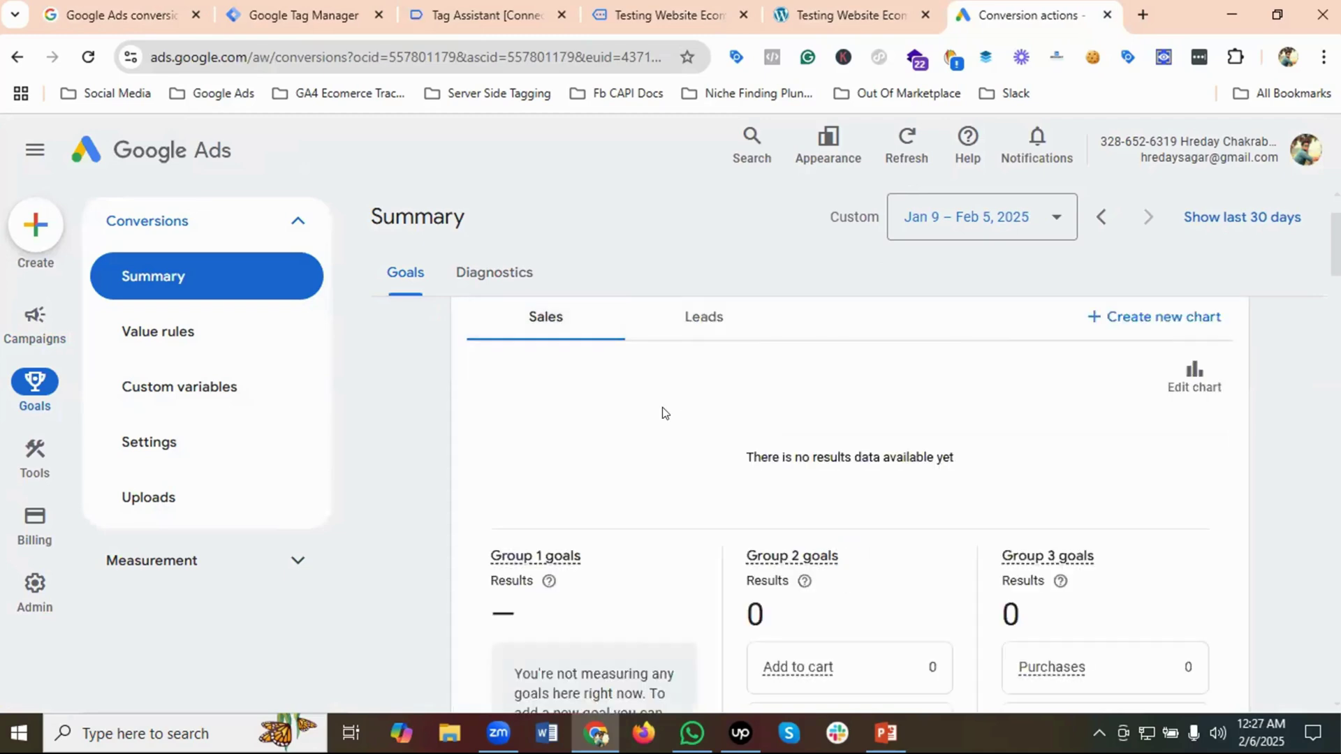
{"action": "scroll", "coordinate": [662, 408], "scroll_direction": "down", "scroll_amount": 5}
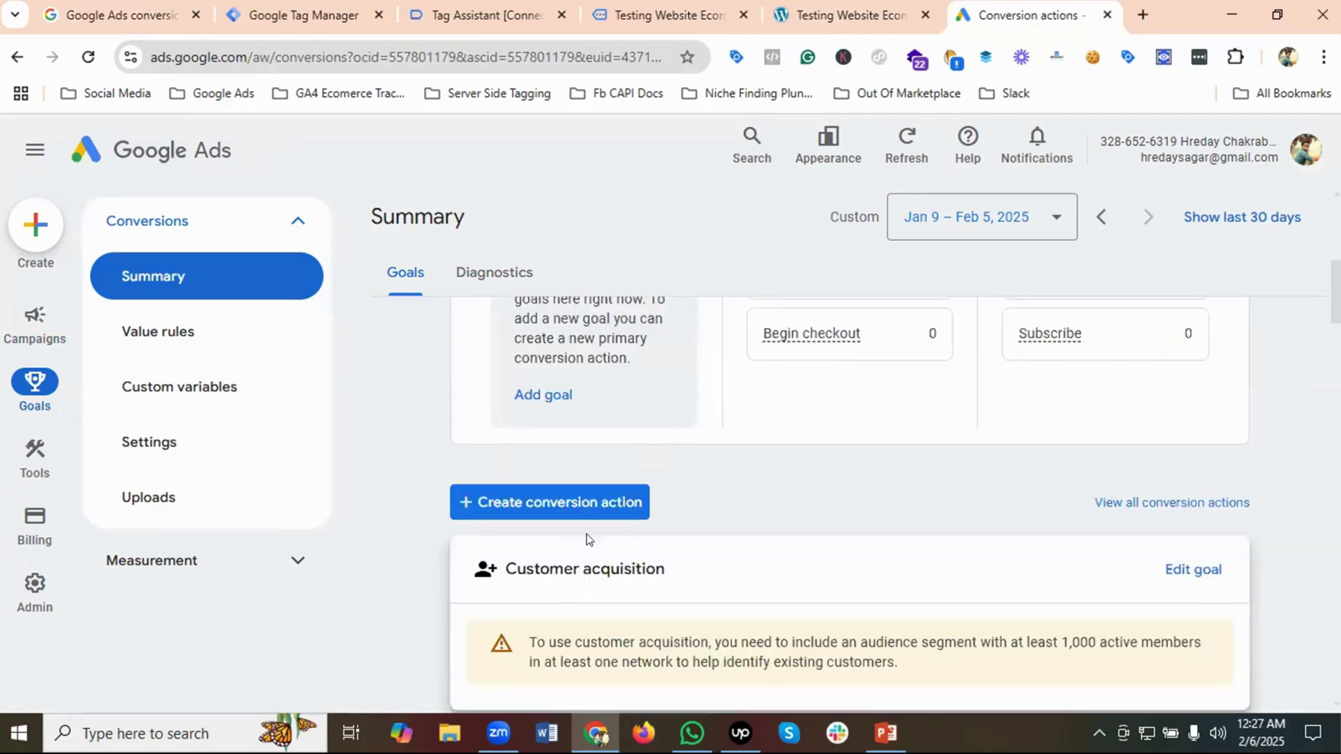
{"action": "scroll", "coordinate": [685, 425], "scroll_direction": "down", "scroll_amount": 1}
Start creating a new conversion action in Google Ads
{"action": "left_click", "coordinate": [559, 403]}
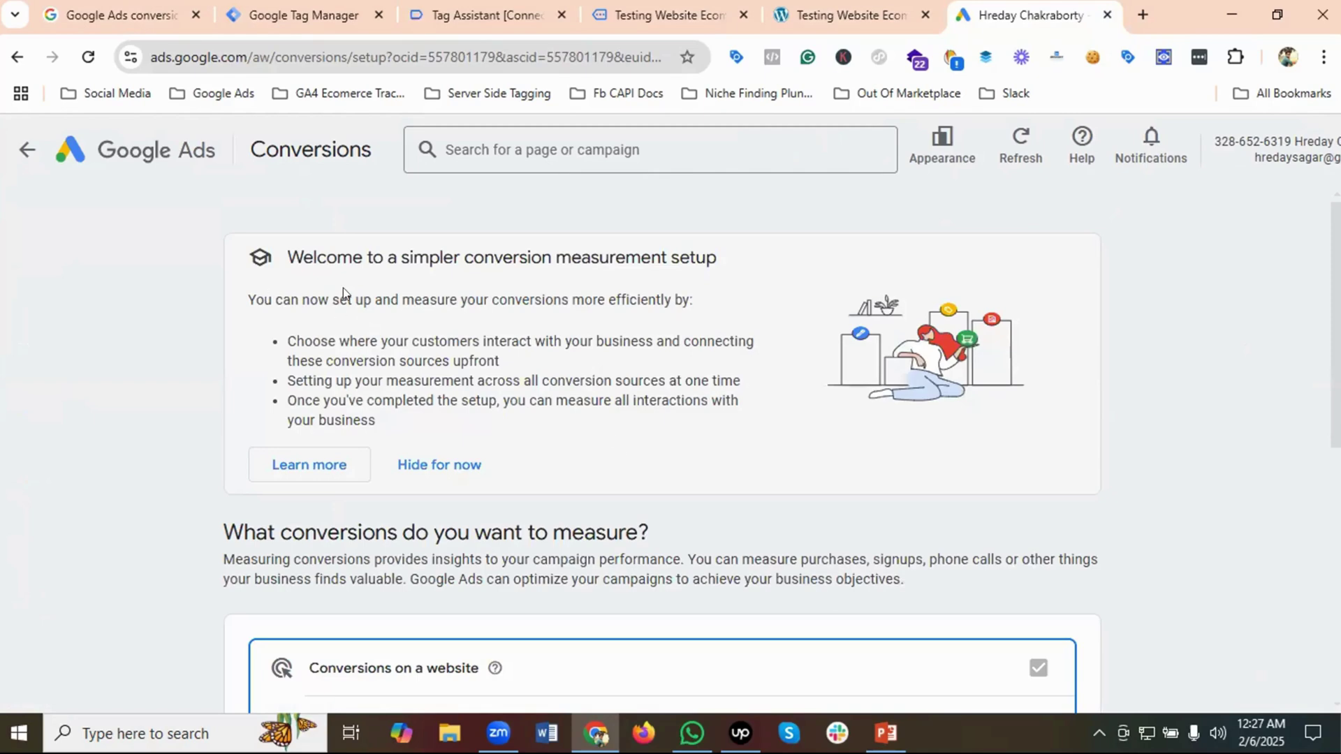
{"action": "scroll", "coordinate": [531, 419], "scroll_direction": "down", "scroll_amount": 8}
{"action": "scroll", "coordinate": [438, 440], "scroll_direction": "up", "scroll_amount": 8}
{"action": "scroll", "coordinate": [726, 296], "scroll_direction": "down", "scroll_amount": 1}
Hide the welcome card and review the website, app, phone-call and offline conversion sources
{"action": "left_click", "coordinate": [433, 366]}
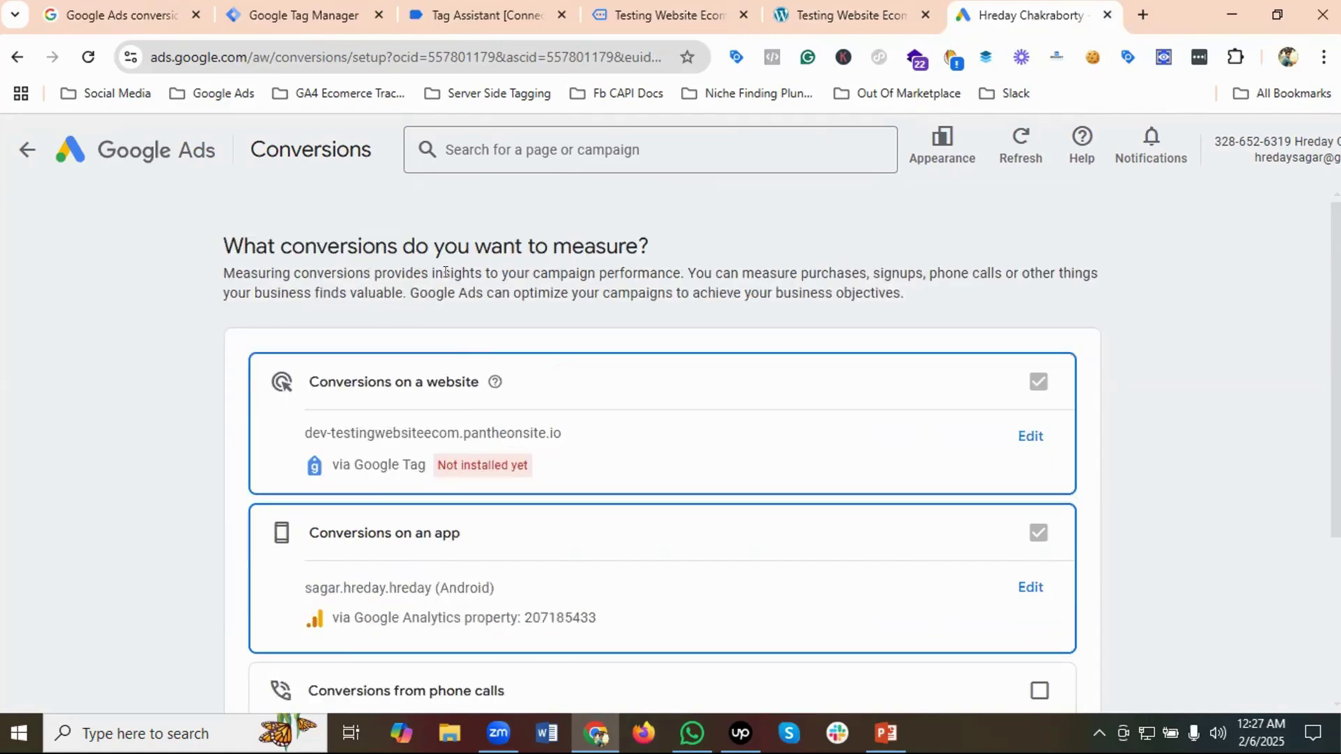
{"action": "scroll", "coordinate": [643, 296], "scroll_direction": "down", "scroll_amount": 1}
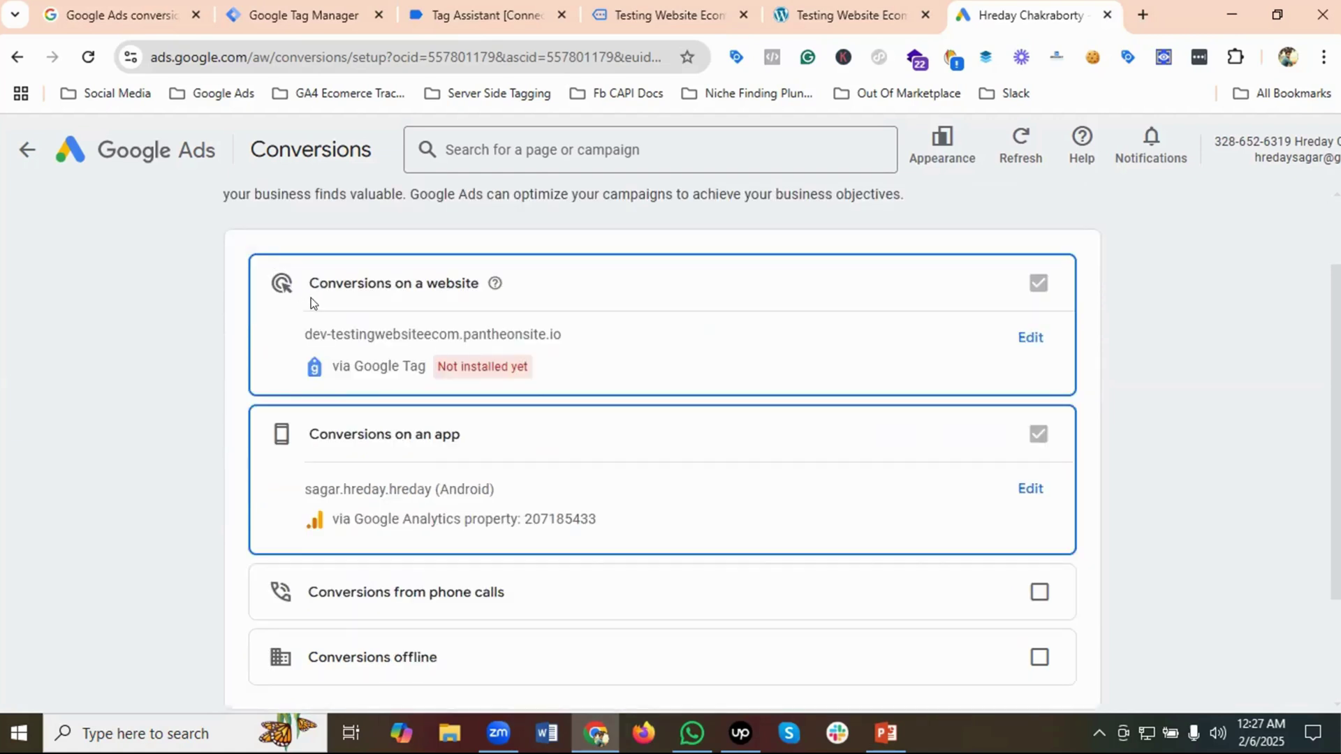
{"action": "scroll", "coordinate": [447, 459], "scroll_direction": "down", "scroll_amount": 1}
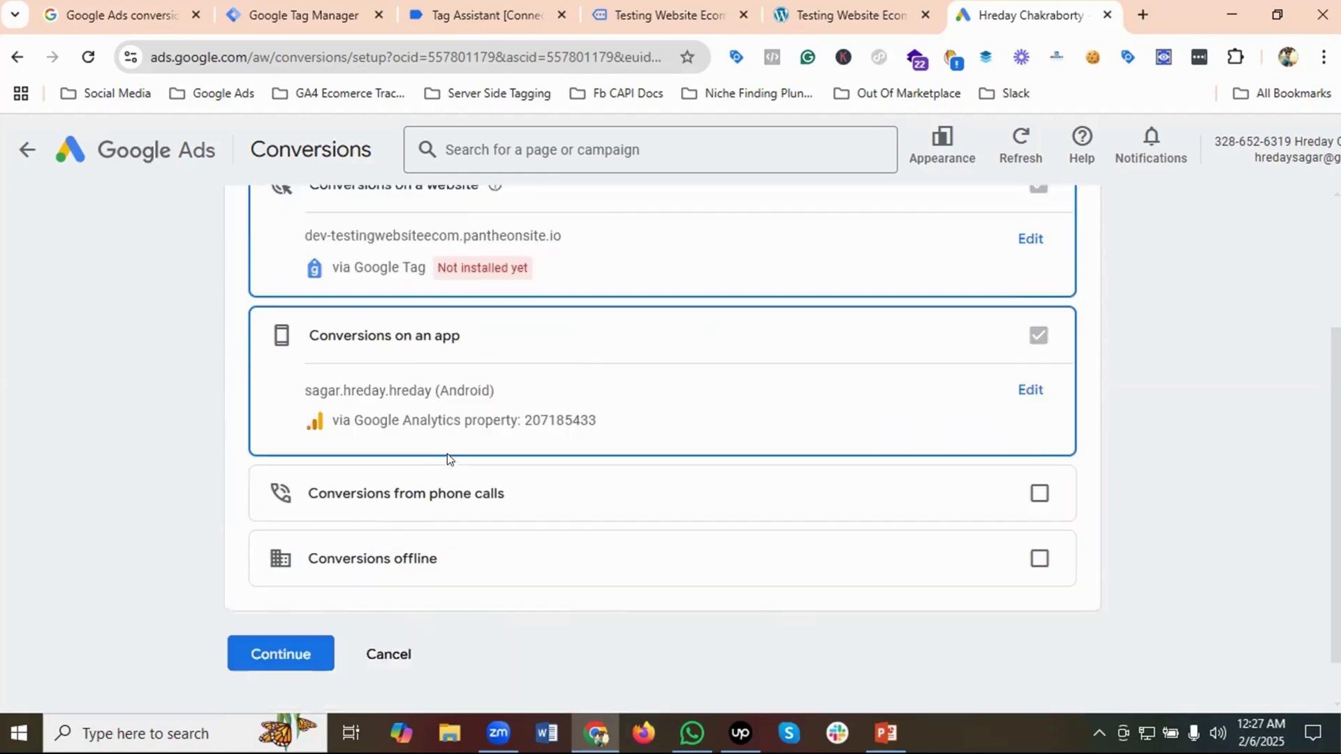
{"action": "scroll", "coordinate": [531, 405], "scroll_direction": "down", "scroll_amount": 1}
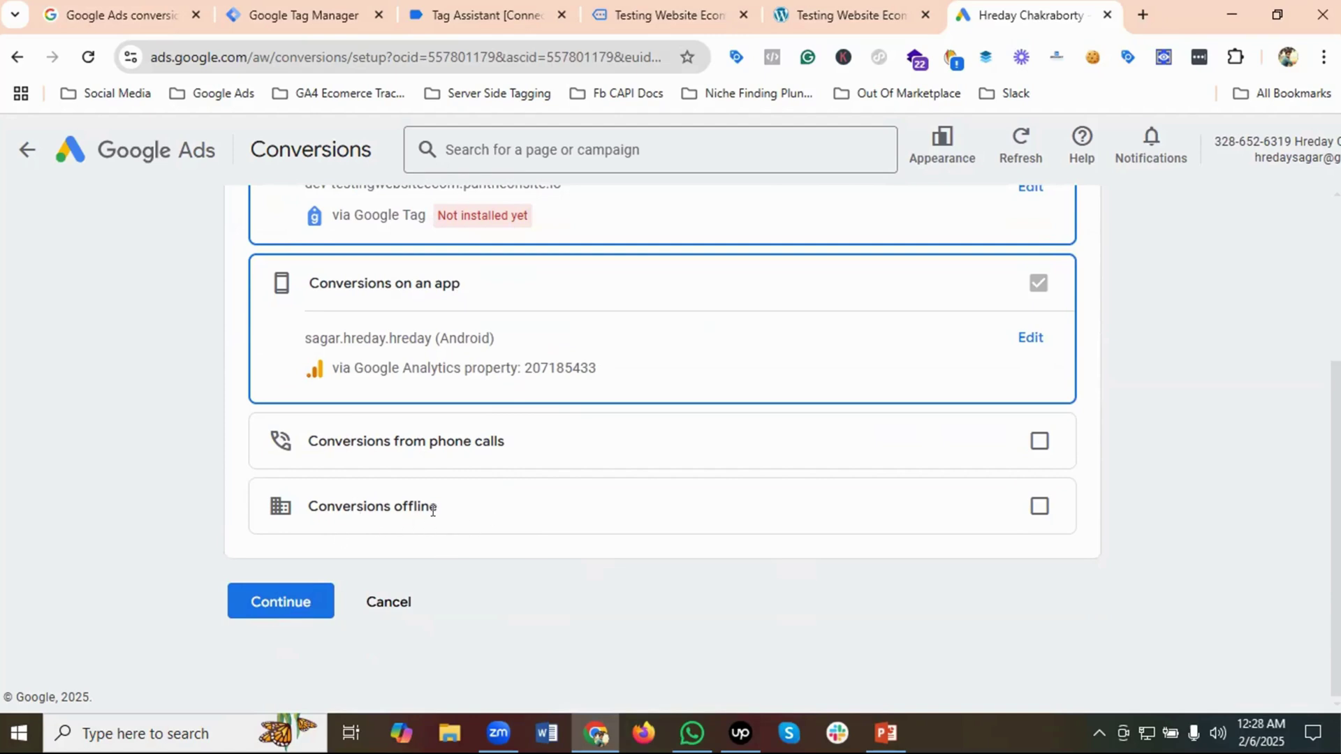
{"action": "scroll", "coordinate": [433, 511], "scroll_direction": "up", "scroll_amount": 3}
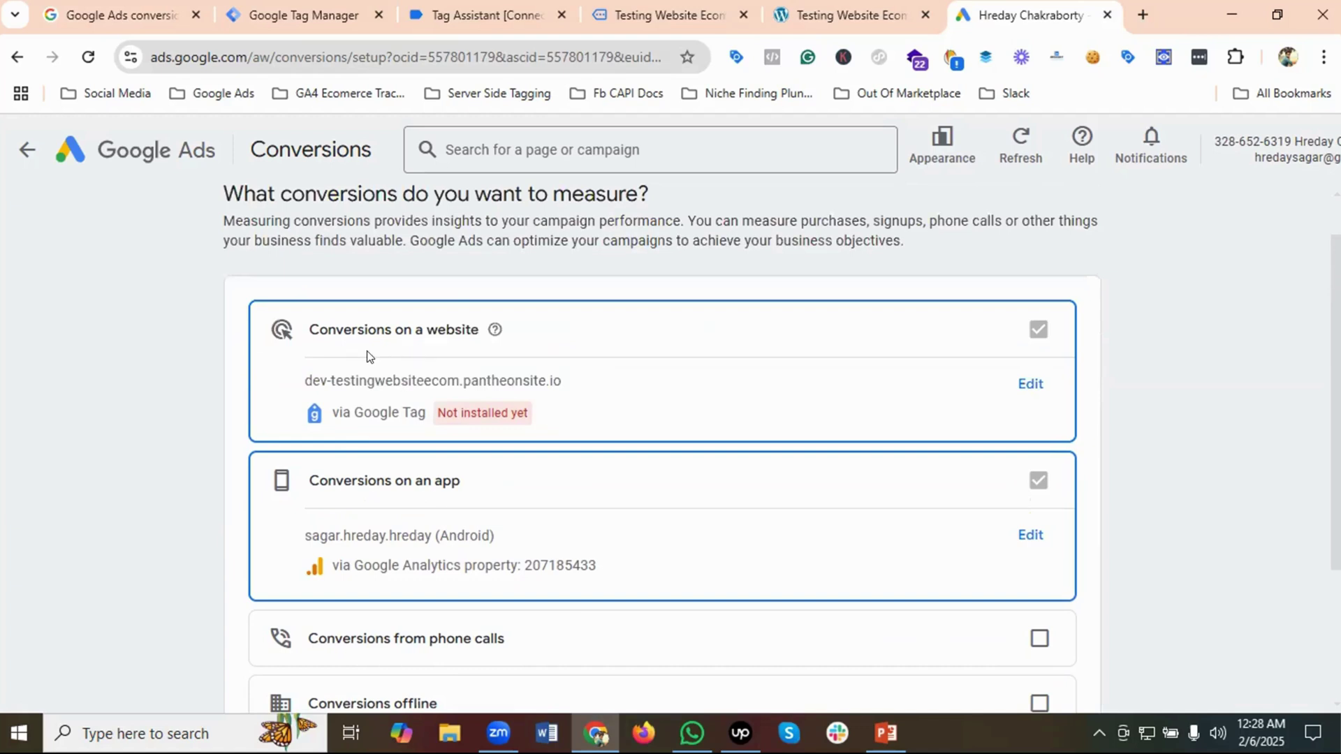
Copy the store website address and paste it into the website source's Web page URL field
{"action": "left_click", "coordinate": [1030, 383]}
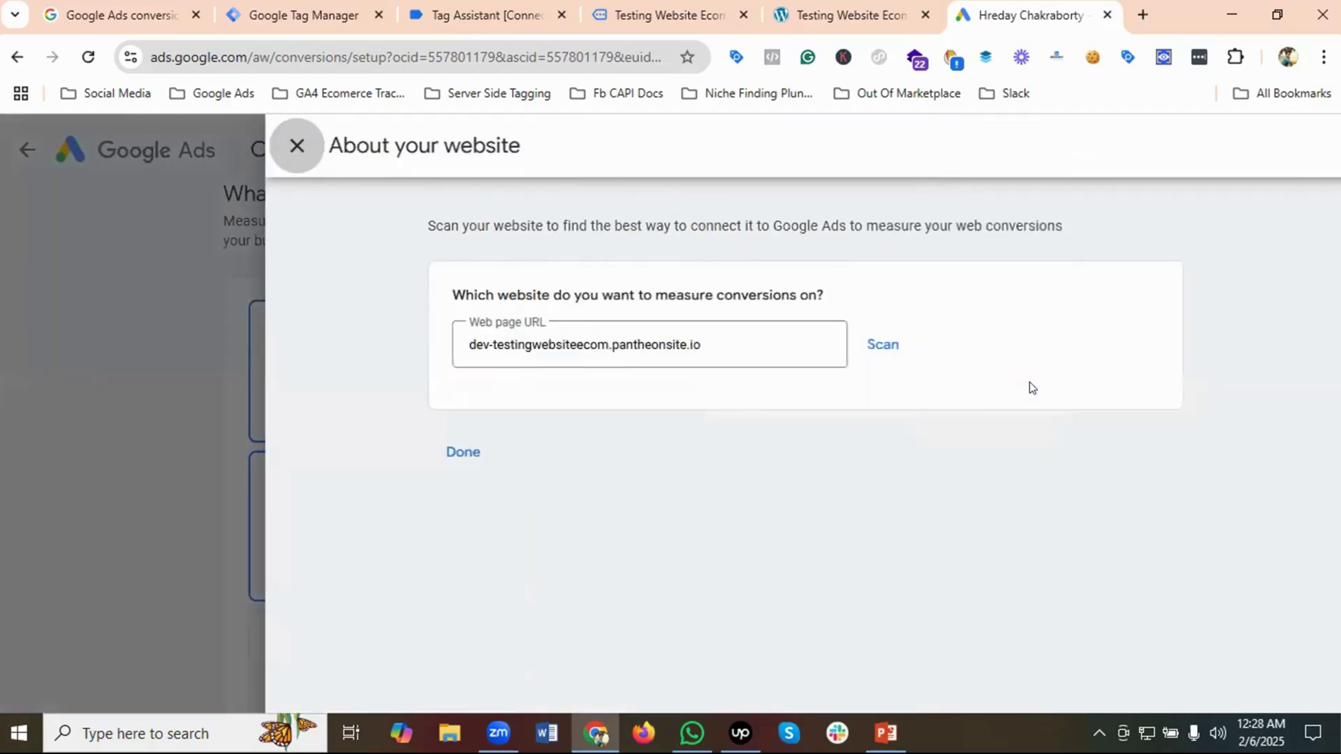
{"action": "left_click", "coordinate": [751, 340]}
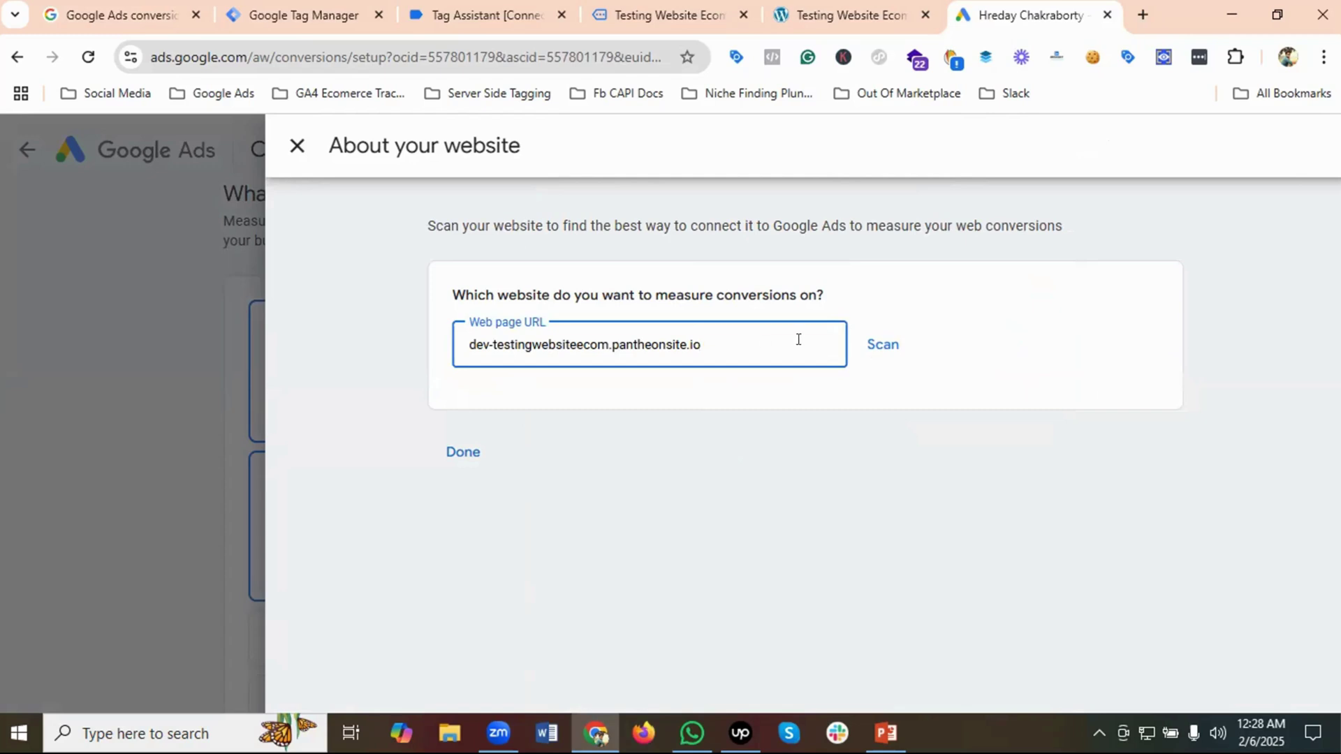
{"action": "left_click", "coordinate": [823, 26]}
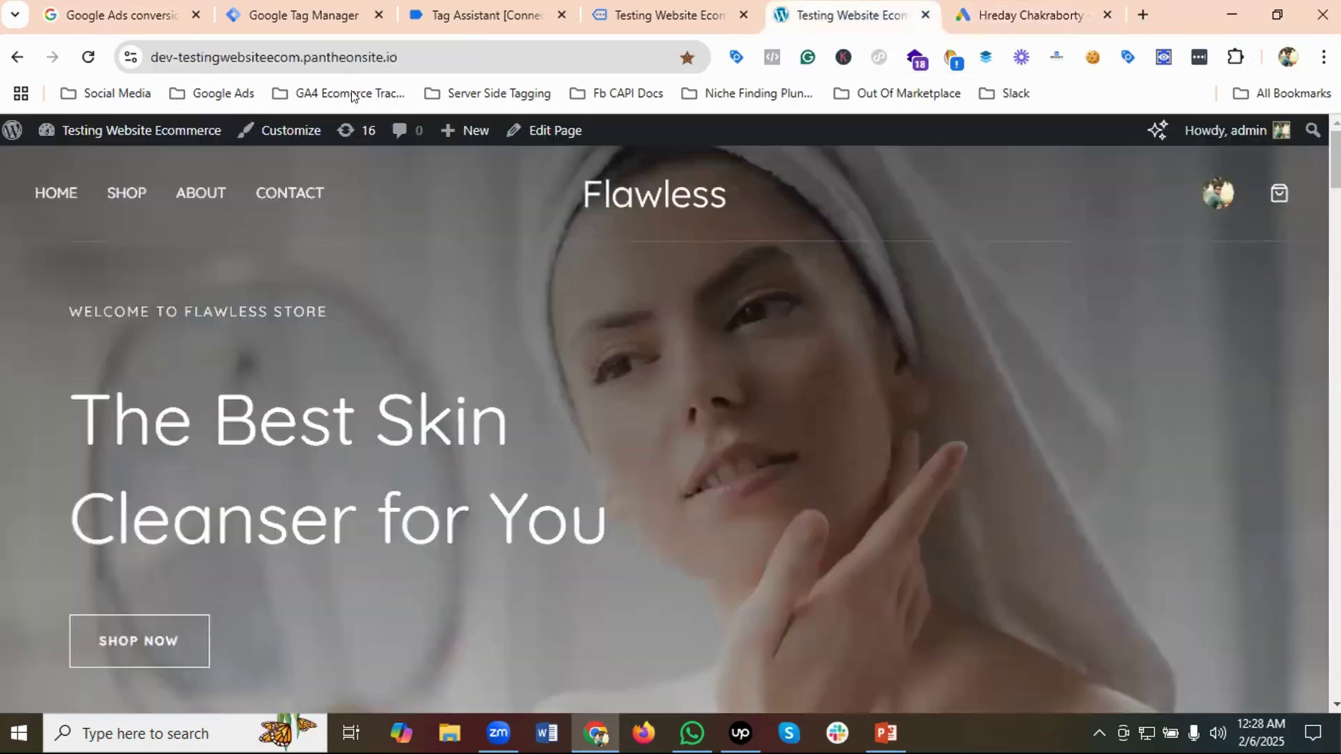
{"action": "left_click", "coordinate": [302, 57]}
{"action": "right_click", "coordinate": [302, 63]}
{"action": "left_click", "coordinate": [391, 240]}
{"action": "left_click", "coordinate": [1018, 14]}
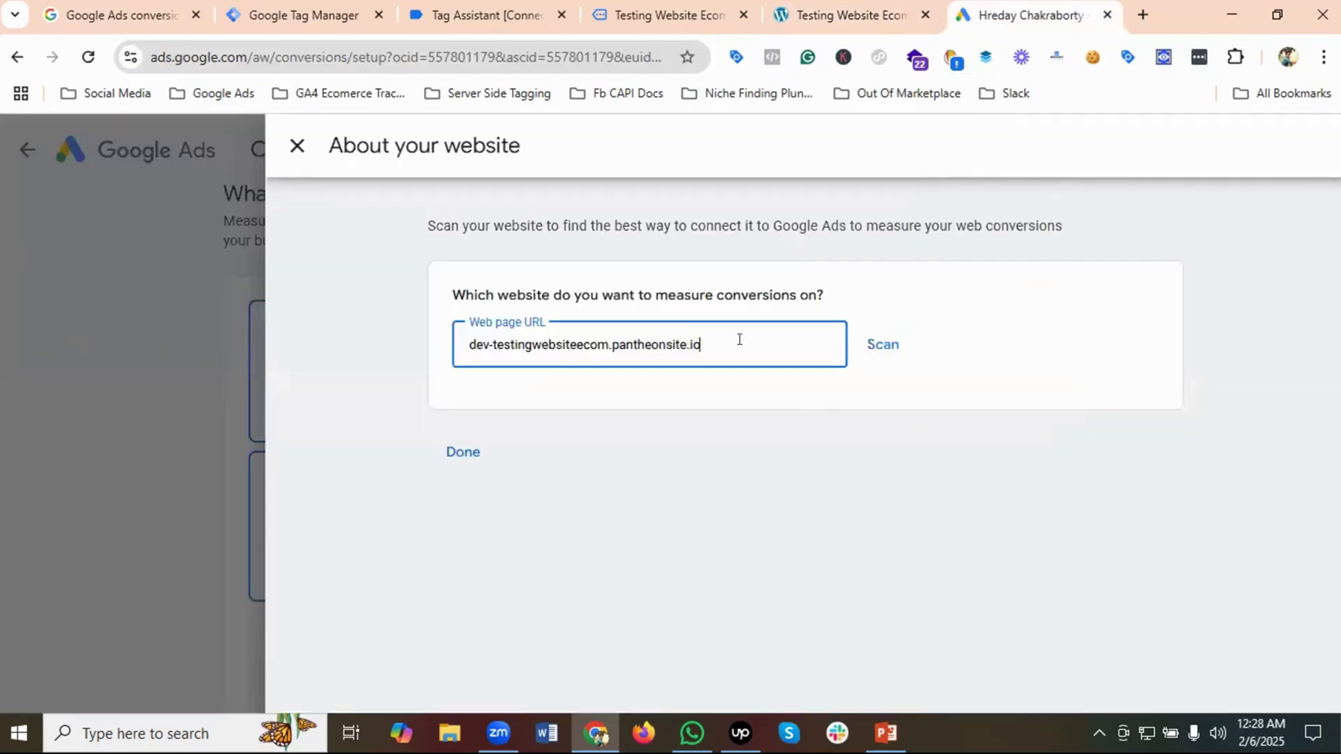
{"action": "key", "text": "ctrl+a"}
{"action": "key", "text": "ctrl+v"}
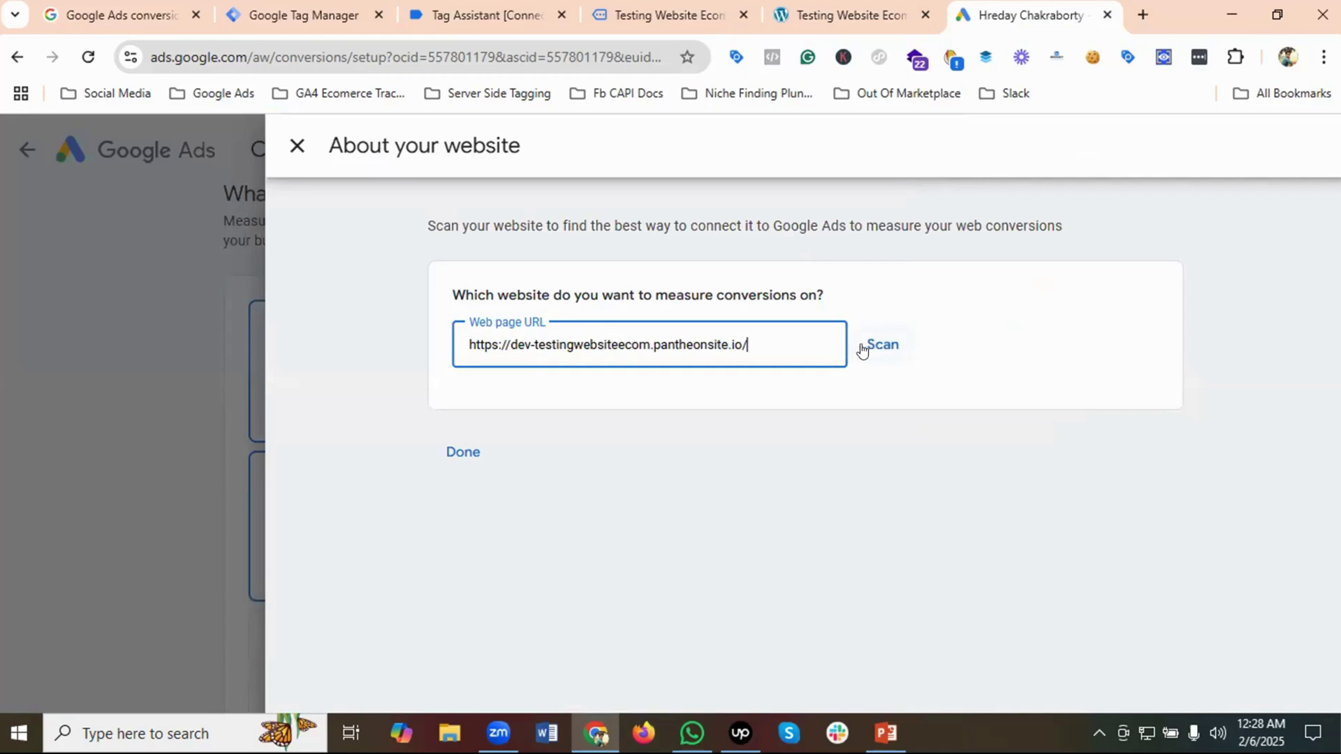
Scan the site to confirm its Google tag is installed, then close the website panel
{"action": "left_click", "coordinate": [884, 347]}
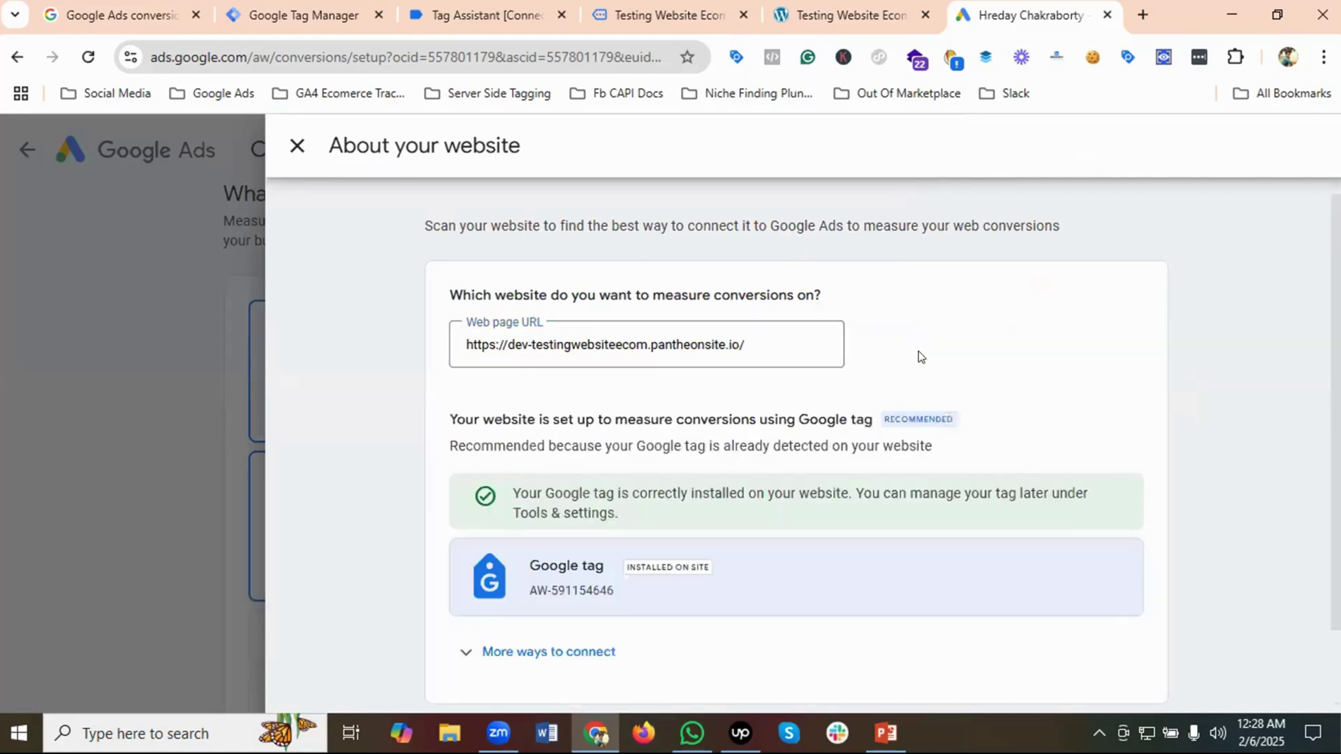
{"action": "scroll", "coordinate": [526, 552], "scroll_direction": "down", "scroll_amount": 1}
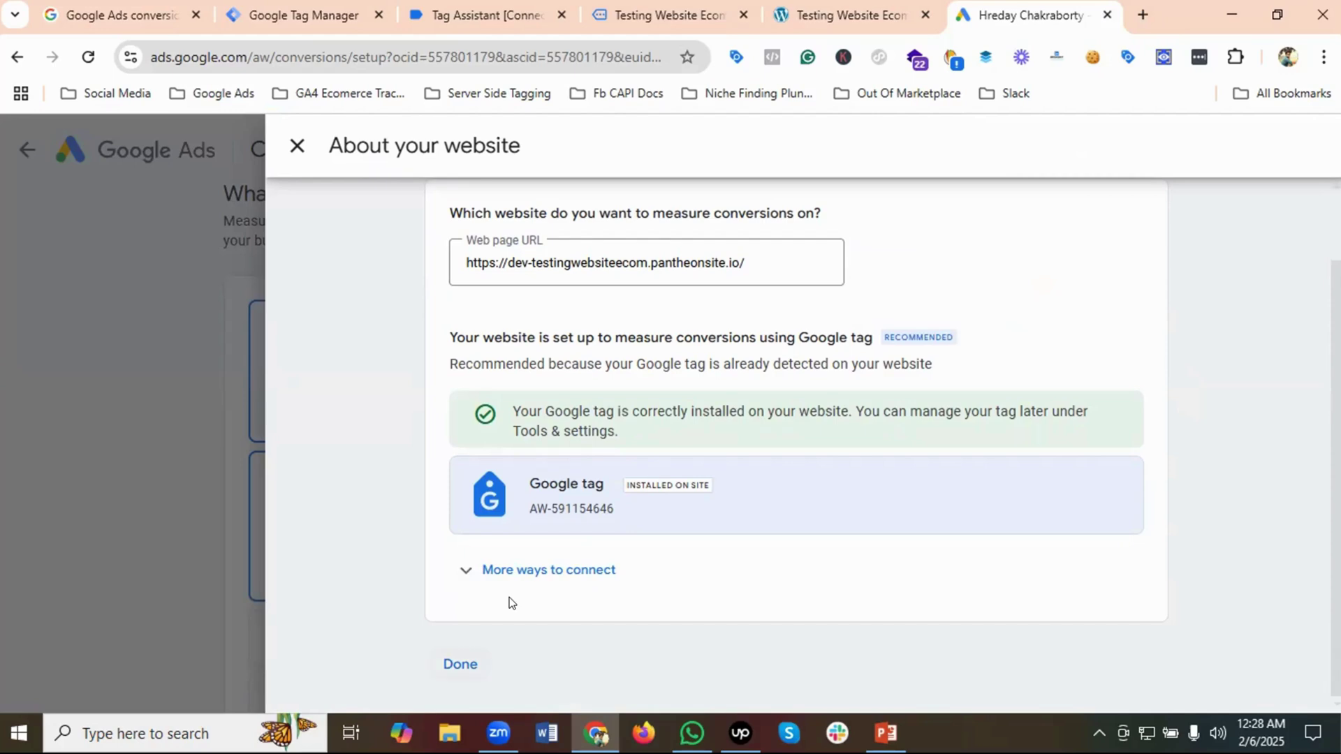
{"action": "key", "text": "Escape"}
{"action": "scroll", "coordinate": [541, 489], "scroll_direction": "down", "scroll_amount": 3}
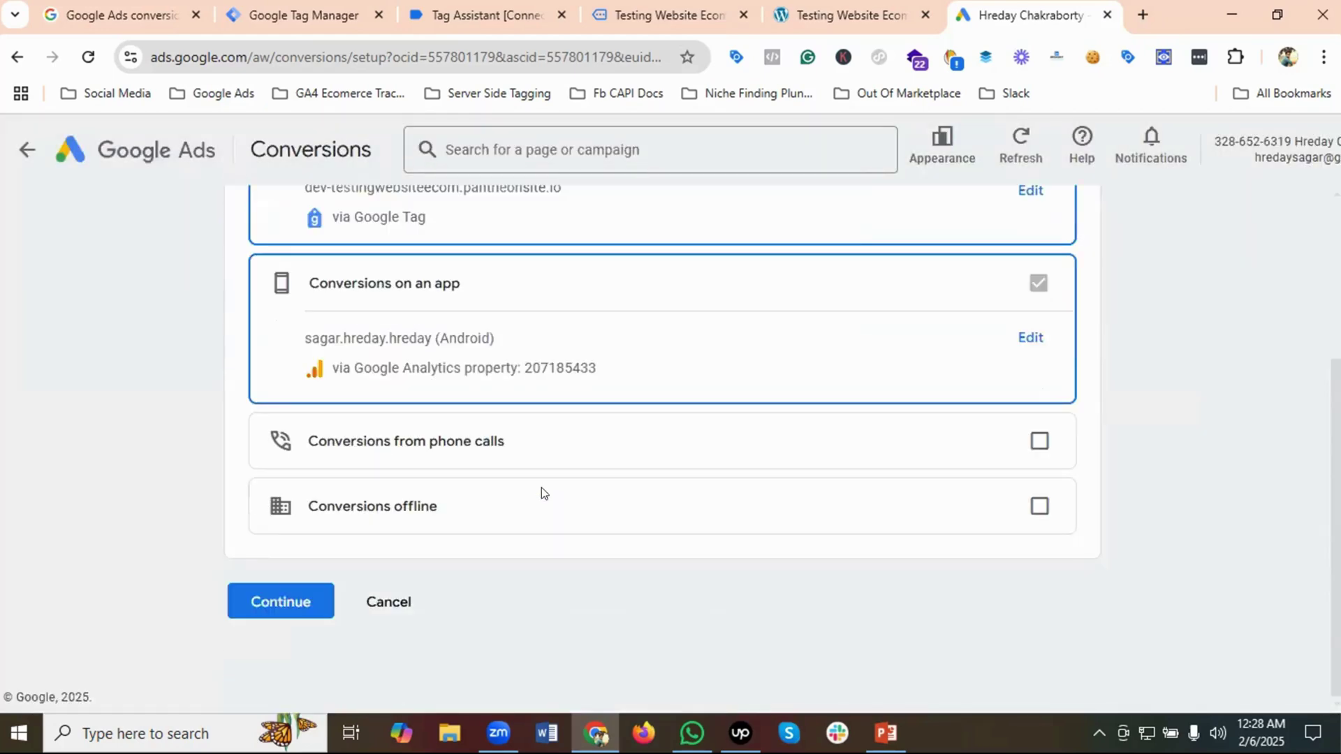
Continue to the measurement choices and select Purchase as the conversion category
{"action": "left_click", "coordinate": [282, 604]}
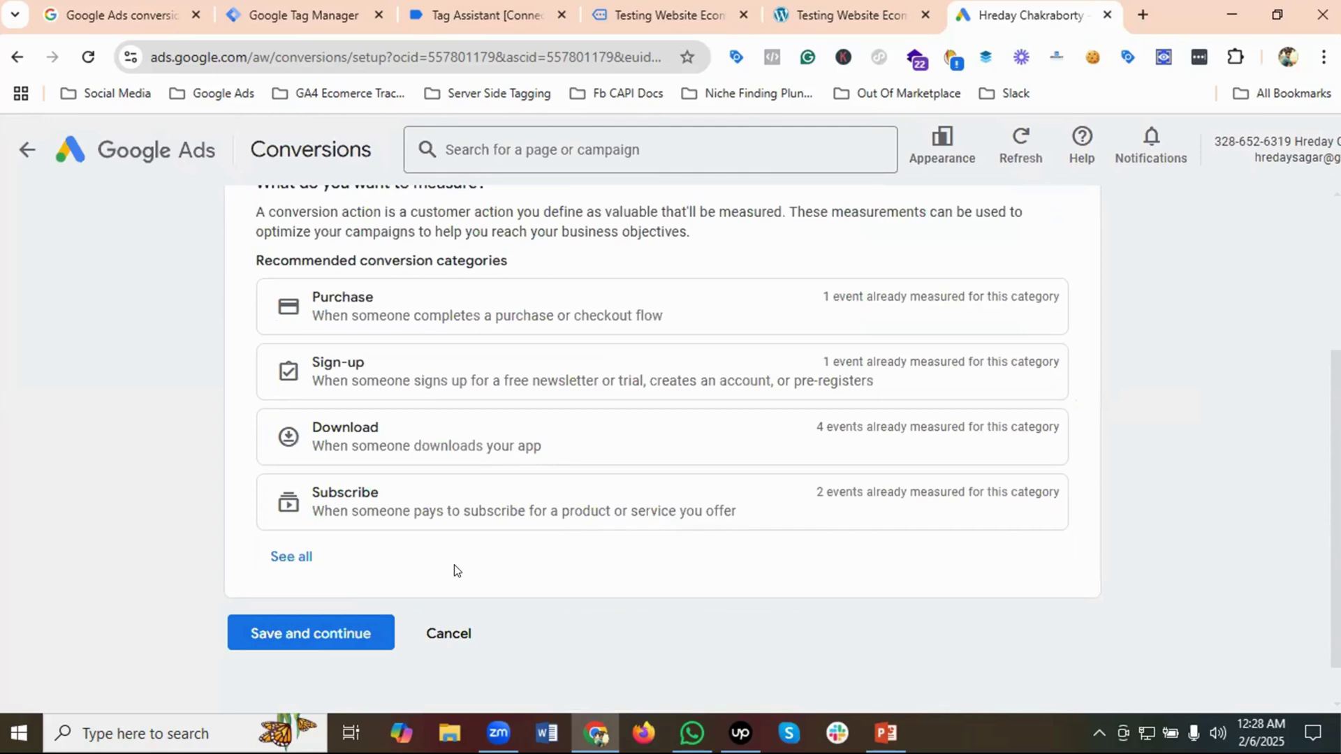
{"action": "scroll", "coordinate": [420, 461], "scroll_direction": "up", "scroll_amount": 1}
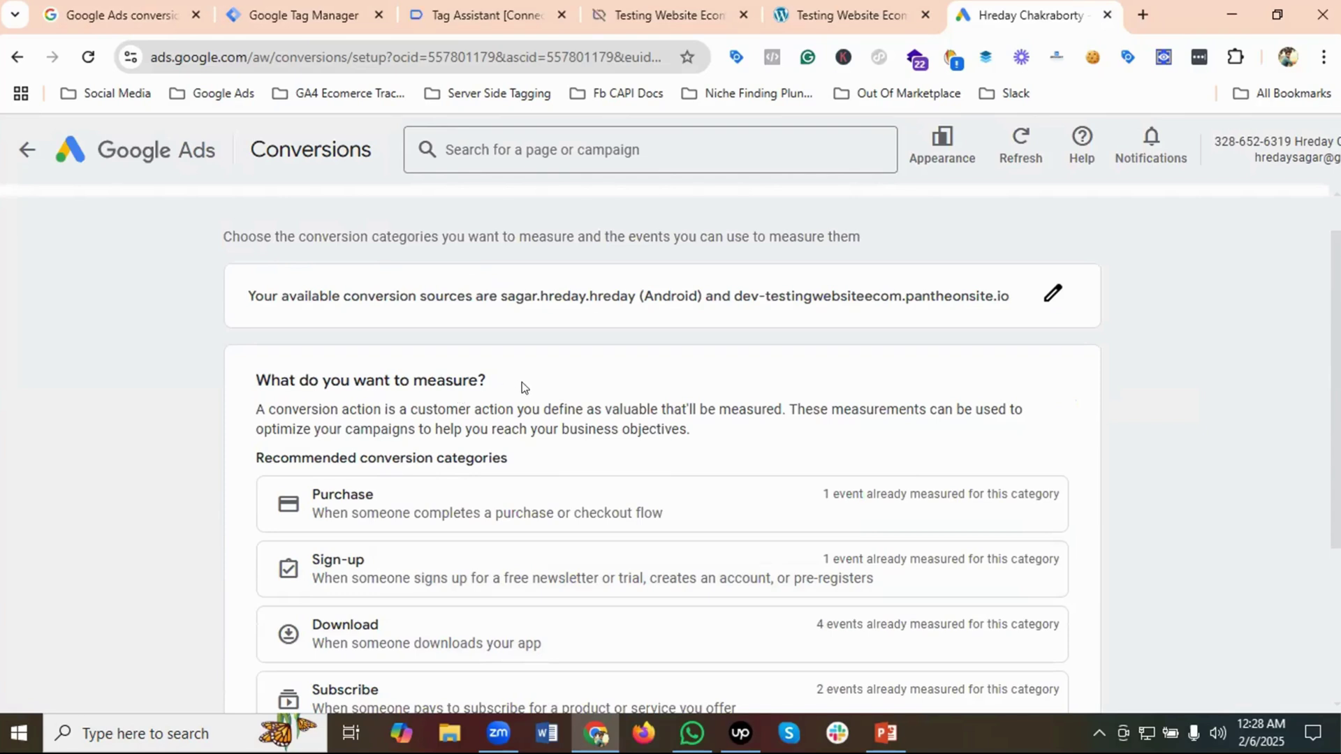
{"action": "scroll", "coordinate": [522, 384], "scroll_direction": "down", "scroll_amount": 1}
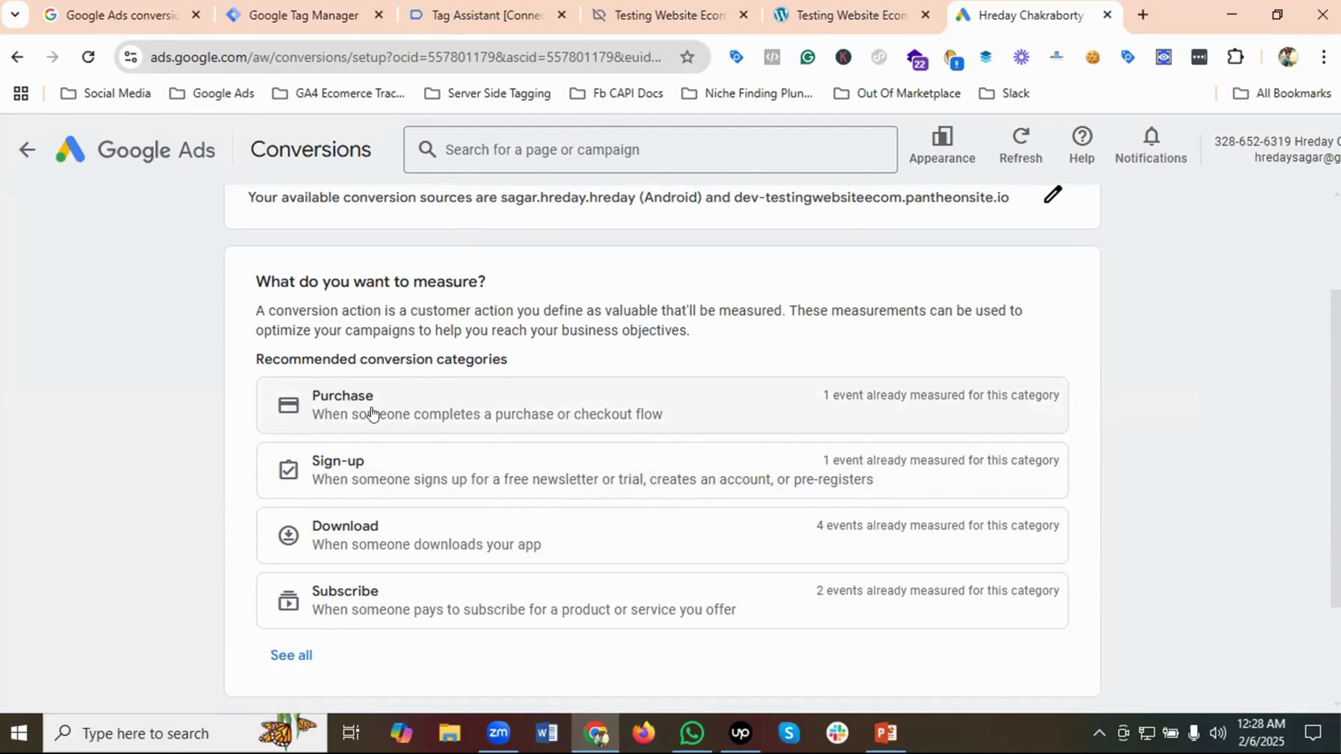
{"action": "left_click", "coordinate": [339, 413]}
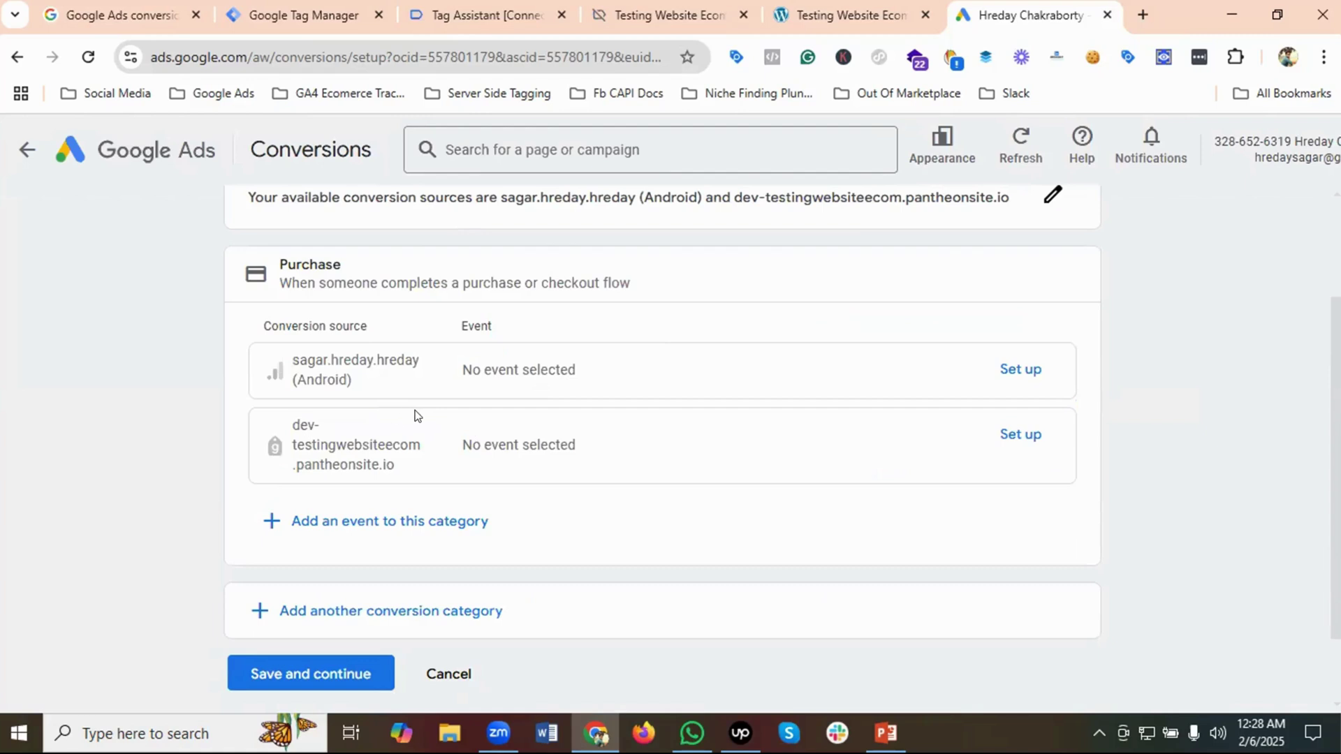
Add a Purchase event for the dev-testingwebsiteecom.pantheonsite.io website source
{"action": "scroll", "coordinate": [415, 423], "scroll_direction": "down", "scroll_amount": 2}
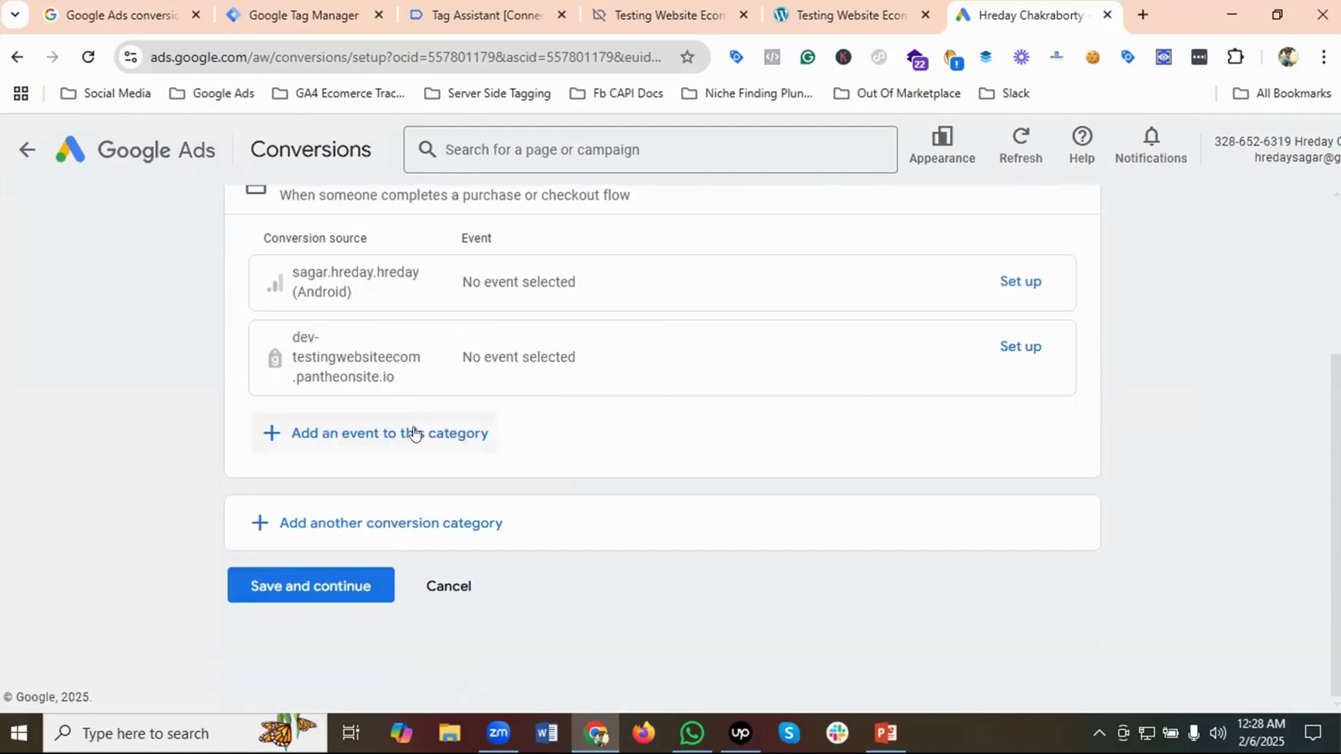
{"action": "left_click", "coordinate": [374, 436]}
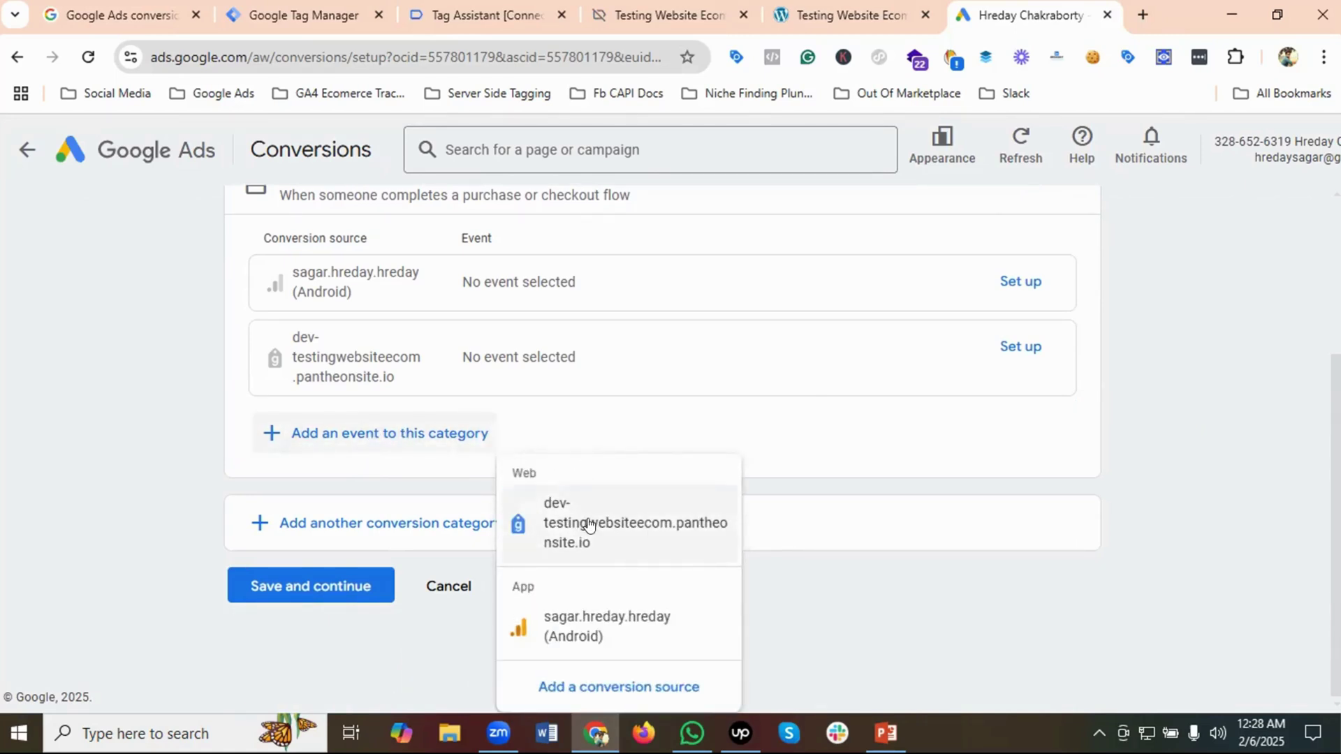
{"action": "left_click", "coordinate": [562, 522]}
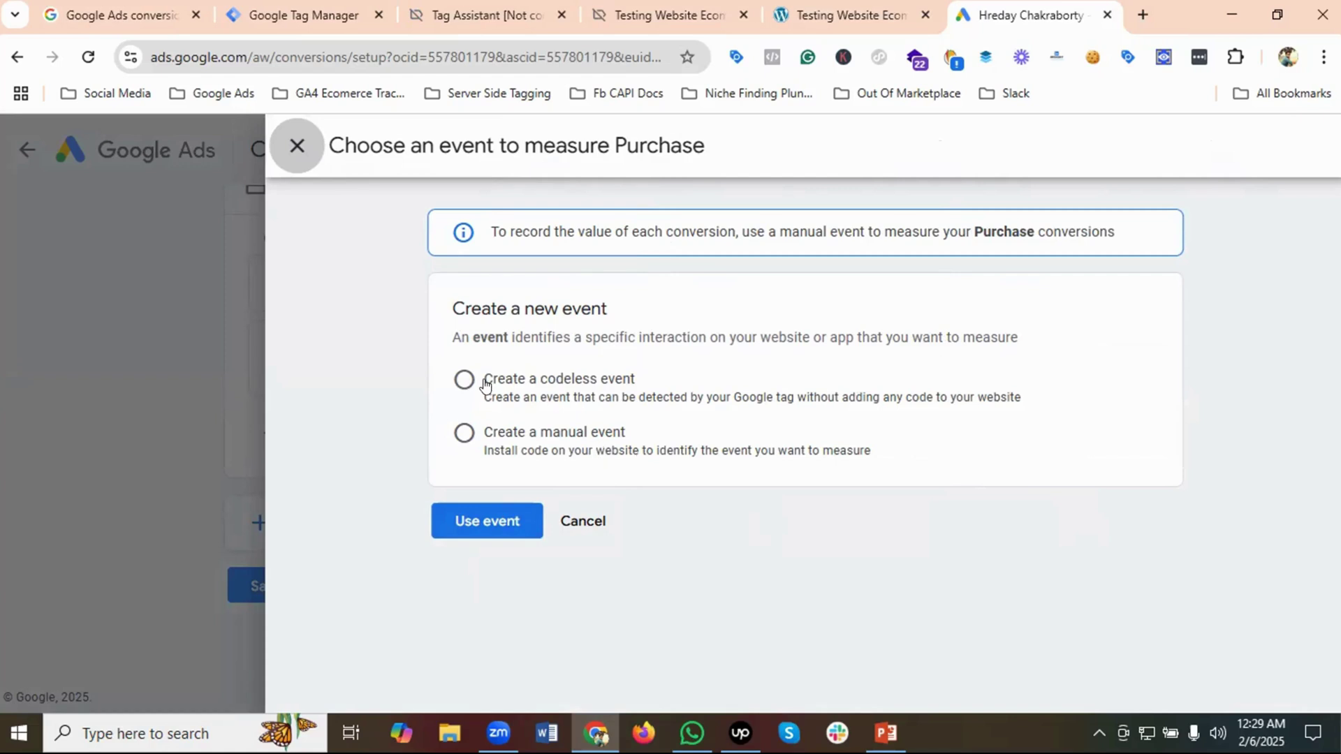
Try a codeless Page load event with a 'URL contains' match rule
{"action": "left_click", "coordinate": [463, 381]}
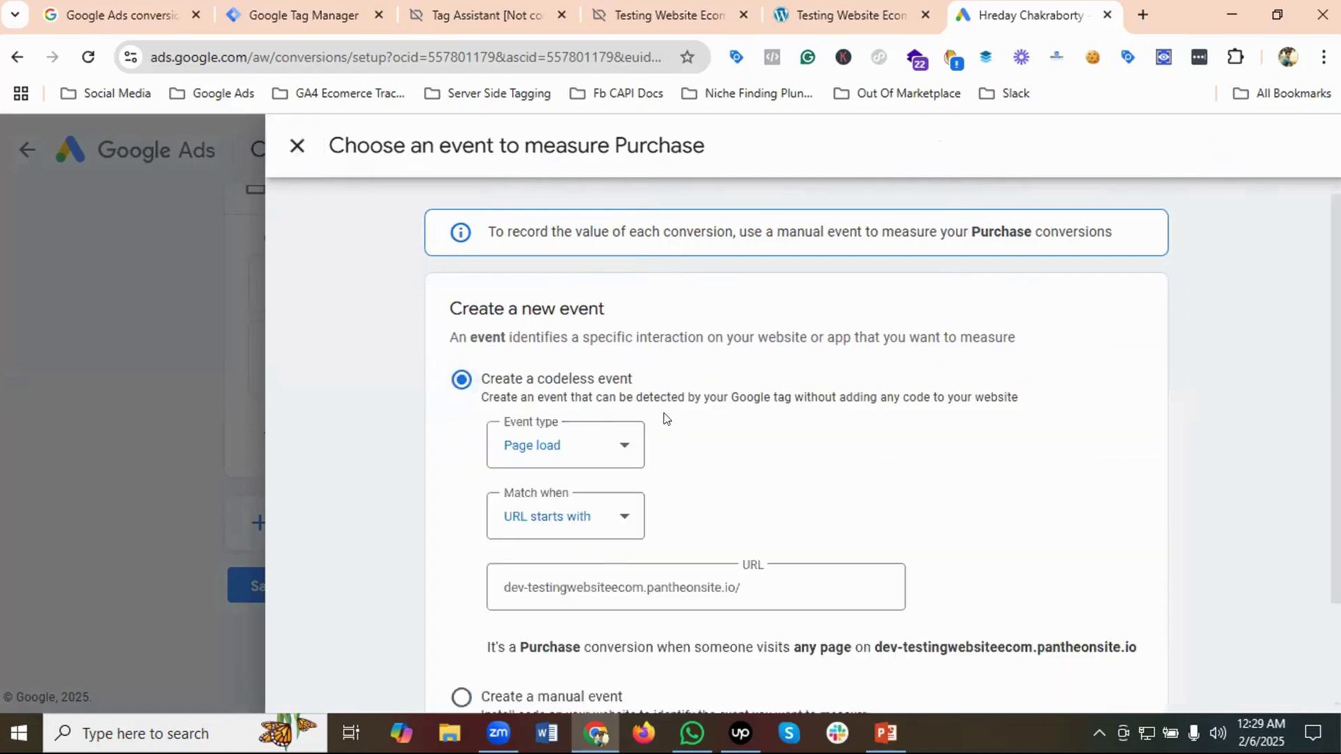
{"action": "scroll", "coordinate": [722, 433], "scroll_direction": "down", "scroll_amount": 2}
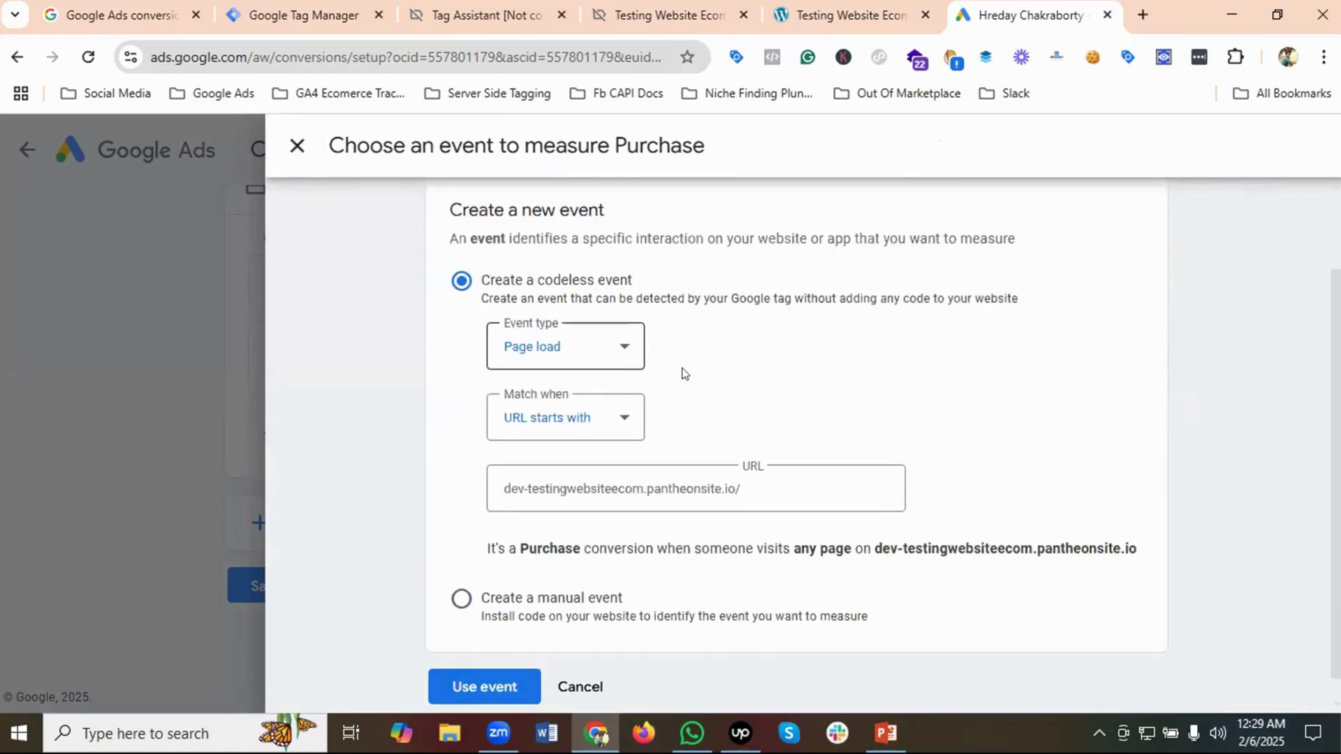
{"action": "left_click", "coordinate": [544, 357]}
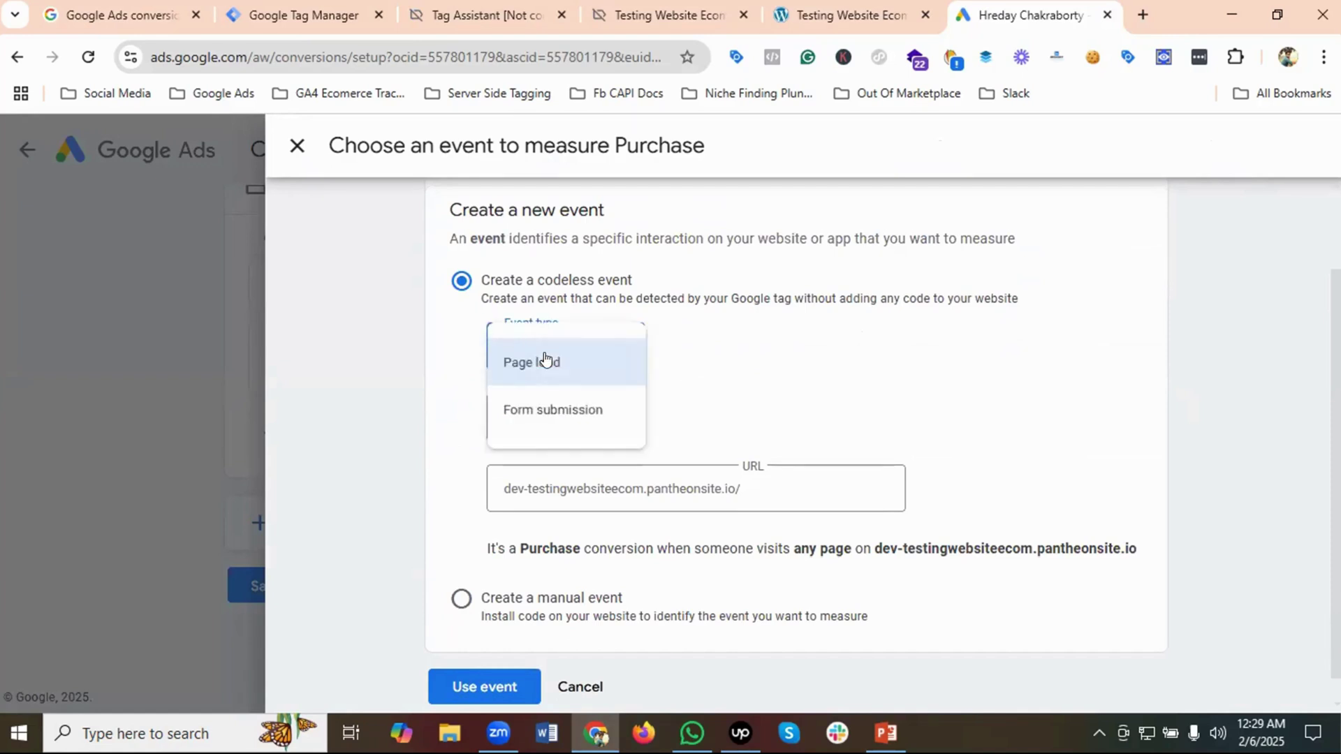
{"action": "left_click", "coordinate": [559, 412]}
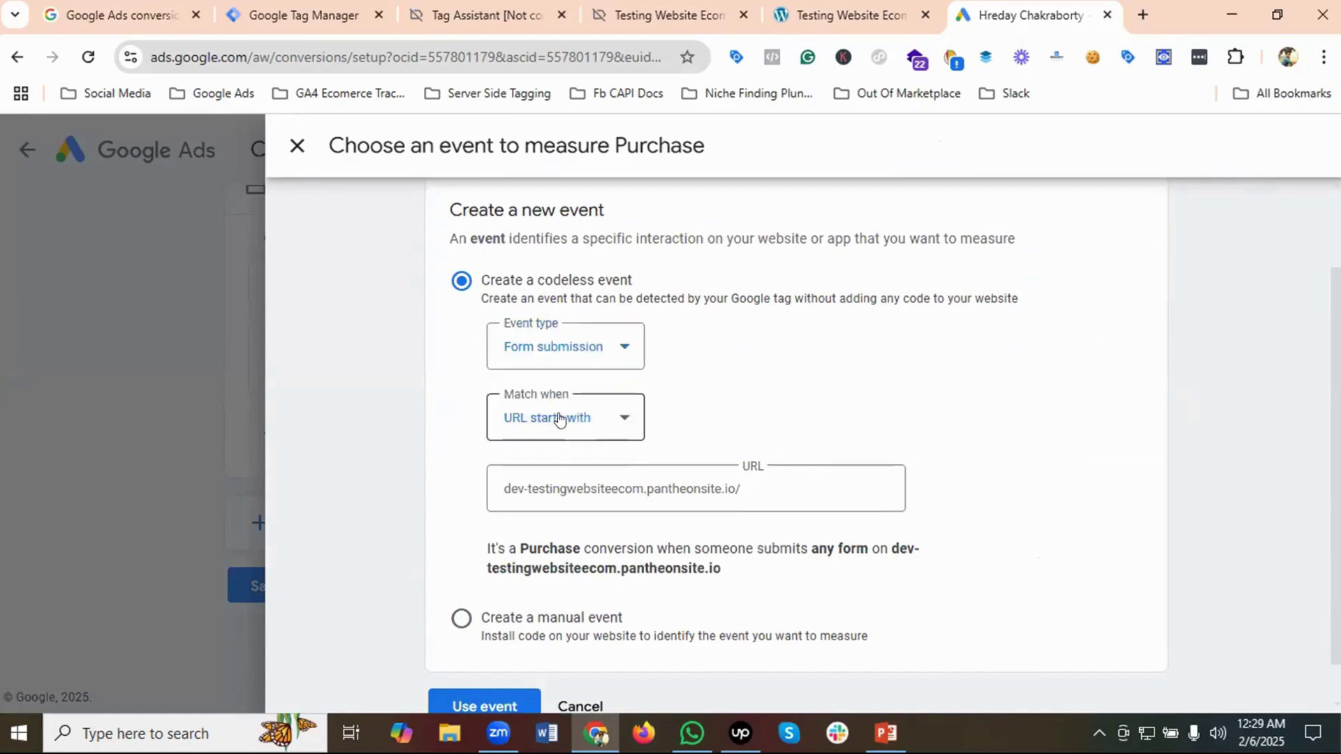
{"action": "left_click", "coordinate": [568, 351]}
{"action": "left_click", "coordinate": [547, 363]}
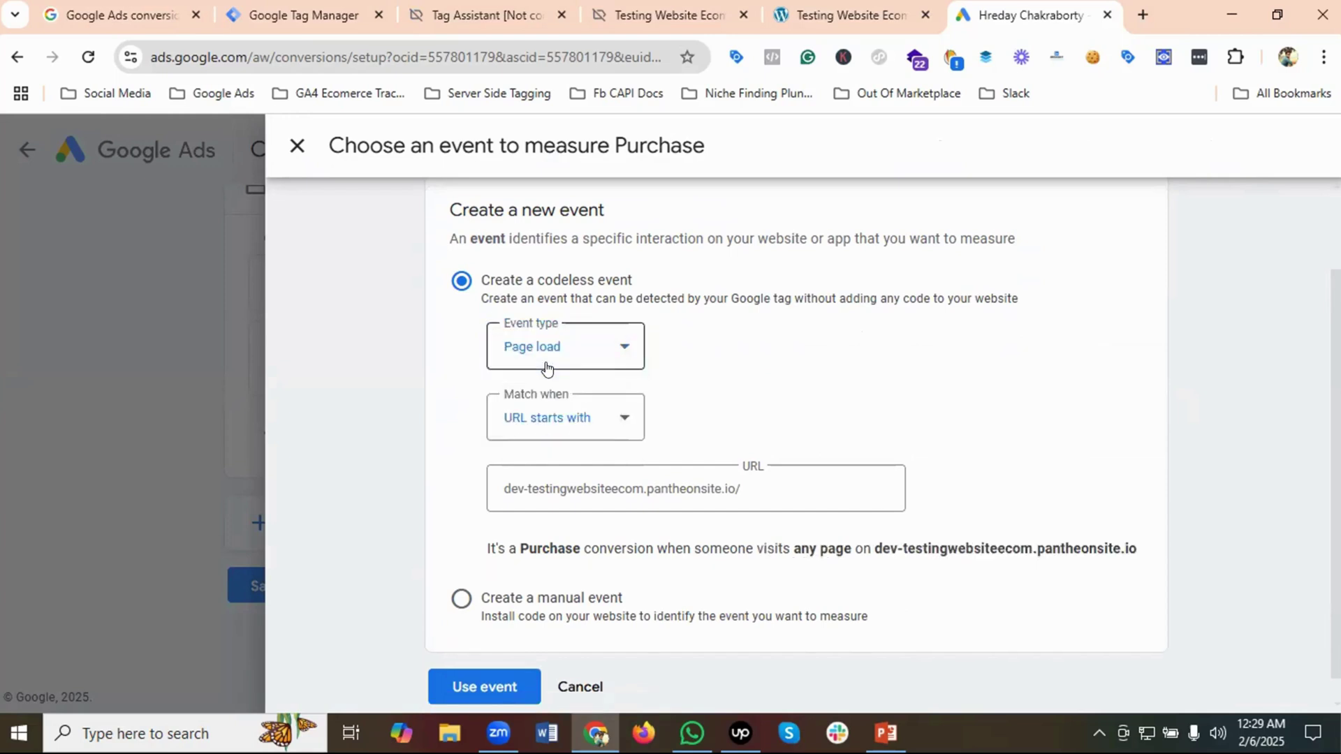
{"action": "left_click", "coordinate": [576, 419]}
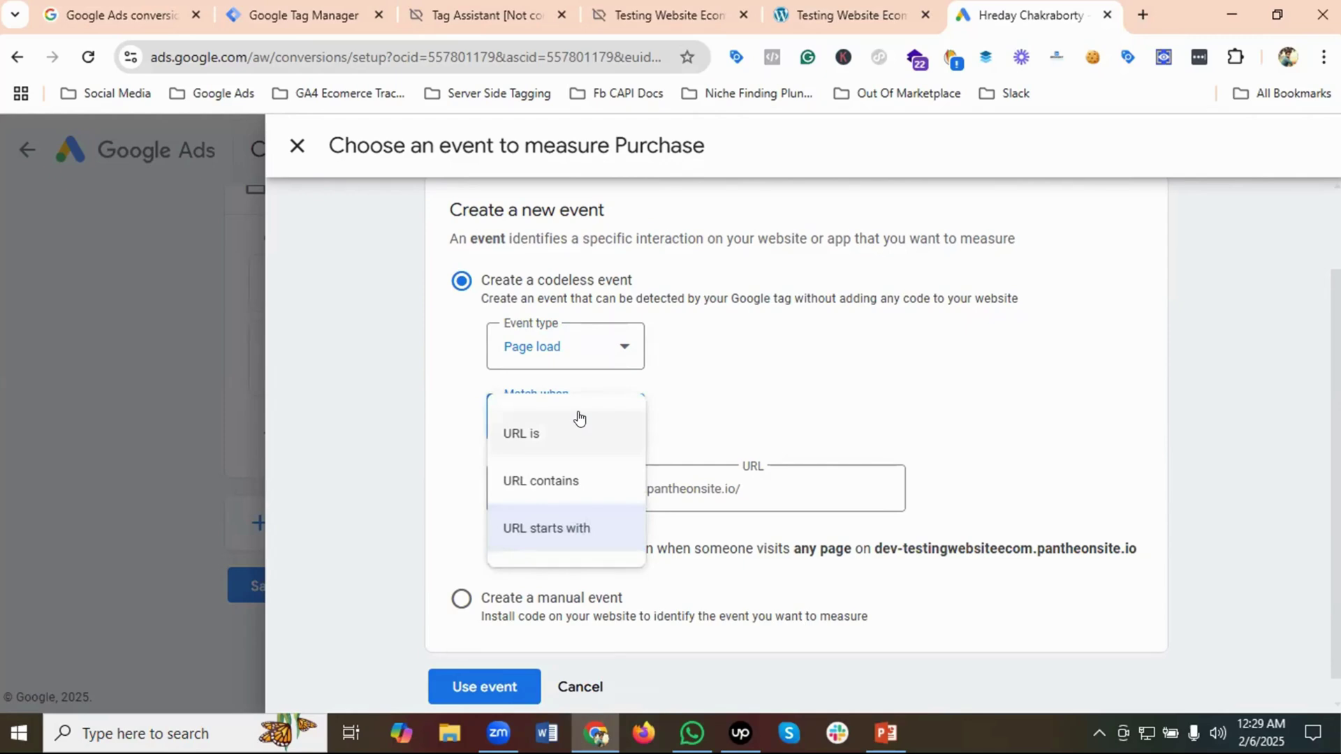
{"action": "left_click", "coordinate": [542, 481]}
{"action": "left_click", "coordinate": [560, 486]}
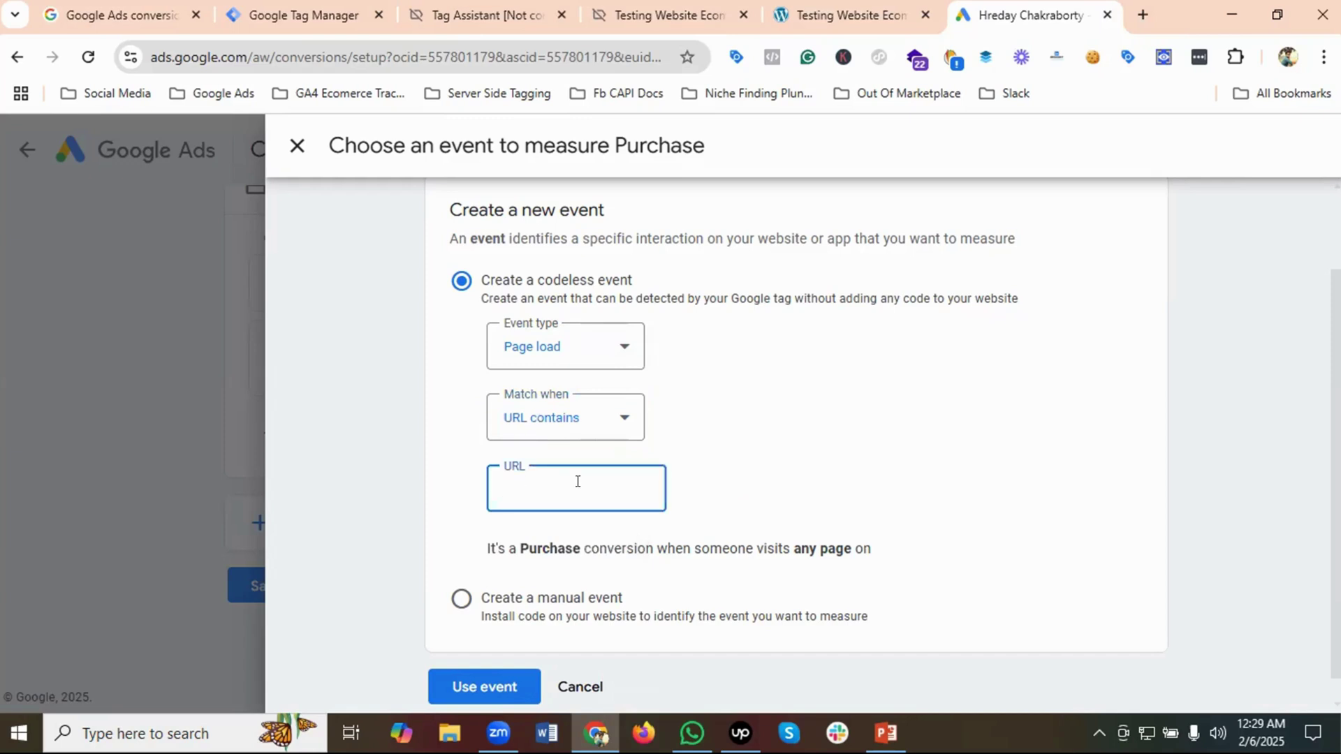
{"action": "scroll", "coordinate": [576, 485], "scroll_direction": "down", "scroll_amount": 1}
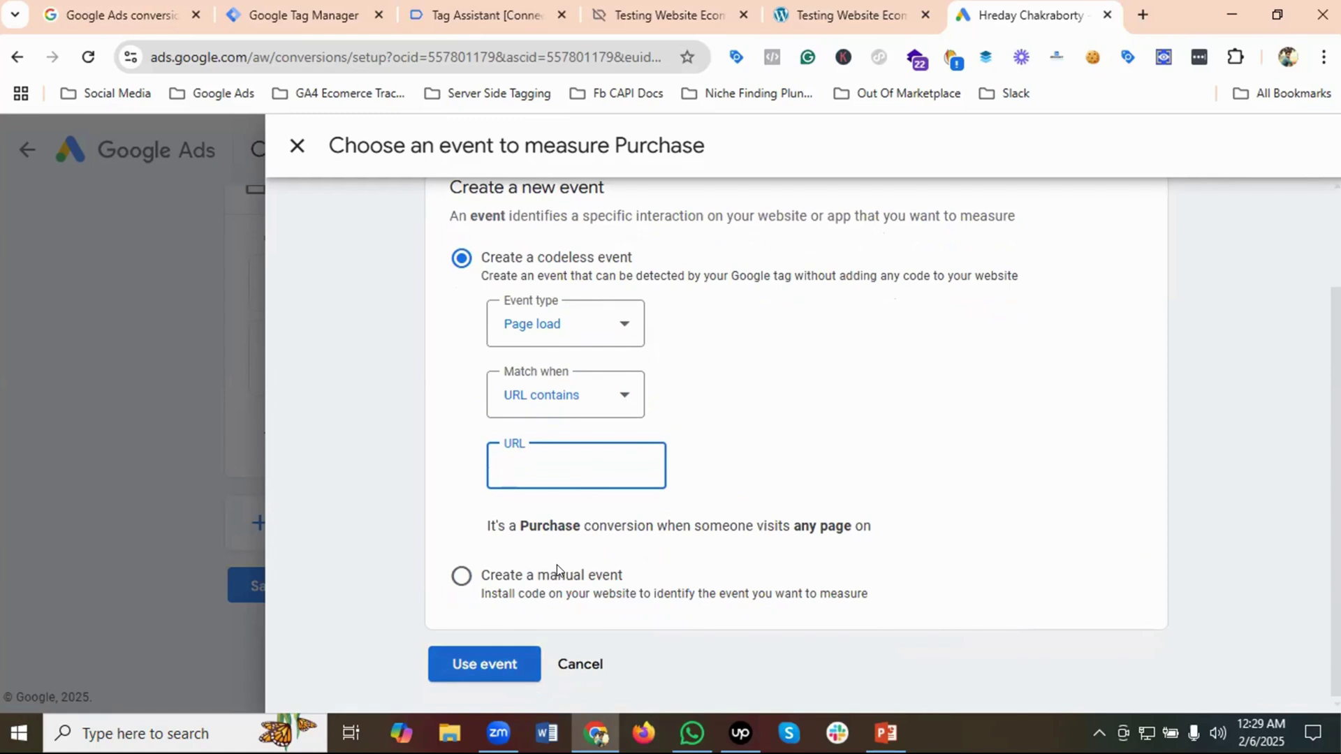
Create a manual event named 'Google Ads Conversion - Purchase' instead and confirm it
{"action": "left_click", "coordinate": [461, 576]}
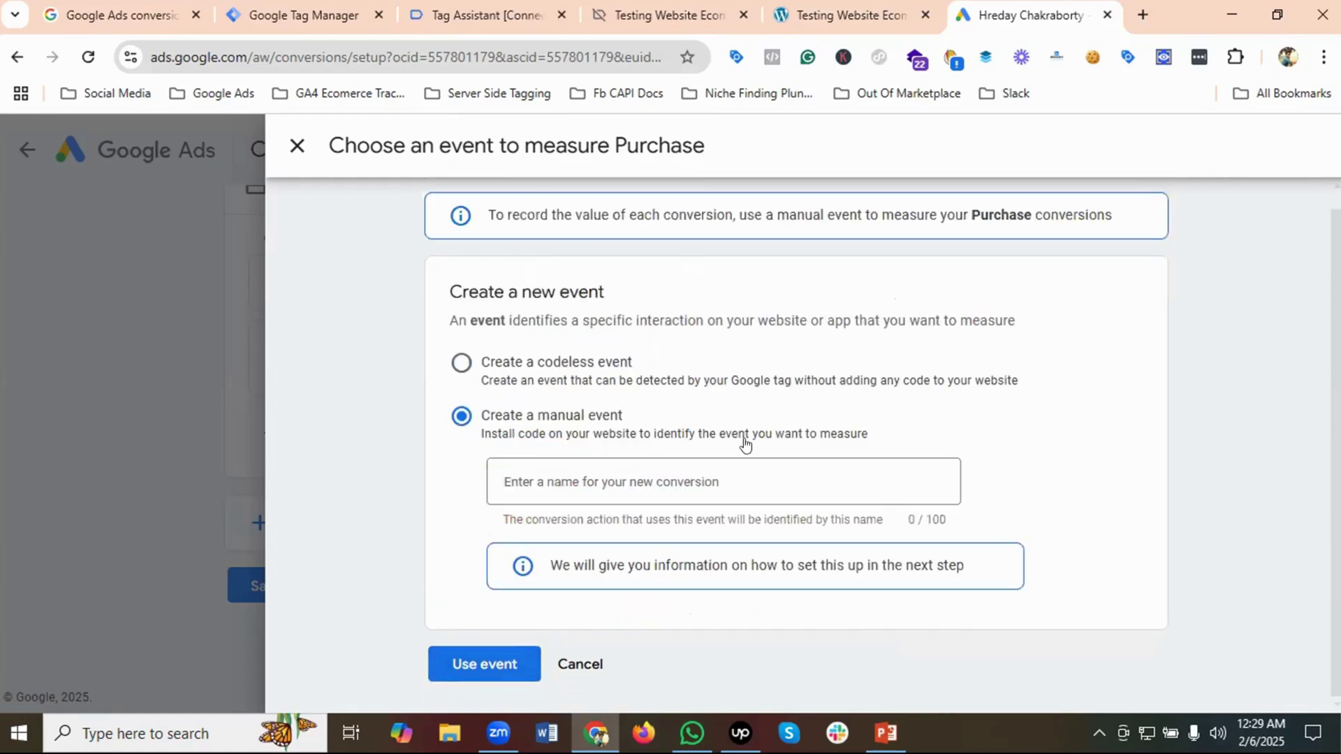
{"action": "left_click", "coordinate": [596, 468]}
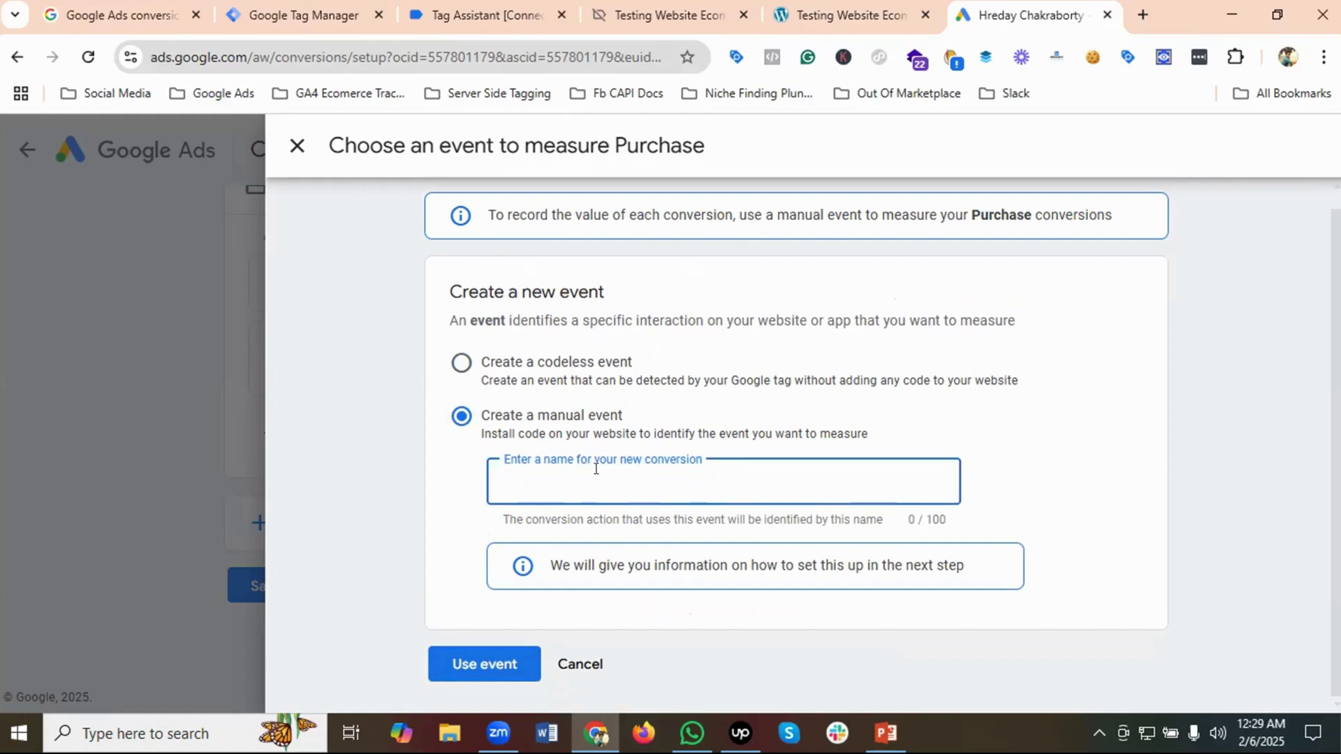
{"action": "type", "text": "Google Ads Conversion - Purchase"}
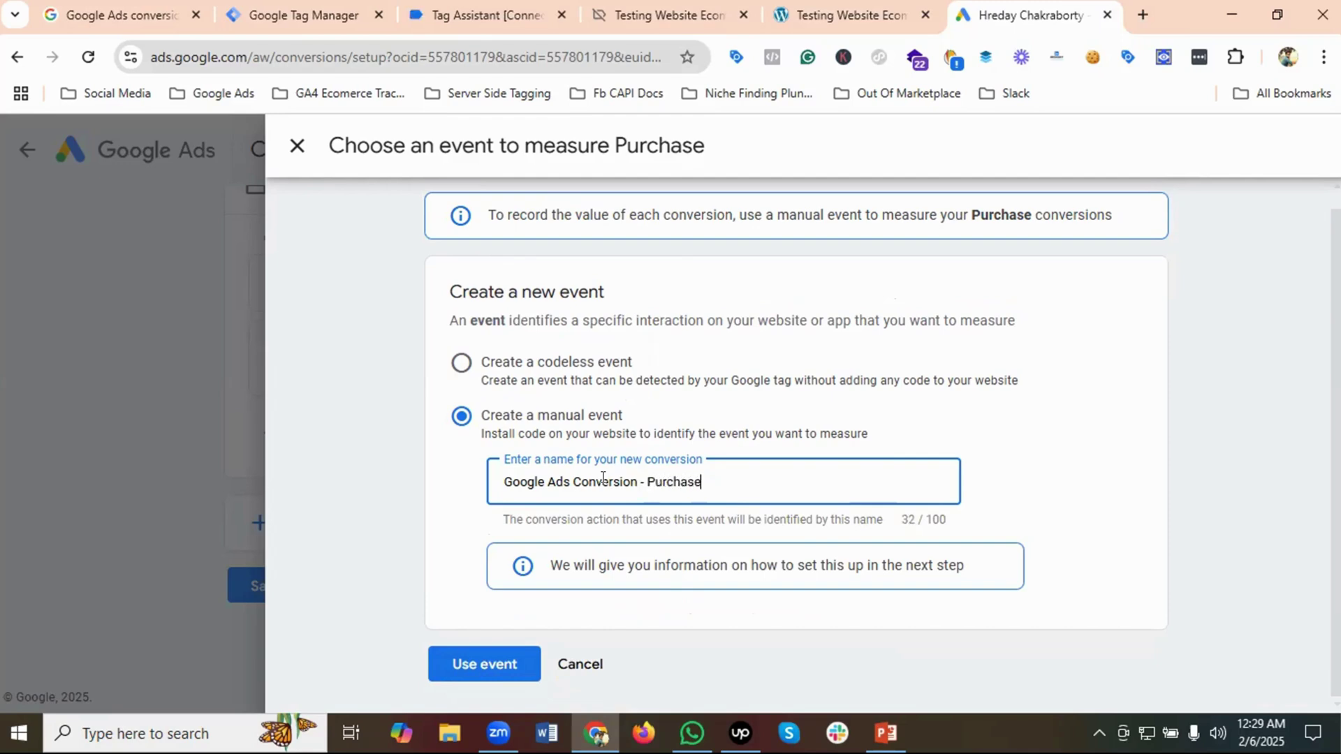
{"action": "key", "text": "Return"}
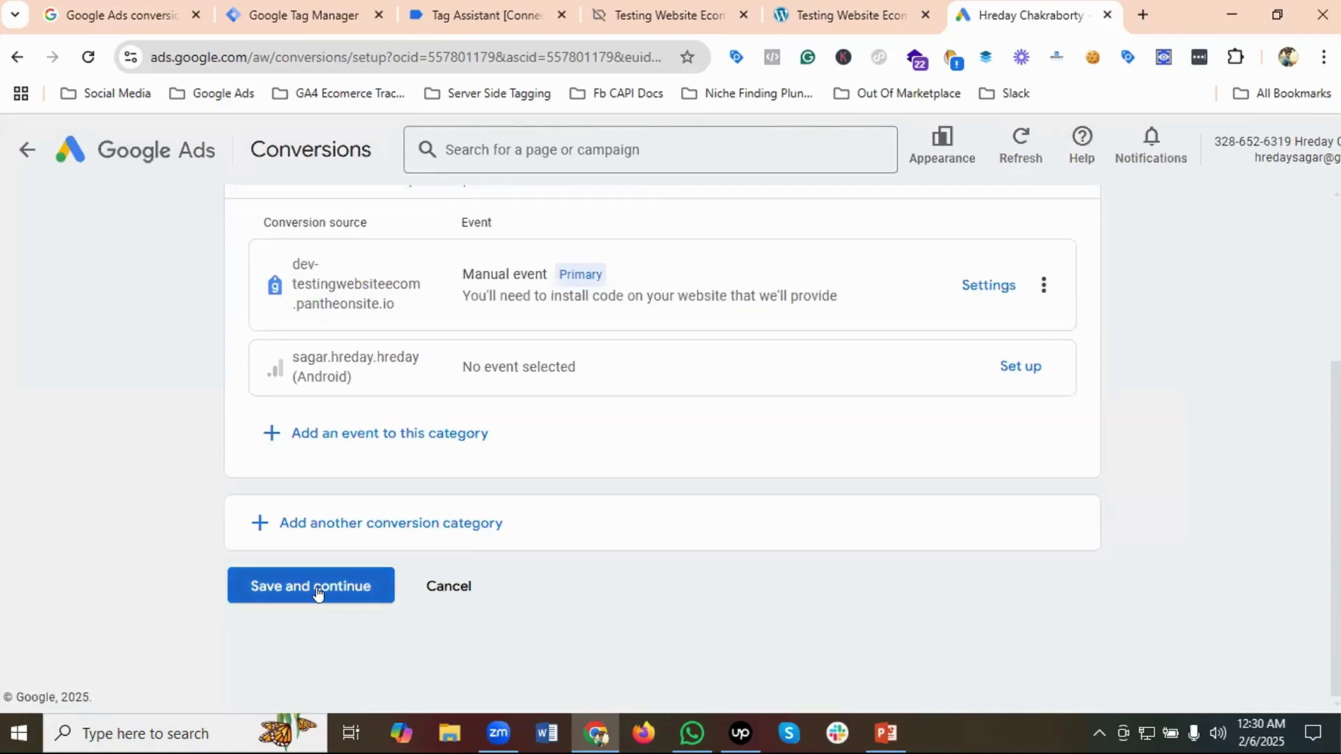
{"action": "left_click", "coordinate": [318, 590]}
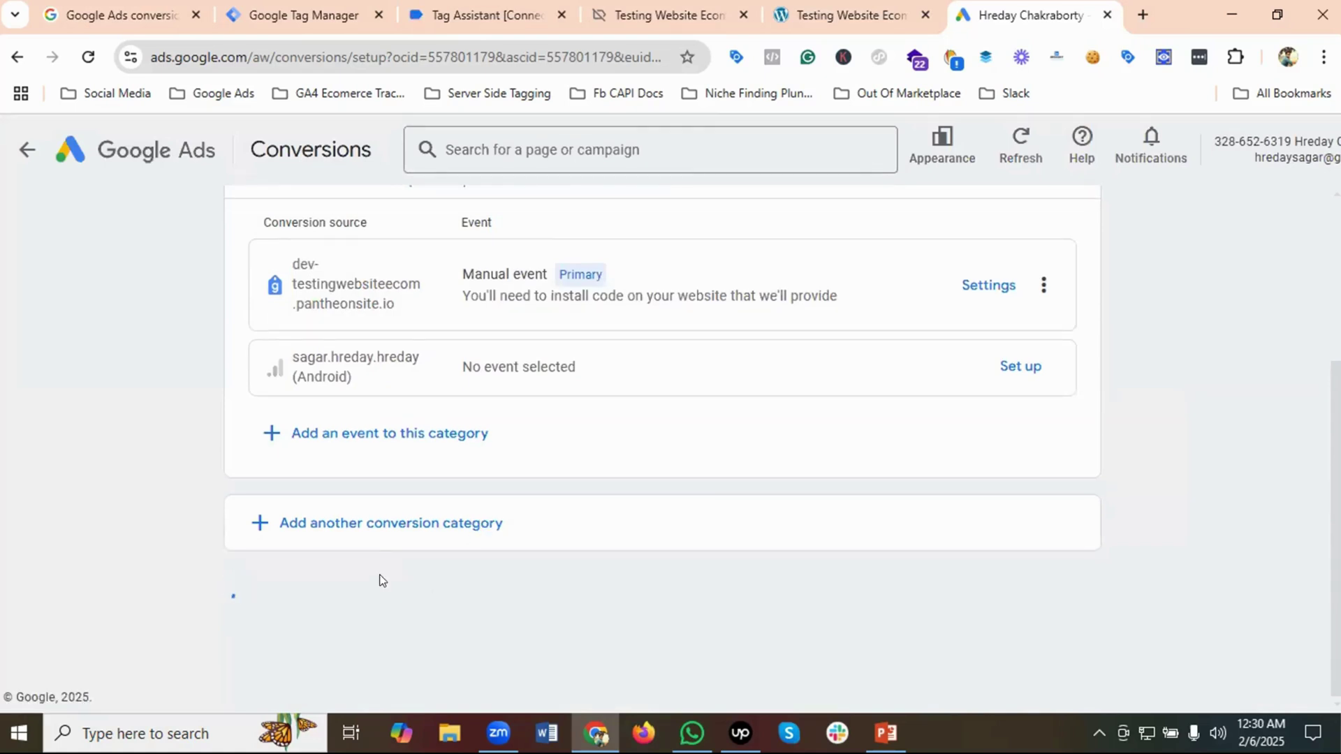
{"action": "scroll", "coordinate": [428, 491], "scroll_direction": "down", "scroll_amount": 3}
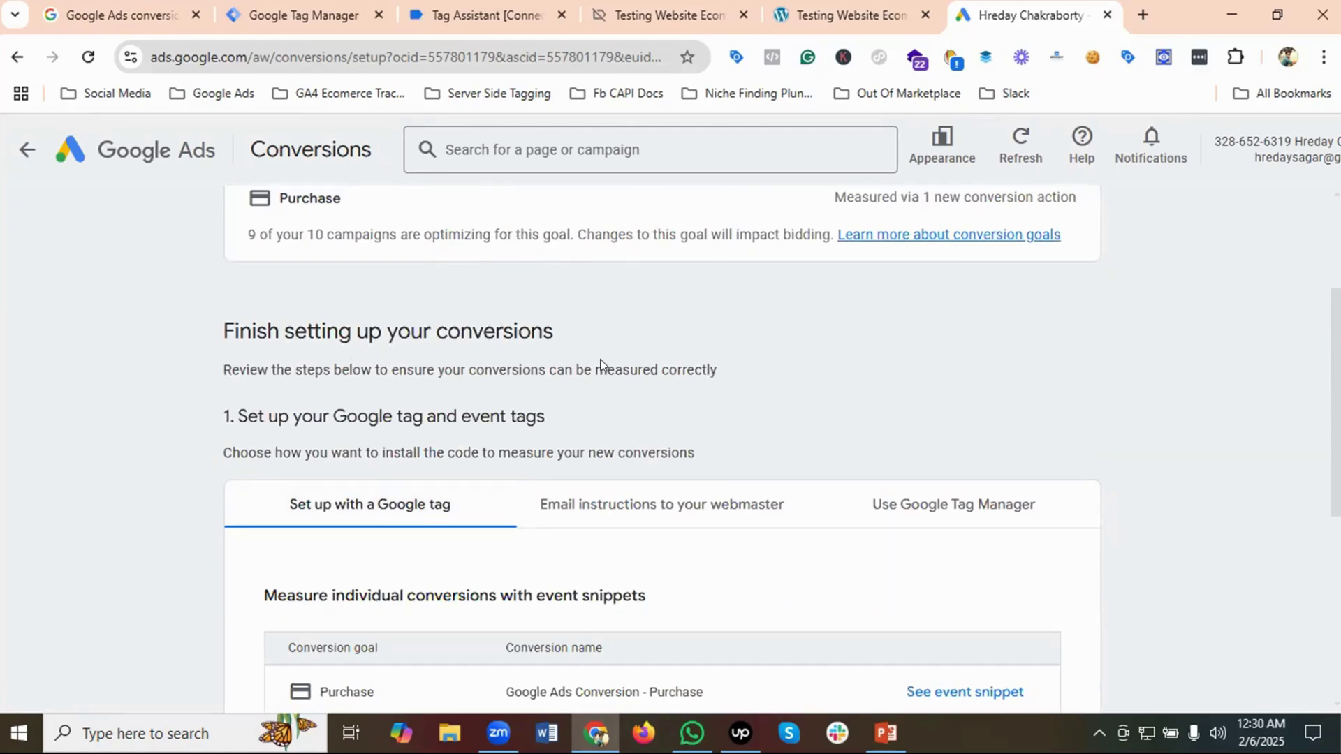
{"action": "scroll", "coordinate": [599, 367], "scroll_direction": "down", "scroll_amount": 1}
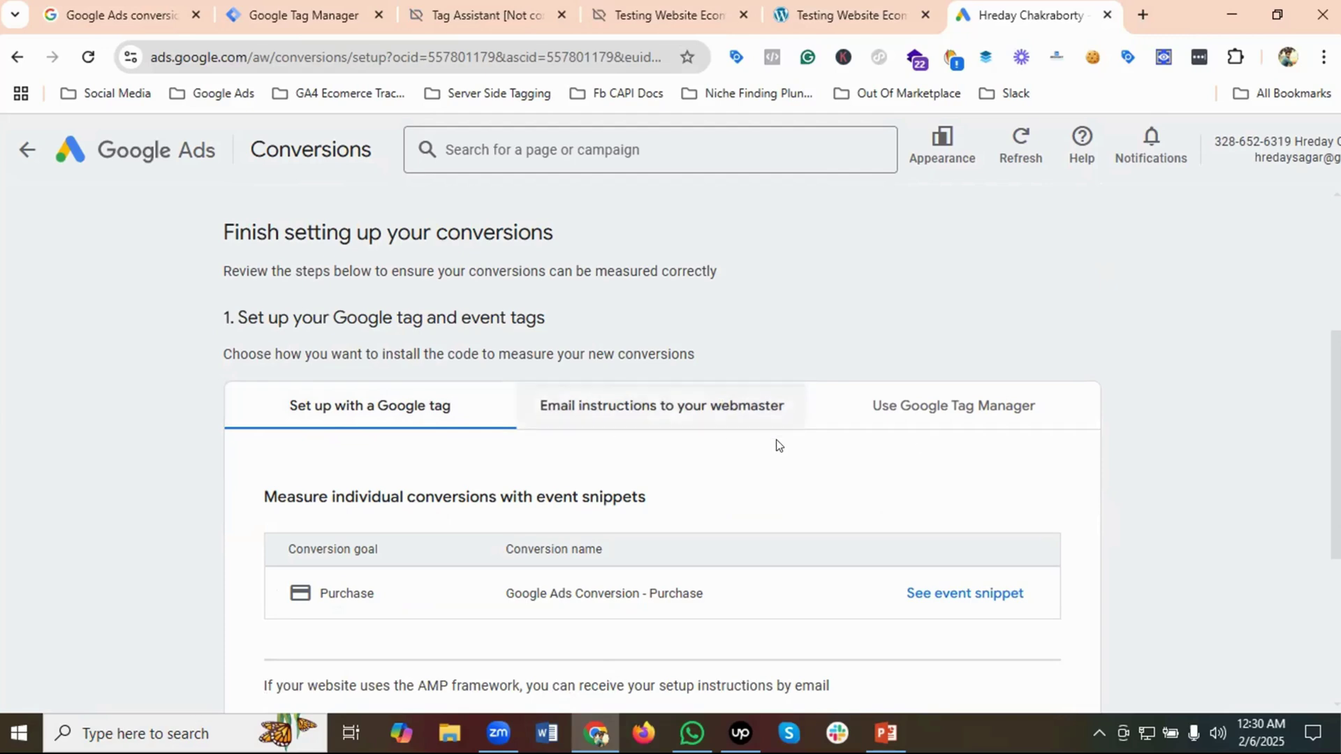
{"action": "left_click", "coordinate": [954, 413]}
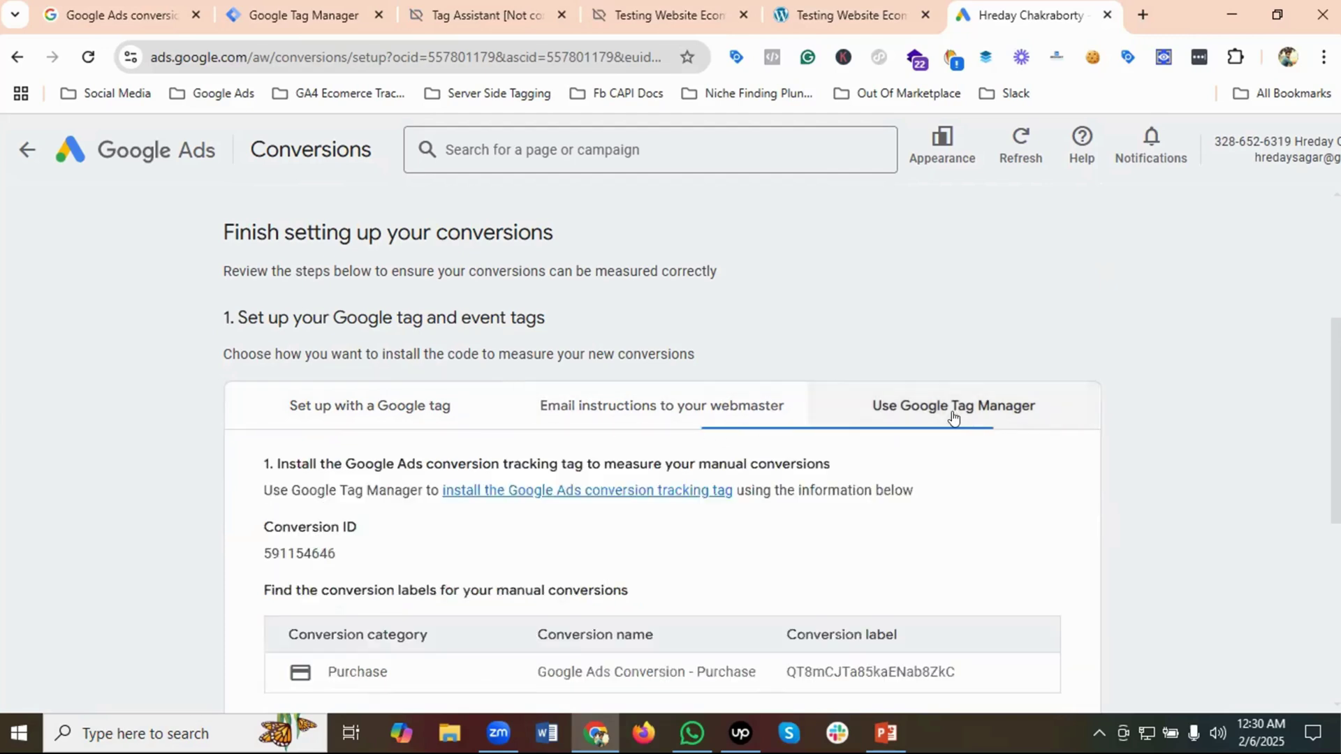
{"action": "scroll", "coordinate": [648, 457], "scroll_direction": "down", "scroll_amount": 3}
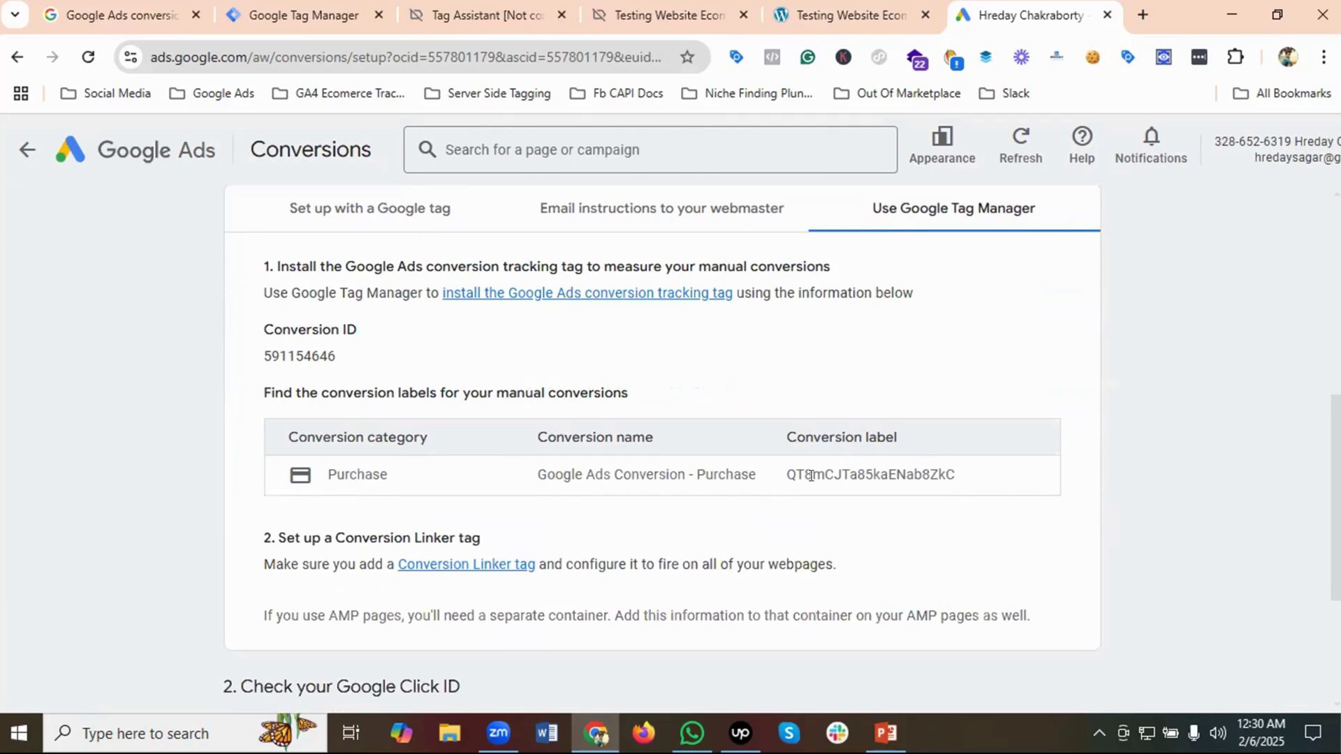
{"action": "scroll", "coordinate": [912, 488], "scroll_direction": "down", "scroll_amount": 3}
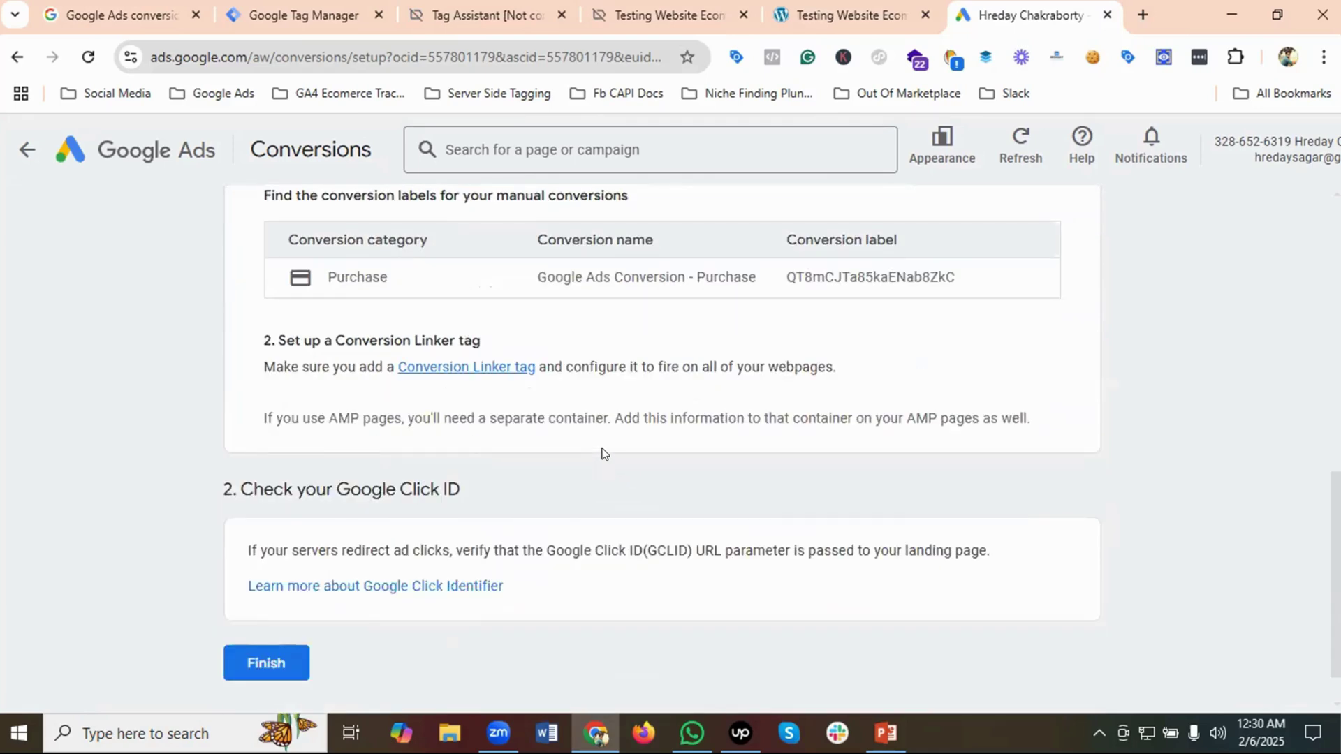
{"action": "scroll", "coordinate": [605, 459], "scroll_direction": "up", "scroll_amount": 1}
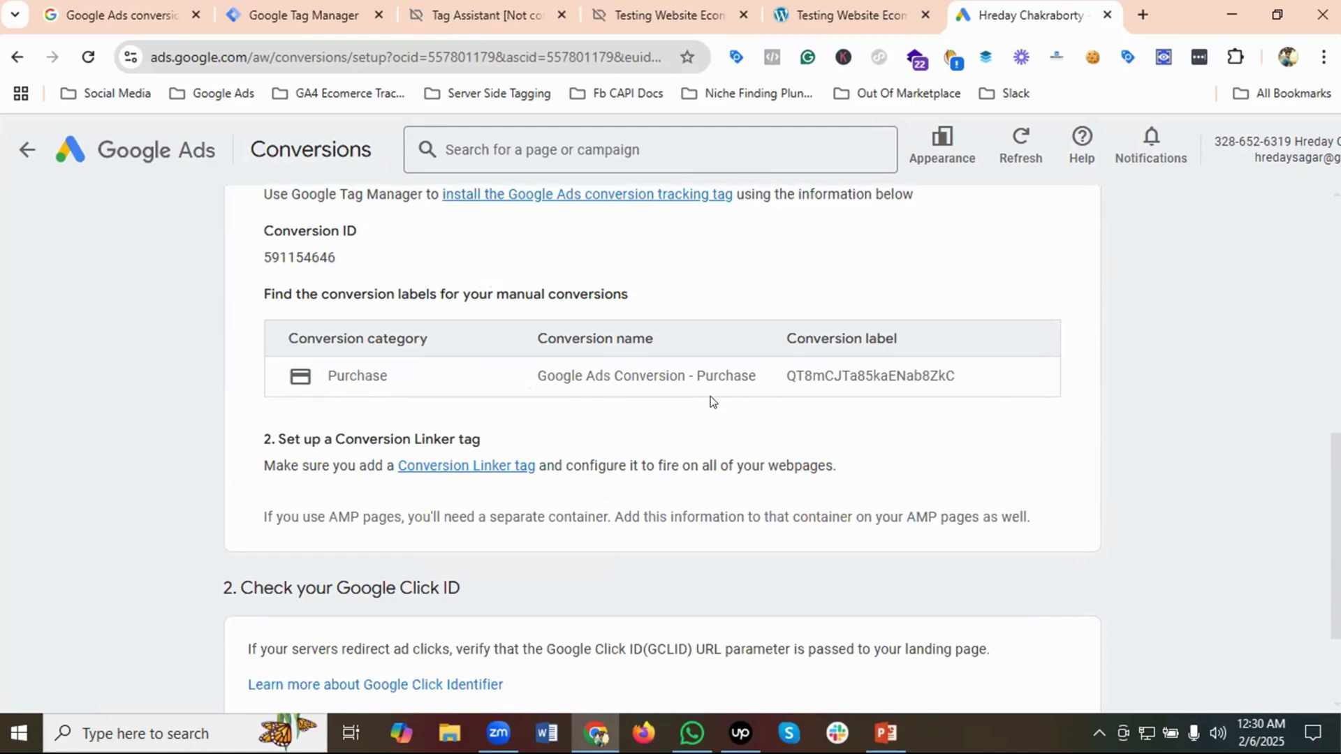
{"action": "scroll", "coordinate": [709, 401], "scroll_direction": "down", "scroll_amount": 1}
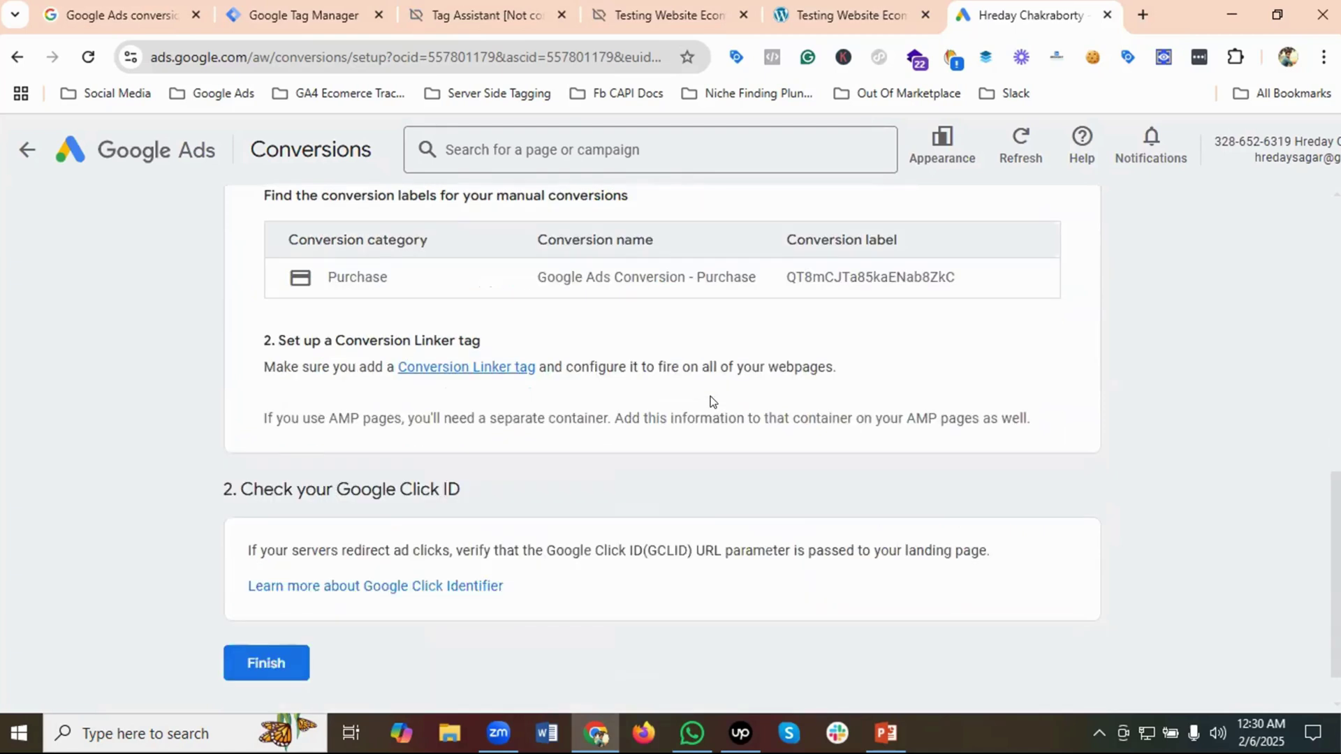
Create a new tag in the Tag Manager workspace named 'Conversion Linker'
{"action": "left_click", "coordinate": [301, 14]}
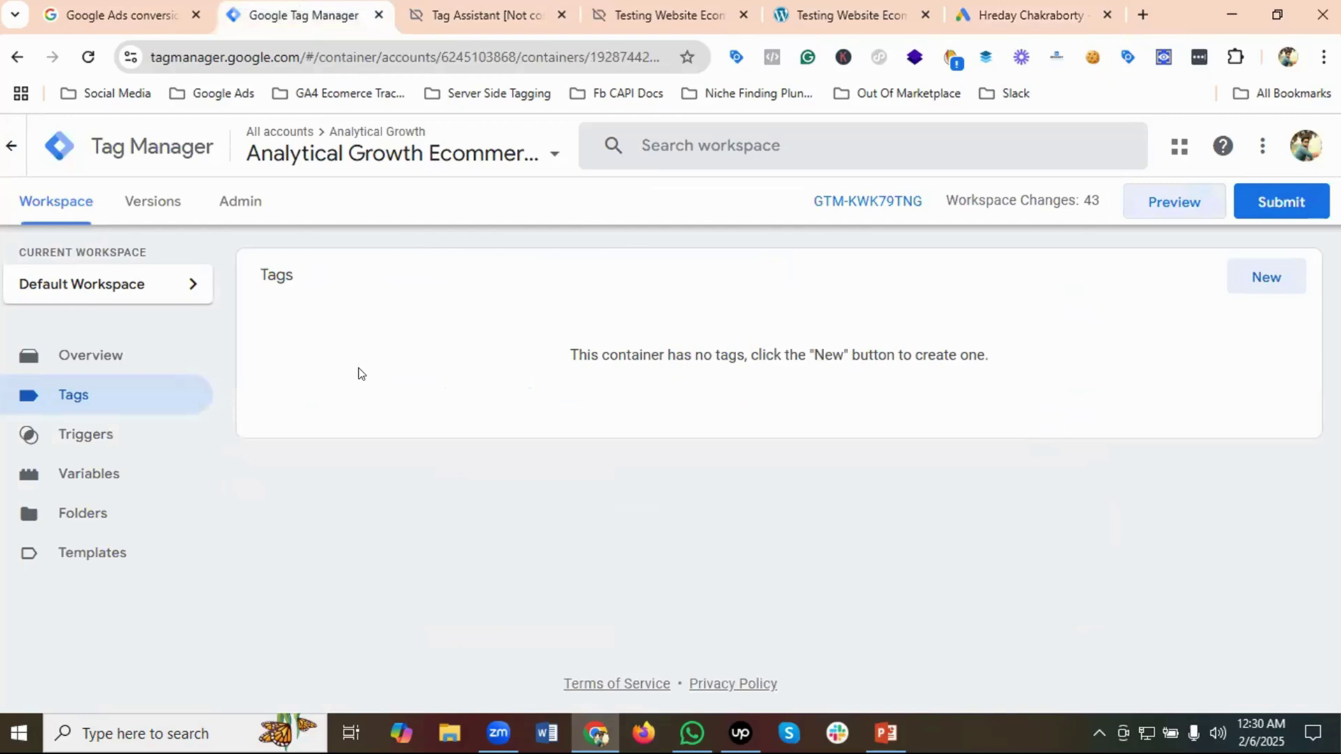
{"action": "left_click", "coordinate": [83, 396]}
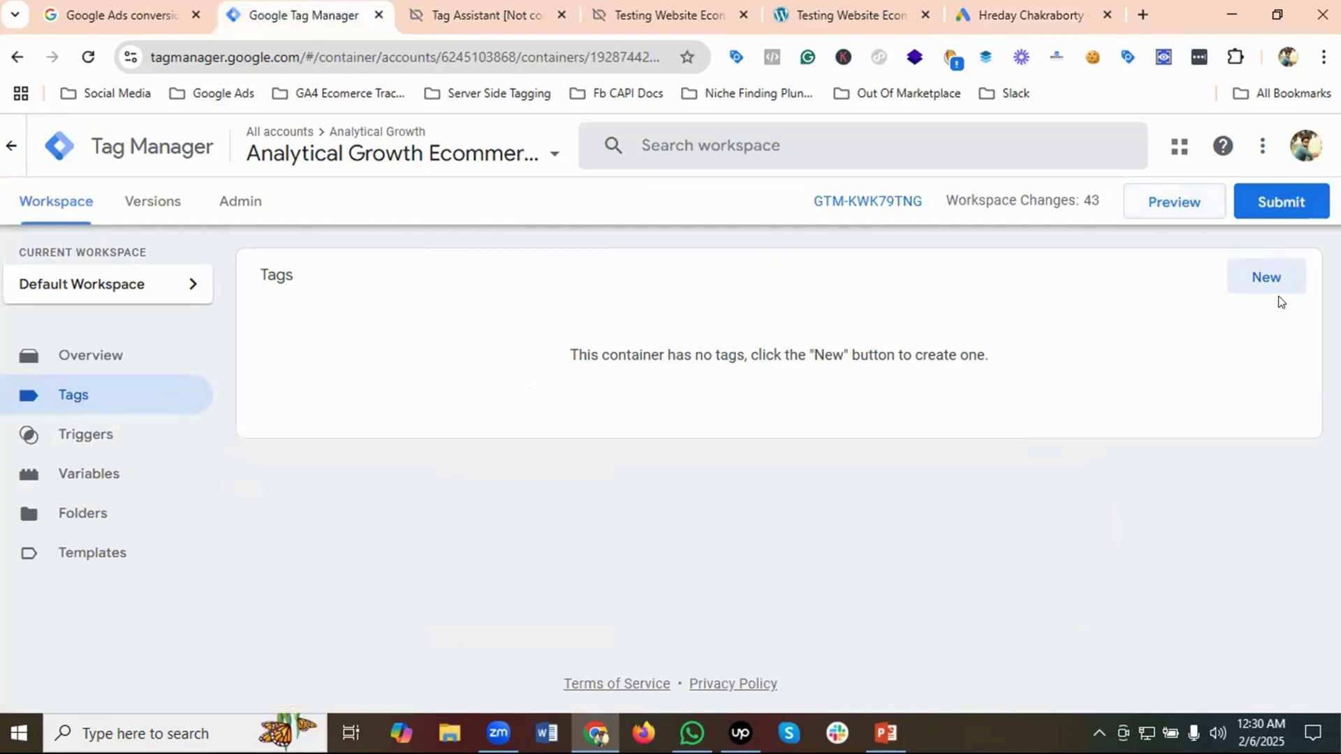
{"action": "left_click", "coordinate": [1265, 282]}
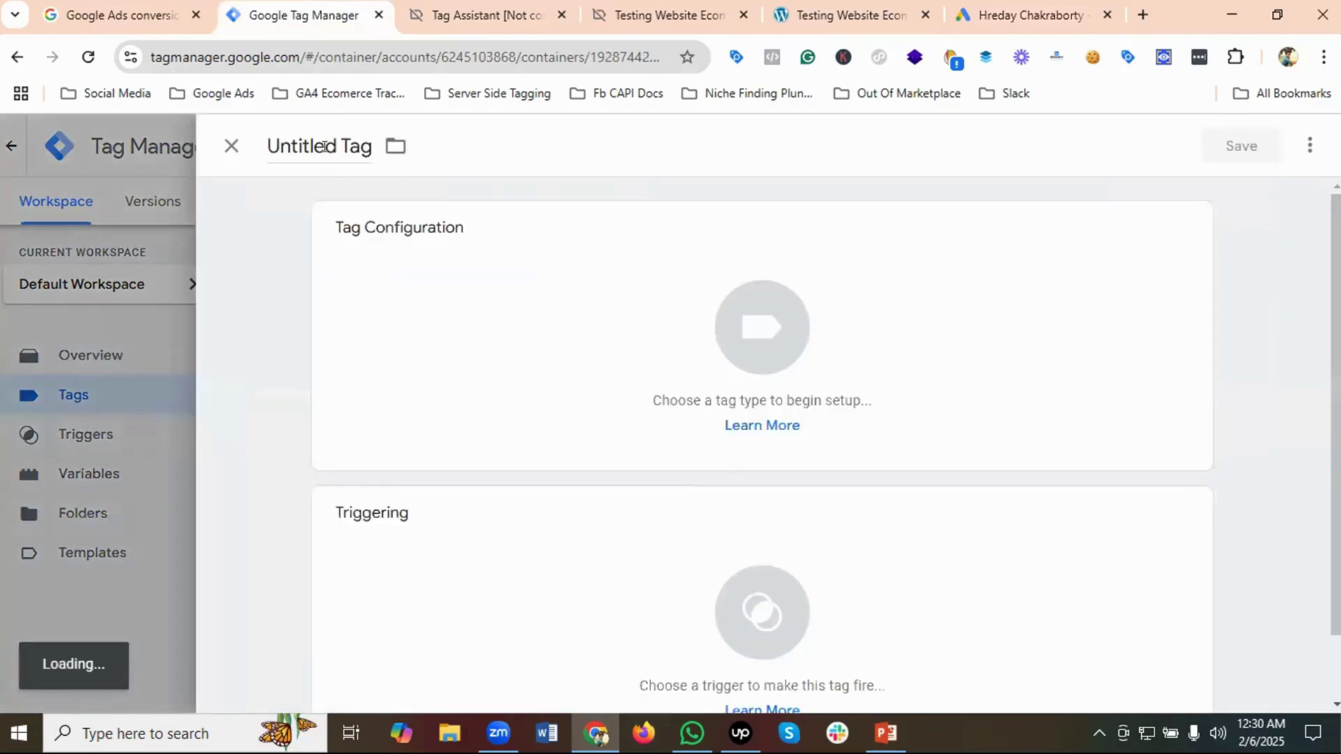
{"action": "left_click", "coordinate": [323, 146]}
{"action": "key", "text": "BackSpace"}
{"action": "type", "text": "Convers"}
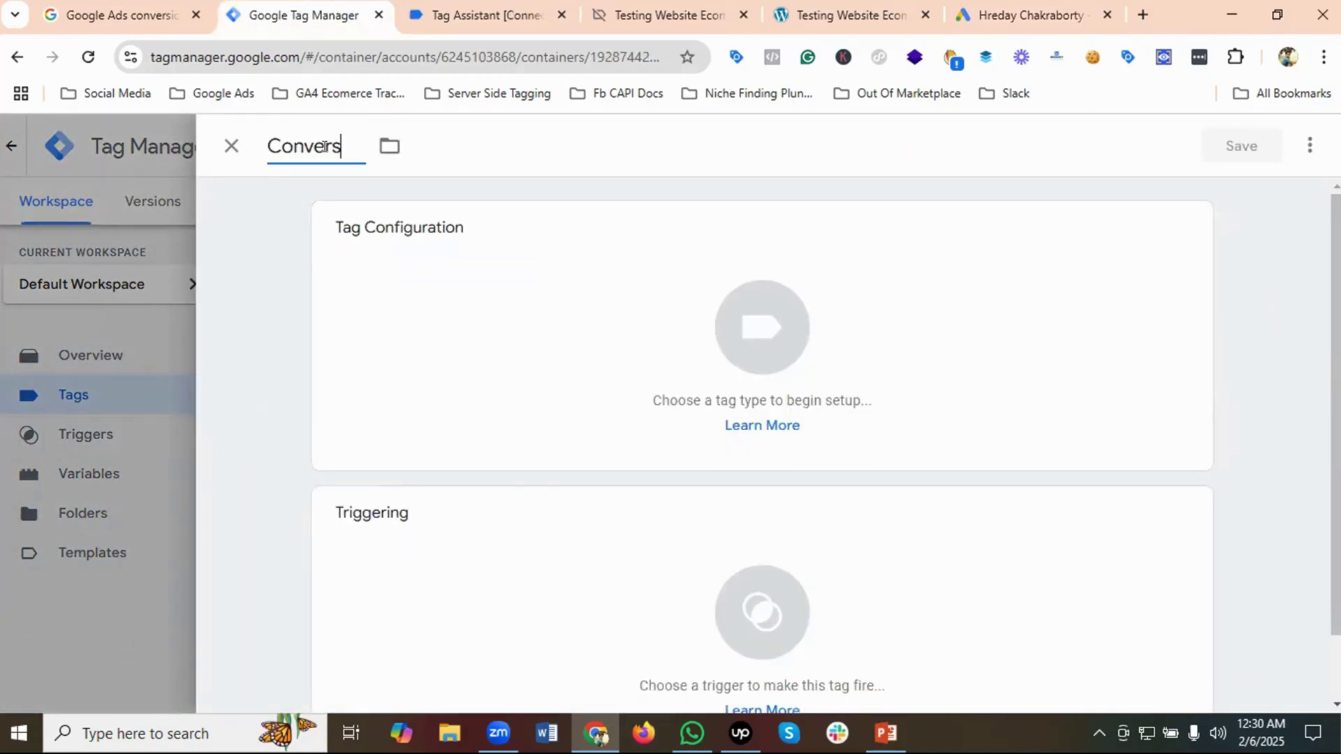
{"action": "type", "text": "ion Linker"}
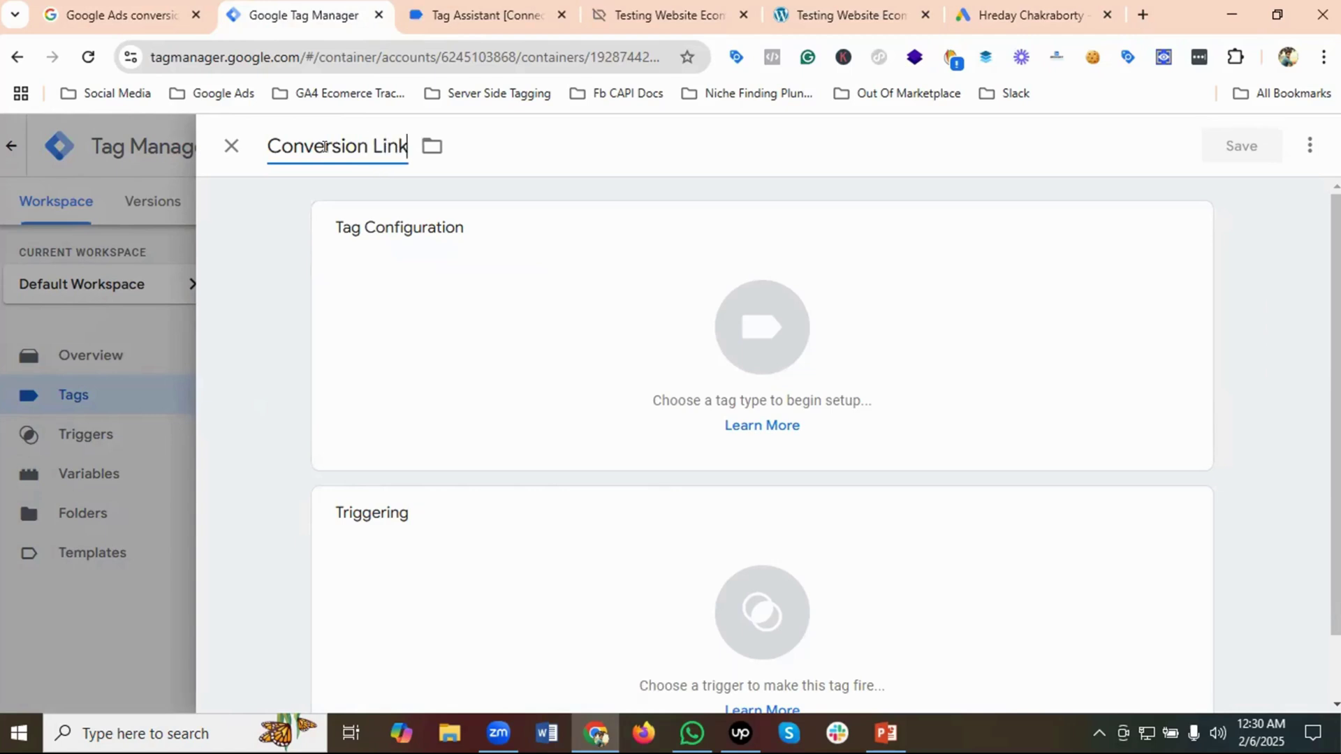
Make it a Google Ads Conversion Linker tag firing on All Pages, and save it
{"action": "left_click", "coordinate": [822, 350]}
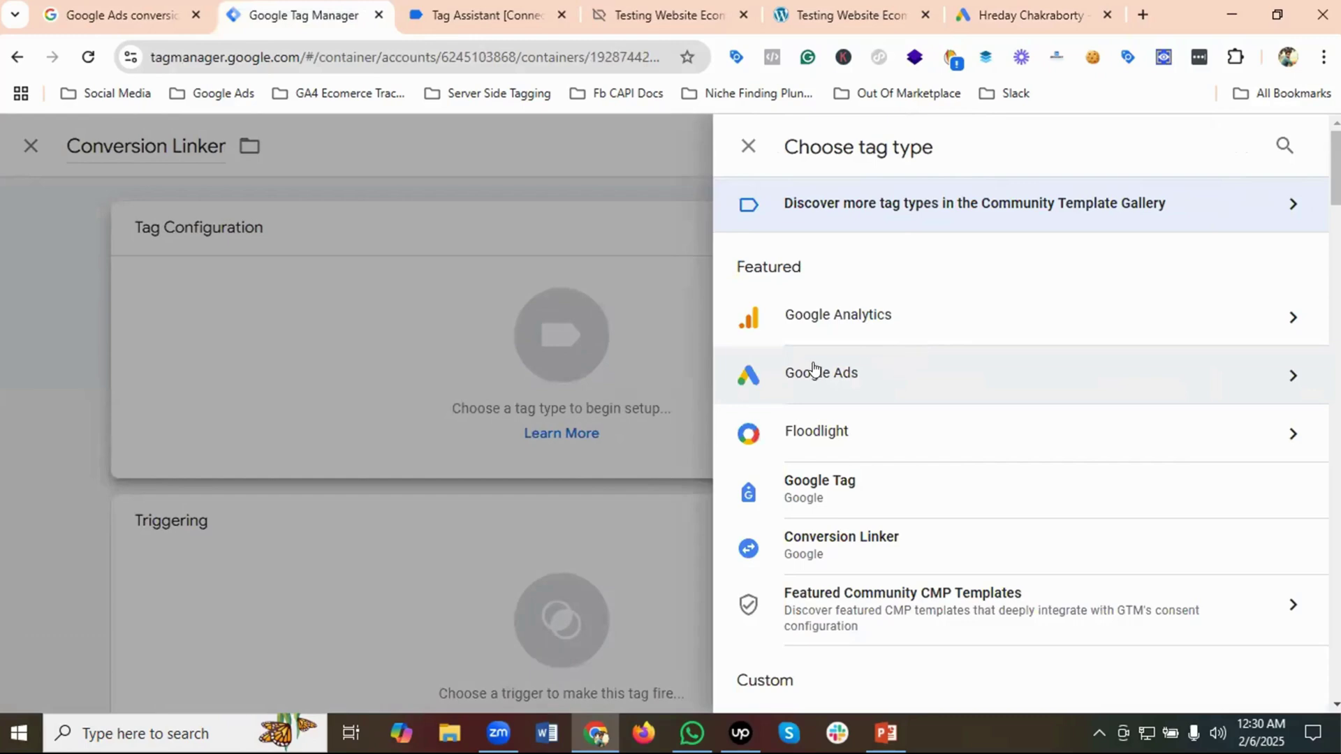
{"action": "left_click", "coordinate": [819, 370]}
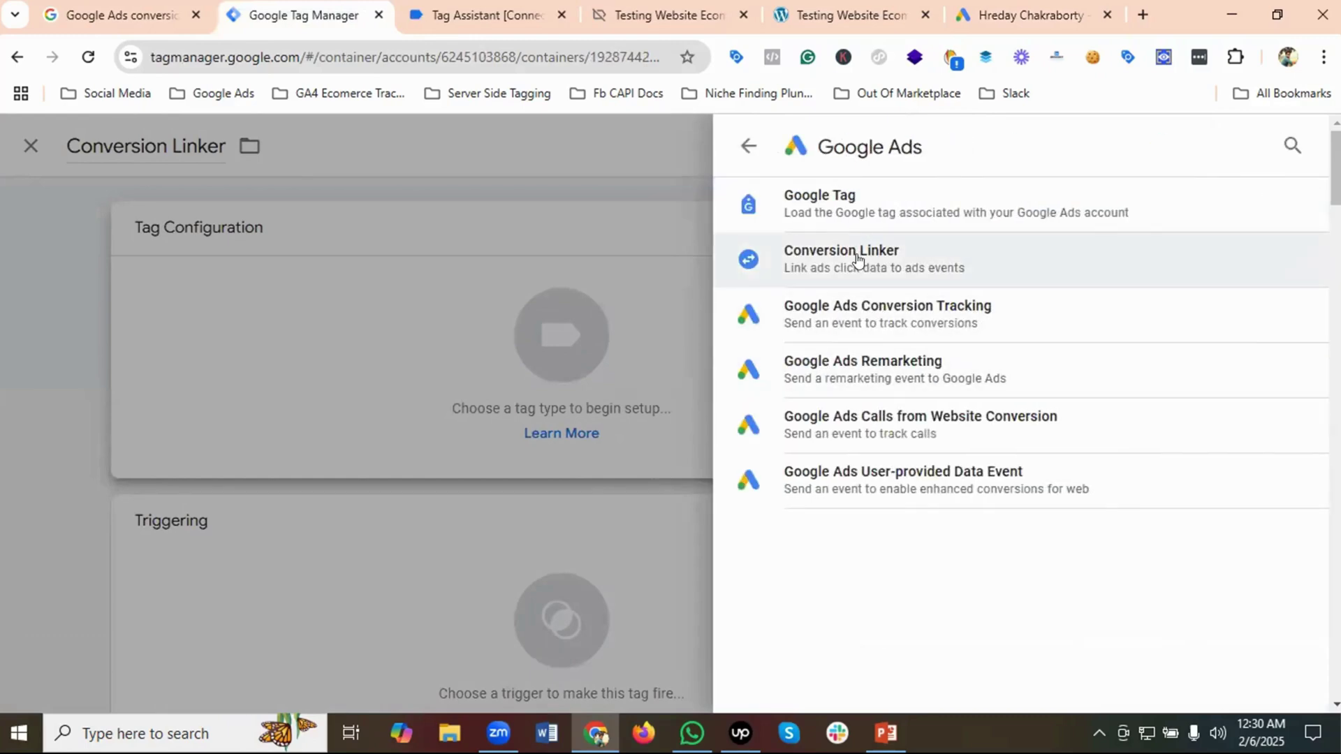
{"action": "left_click", "coordinate": [855, 256]}
{"action": "scroll", "coordinate": [539, 377], "scroll_direction": "down", "scroll_amount": 3}
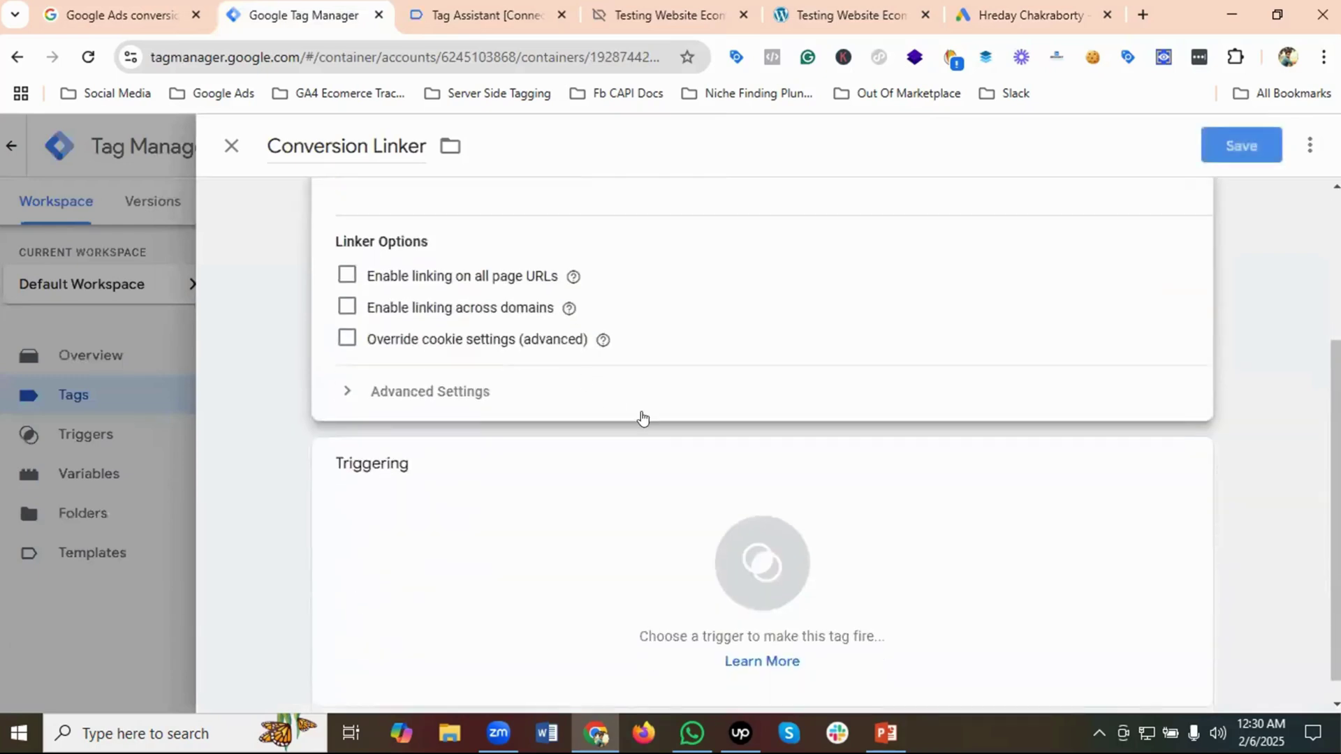
{"action": "left_click", "coordinate": [736, 526]}
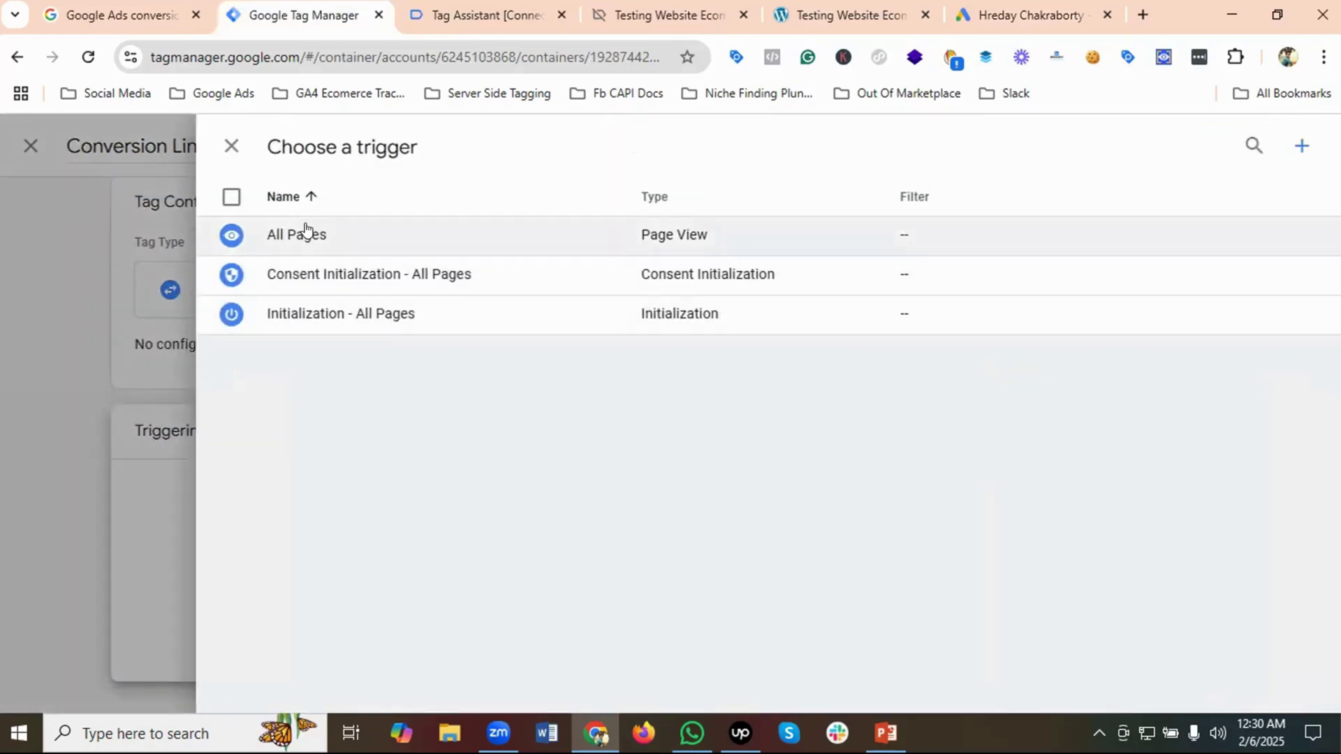
{"action": "left_click", "coordinate": [306, 238]}
{"action": "left_click", "coordinate": [1226, 146]}
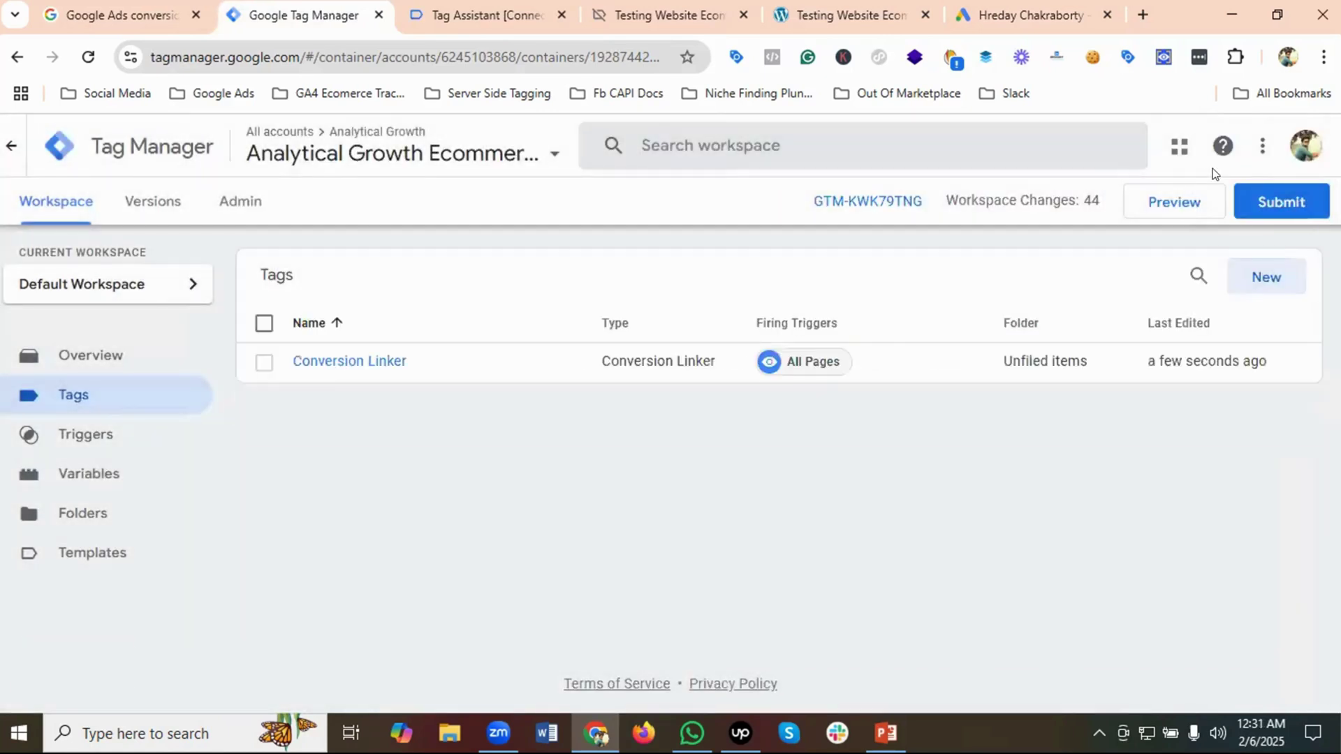
Create another new tag named 'Google Ads Conversion - Purchase'
{"action": "left_click", "coordinate": [1258, 287]}
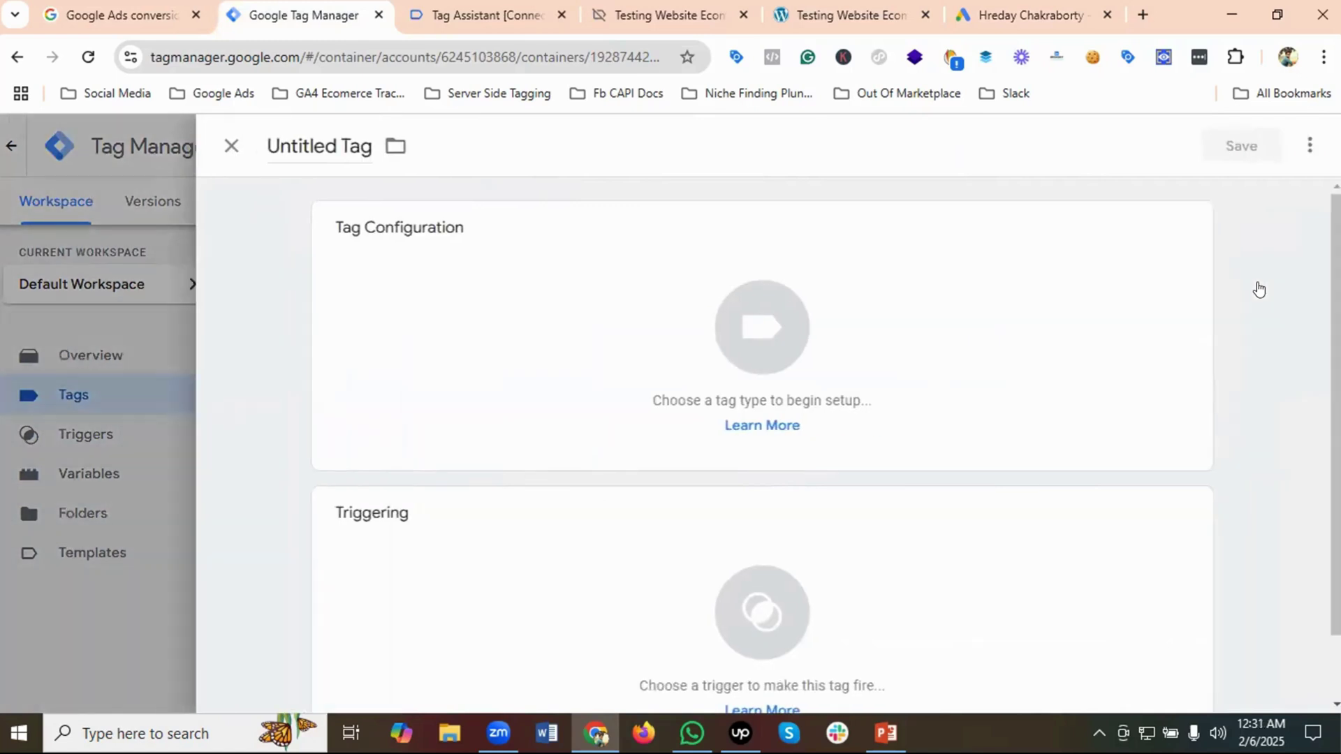
{"action": "left_click", "coordinate": [306, 148]}
{"action": "key", "text": "BackSpace"}
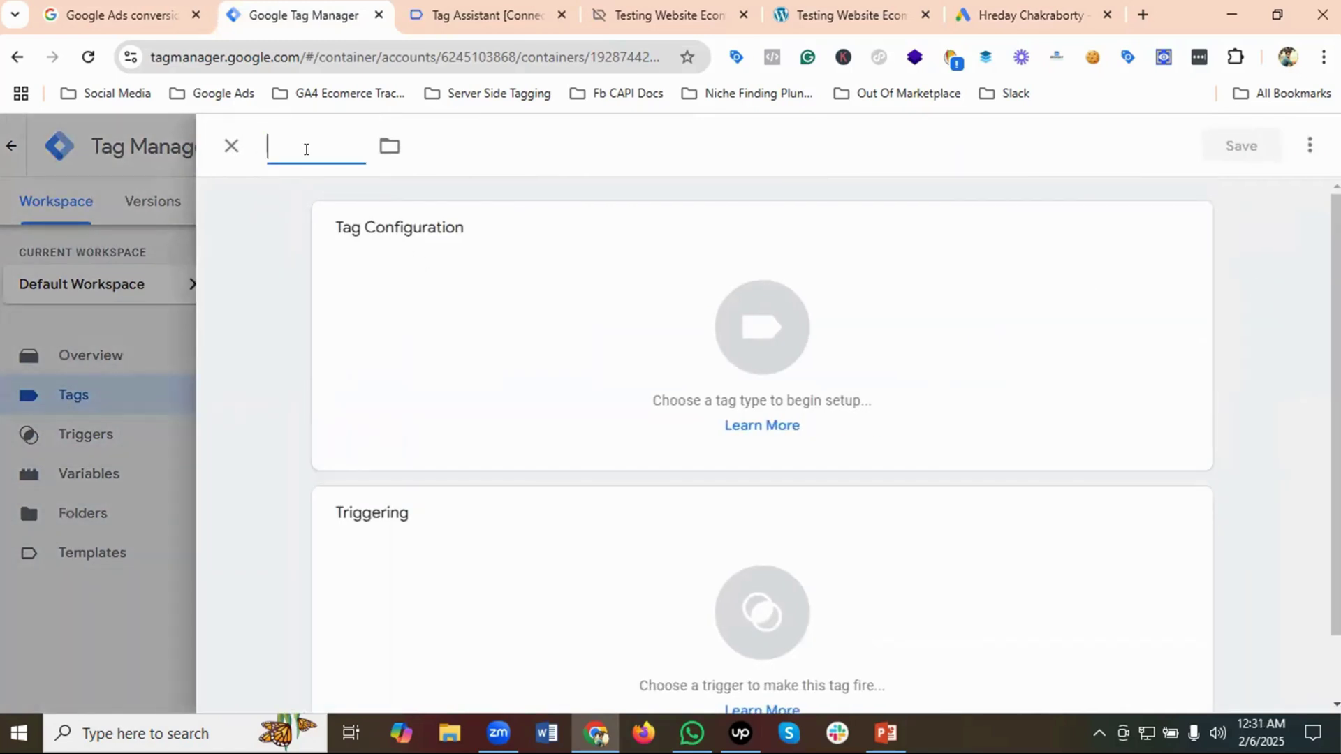
{"action": "type", "text": "Google Ads Conversion - Purchase"}
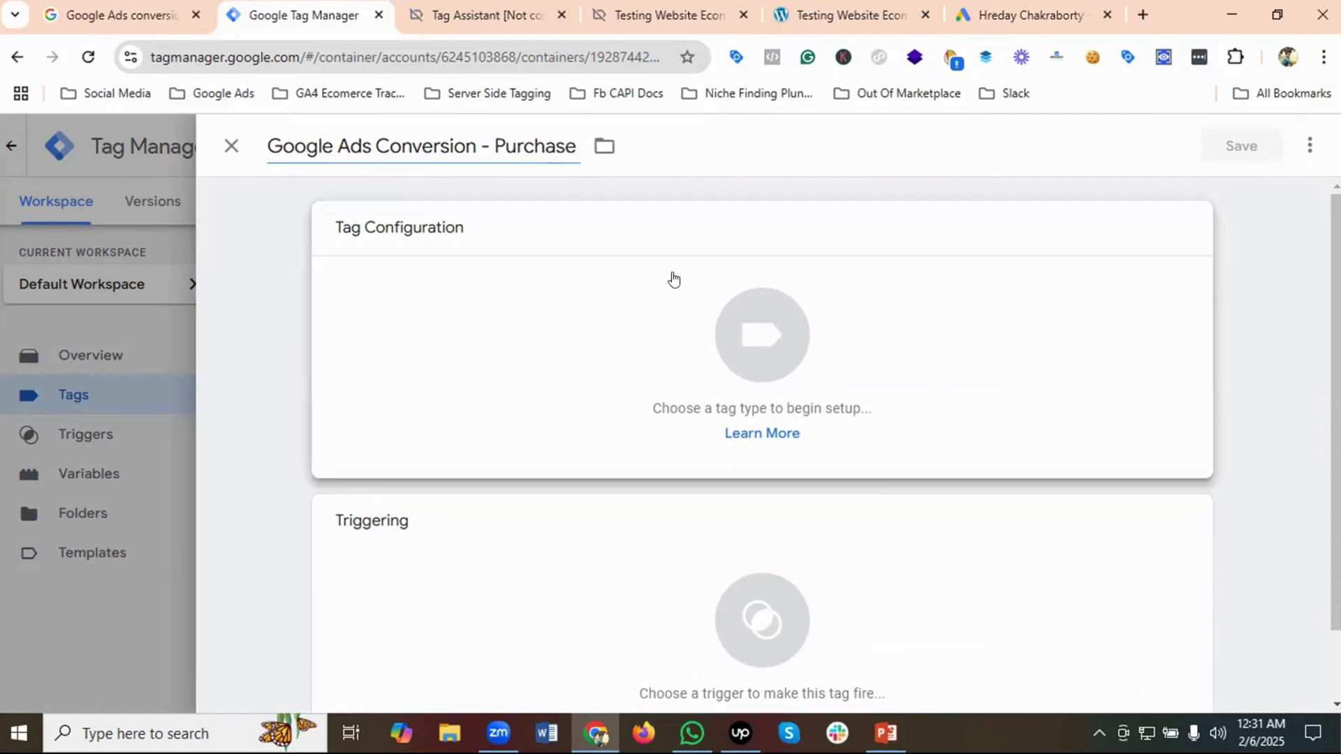
Set its type to Google Ads Conversion Tracking, then fetch the Conversion ID and Label from Google Ads
{"action": "left_click", "coordinate": [671, 278]}
{"action": "left_click", "coordinate": [838, 362]}
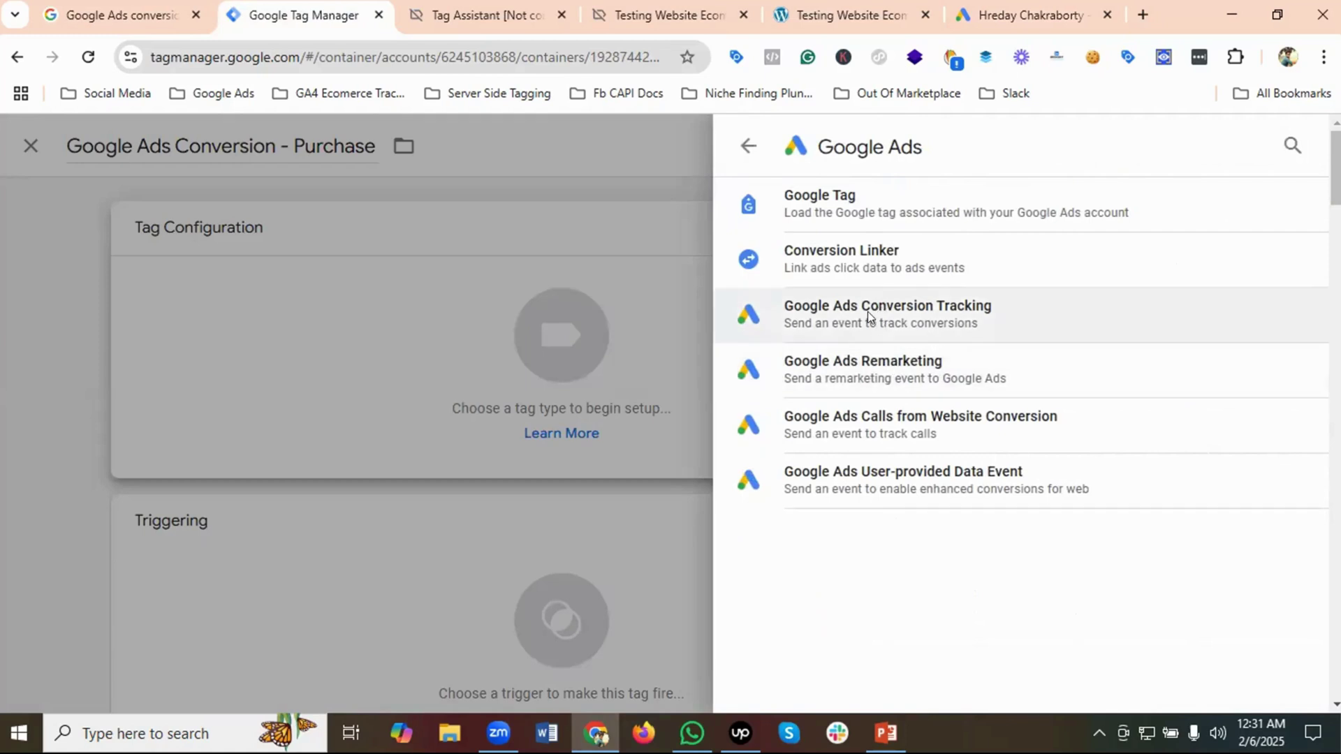
{"action": "left_click", "coordinate": [877, 307]}
{"action": "left_click", "coordinate": [405, 359]}
{"action": "left_click", "coordinate": [407, 438]}
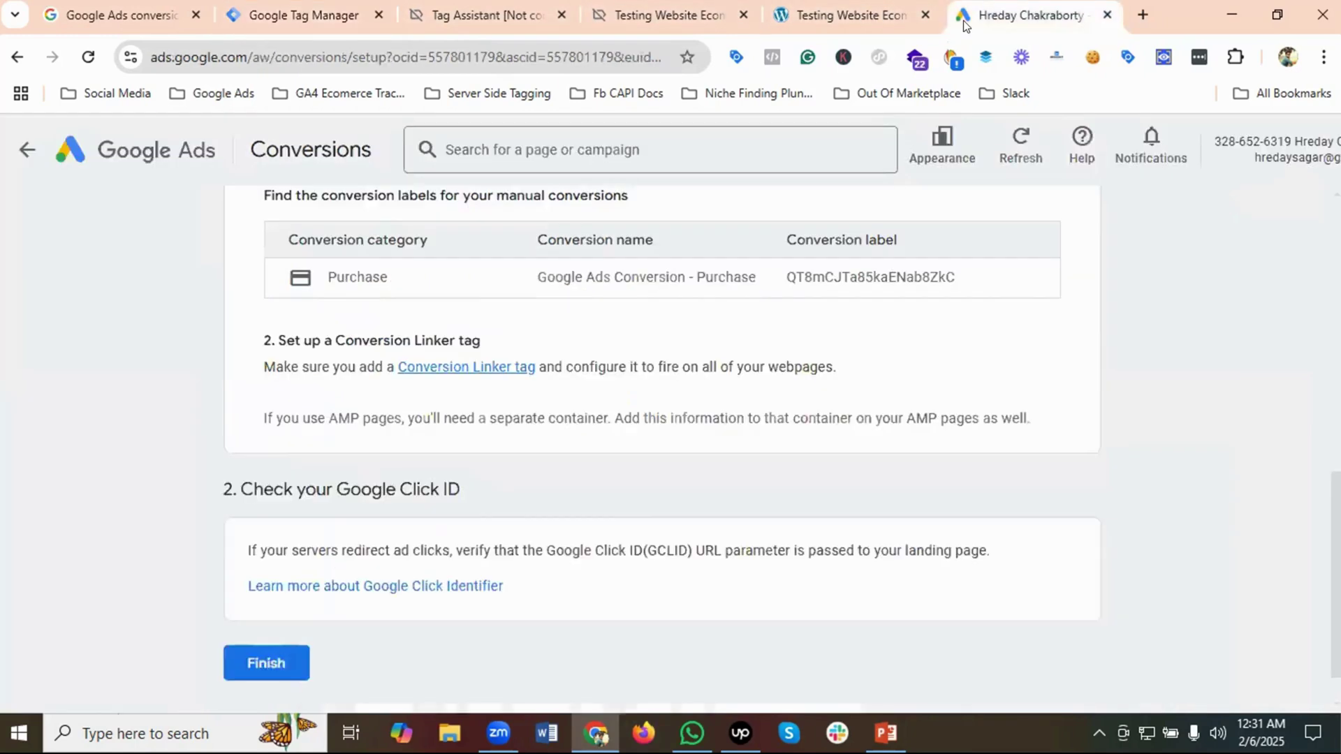
{"action": "left_click", "coordinate": [1031, 15]}
Copy the Conversion ID from Google Ads into the purchase tag's Conversion ID field
{"action": "scroll", "coordinate": [519, 388], "scroll_direction": "up", "scroll_amount": 1}
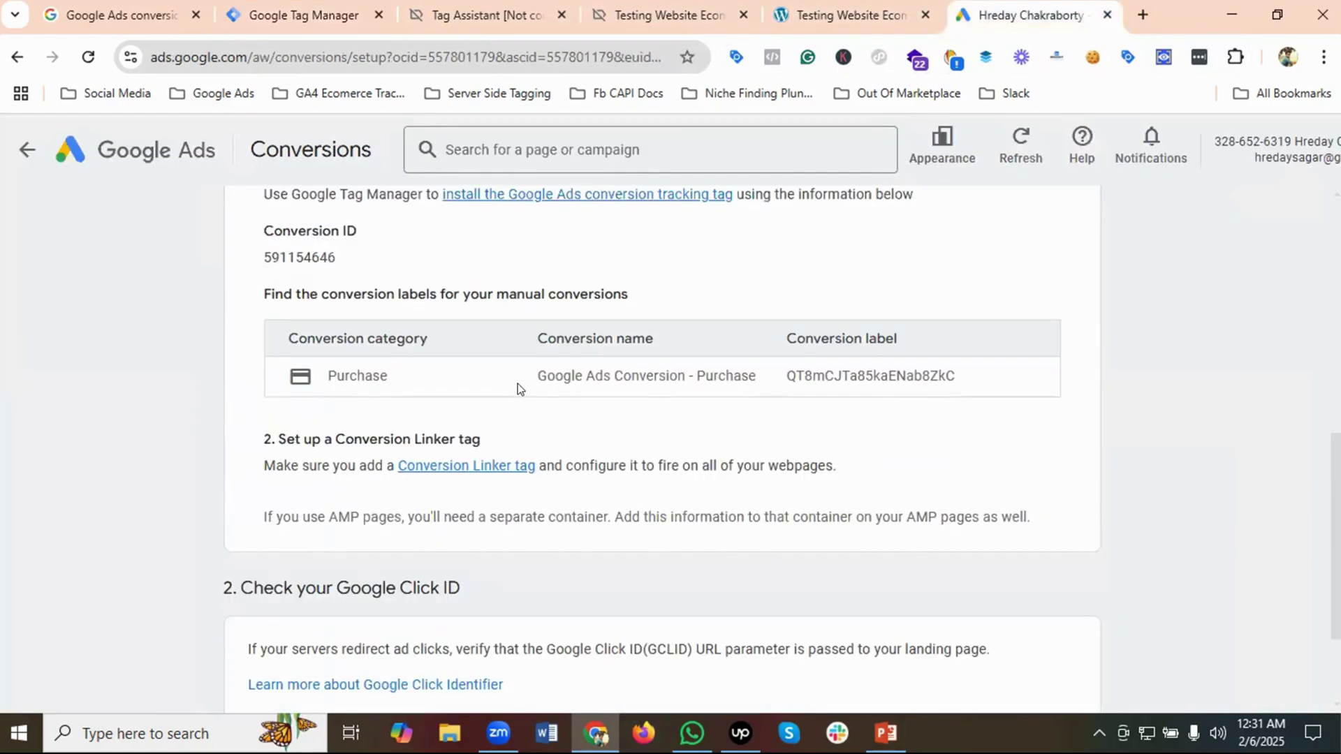
{"action": "double_click", "coordinate": [306, 255]}
{"action": "right_click", "coordinate": [309, 266]}
{"action": "left_click", "coordinate": [370, 284]}
{"action": "left_click", "coordinate": [330, 8]}
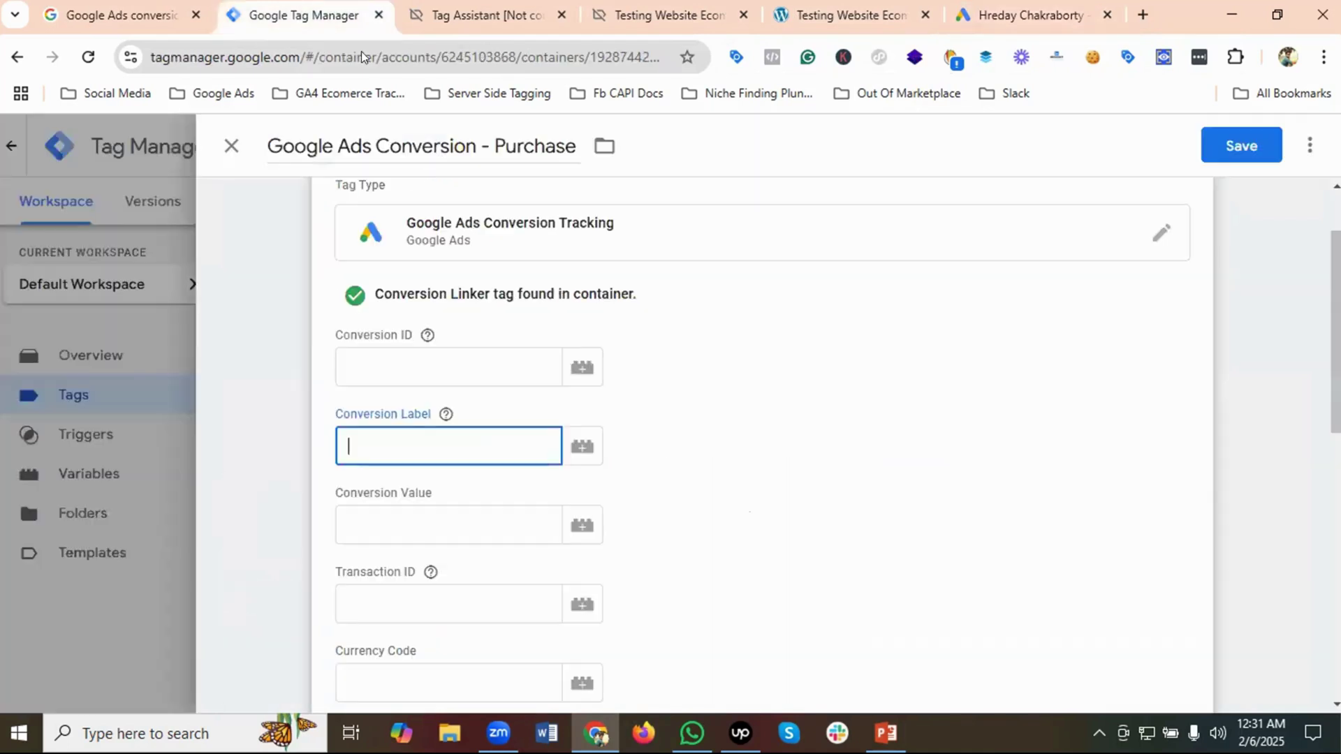
{"action": "left_click", "coordinate": [390, 357]}
{"action": "key", "text": "ctrl+v"}
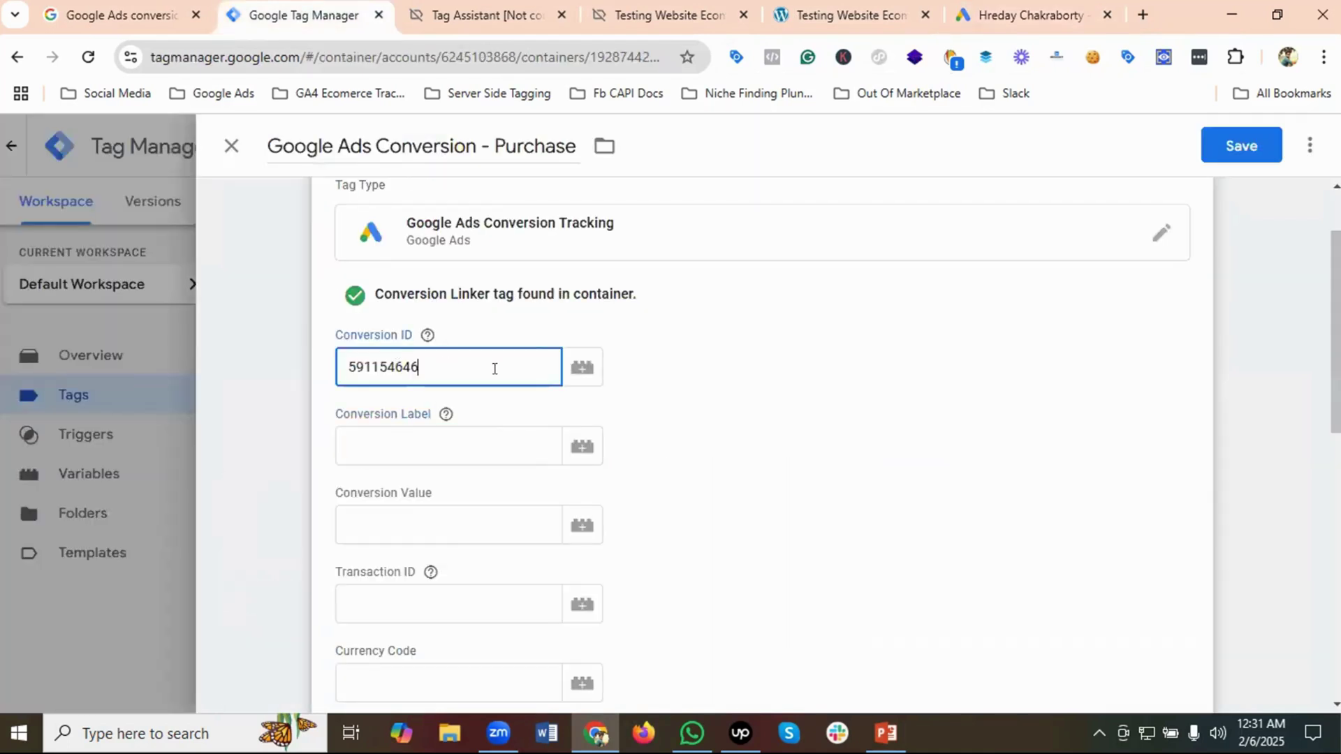
{"action": "left_click", "coordinate": [683, 387]}
Copy the Purchase conversion label into the tag's Conversion Label field, then return to Google Ads
{"action": "left_click", "coordinate": [1002, 14]}
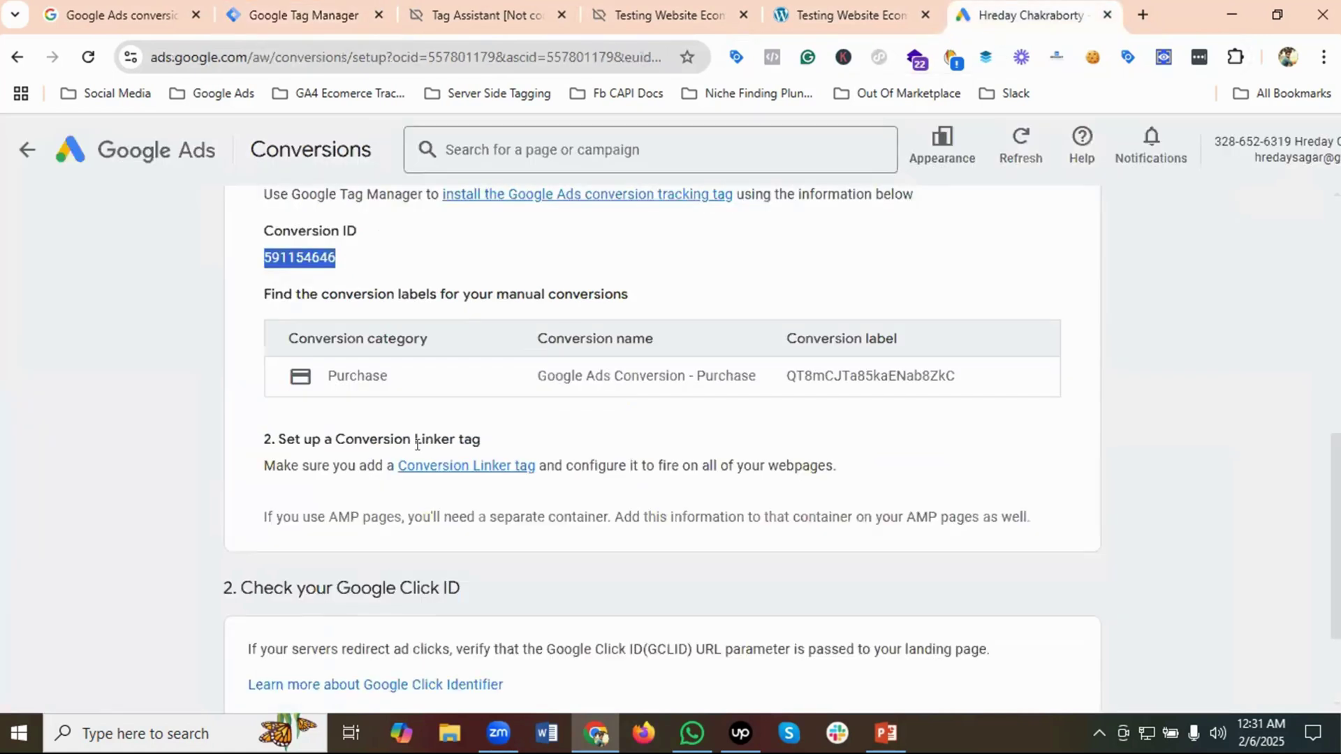
{"action": "double_click", "coordinate": [876, 373]}
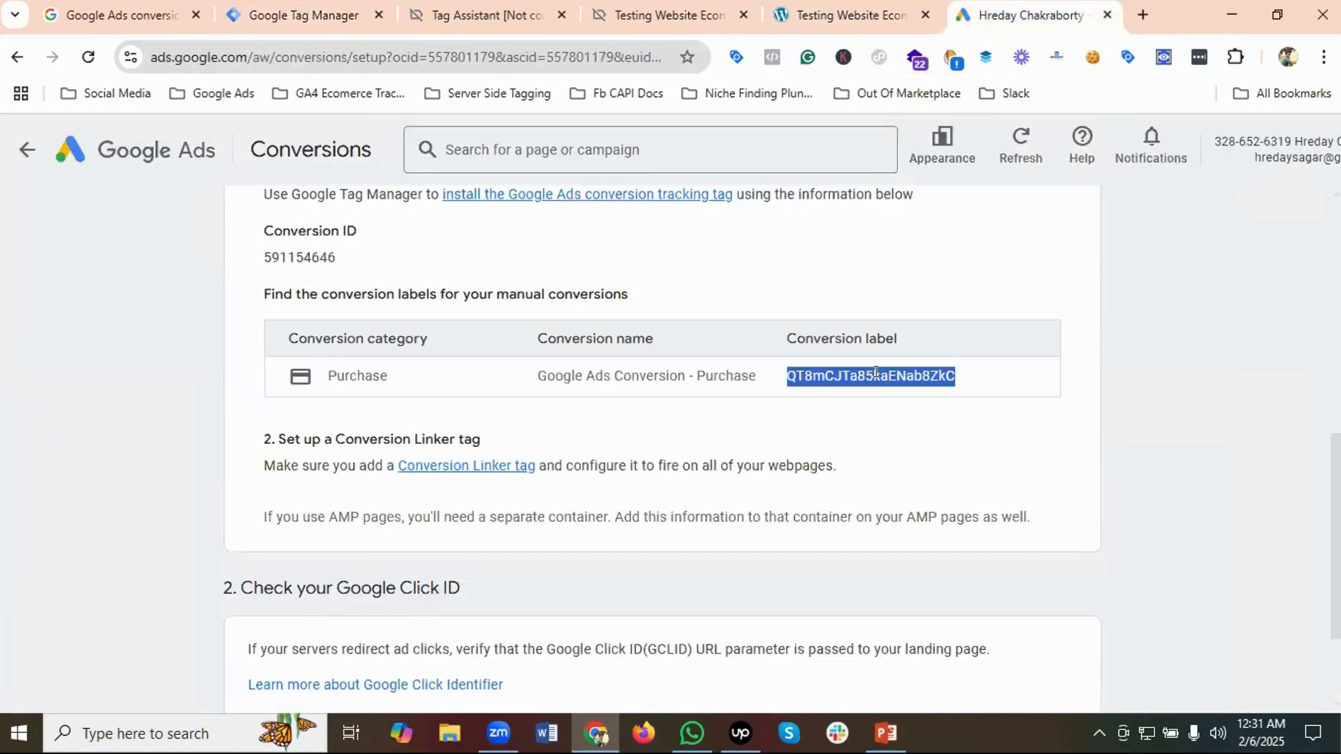
{"action": "right_click", "coordinate": [879, 377]}
{"action": "left_click", "coordinate": [922, 404]}
{"action": "left_click", "coordinate": [304, 14]}
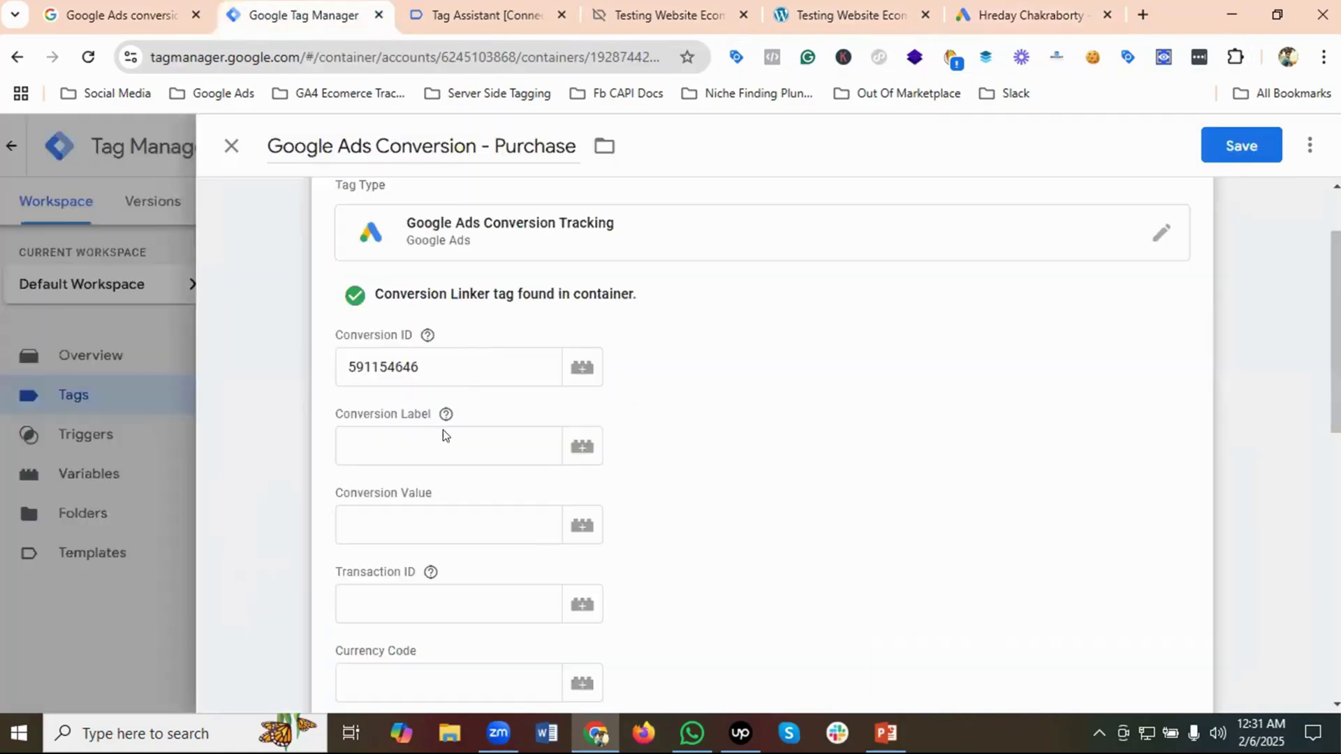
{"action": "left_click", "coordinate": [398, 453]}
{"action": "key", "text": "ctrl+v"}
{"action": "left_click", "coordinate": [885, 463]}
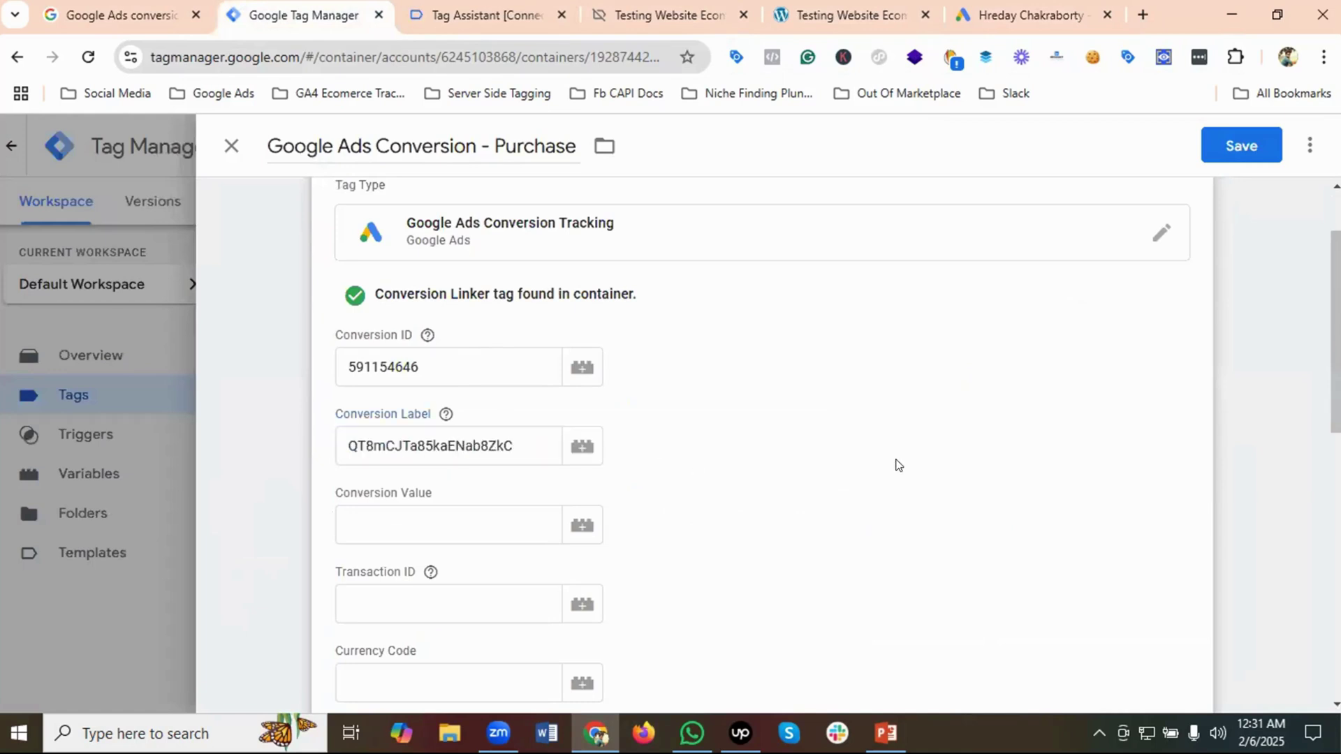
{"action": "left_click", "coordinate": [1003, 3]}
{"action": "scroll", "coordinate": [718, 351], "scroll_direction": "down", "scroll_amount": 2}
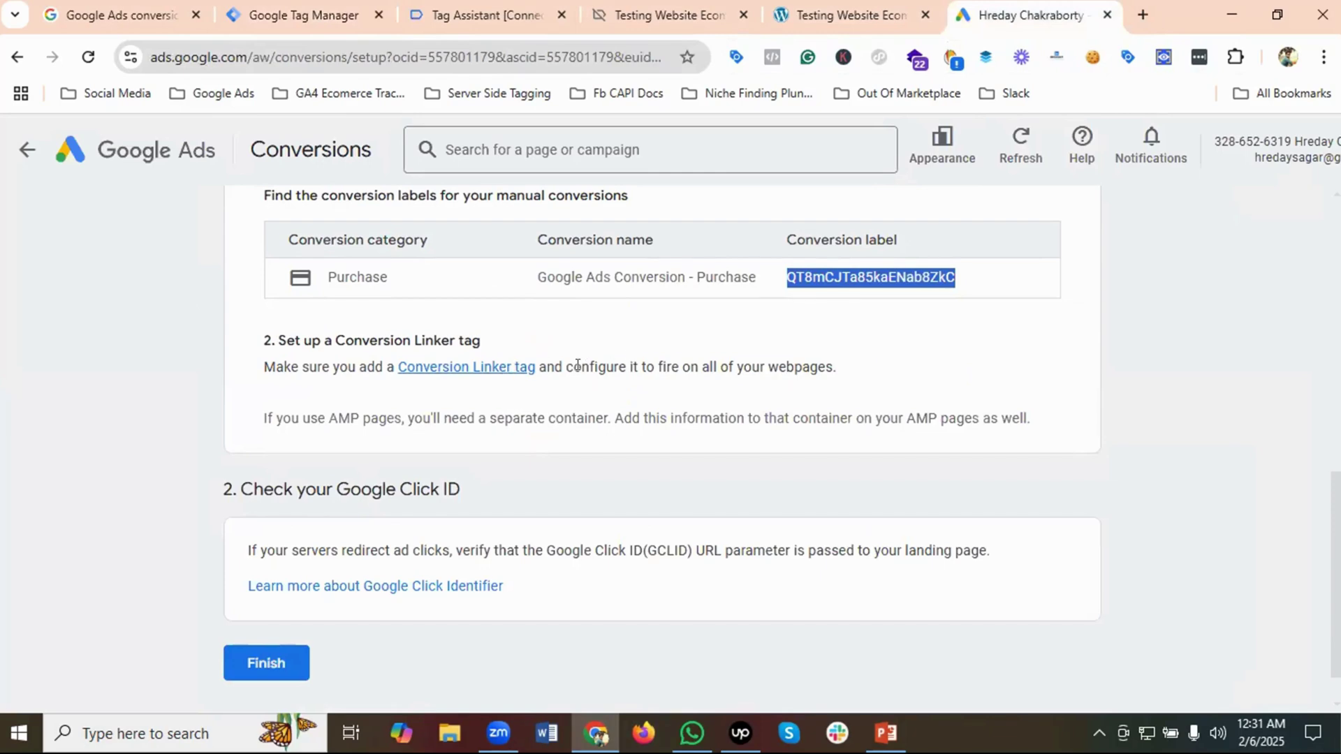
{"action": "scroll", "coordinate": [641, 373], "scroll_direction": "down", "scroll_amount": 1}
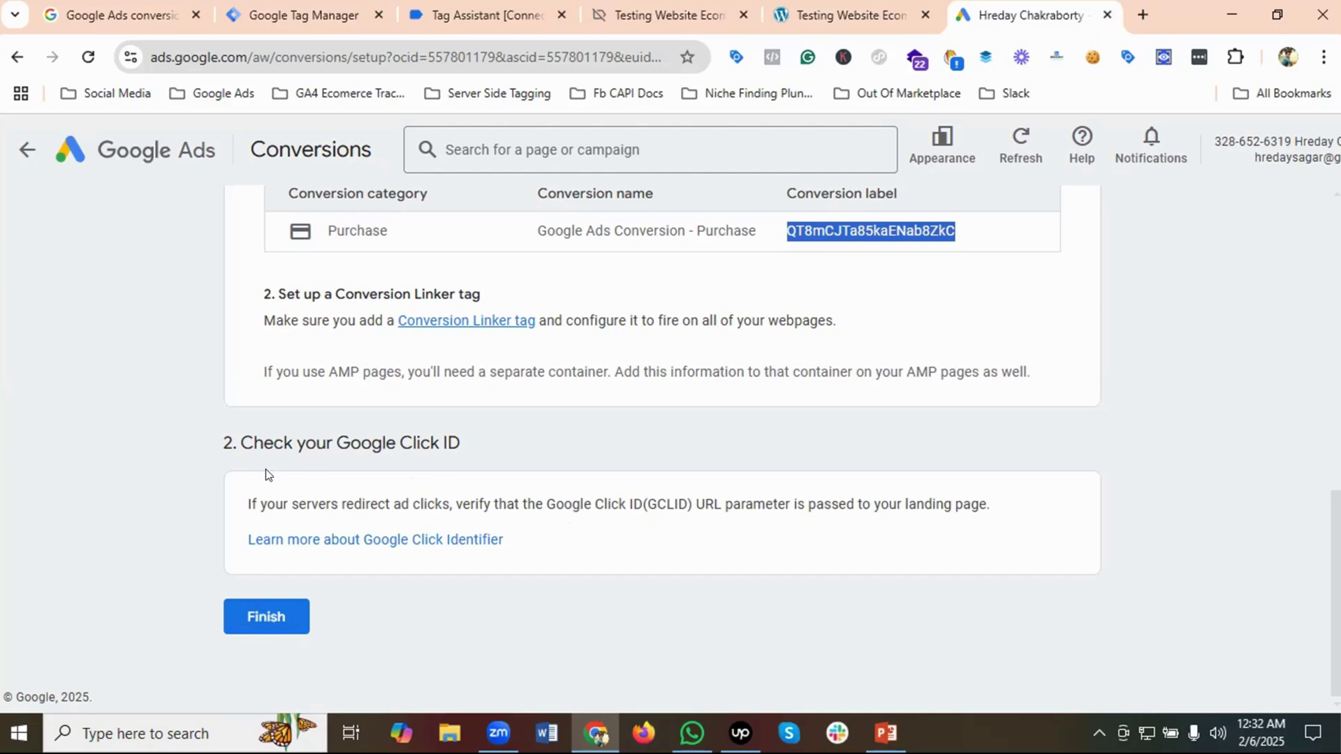
Finish the Google Ads setup and check that Google Ads Conversion - Purchase appears as a Primary action
{"action": "left_click", "coordinate": [269, 615]}
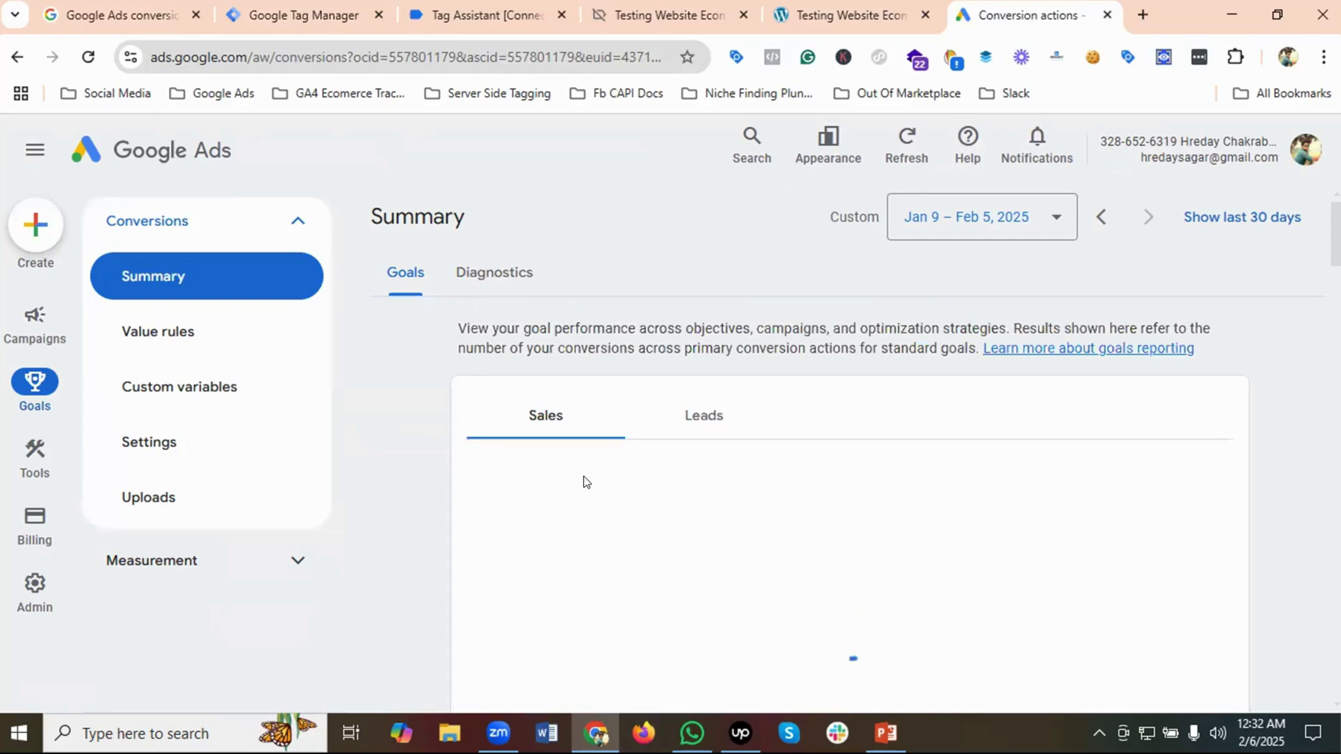
{"action": "scroll", "coordinate": [583, 479], "scroll_direction": "down", "scroll_amount": 4}
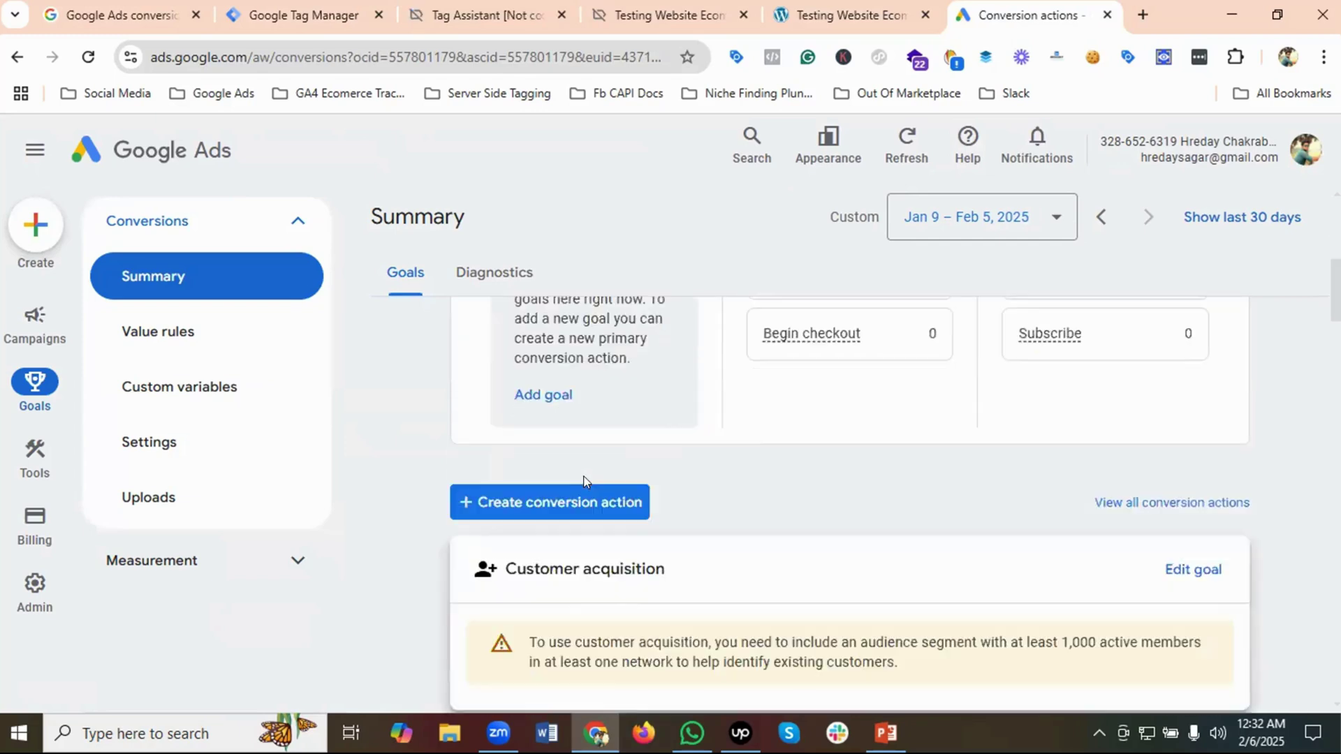
{"action": "scroll", "coordinate": [583, 479], "scroll_direction": "down", "scroll_amount": 3}
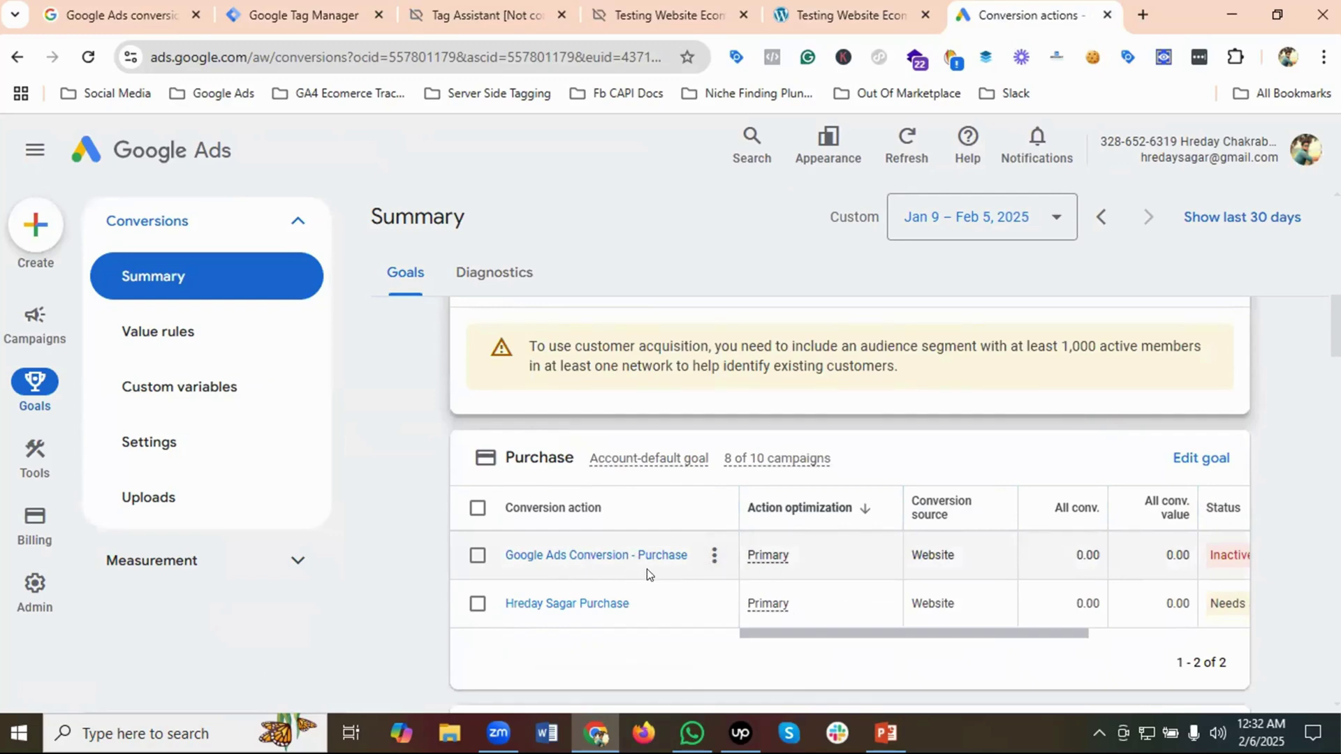
{"action": "left_click", "coordinate": [318, 15]}
Set All Pages as the trigger for the Google Ads Conversion - Purchase tag and save it
{"action": "scroll", "coordinate": [495, 477], "scroll_direction": "down", "scroll_amount": 3}
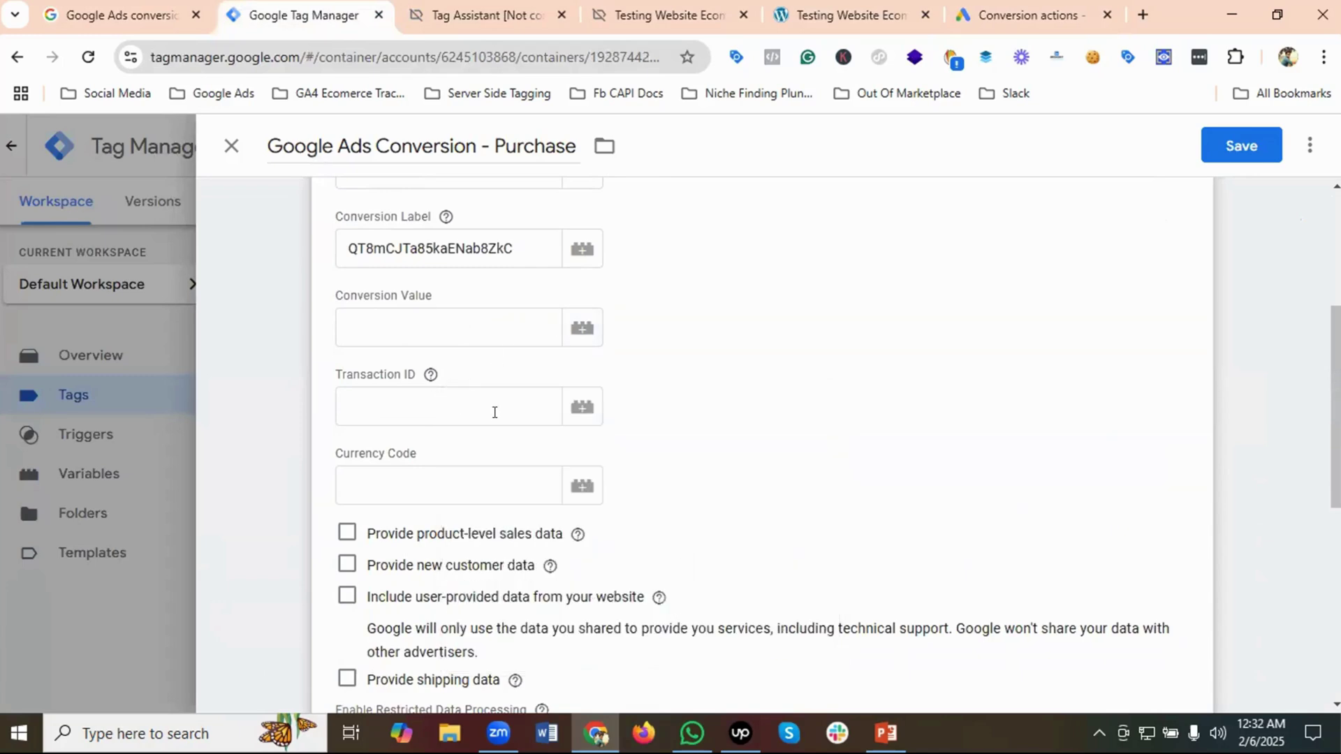
{"action": "scroll", "coordinate": [544, 453], "scroll_direction": "down", "scroll_amount": 5}
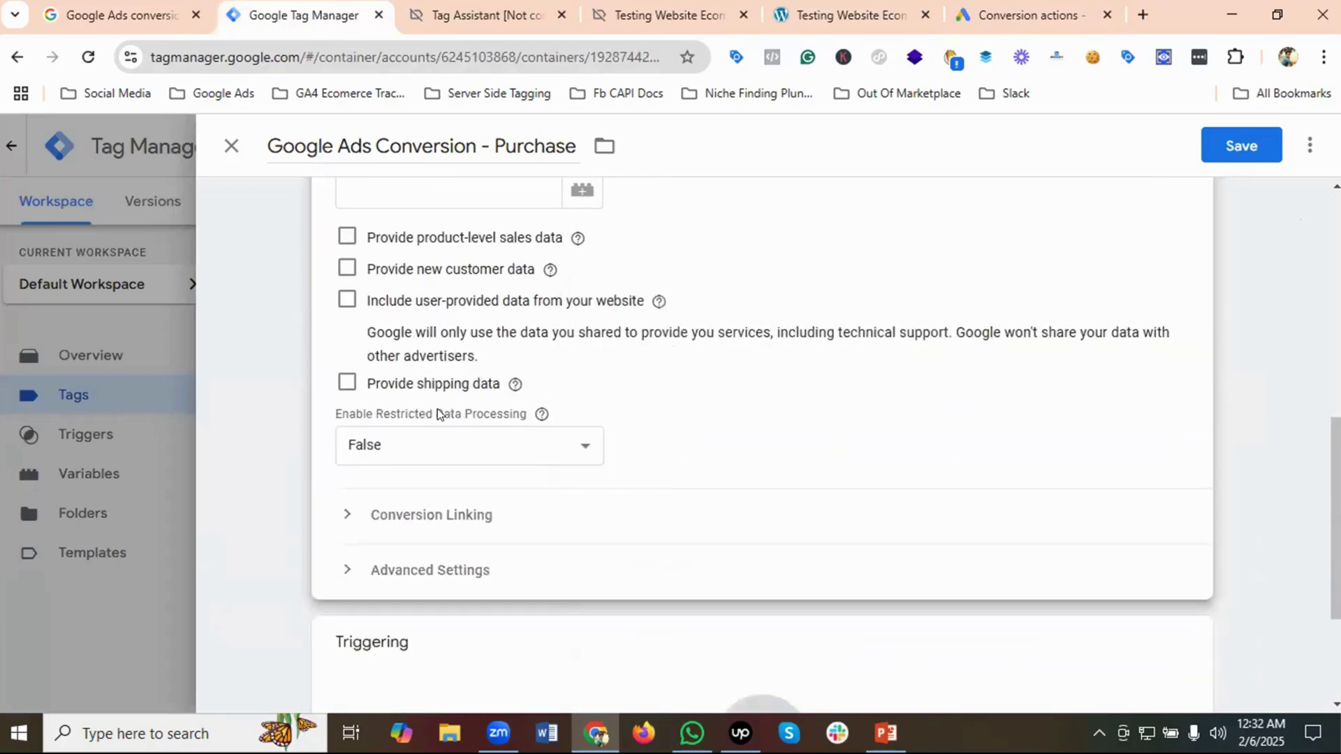
{"action": "scroll", "coordinate": [528, 303], "scroll_direction": "up", "scroll_amount": 5}
{"action": "scroll", "coordinate": [840, 362], "scroll_direction": "down", "scroll_amount": 7}
{"action": "left_click", "coordinate": [775, 538]}
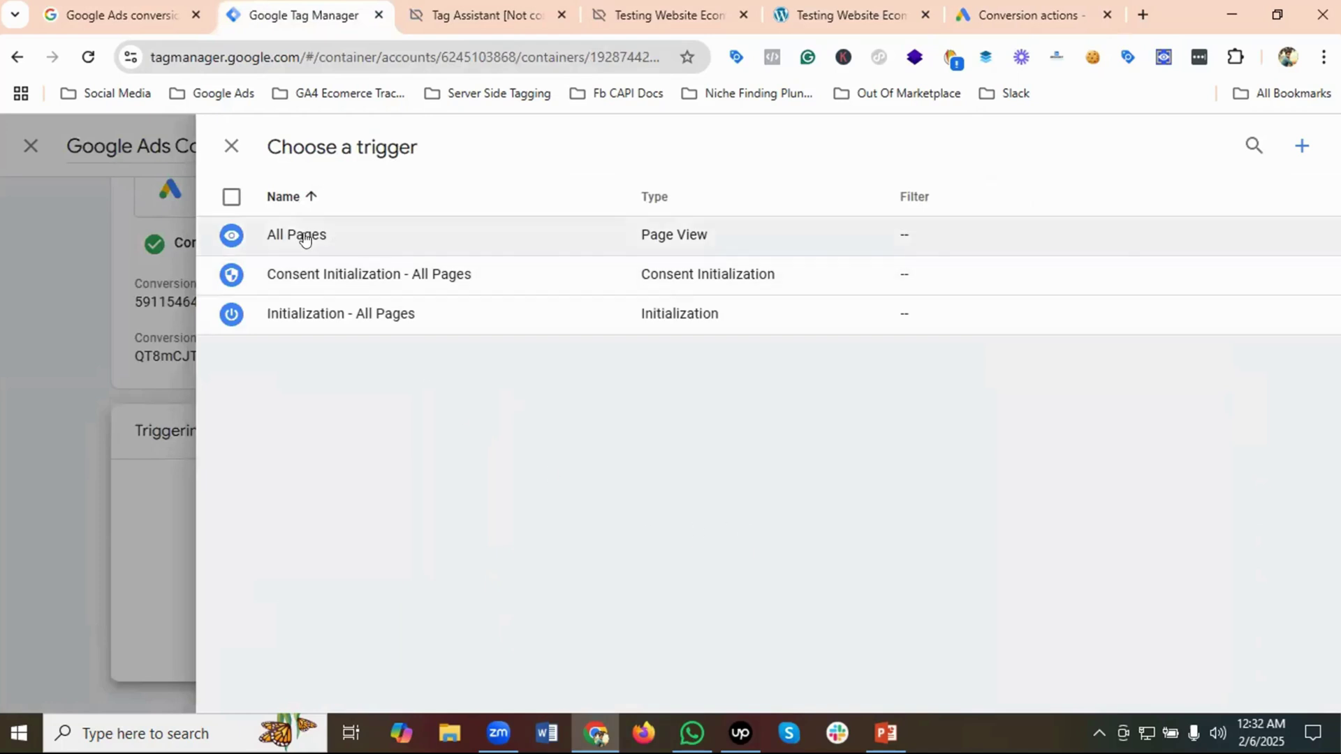
{"action": "left_click", "coordinate": [302, 233]}
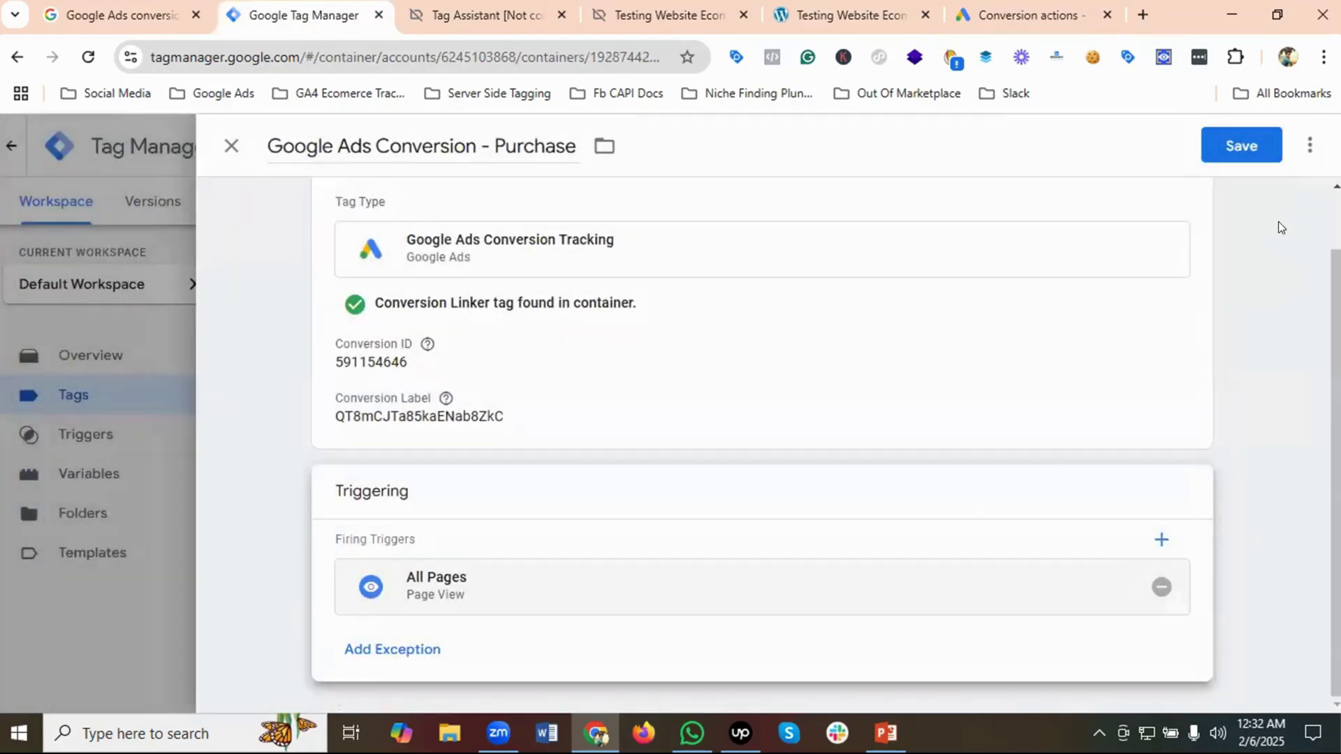
{"action": "left_click", "coordinate": [1230, 144]}
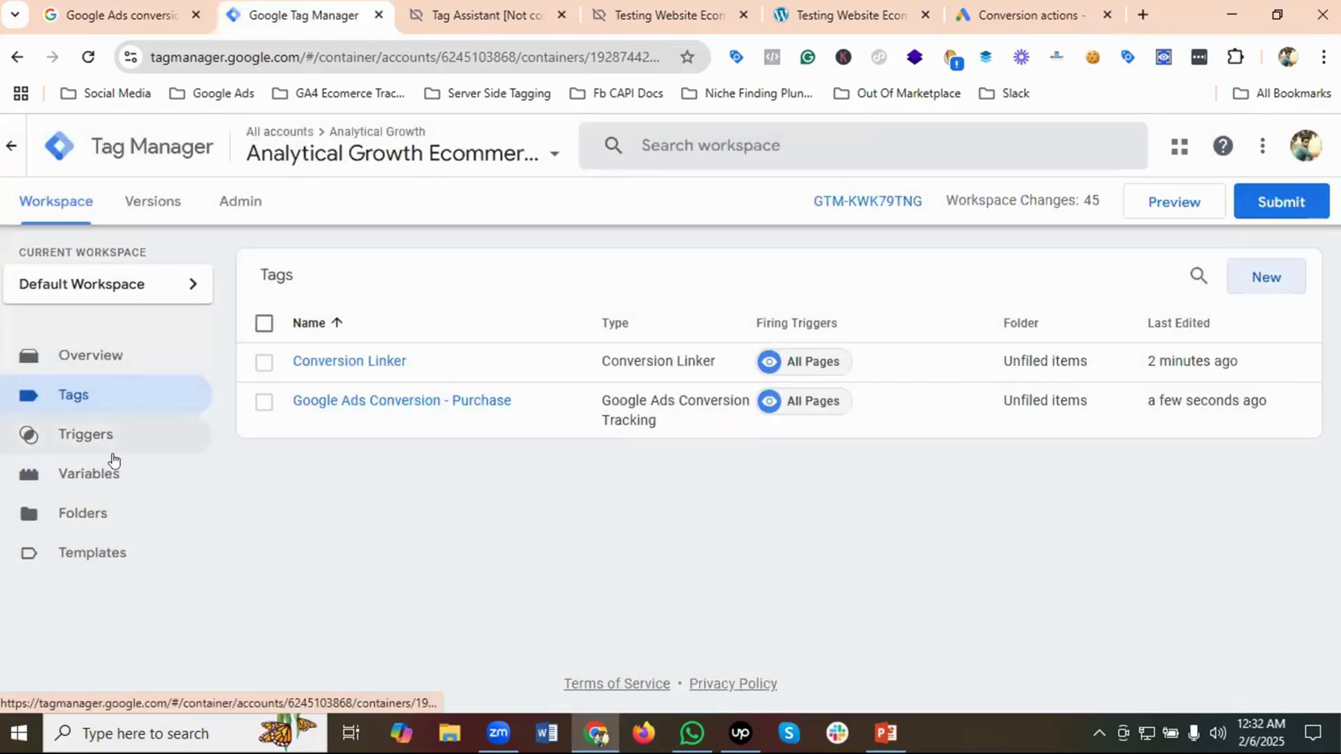
Open the Triggers list, then finish the old Tag Assistant debug session from the store page
{"action": "left_click", "coordinate": [84, 437]}
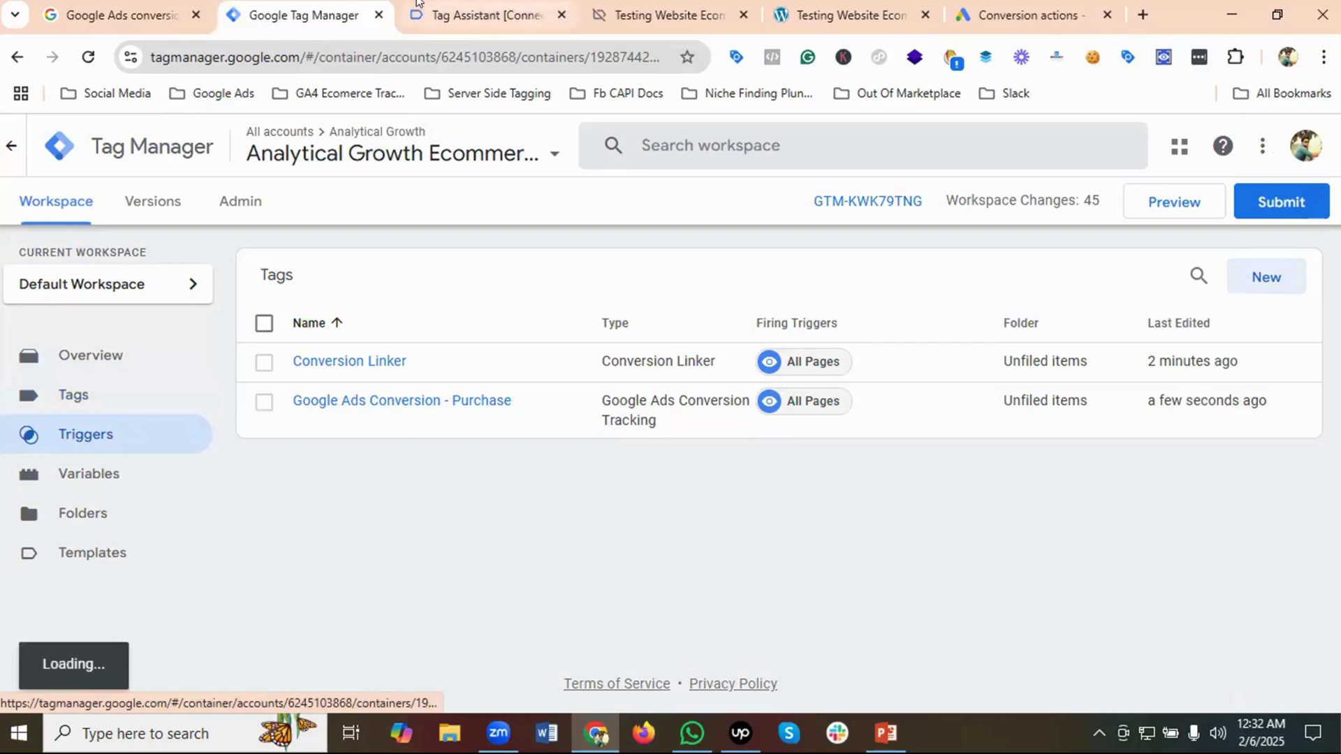
{"action": "left_click", "coordinate": [438, 11]}
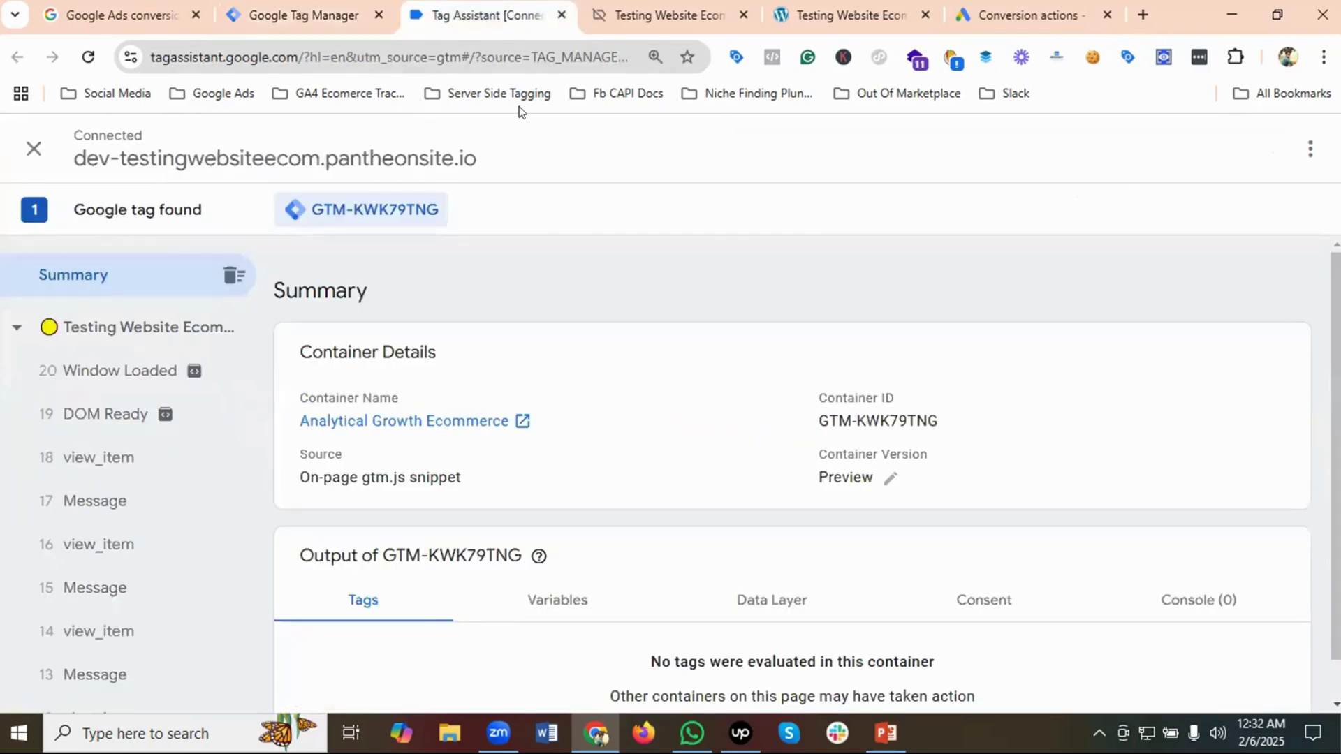
{"action": "left_click", "coordinate": [635, 18]}
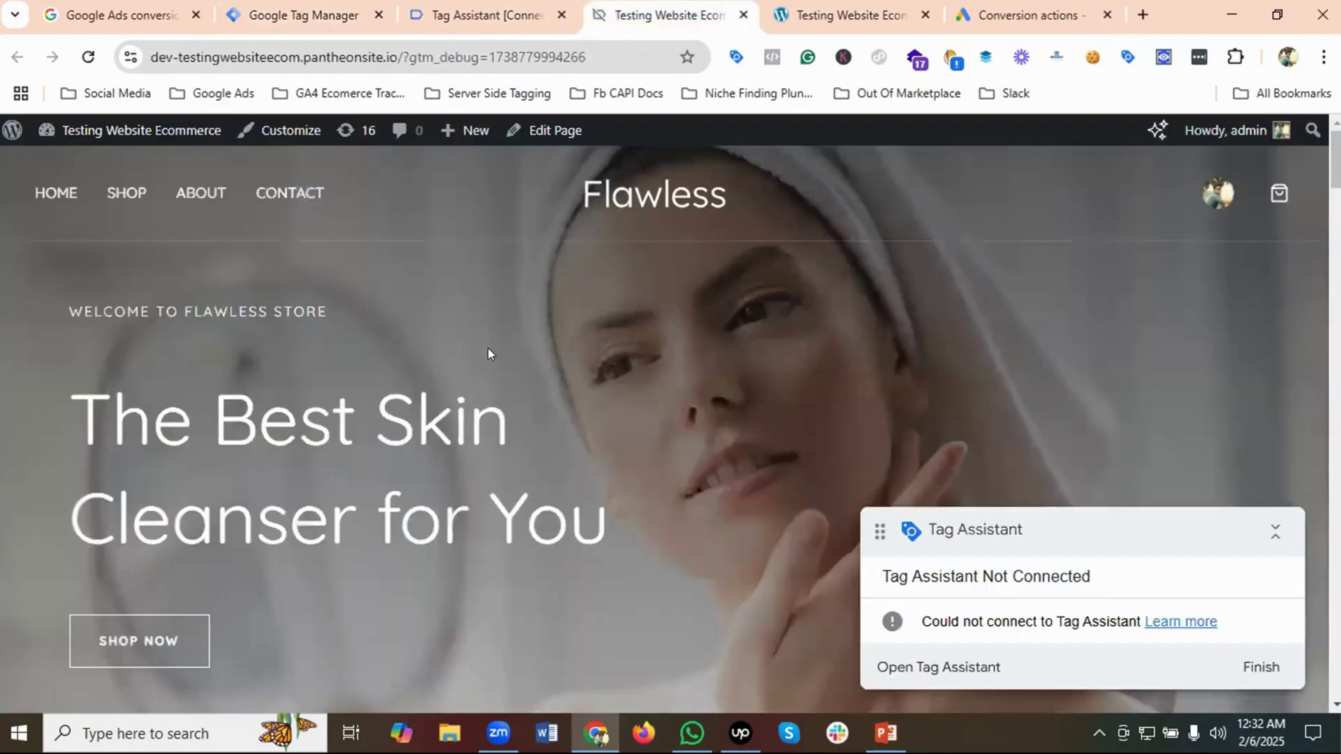
{"action": "scroll", "coordinate": [509, 349], "scroll_direction": "down", "scroll_amount": 7}
{"action": "scroll", "coordinate": [517, 353], "scroll_direction": "down", "scroll_amount": 7}
{"action": "scroll", "coordinate": [542, 357], "scroll_direction": "up", "scroll_amount": 4}
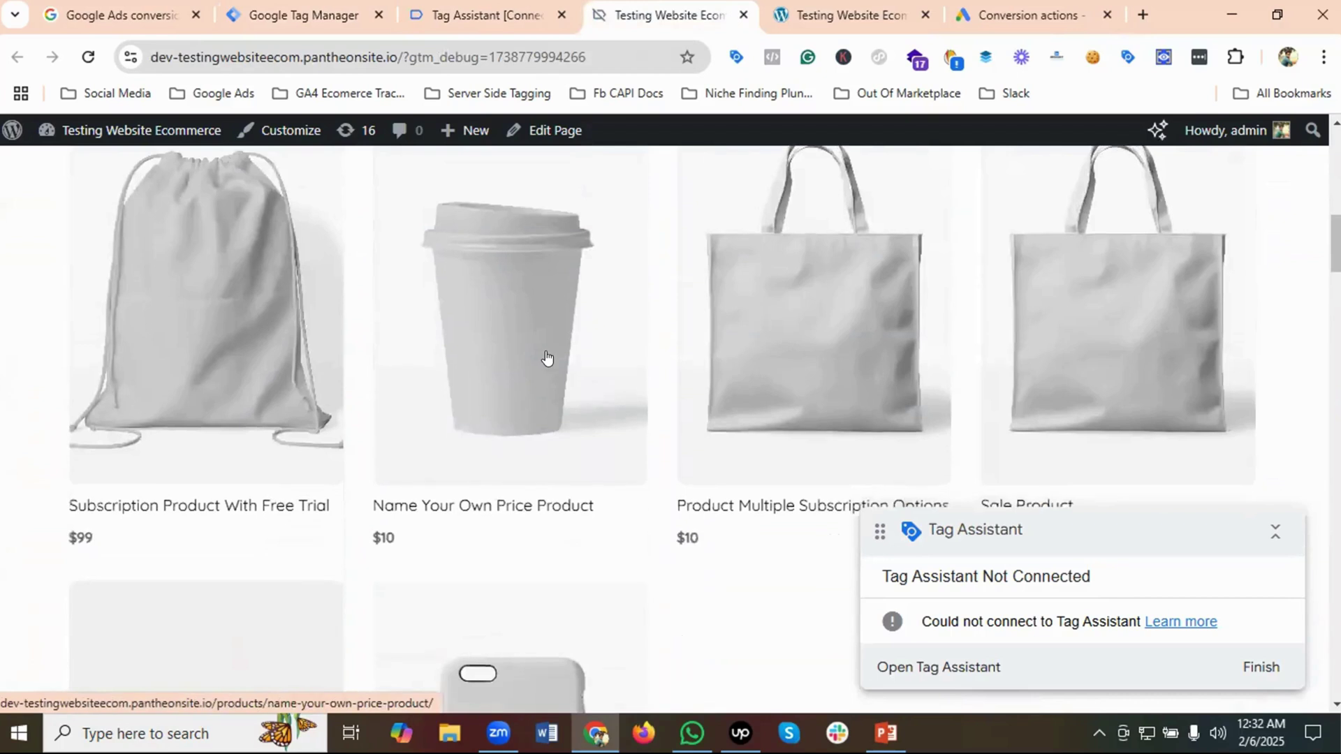
{"action": "scroll", "coordinate": [547, 358], "scroll_direction": "down", "scroll_amount": 3}
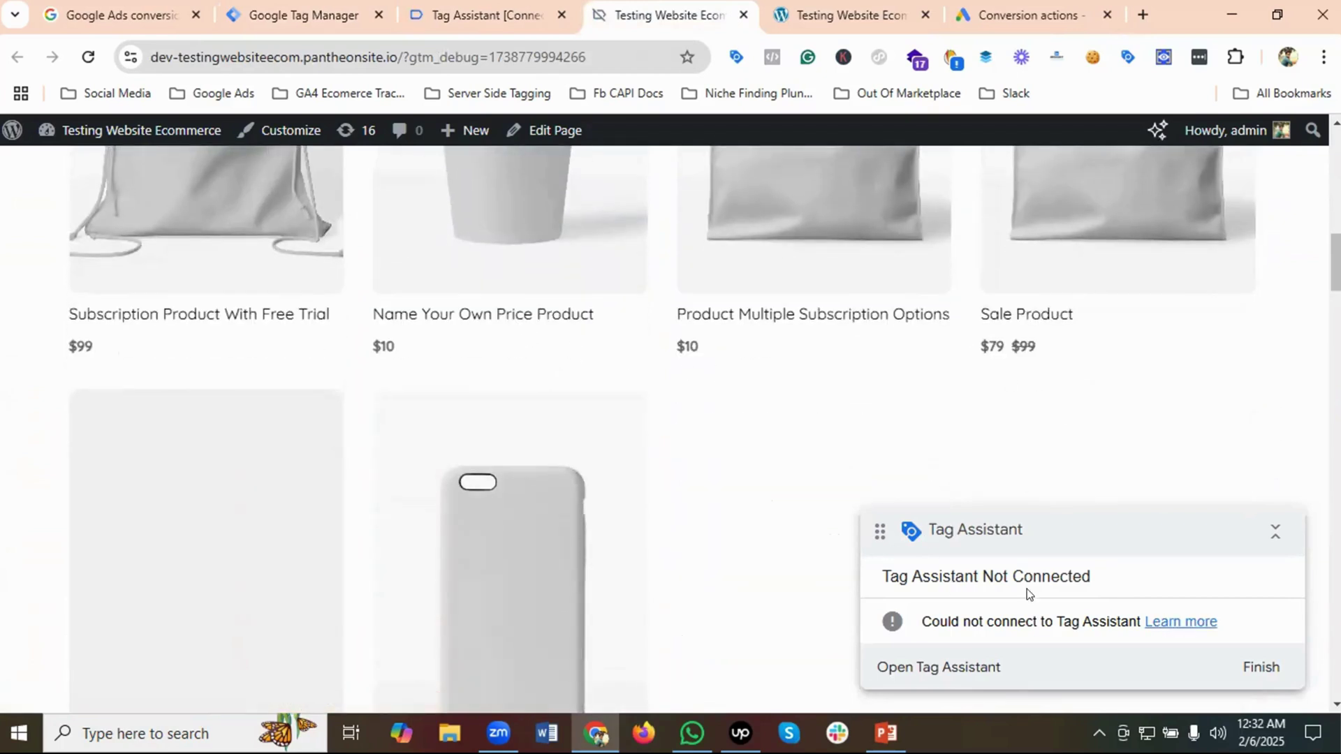
{"action": "left_click", "coordinate": [1252, 667]}
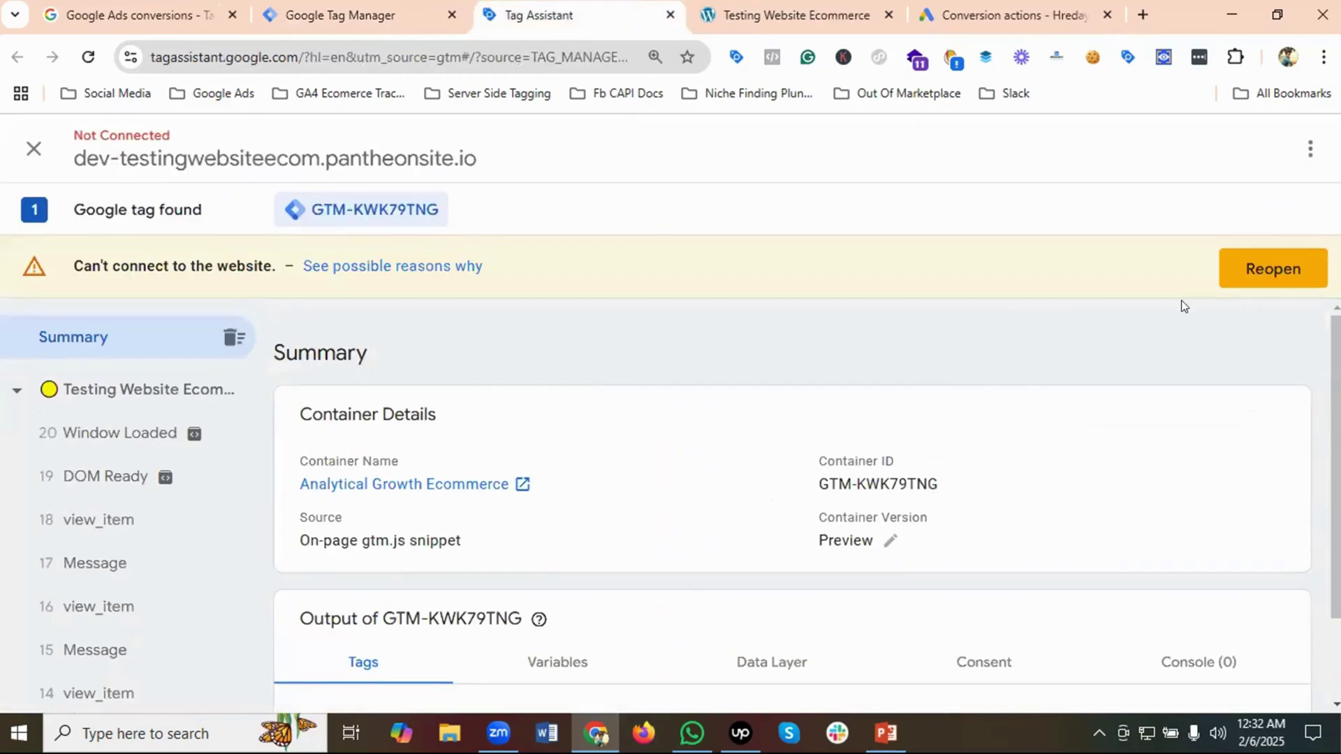
Reopen the store for debugging and close the stale Tag Assistant and store tabs
{"action": "left_click", "coordinate": [1272, 268]}
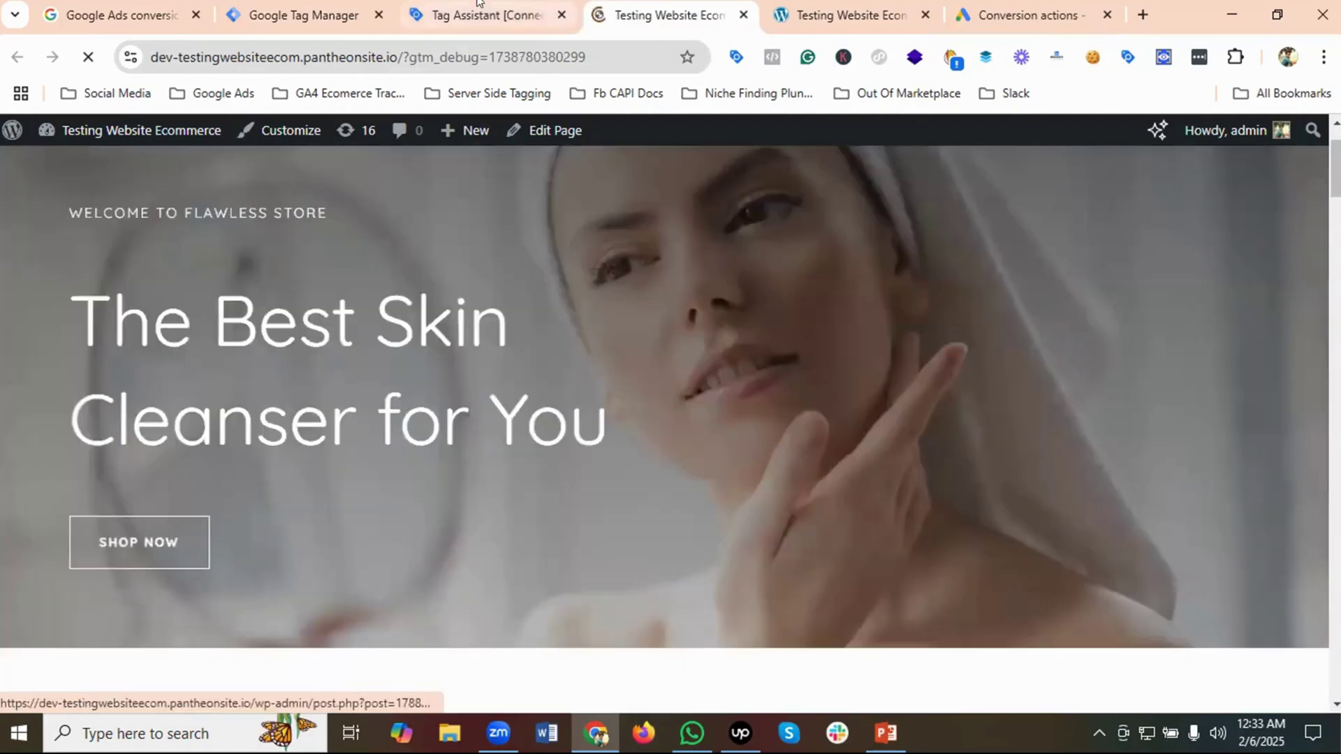
{"action": "left_click", "coordinate": [478, 3]}
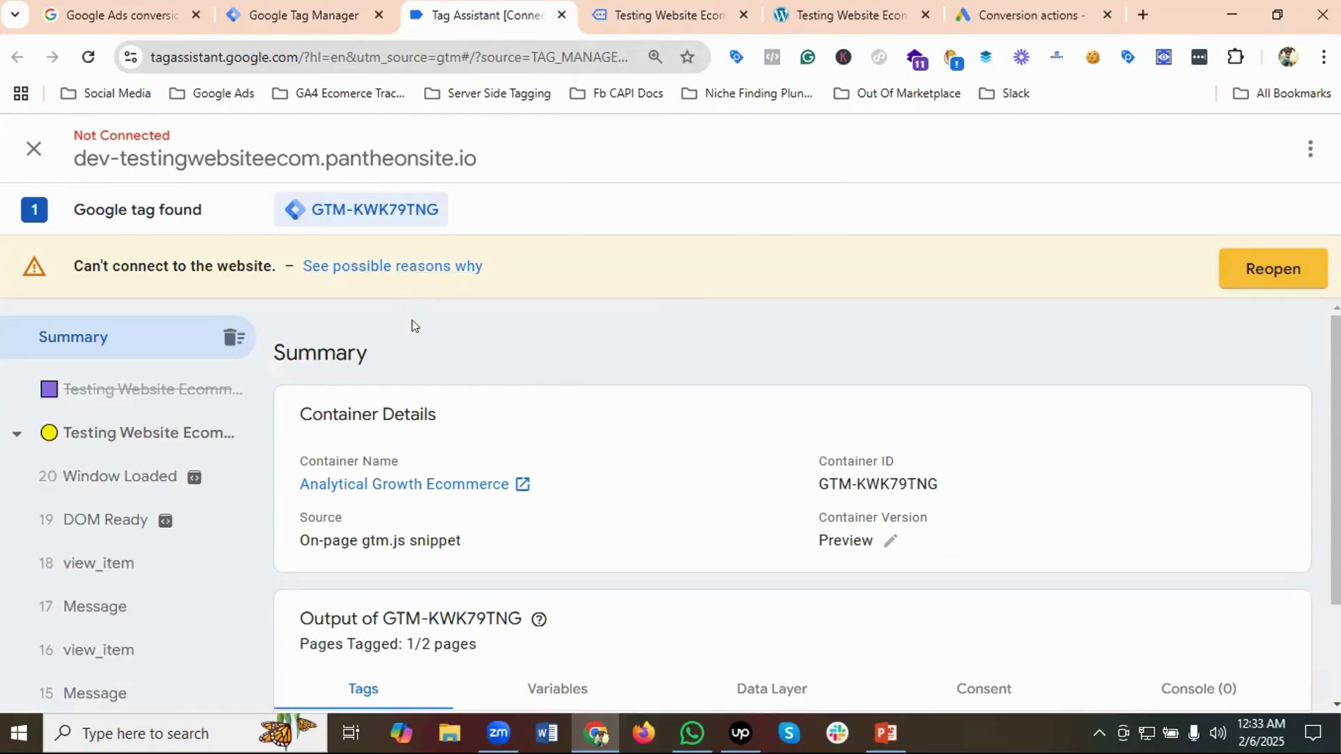
{"action": "left_click", "coordinate": [683, 8]}
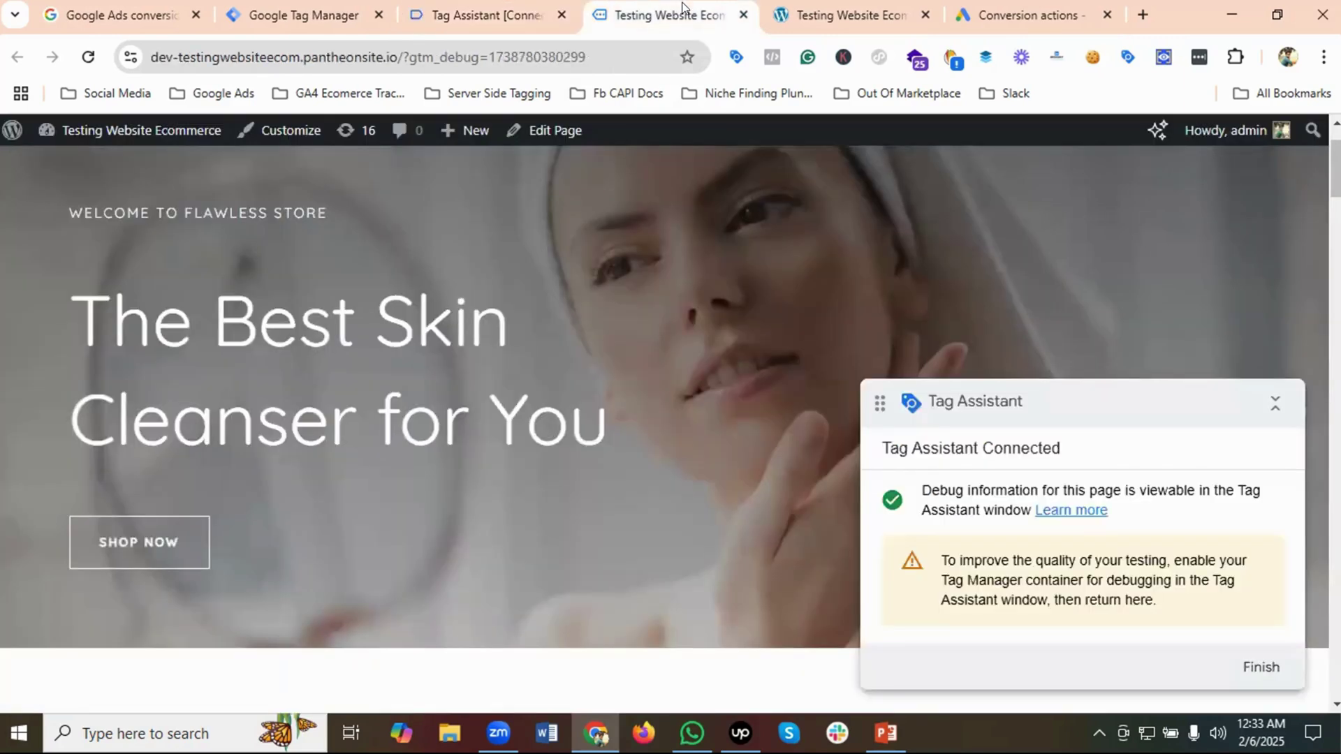
{"action": "left_click", "coordinate": [503, 3]}
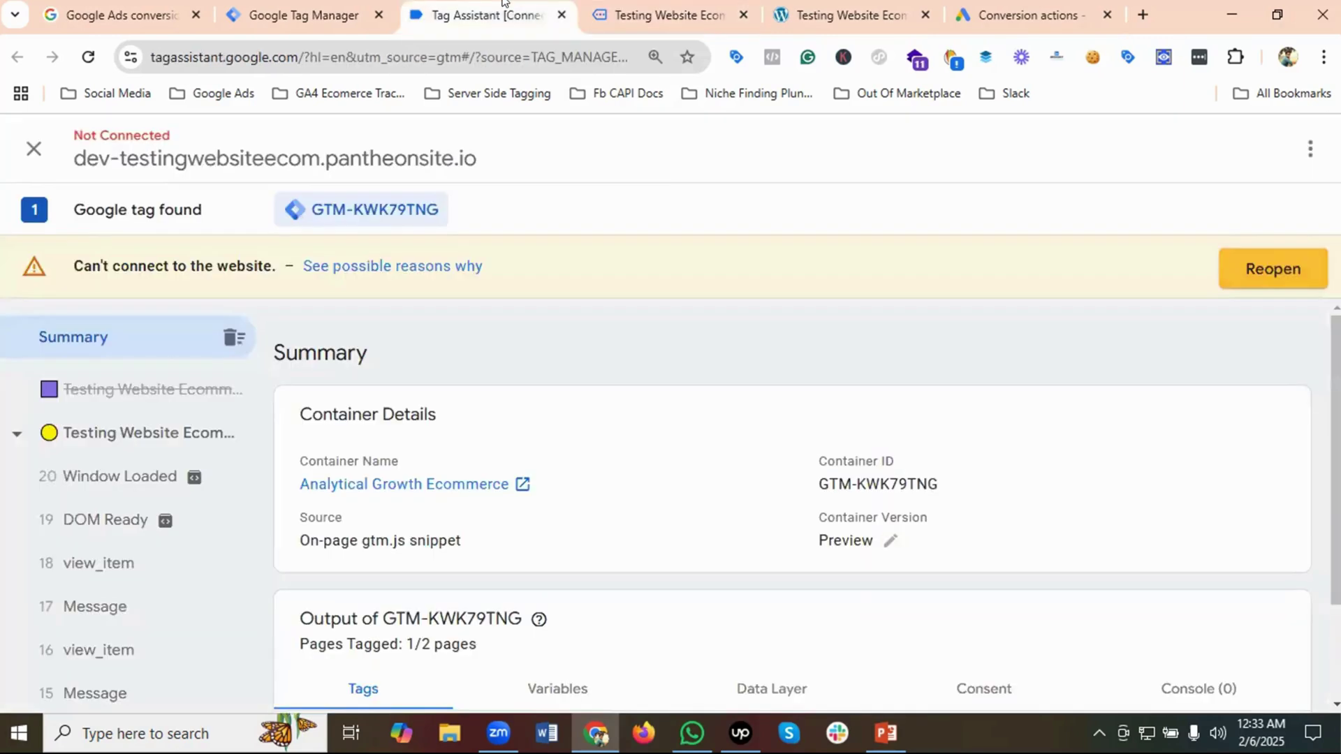
{"action": "left_click", "coordinate": [561, 15]}
{"action": "left_click", "coordinate": [560, 16]}
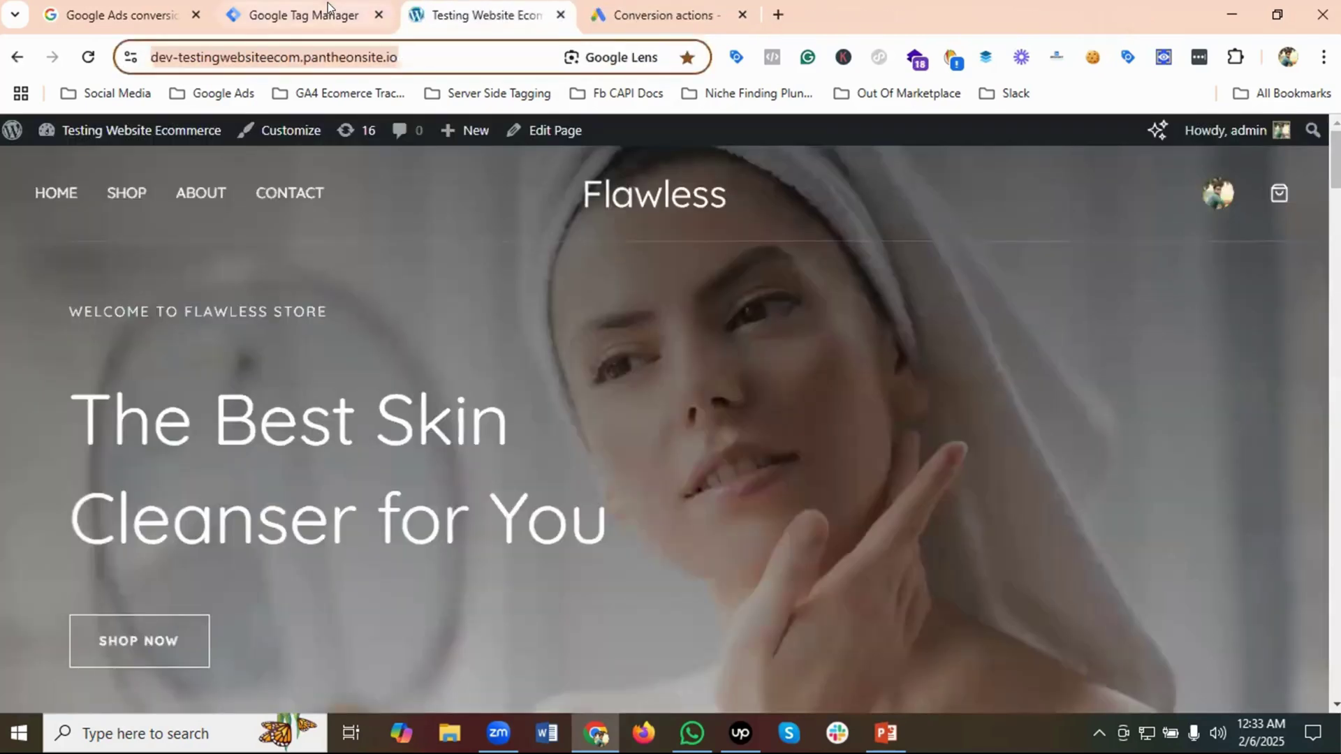
Start a new GTM Preview connected to dev-testingwebsiteecom.pantheonsite.io
{"action": "left_click", "coordinate": [328, 7]}
{"action": "left_click", "coordinate": [1173, 204]}
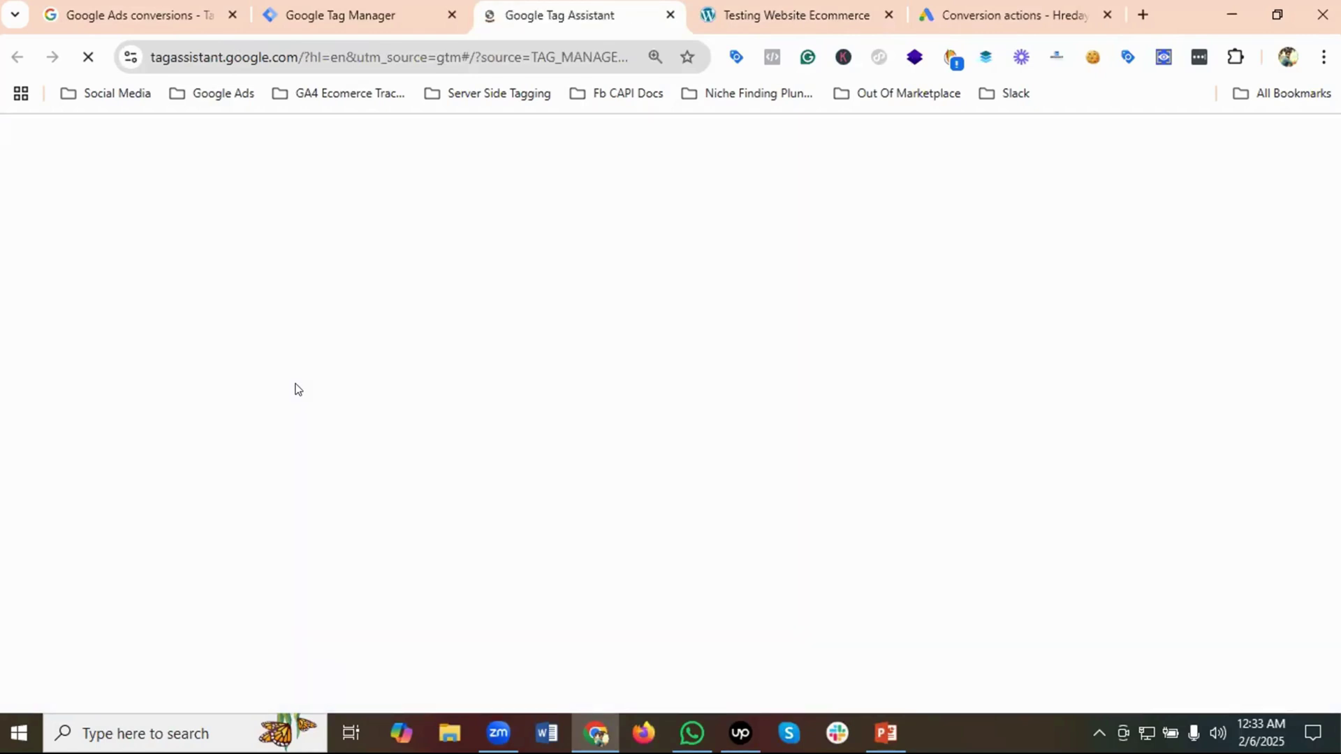
{"action": "key", "text": "Return"}
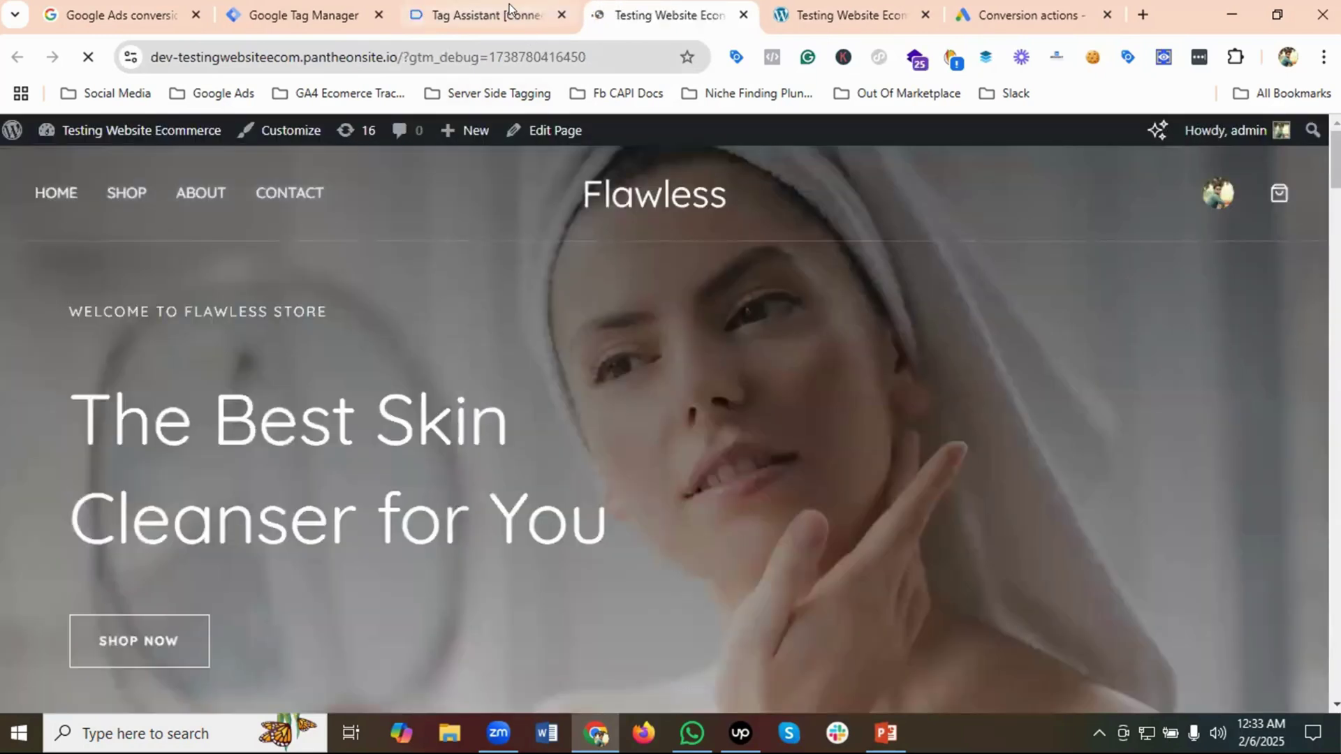
{"action": "left_click", "coordinate": [489, 15]}
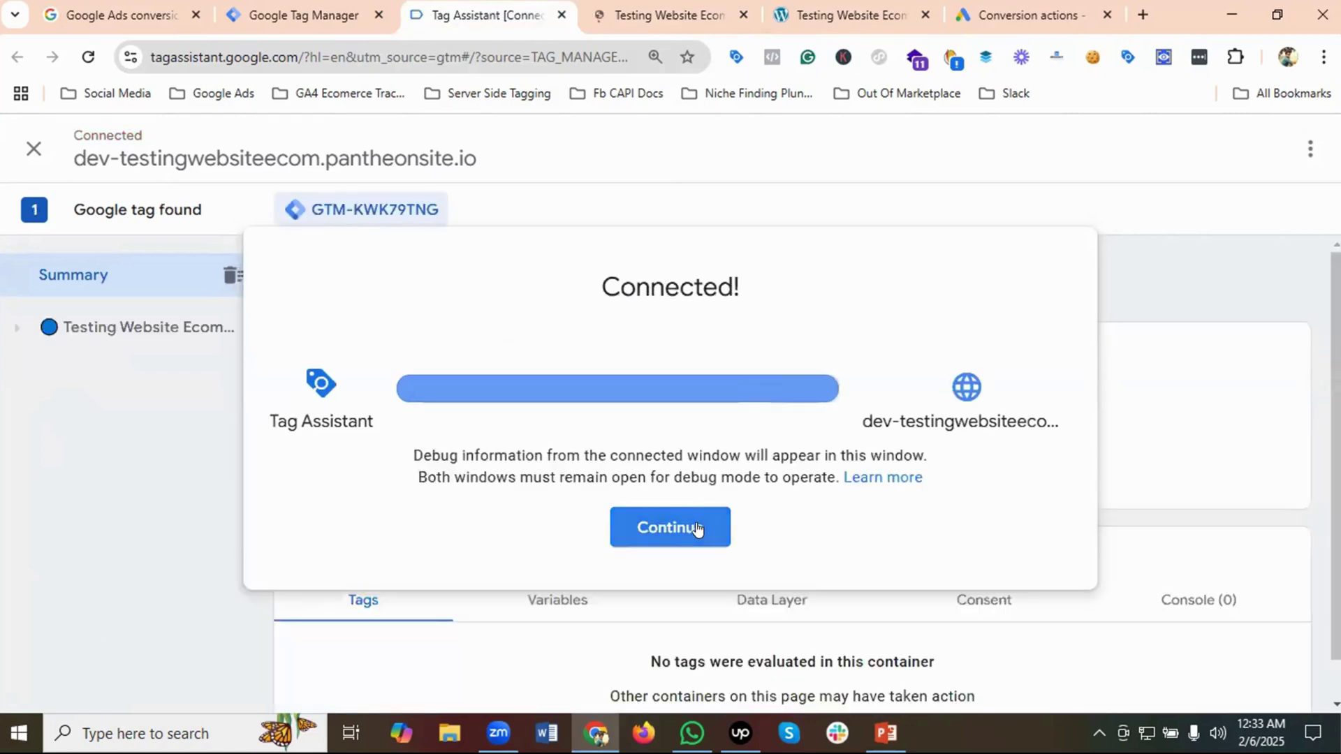
Verify Conversion Linker and Google Ads Conversion - Purchase each fired once, then view the store's product grid
{"action": "left_click", "coordinate": [696, 528]}
{"action": "scroll", "coordinate": [627, 451], "scroll_direction": "down", "scroll_amount": 2}
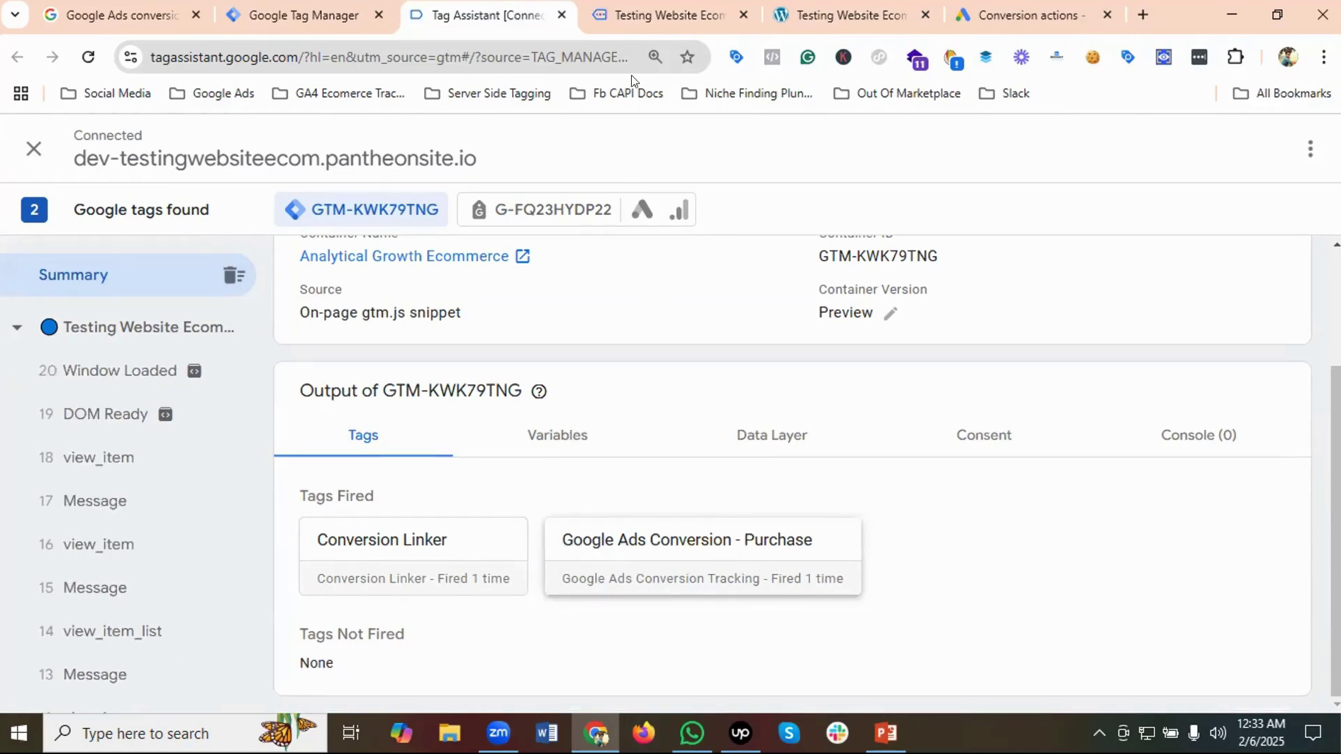
{"action": "key", "text": "ctrl+Tab"}
{"action": "scroll", "coordinate": [569, 334], "scroll_direction": "down", "scroll_amount": 15}
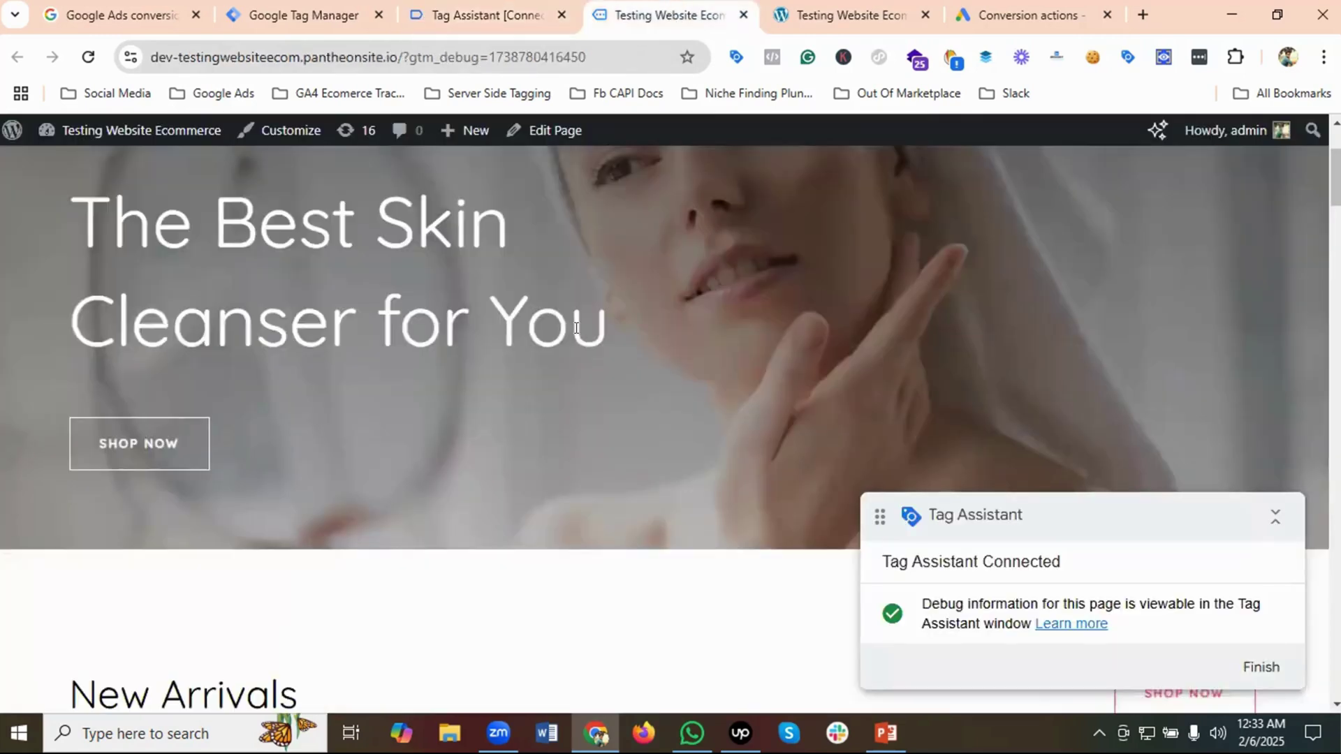
{"action": "scroll", "coordinate": [595, 341], "scroll_direction": "down", "scroll_amount": 5}
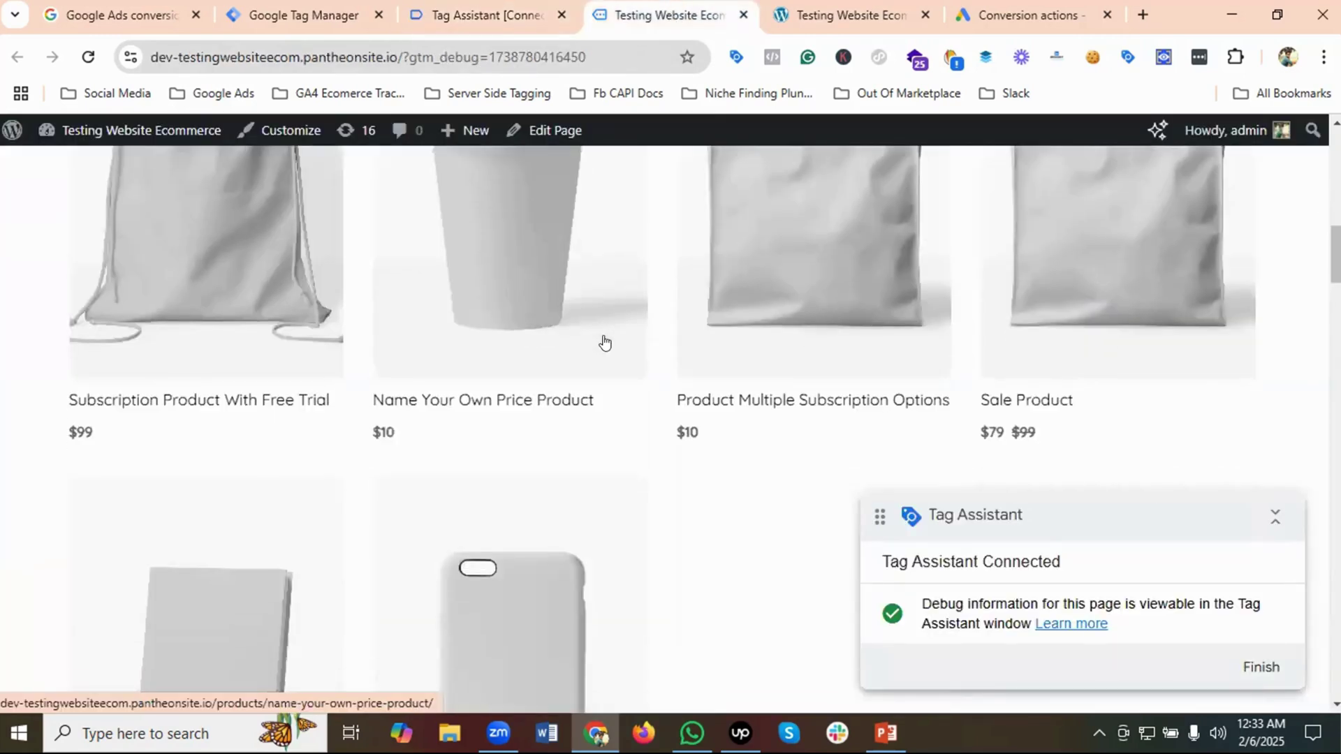
Add the Simple Digital Product to the cart and proceed to checkout
{"action": "left_click", "coordinate": [520, 359]}
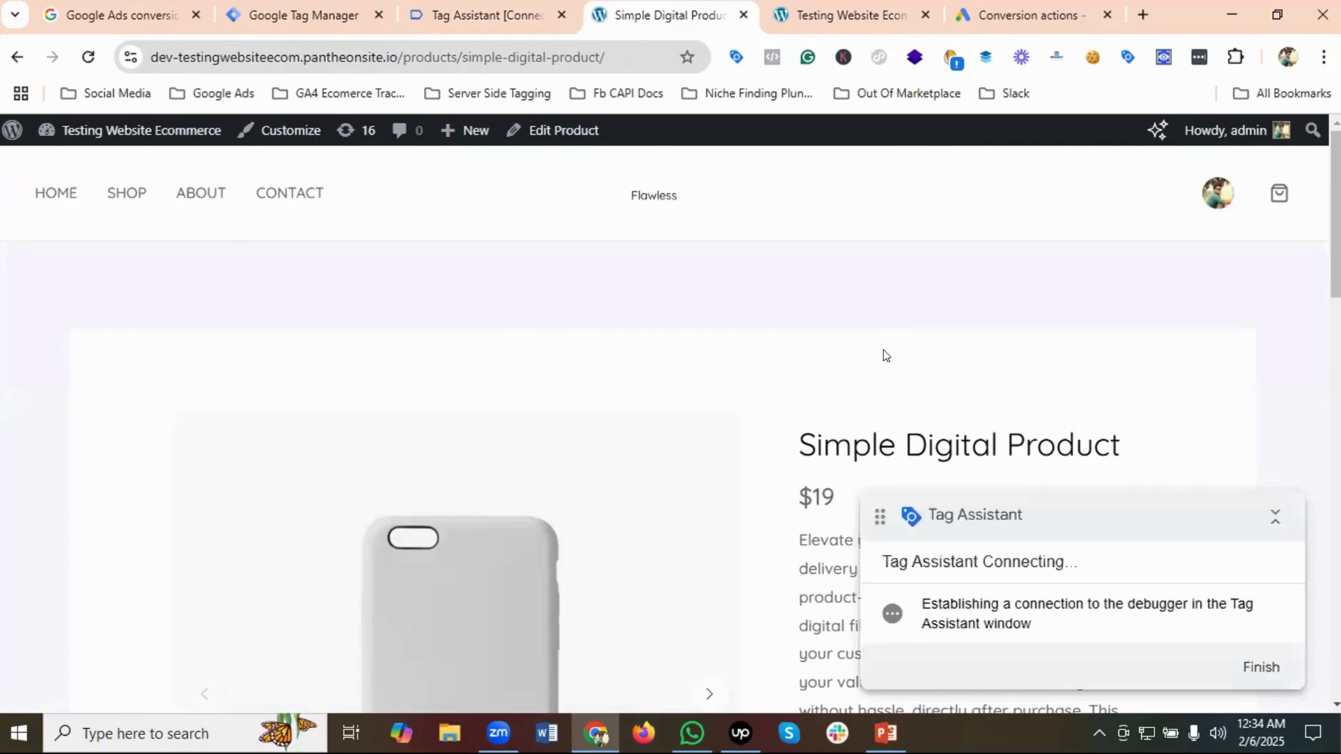
{"action": "scroll", "coordinate": [812, 319], "scroll_direction": "down", "scroll_amount": 2}
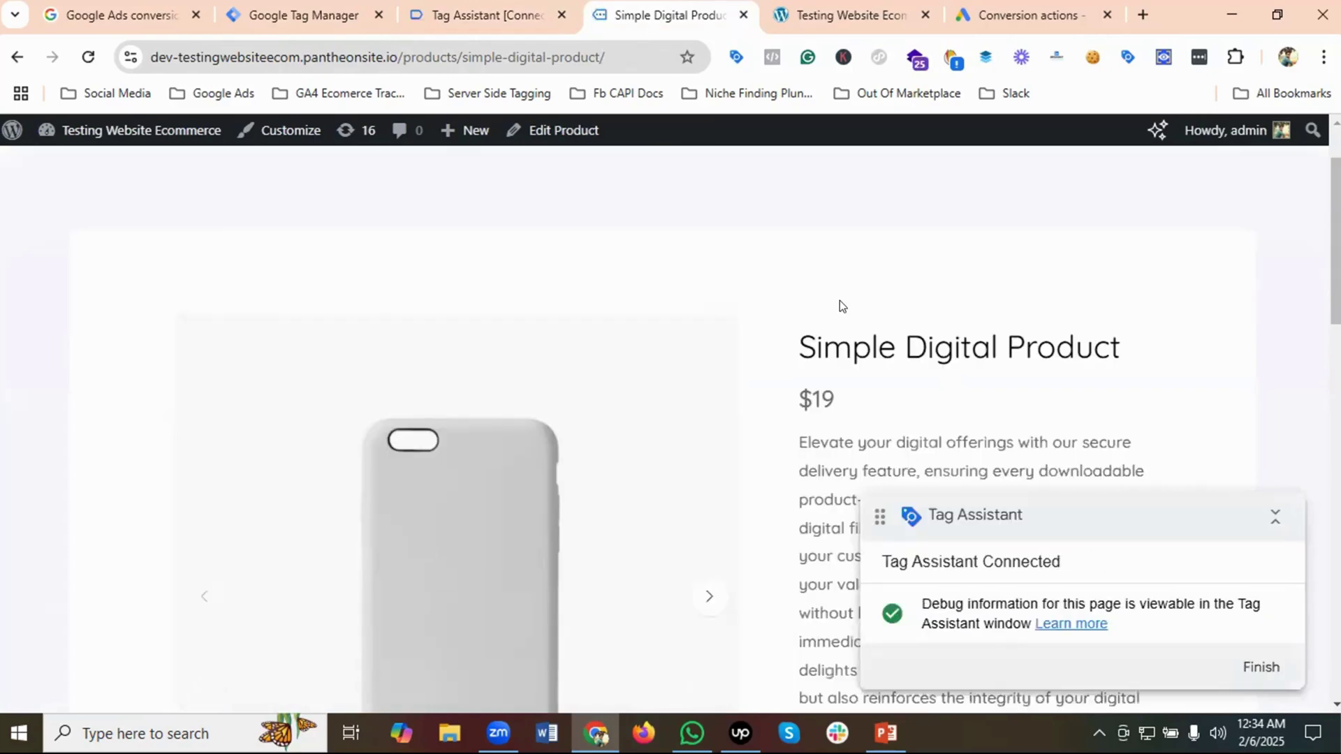
{"action": "scroll", "coordinate": [831, 302], "scroll_direction": "down", "scroll_amount": 4}
{"action": "scroll", "coordinate": [848, 301], "scroll_direction": "down", "scroll_amount": 2}
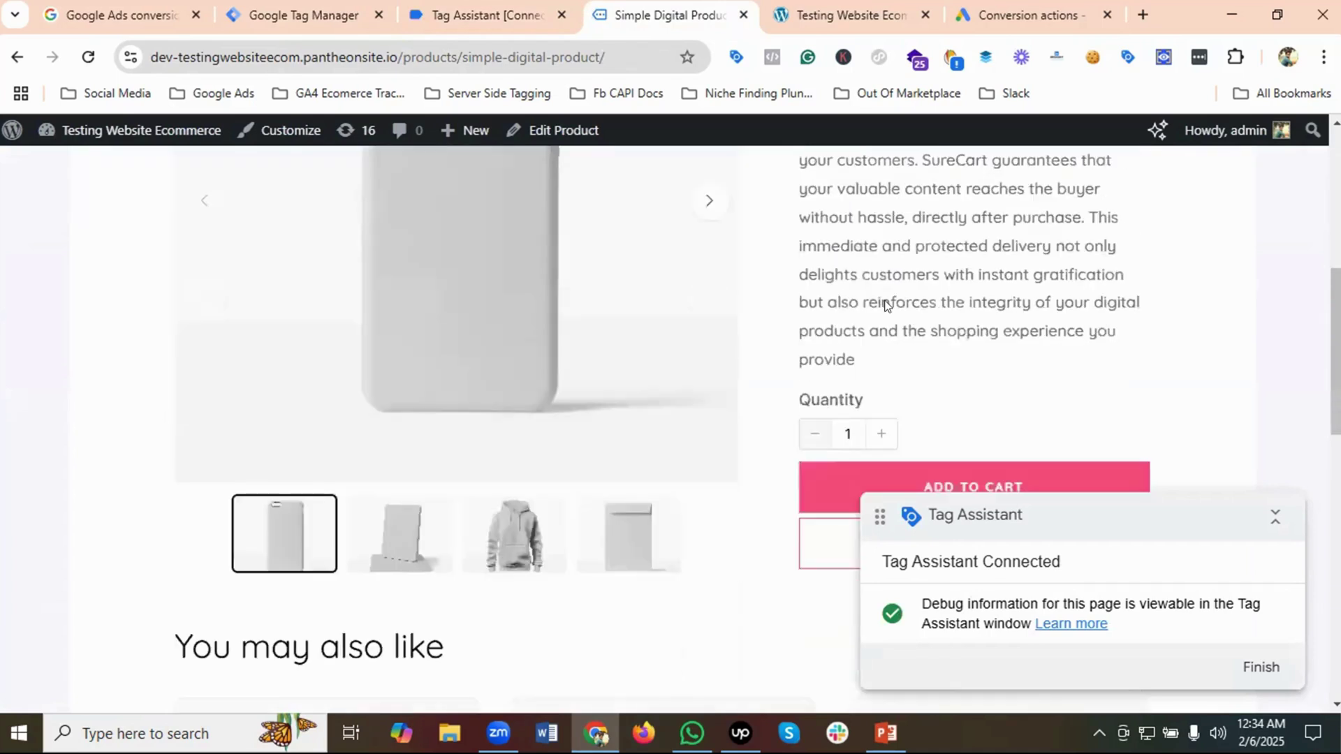
{"action": "scroll", "coordinate": [964, 383], "scroll_direction": "down", "scroll_amount": 2}
{"action": "left_click", "coordinate": [940, 388]}
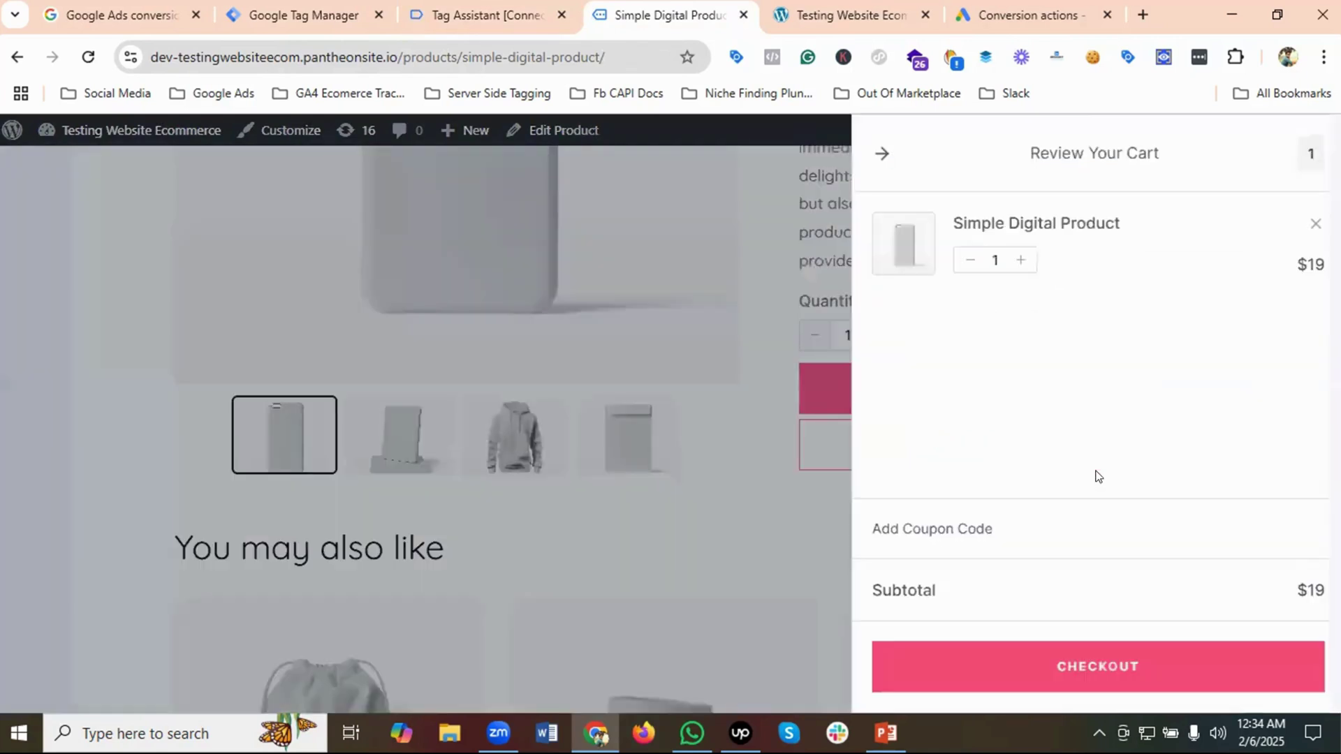
{"action": "key", "text": "Return"}
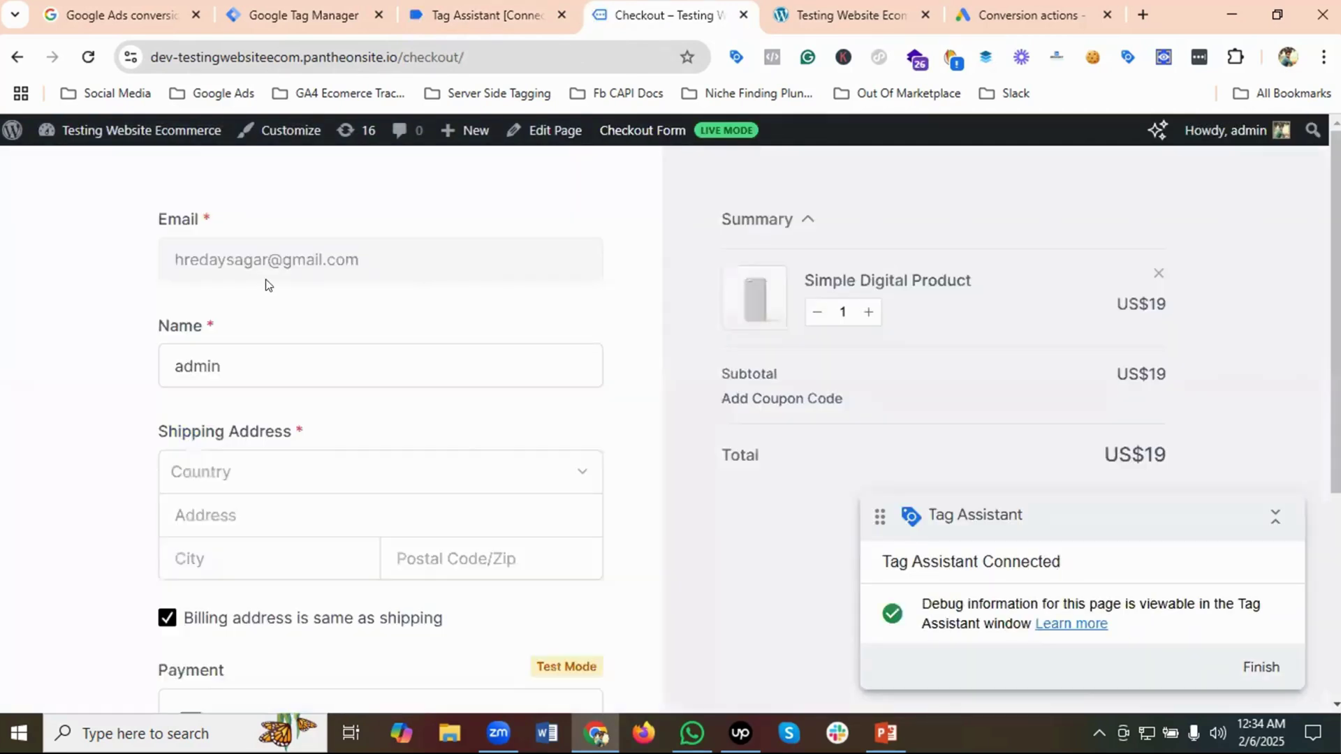
Fill the shipping details with country Bangladesh, the autofilled address and state Dhaka
{"action": "scroll", "coordinate": [304, 354], "scroll_direction": "down", "scroll_amount": 1}
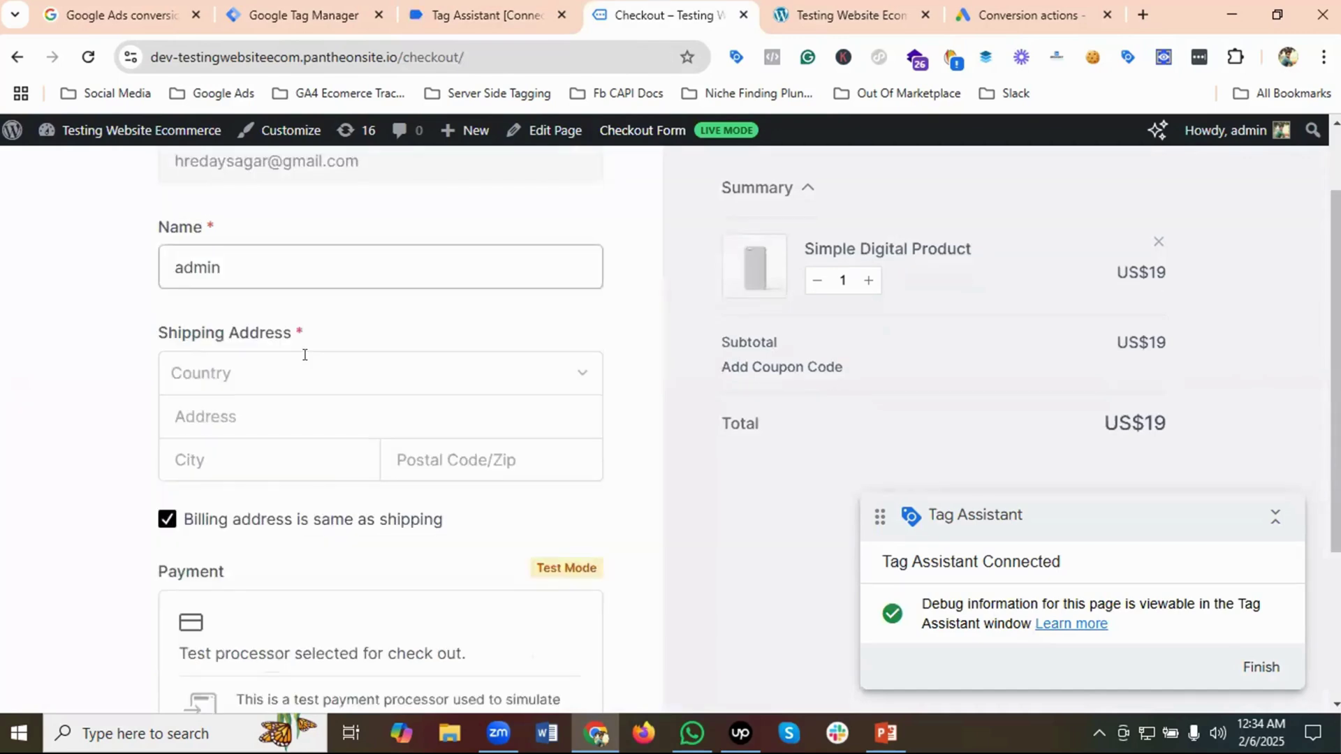
{"action": "left_click", "coordinate": [239, 374]}
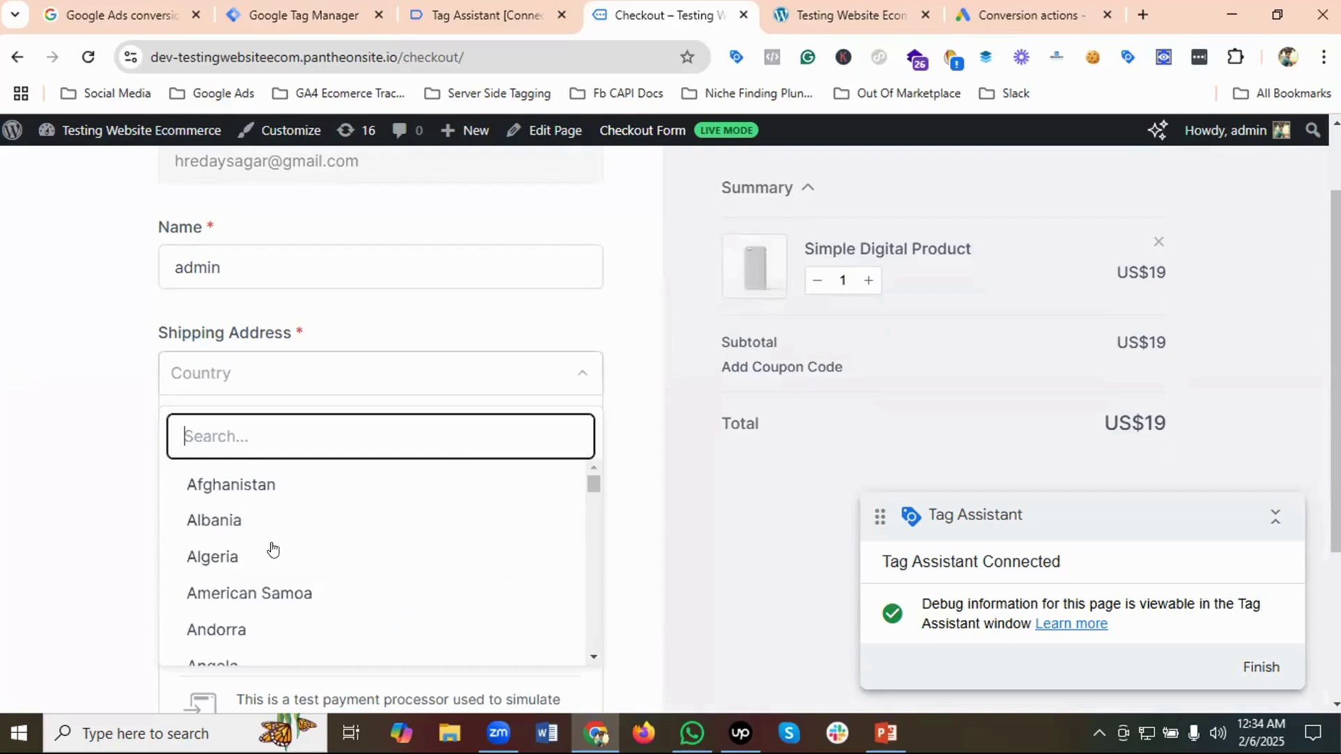
{"action": "scroll", "coordinate": [273, 549], "scroll_direction": "down", "scroll_amount": 1}
{"action": "scroll", "coordinate": [277, 549], "scroll_direction": "down", "scroll_amount": 5}
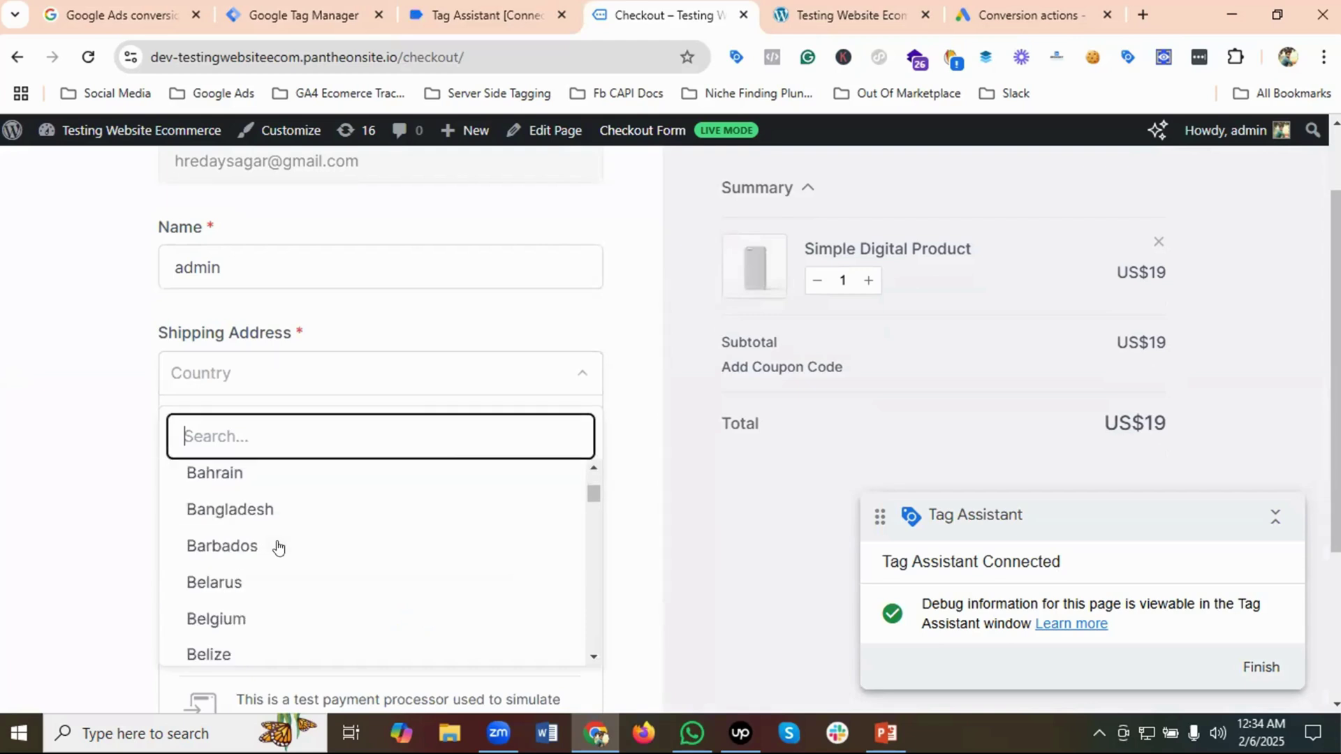
{"action": "left_click", "coordinate": [242, 509]}
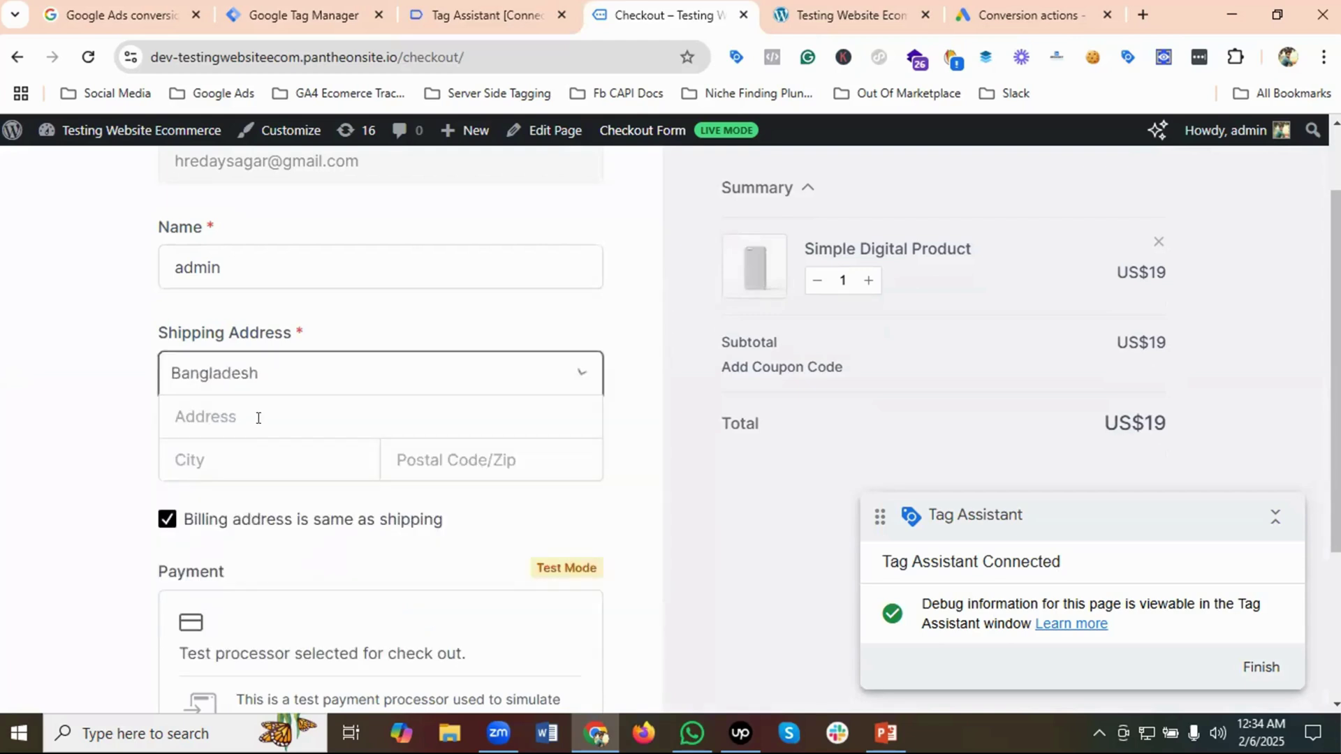
{"action": "left_click", "coordinate": [333, 417]}
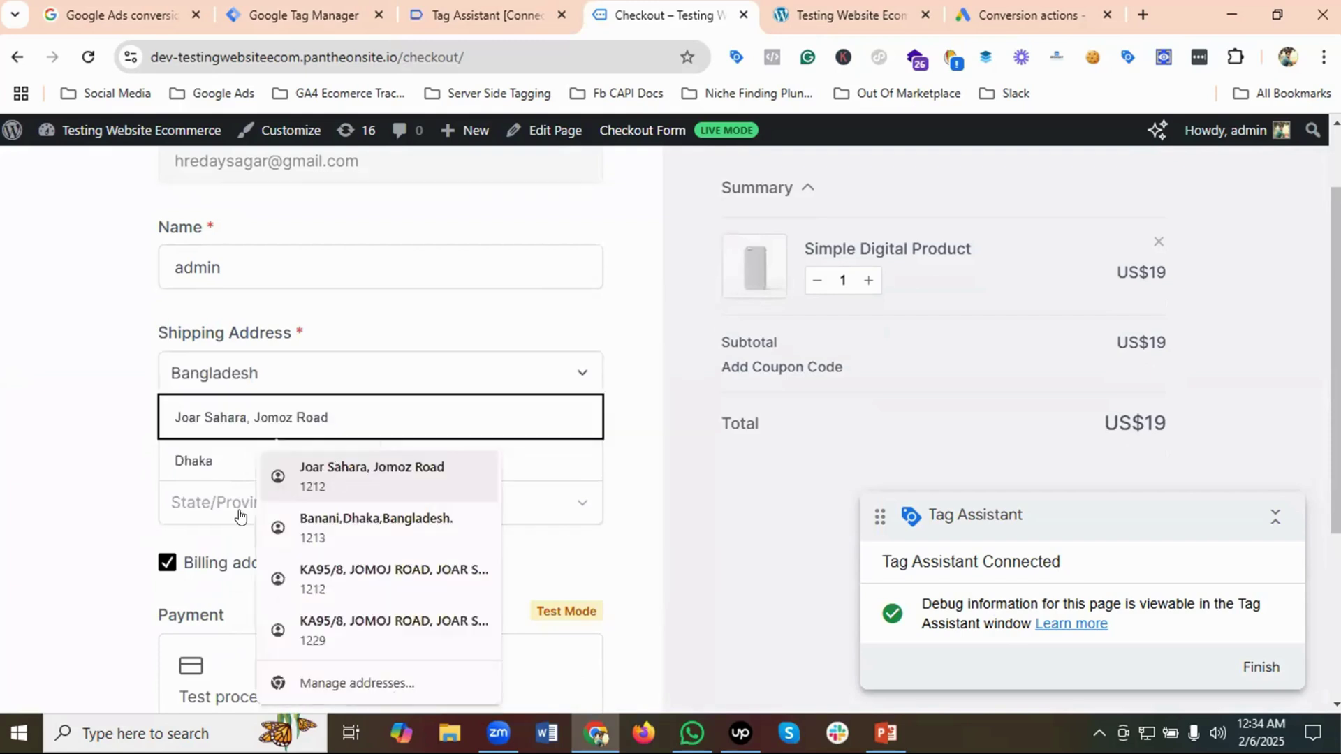
{"action": "left_click", "coordinate": [334, 469]}
{"action": "left_click", "coordinate": [239, 489]}
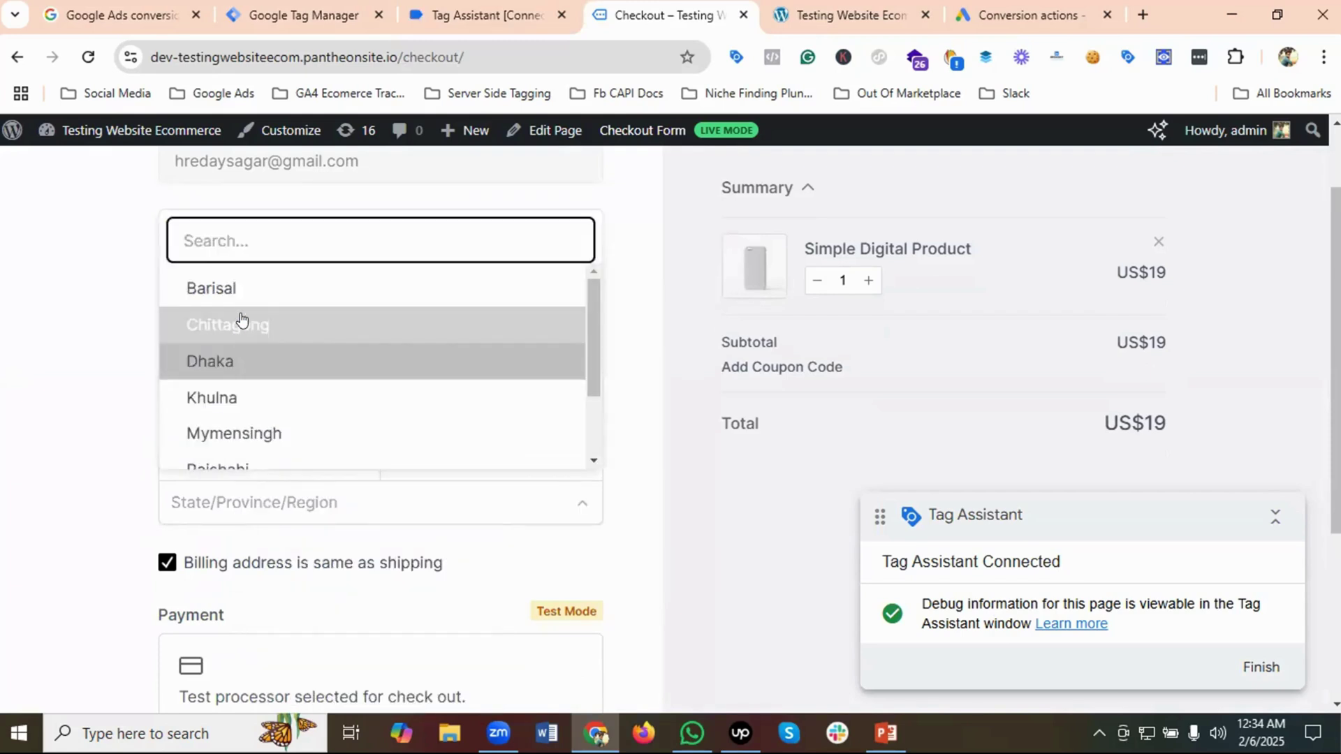
{"action": "left_click", "coordinate": [224, 362]}
Submit the US$19 test purchase
{"action": "scroll", "coordinate": [295, 432], "scroll_direction": "down", "scroll_amount": 3}
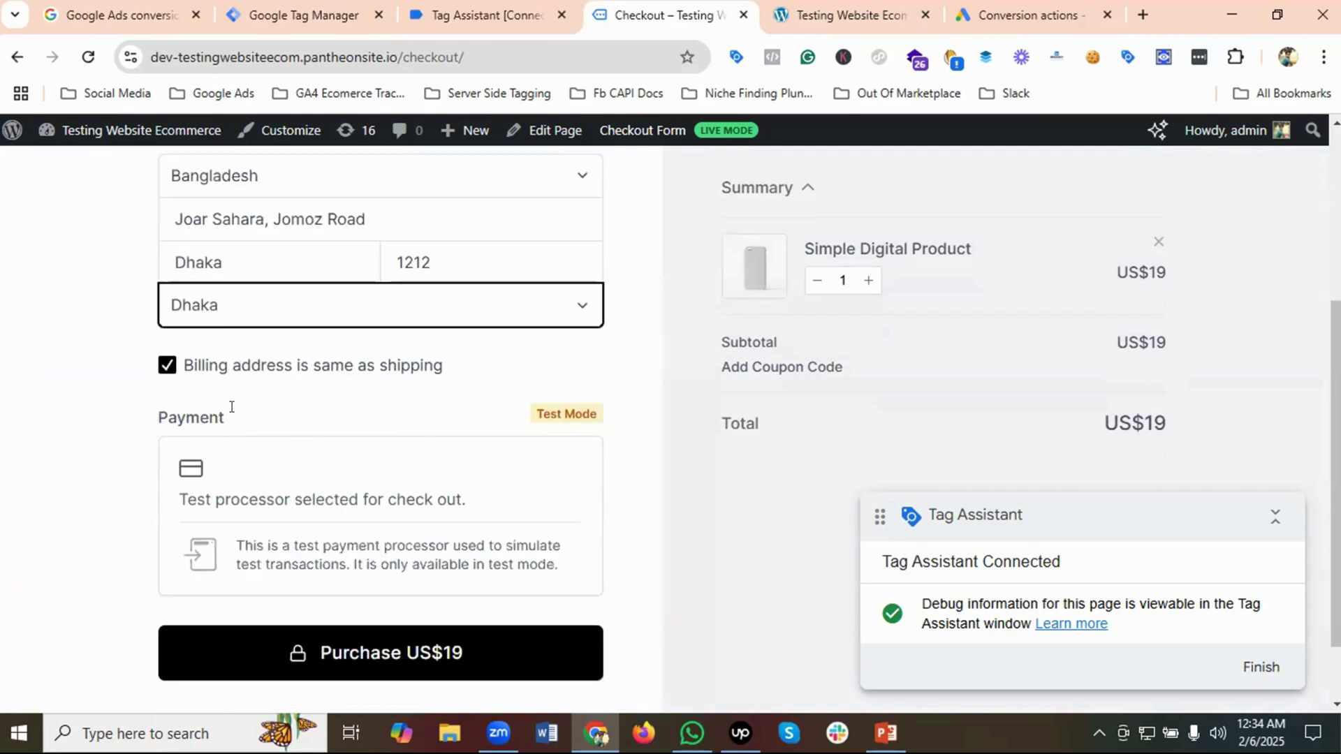
{"action": "scroll", "coordinate": [335, 531], "scroll_direction": "down", "scroll_amount": 1}
{"action": "left_click", "coordinate": [401, 569]}
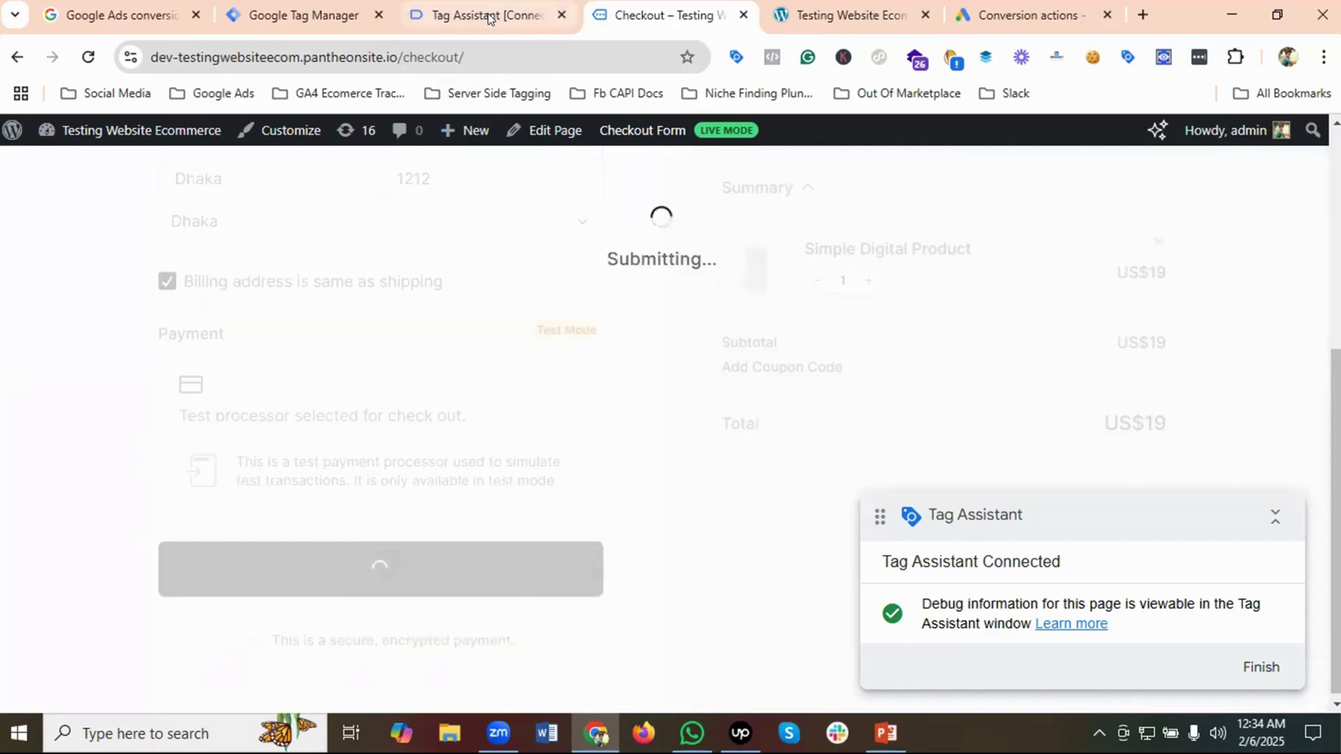
Copy the event name 'purchase' from the purchase event's Data Layer tab in Tag Assistant
{"action": "left_click", "coordinate": [489, 18]}
{"action": "scroll", "coordinate": [203, 407], "scroll_direction": "down", "scroll_amount": 2}
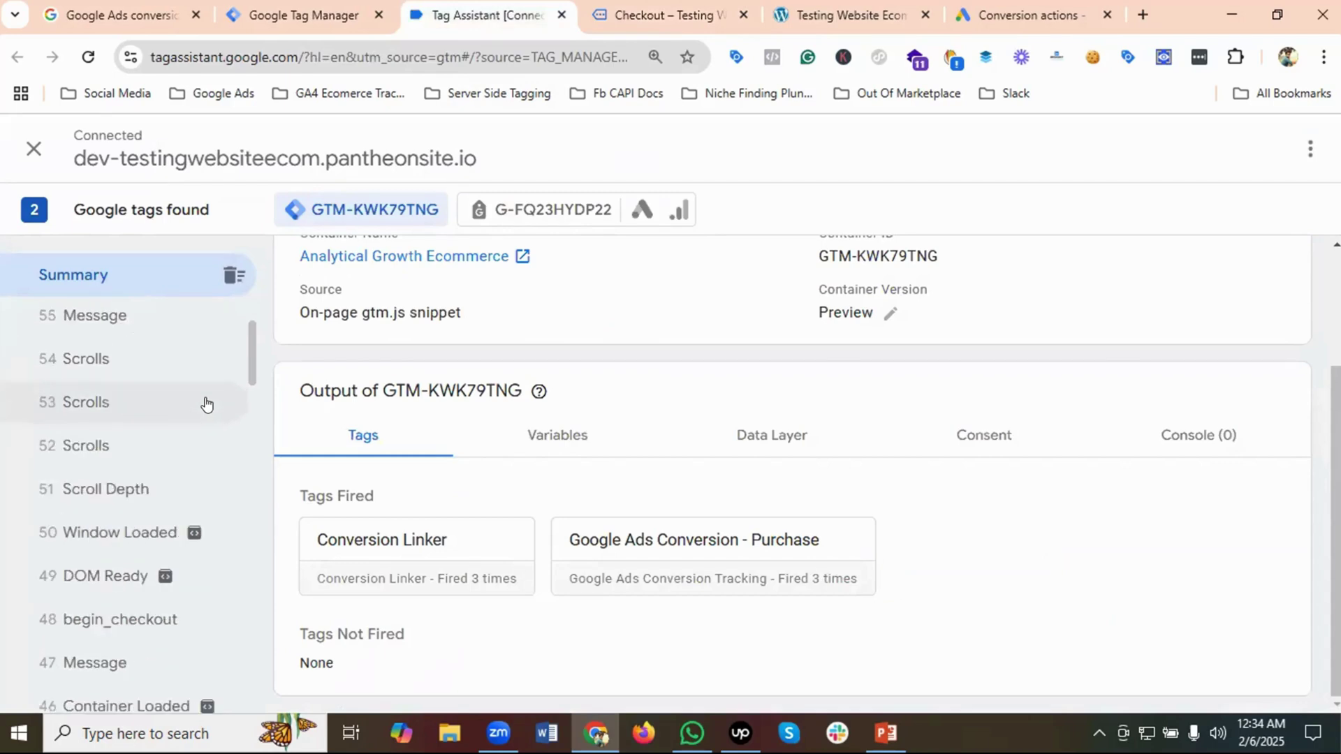
{"action": "scroll", "coordinate": [208, 403], "scroll_direction": "up", "scroll_amount": 2}
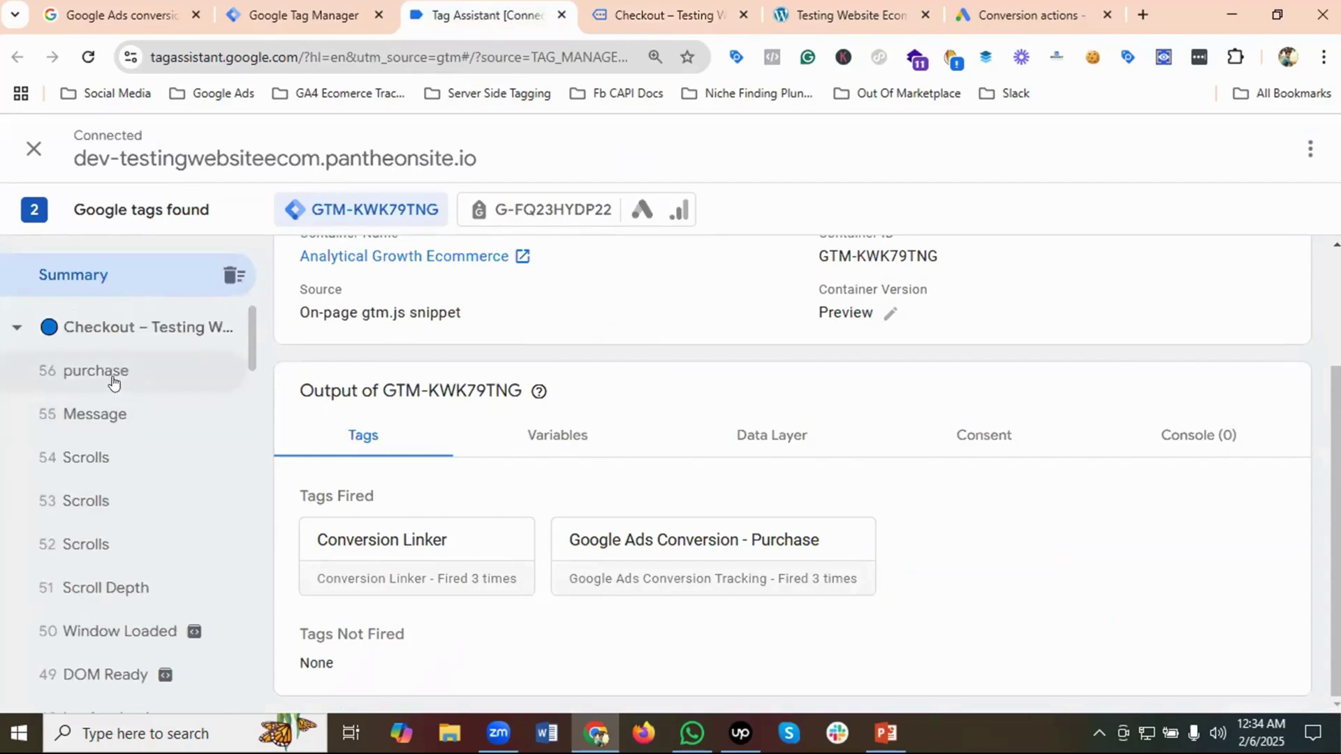
{"action": "left_click", "coordinate": [114, 372]}
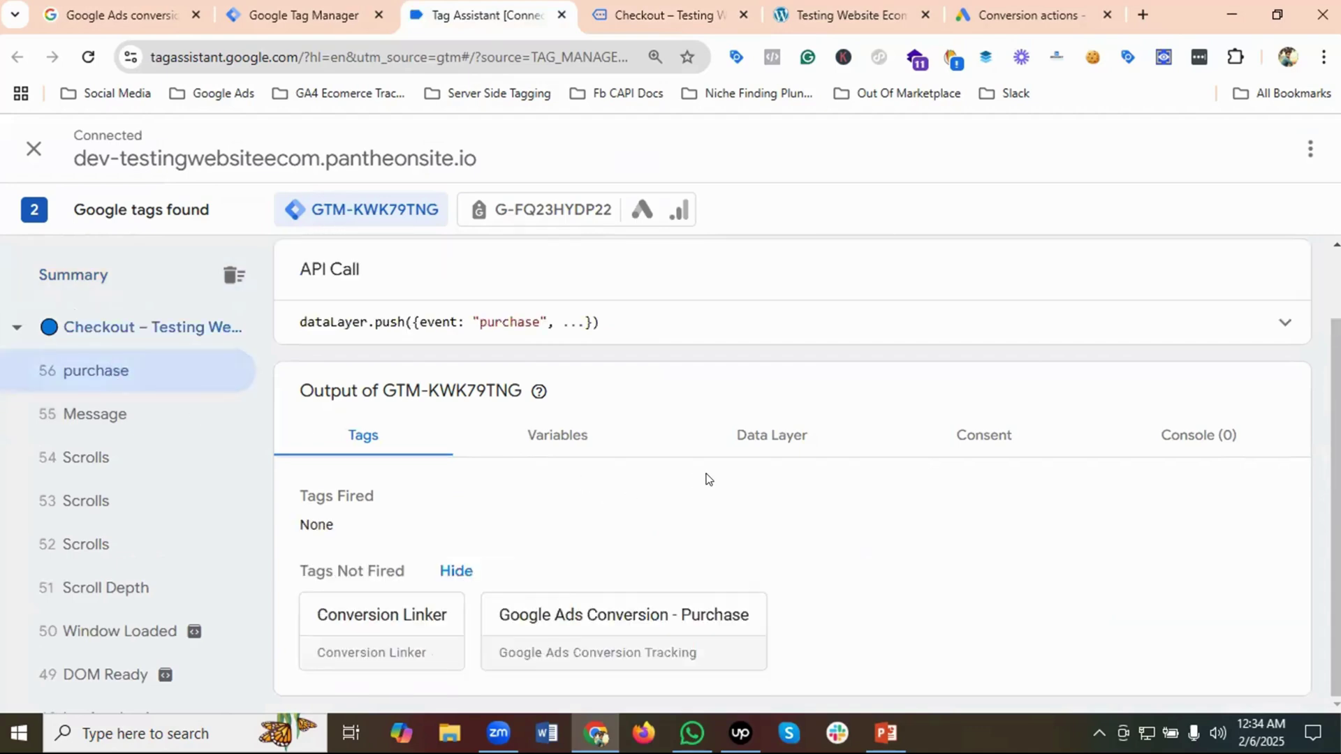
{"action": "left_click", "coordinate": [748, 436]}
{"action": "scroll", "coordinate": [587, 457], "scroll_direction": "down", "scroll_amount": 3}
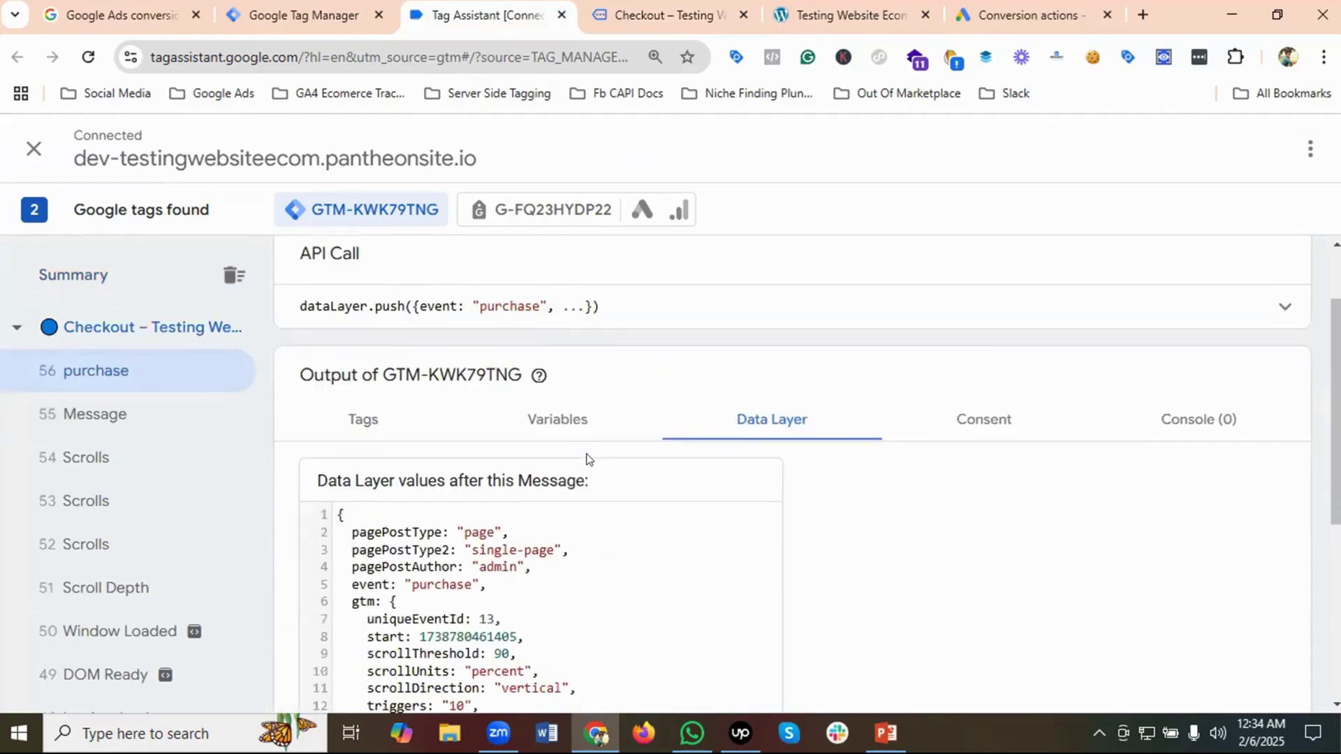
{"action": "scroll", "coordinate": [591, 452], "scroll_direction": "down", "scroll_amount": 2}
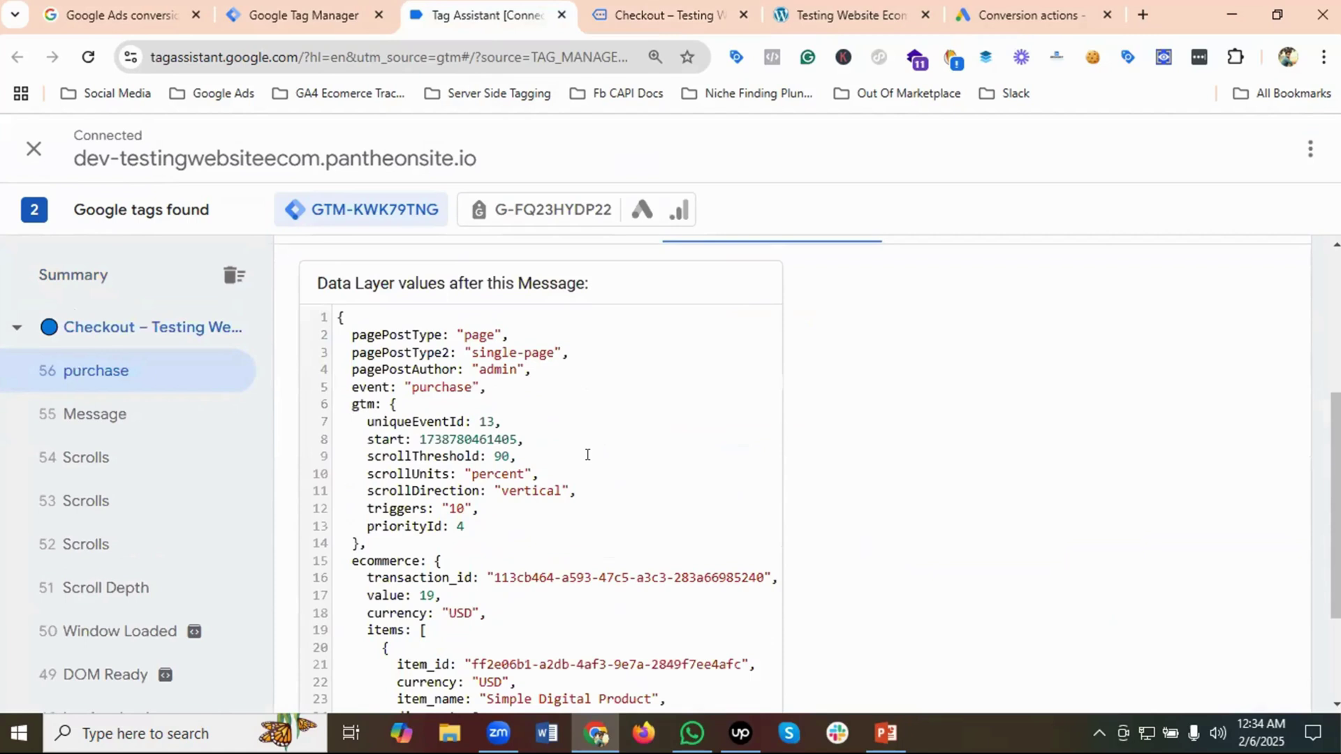
{"action": "double_click", "coordinate": [422, 387]}
{"action": "right_click", "coordinate": [422, 383]}
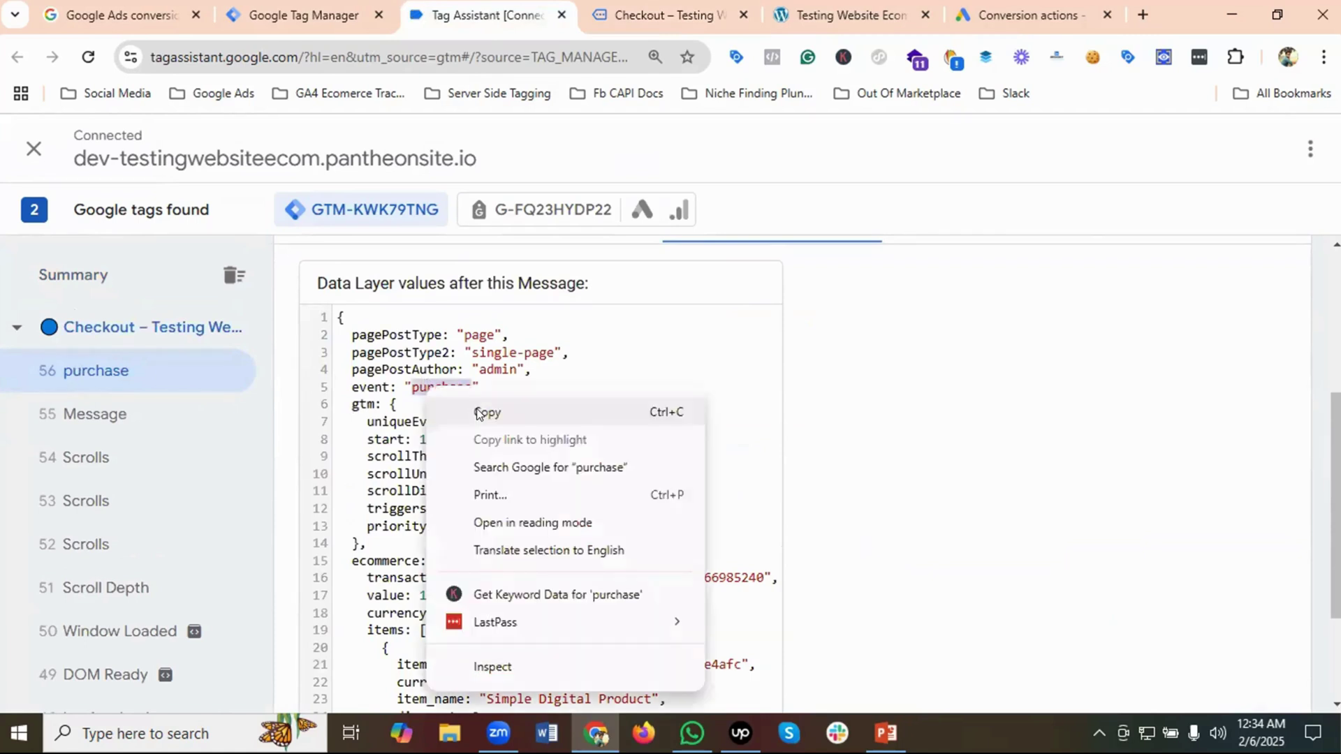
{"action": "left_click", "coordinate": [477, 413]}
Create and save a Custom Event trigger 'purchase Trigger' with event name purchase
{"action": "left_click", "coordinate": [304, 15]}
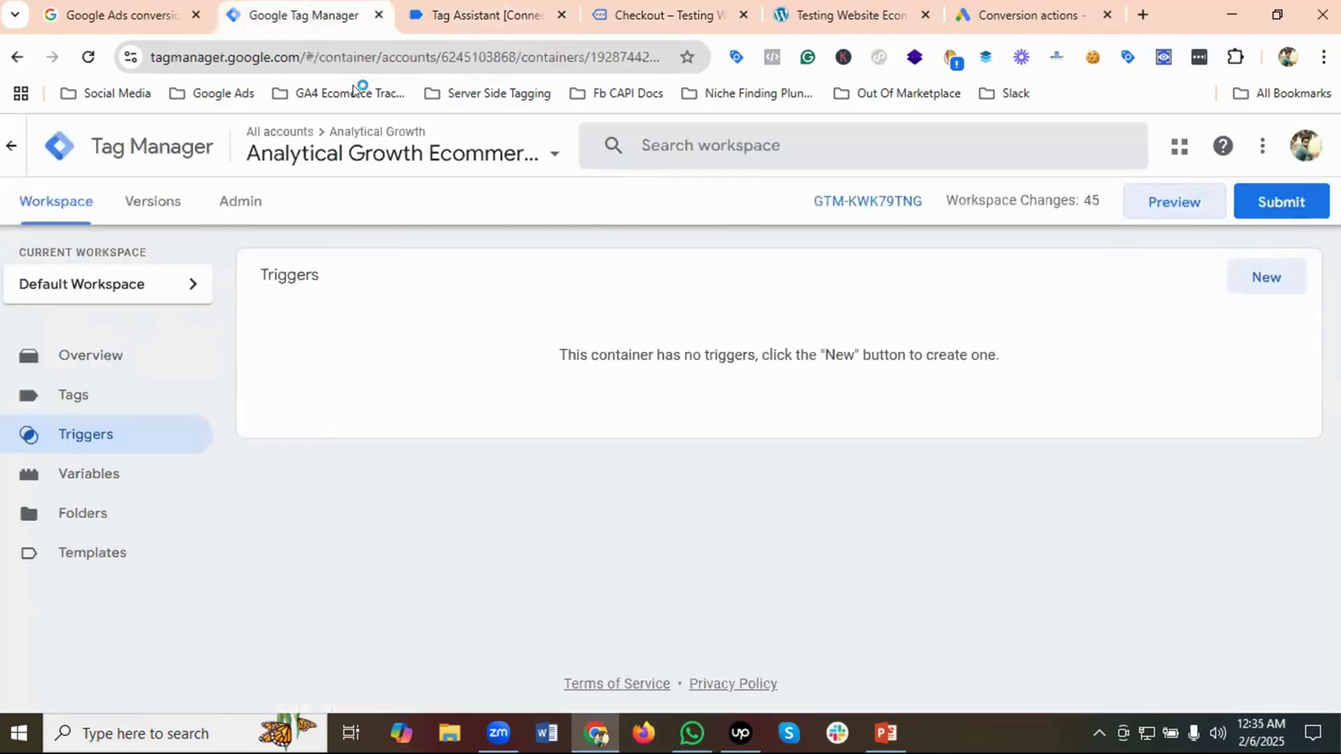
{"action": "left_click", "coordinate": [1278, 278]}
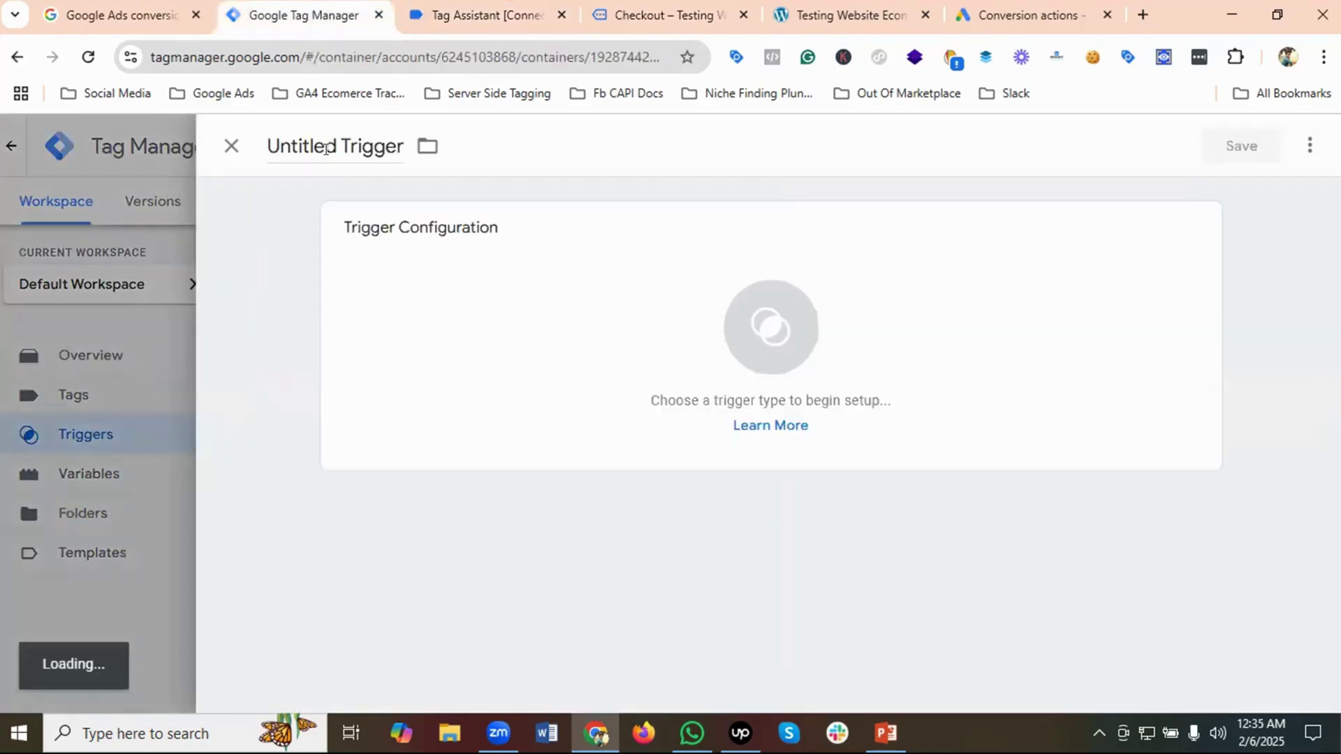
{"action": "left_click_drag", "start_coordinate": [336, 146], "coordinate": [257, 145]}
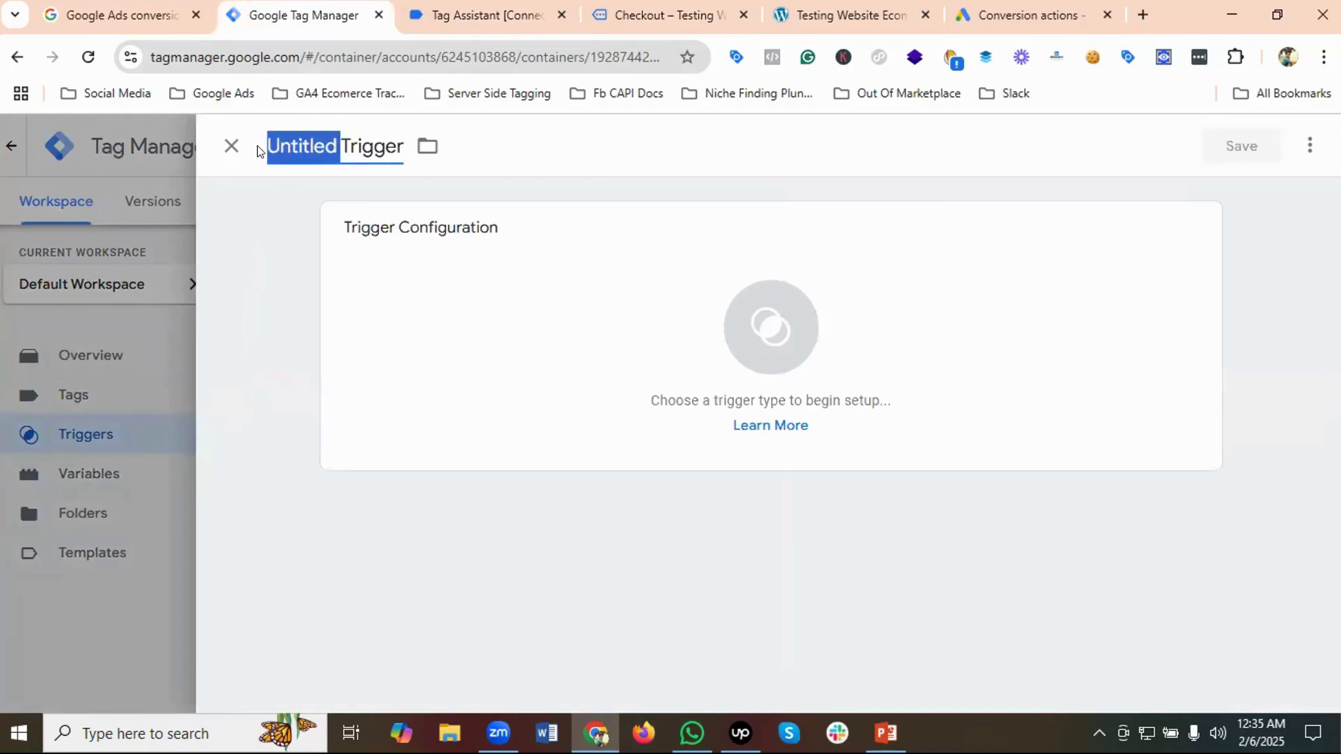
{"action": "type", "text": "purchase"}
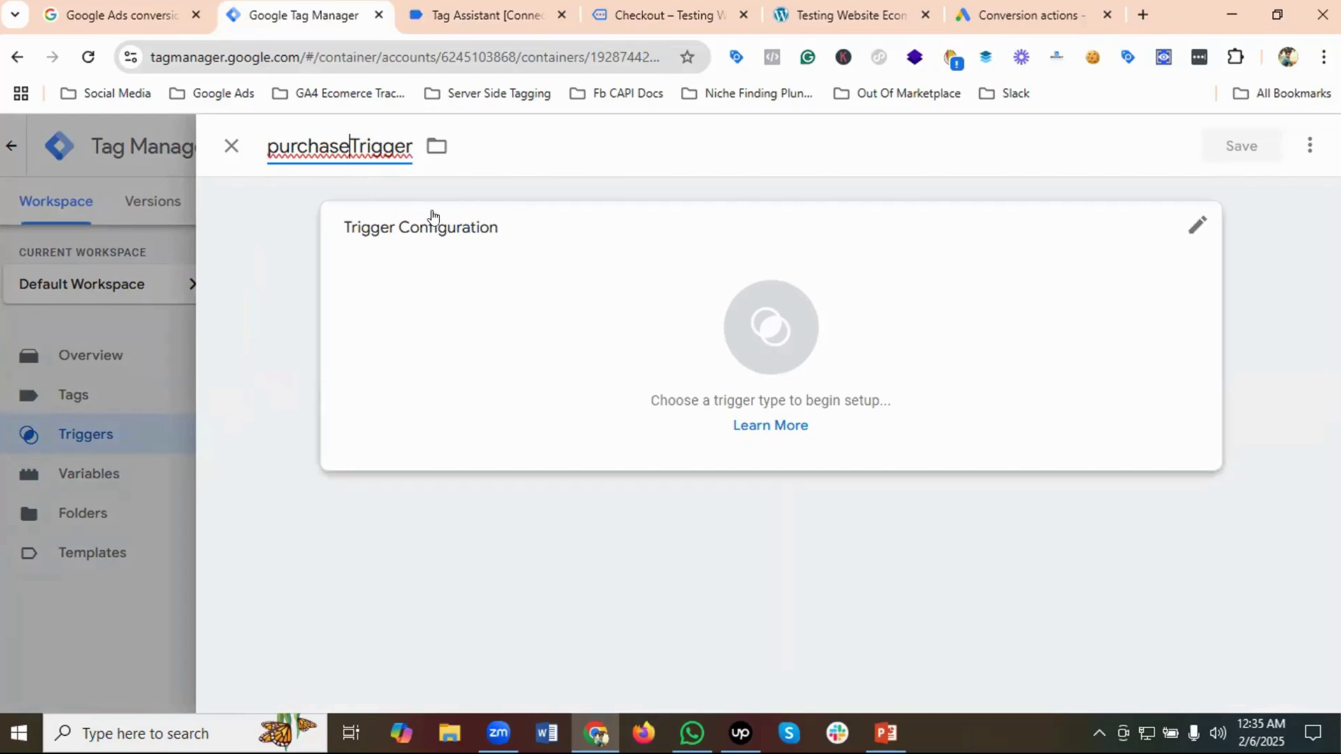
{"action": "left_click", "coordinate": [745, 306]}
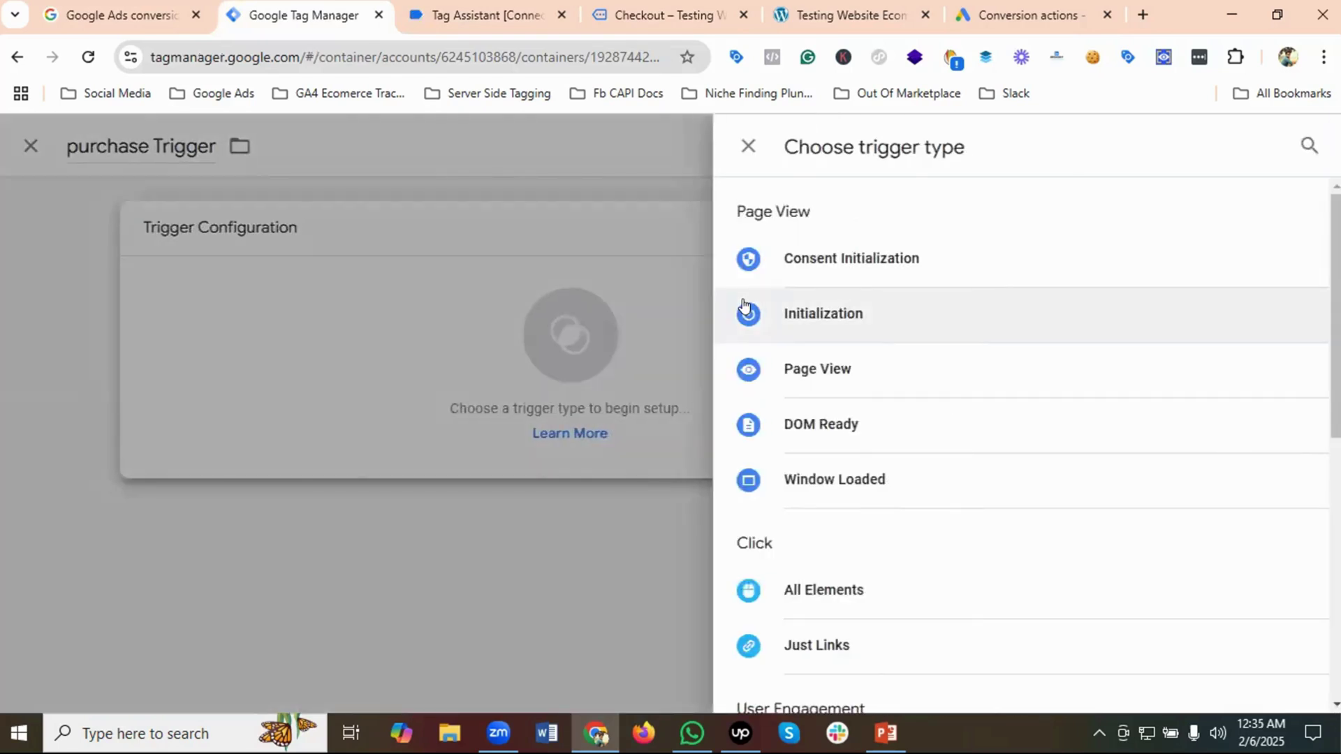
{"action": "scroll", "coordinate": [853, 422], "scroll_direction": "down", "scroll_amount": 7}
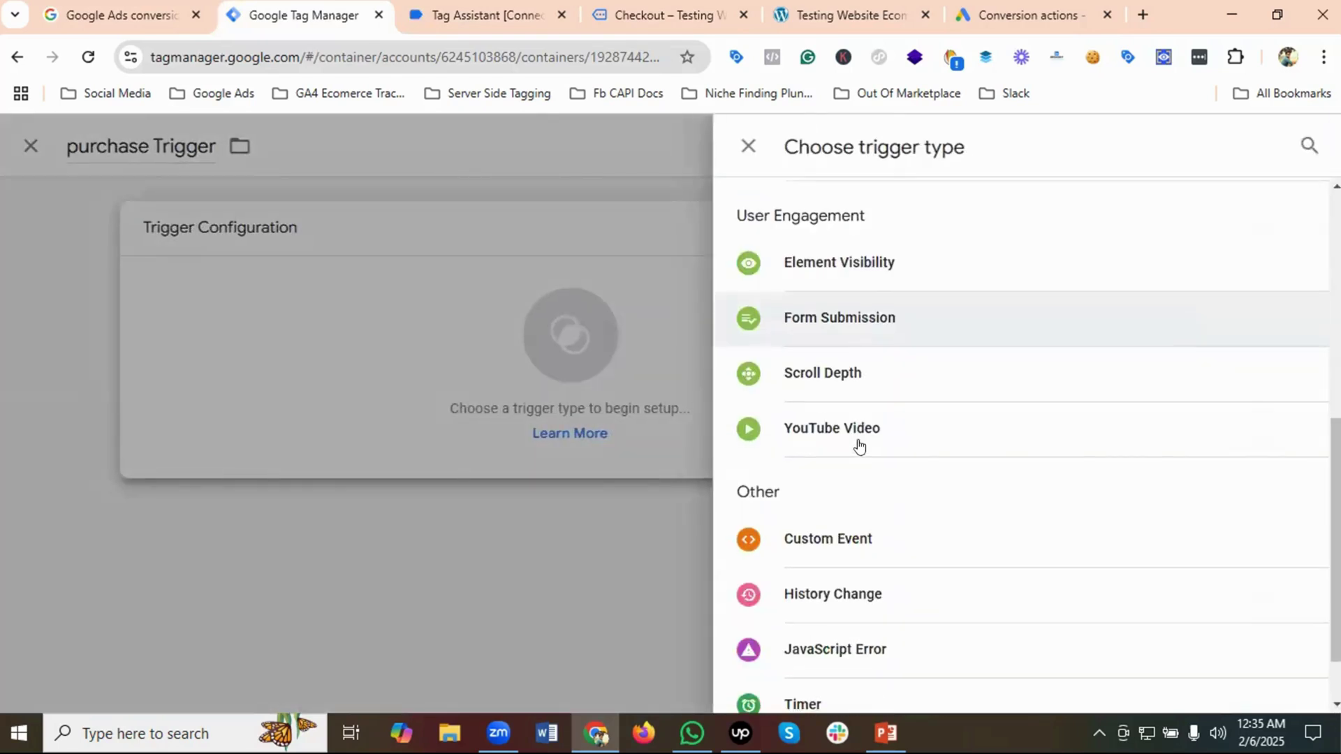
{"action": "scroll", "coordinate": [856, 454], "scroll_direction": "down", "scroll_amount": 1}
{"action": "left_click", "coordinate": [849, 463]}
{"action": "left_click", "coordinate": [447, 414]}
{"action": "left_click", "coordinate": [479, 477]}
{"action": "left_click", "coordinate": [982, 426]}
{"action": "left_click", "coordinate": [1238, 146]}
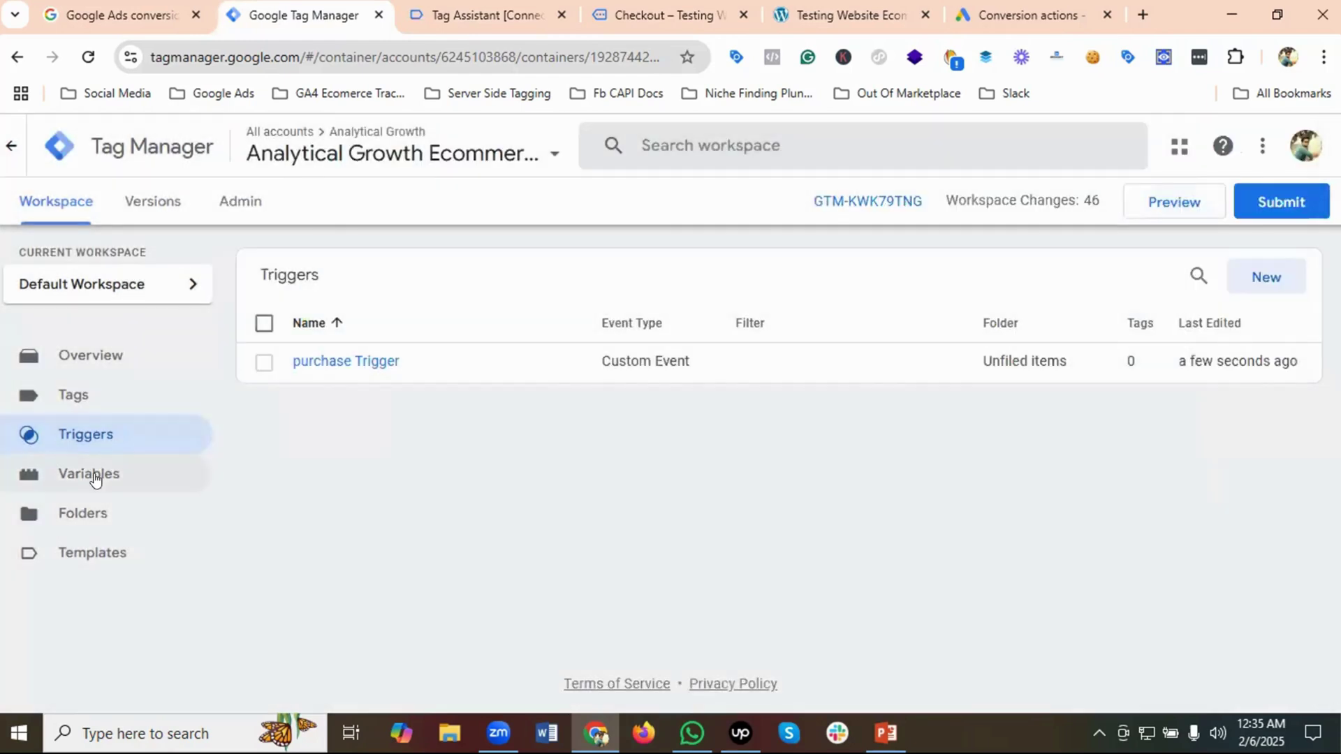
Begin a new User-Defined Variable from the Variables page
{"action": "left_click", "coordinate": [95, 474]}
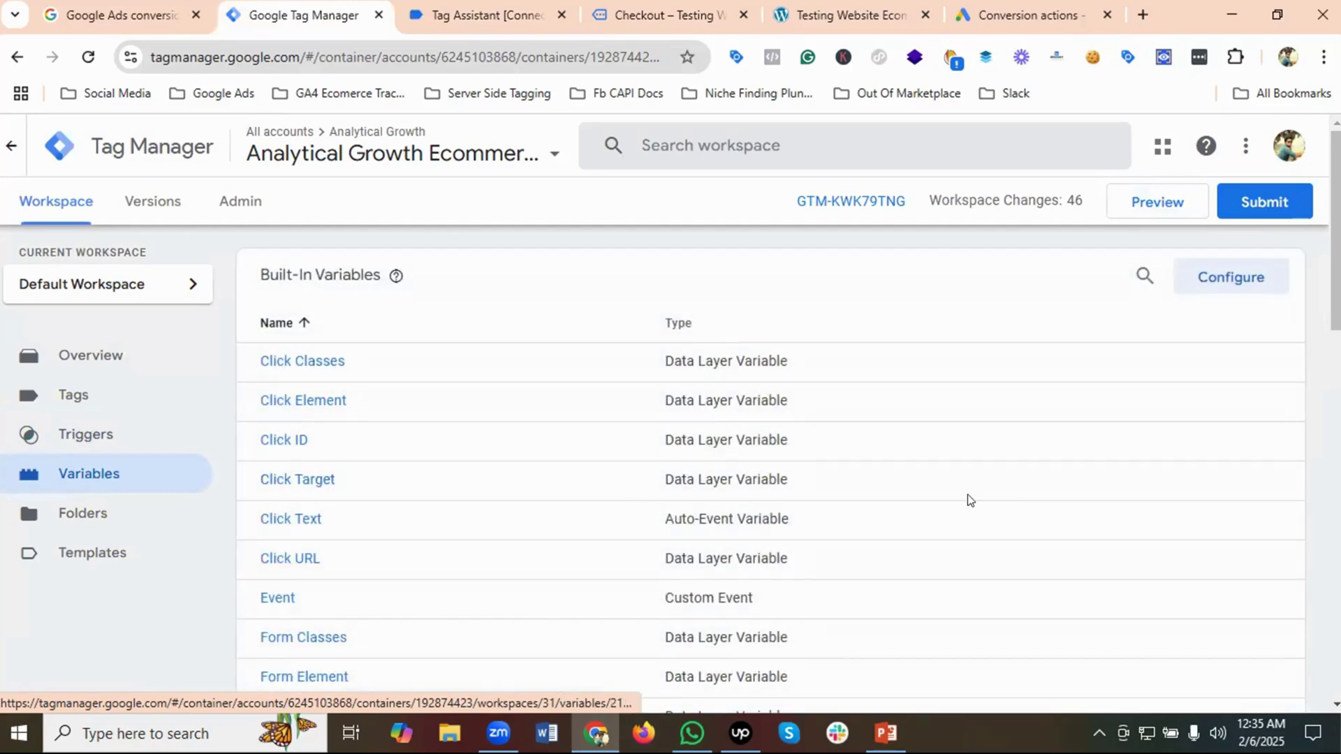
{"action": "scroll", "coordinate": [790, 398], "scroll_direction": "down", "scroll_amount": 10}
{"action": "scroll", "coordinate": [791, 398], "scroll_direction": "down", "scroll_amount": 5}
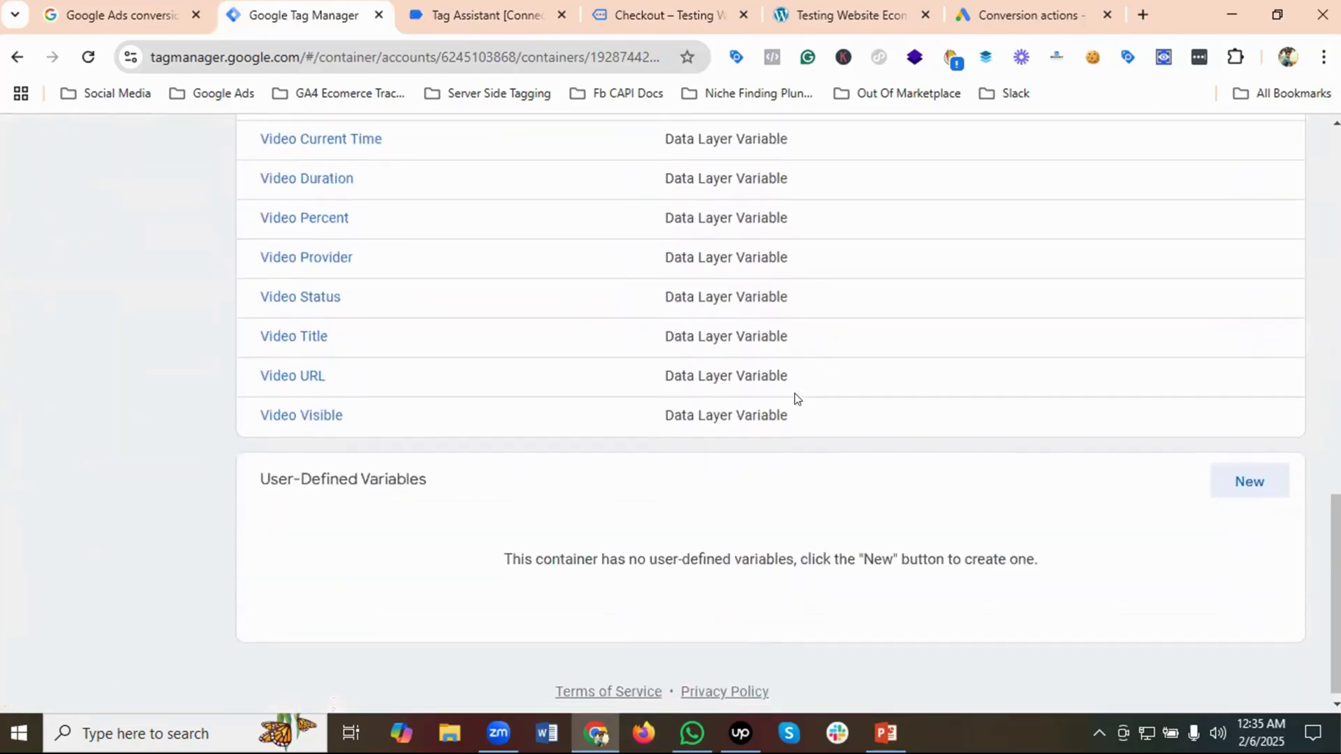
{"action": "left_click", "coordinate": [1267, 479]}
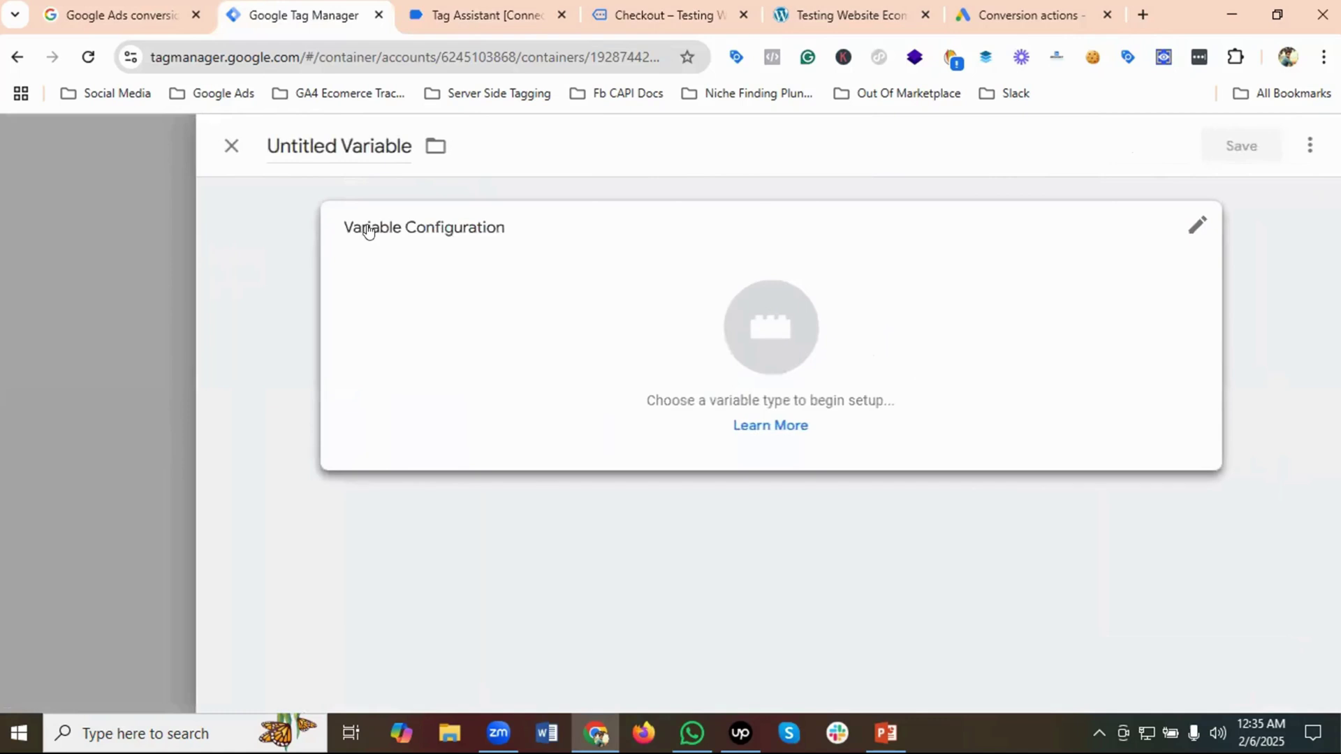
Name the new variable 'DLV- Purchase Value' and make it a Data Layer Variable
{"action": "left_click", "coordinate": [354, 139]}
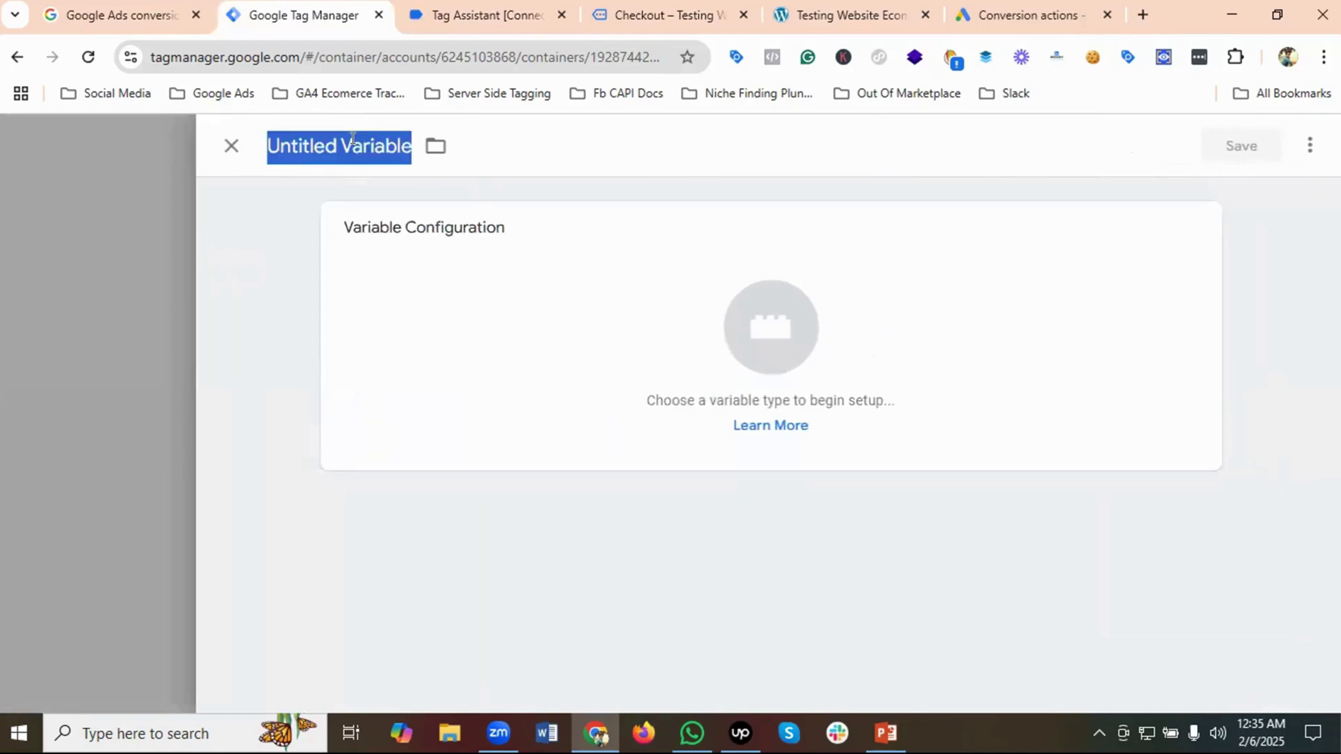
{"action": "key", "text": "BackSpace"}
{"action": "type", "text": "DLV-"}
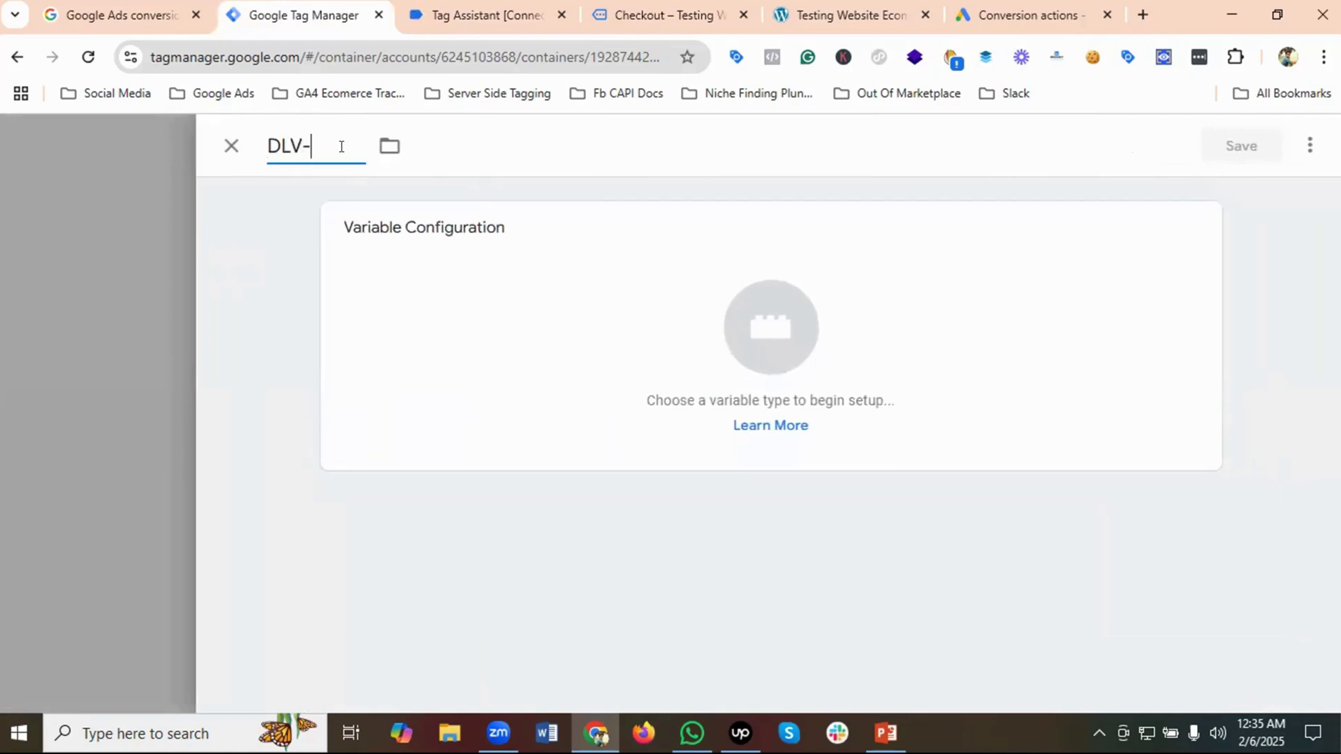
{"action": "type", "text": " Purchase V"}
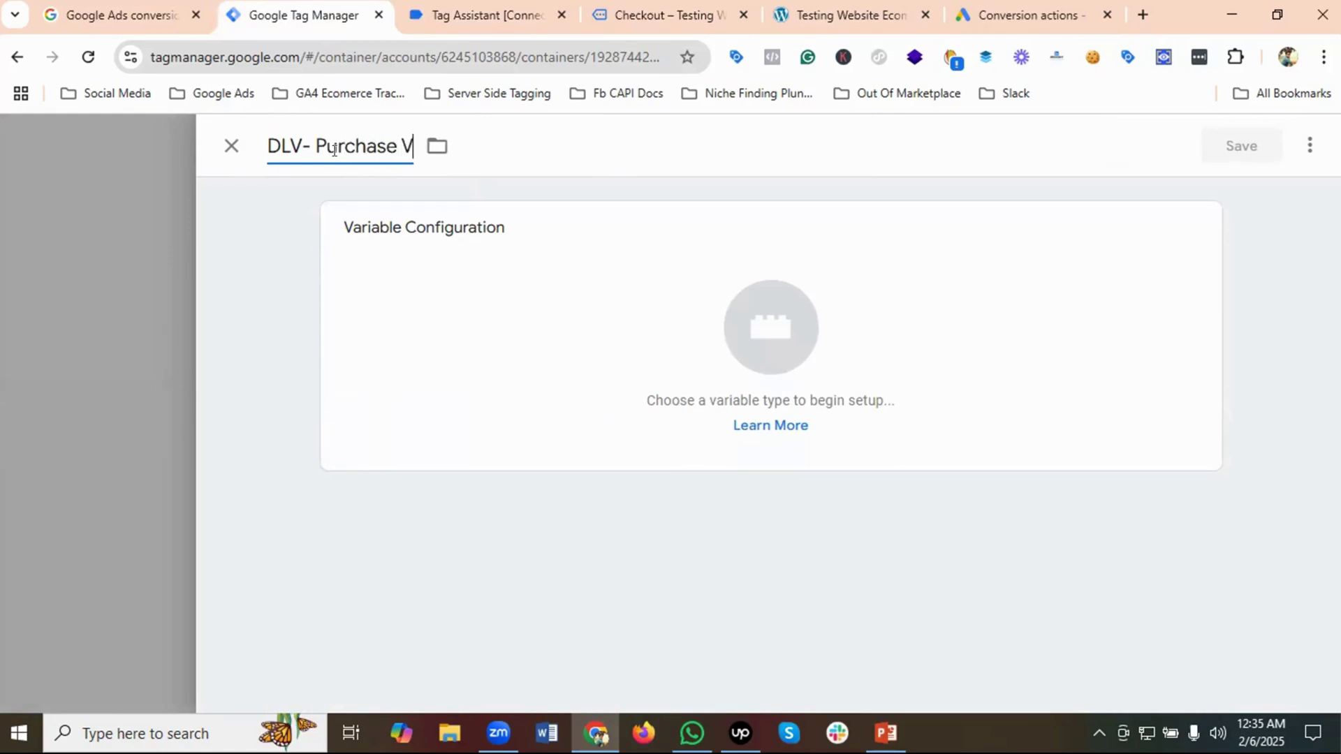
{"action": "type", "text": "alue"}
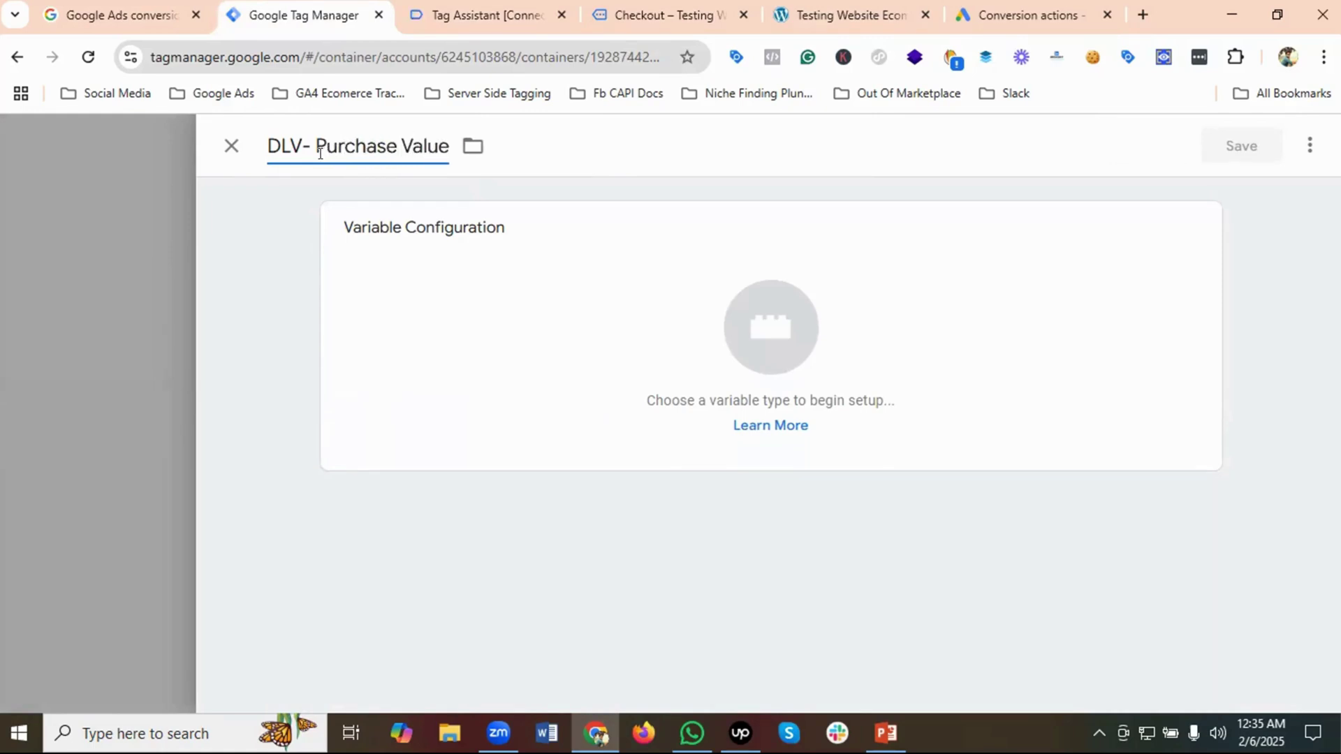
{"action": "left_click", "coordinate": [814, 323]}
{"action": "scroll", "coordinate": [922, 380], "scroll_direction": "down", "scroll_amount": 2}
{"action": "scroll", "coordinate": [922, 380], "scroll_direction": "down", "scroll_amount": 1}
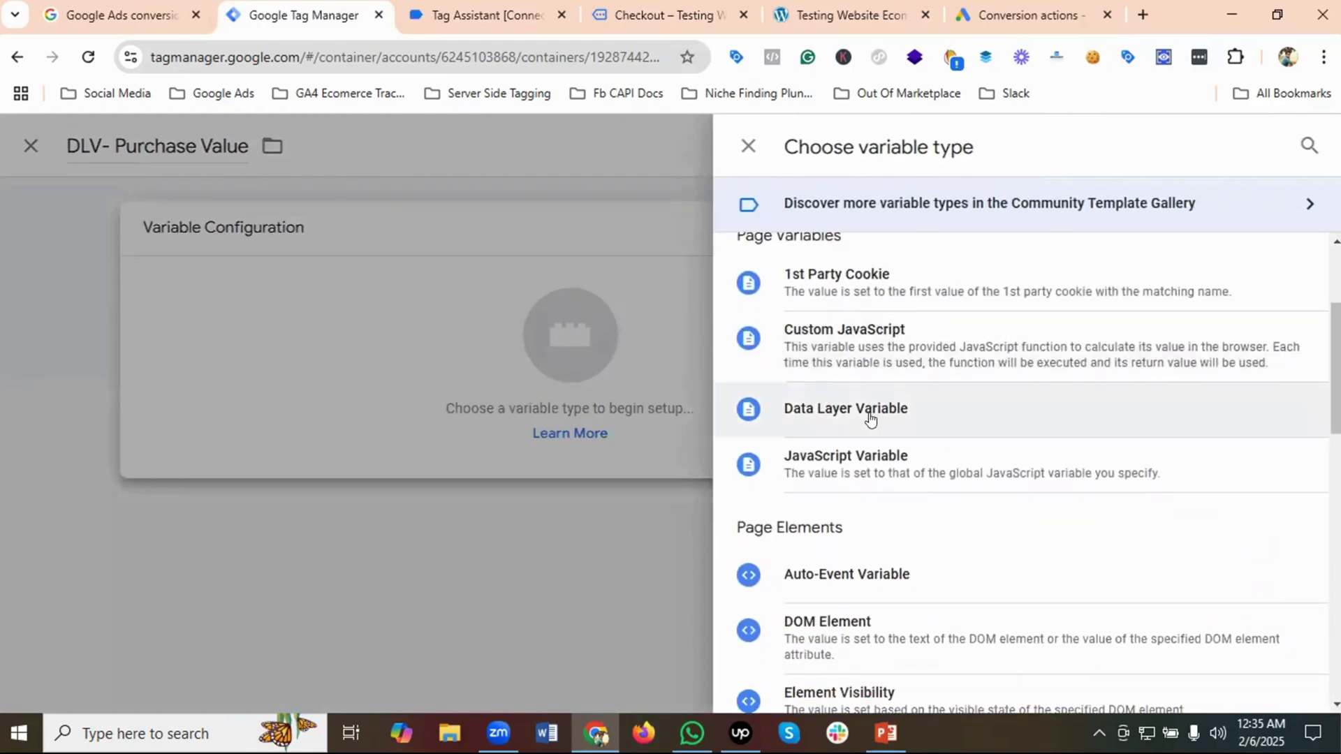
{"action": "left_click", "coordinate": [865, 409]}
Copy the 'ecommerce' key from Tag Assistant's purchase data into Data Layer Variable Name
{"action": "left_click", "coordinate": [489, 15]}
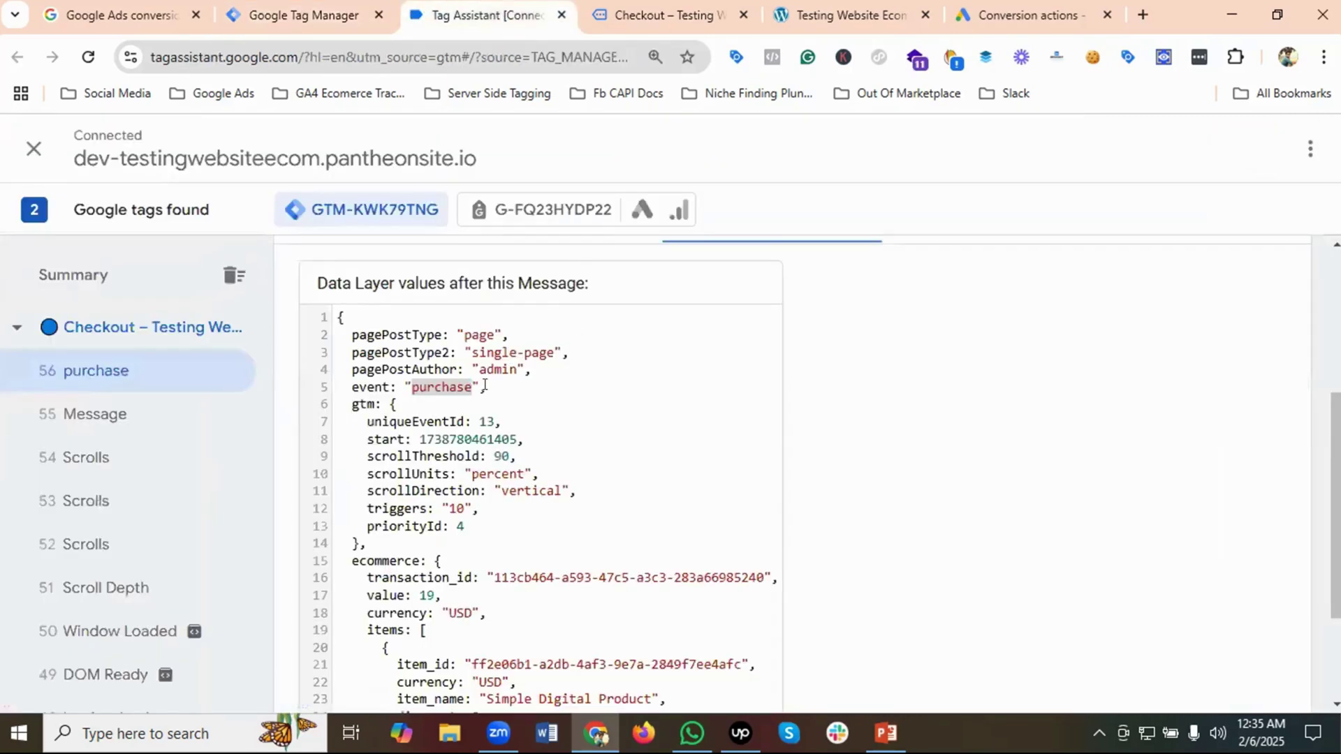
{"action": "scroll", "coordinate": [471, 383], "scroll_direction": "down", "scroll_amount": 1}
{"action": "double_click", "coordinate": [381, 461]}
{"action": "key", "text": "ctrl+c"}
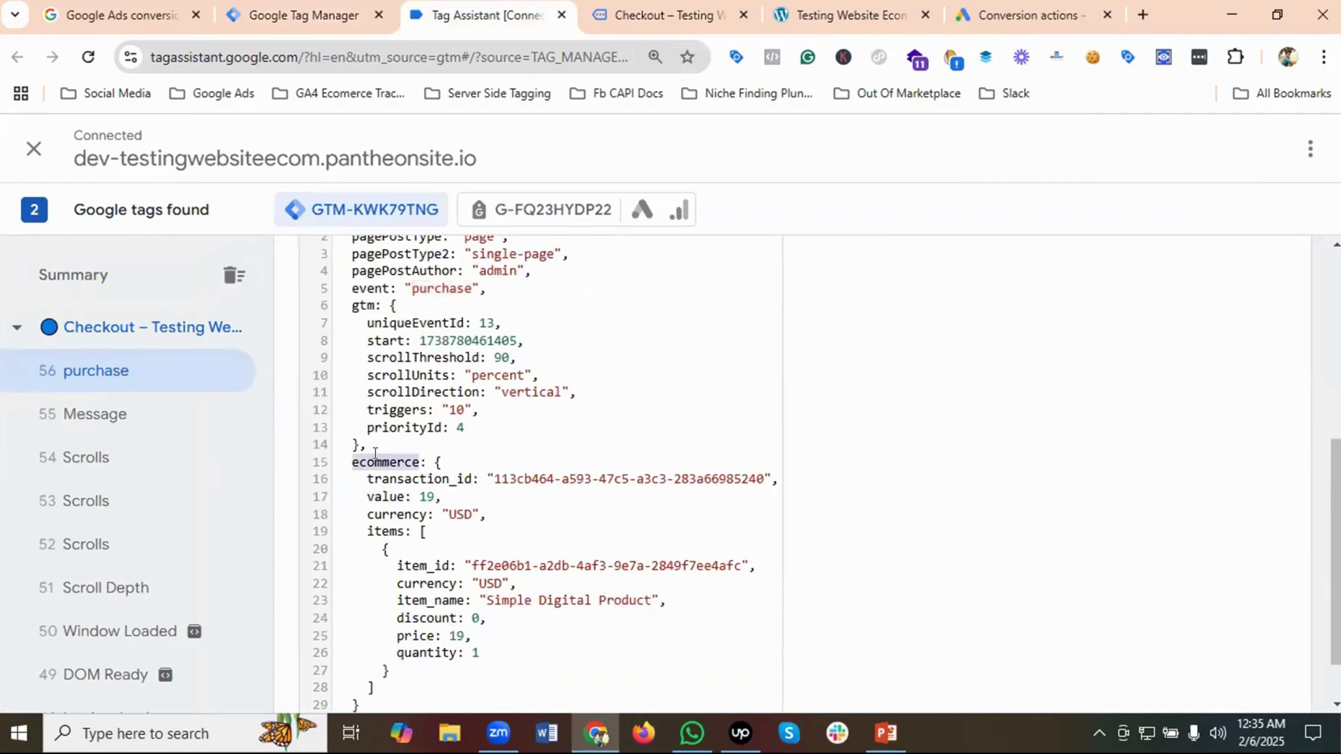
{"action": "right_click", "coordinate": [376, 455]}
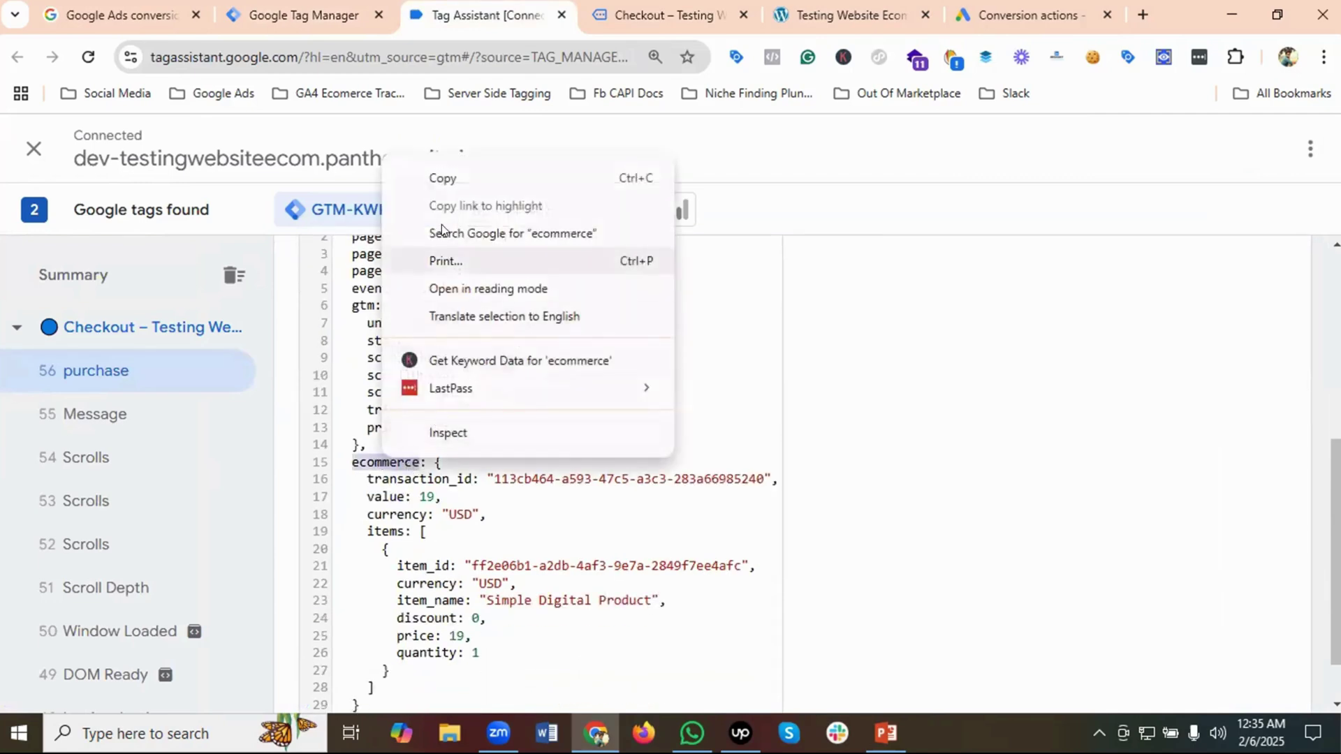
{"action": "left_click", "coordinate": [445, 181]}
{"action": "left_click", "coordinate": [314, 17]}
{"action": "left_click", "coordinate": [403, 417]}
{"action": "key", "text": "ctrl+v"}
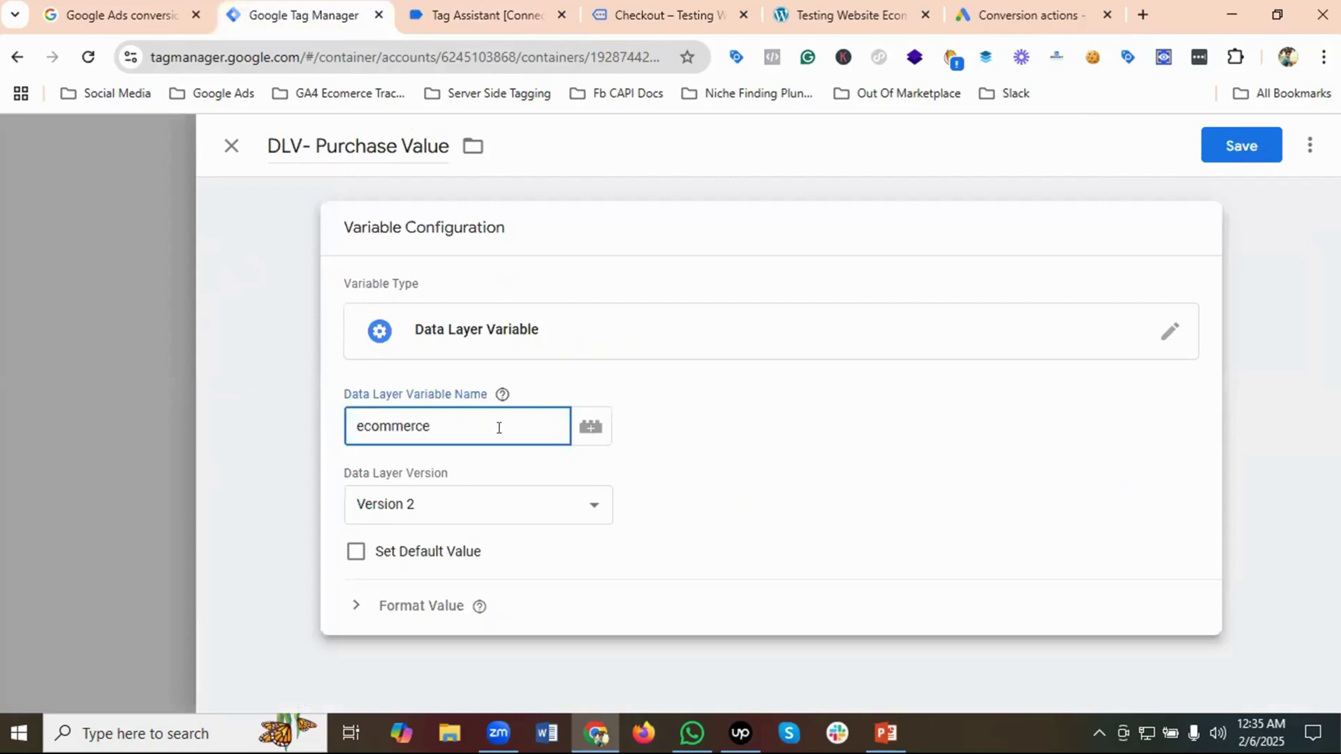
Append '.value' so the name reads ecommerce.value, and save the variable
{"action": "left_click", "coordinate": [489, 15]}
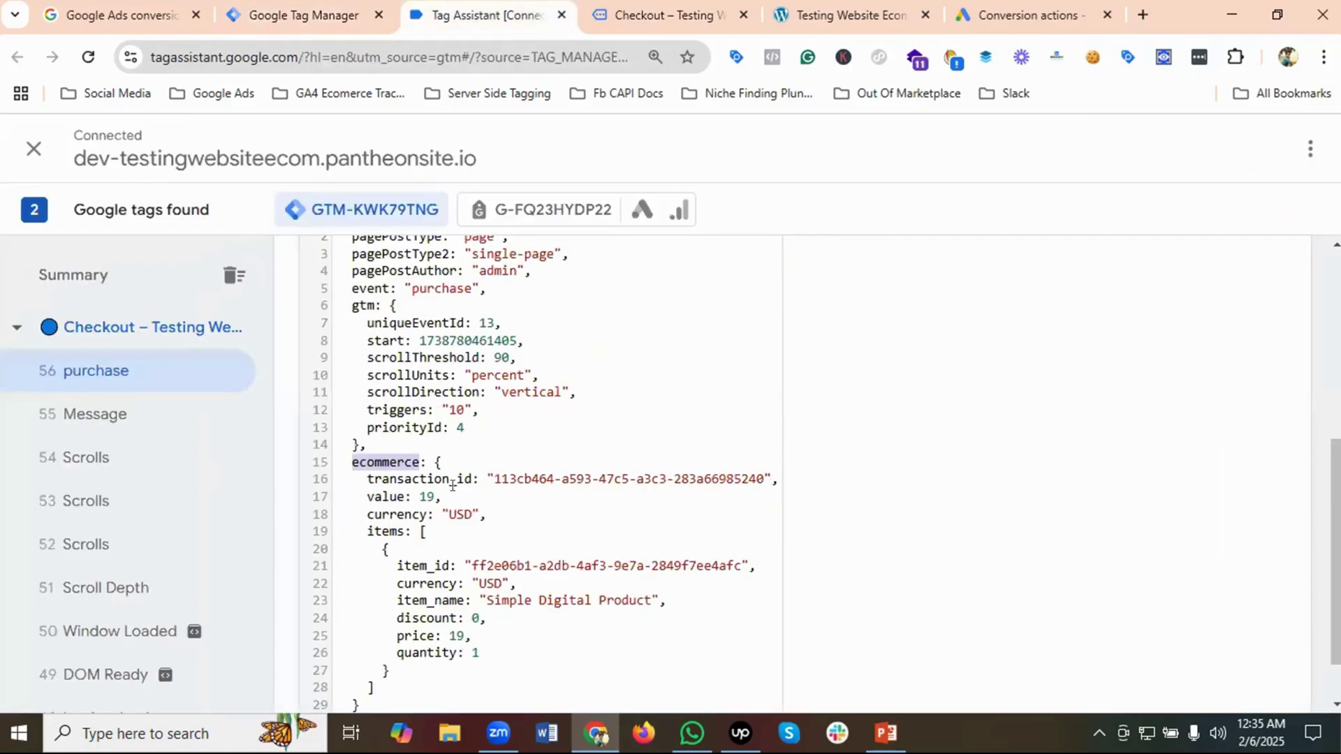
{"action": "double_click", "coordinate": [383, 496]}
{"action": "key", "text": "ctrl+c"}
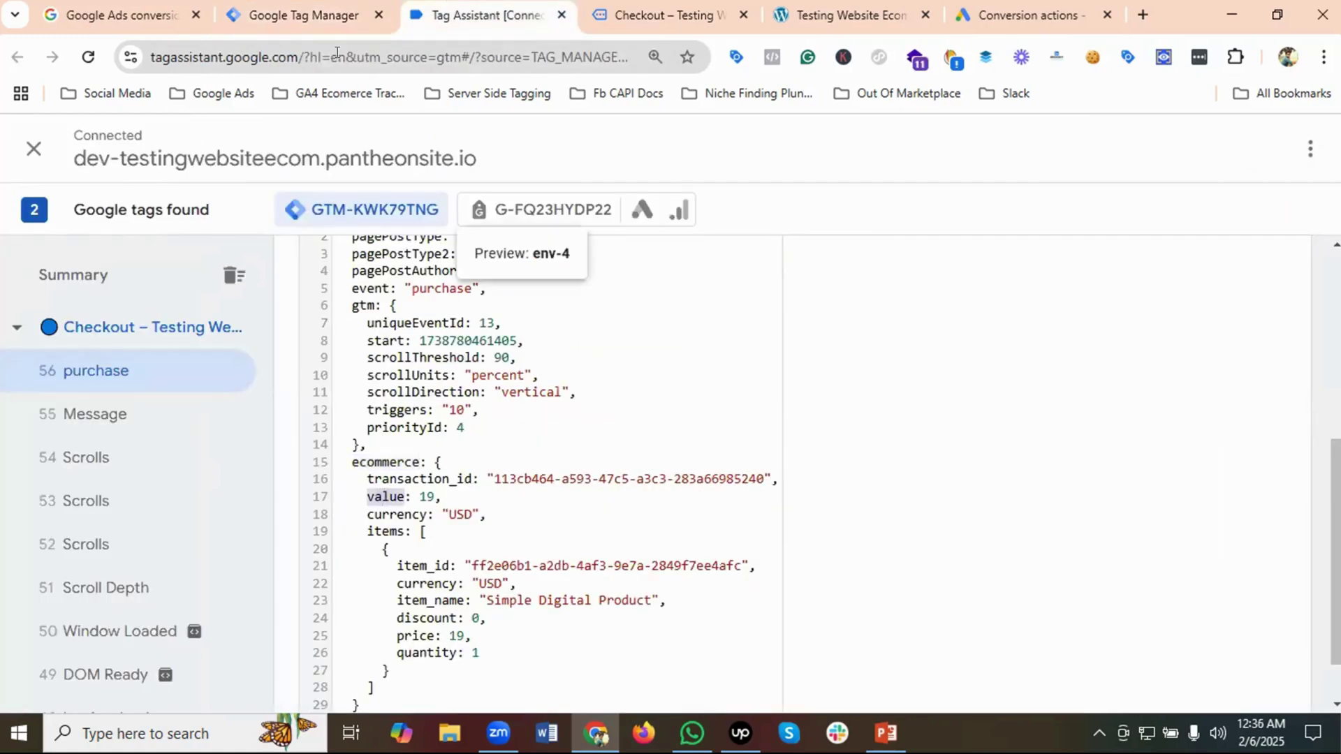
{"action": "left_click", "coordinate": [293, 15]}
{"action": "left_click", "coordinate": [461, 417]}
{"action": "type", "text": "."}
{"action": "key", "text": "ctrl+v"}
{"action": "left_click", "coordinate": [1233, 157]}
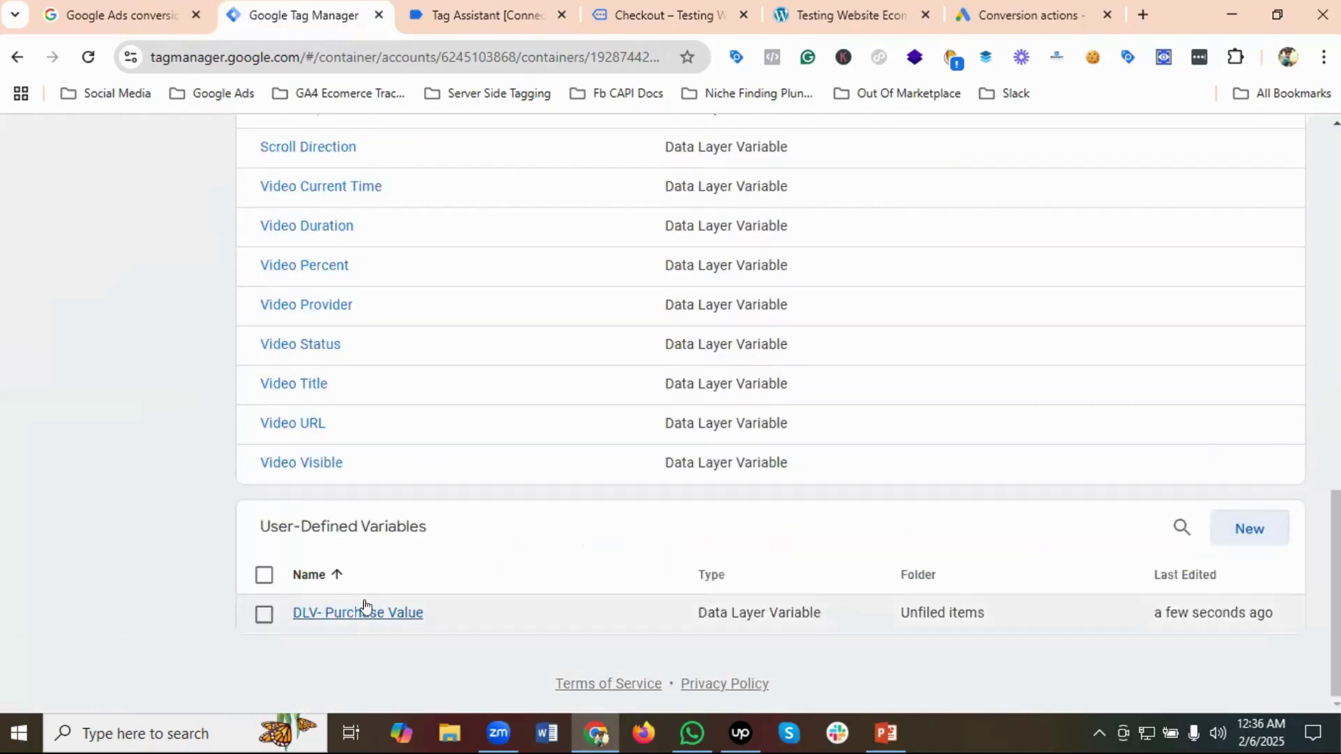
Duplicate DLV- Purchase Value and rename the copy 'DLV- Purchase Currency'
{"action": "left_click", "coordinate": [365, 610]}
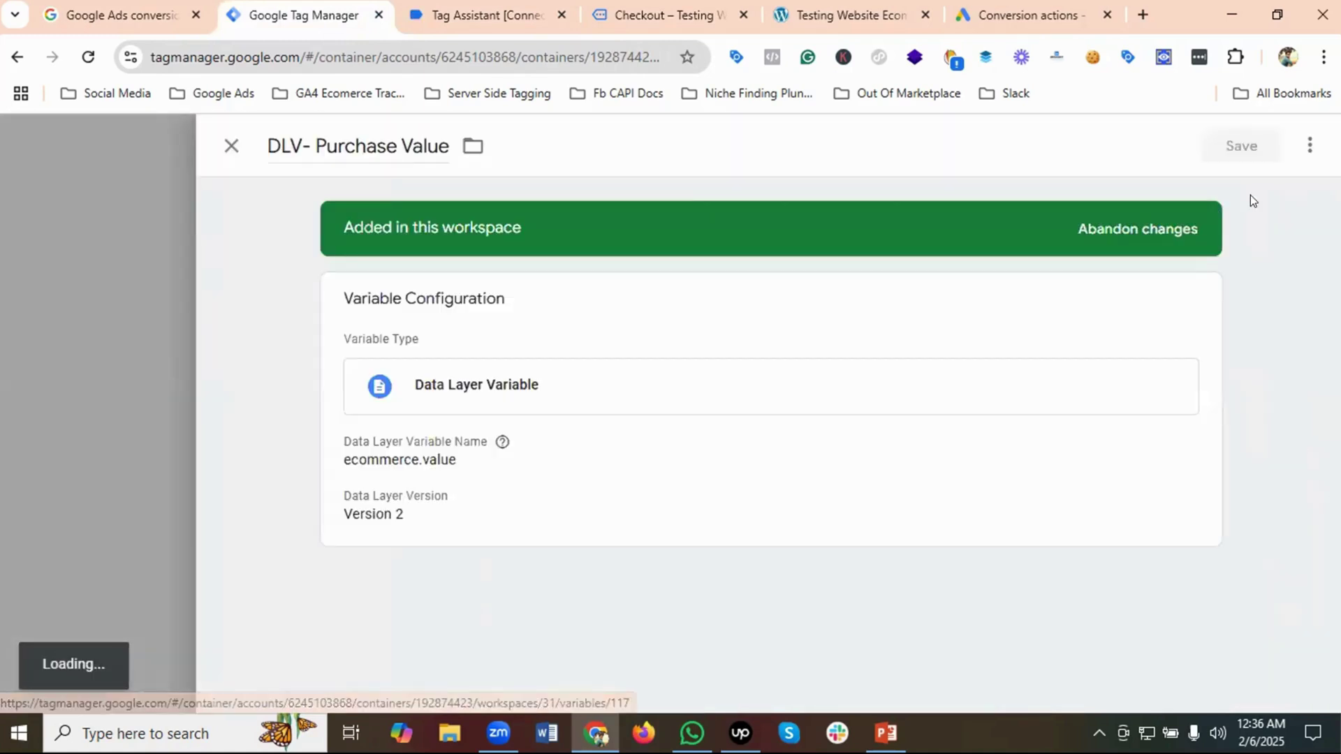
{"action": "left_click", "coordinate": [1303, 149]}
{"action": "left_click", "coordinate": [1254, 183]}
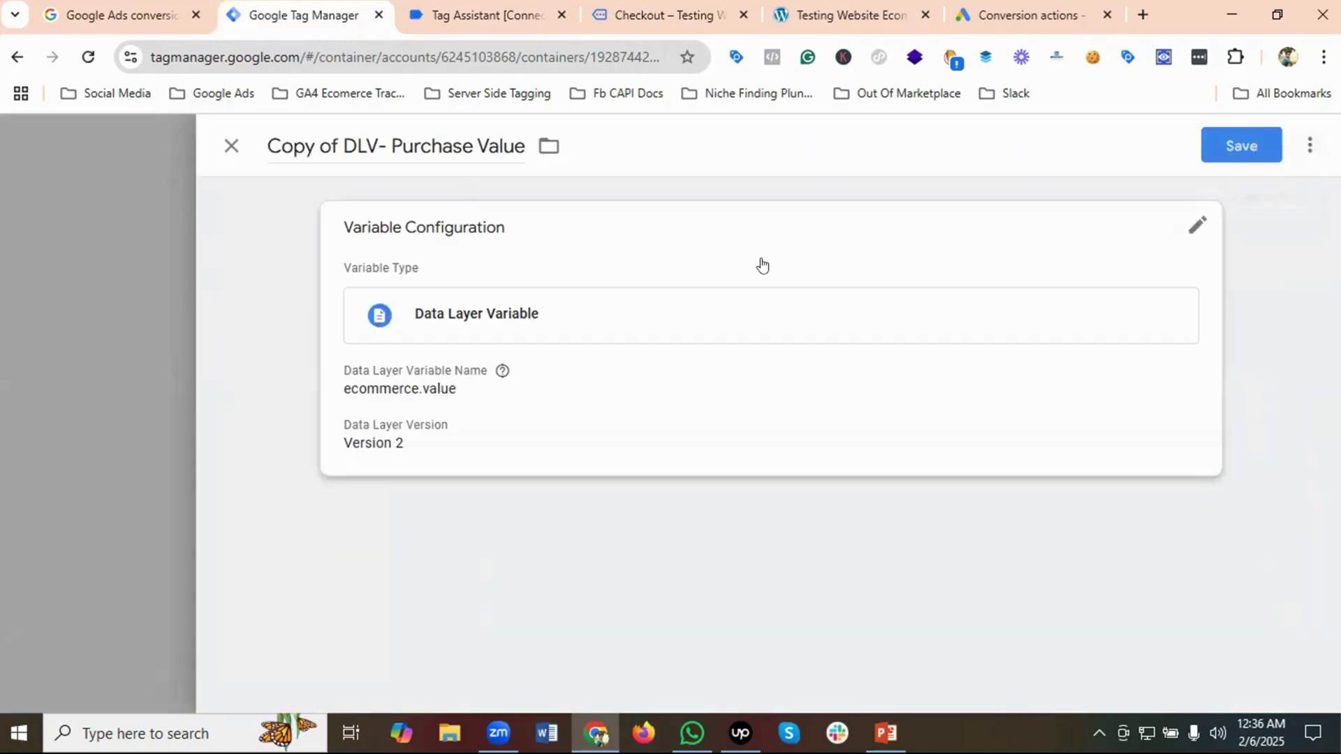
{"action": "left_click", "coordinate": [342, 146]}
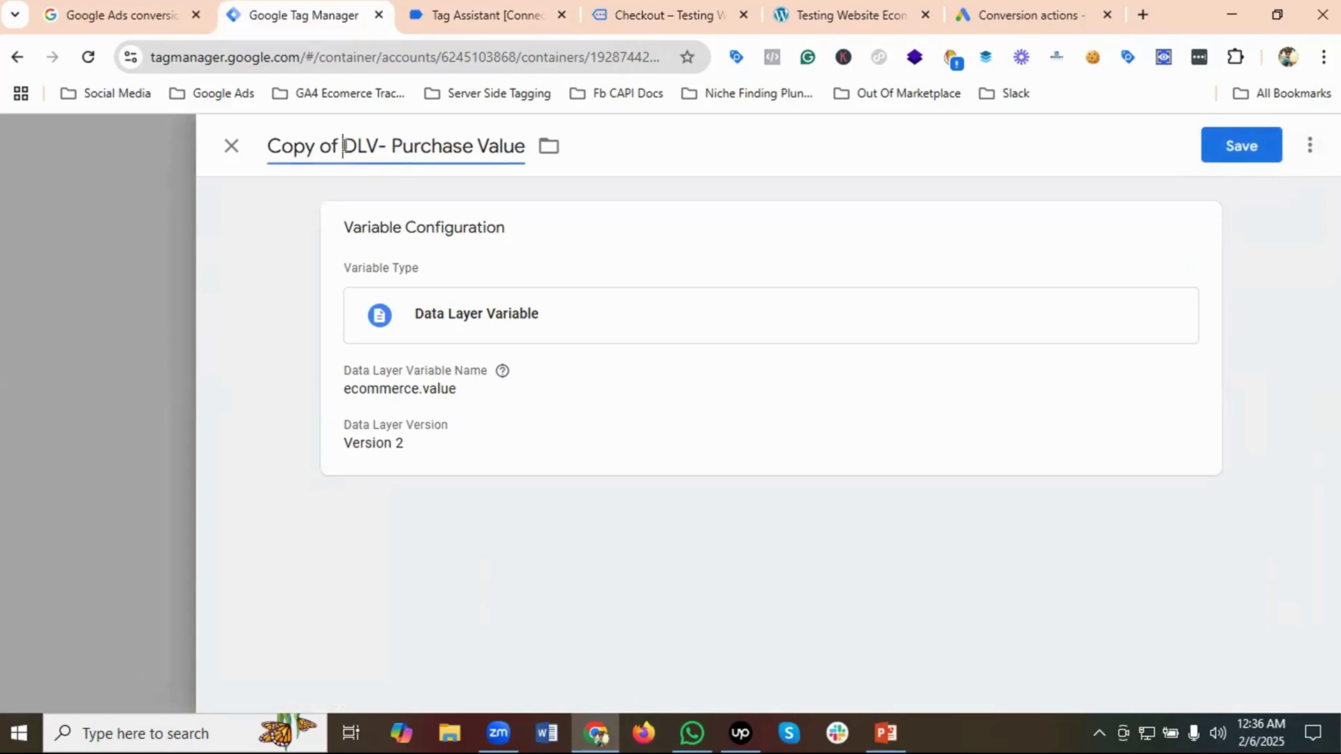
{"action": "key", "text": "BackSpace"}
{"action": "key", "text": "BackSpace"}
{"action": "key", "text": "BackSpace"}
{"action": "key", "text": "BackSpace"}
{"action": "key", "text": "BackSpace"}
{"action": "key", "text": "BackSpace"}
{"action": "key", "text": "BackSpace"}
{"action": "key", "text": "BackSpace"}
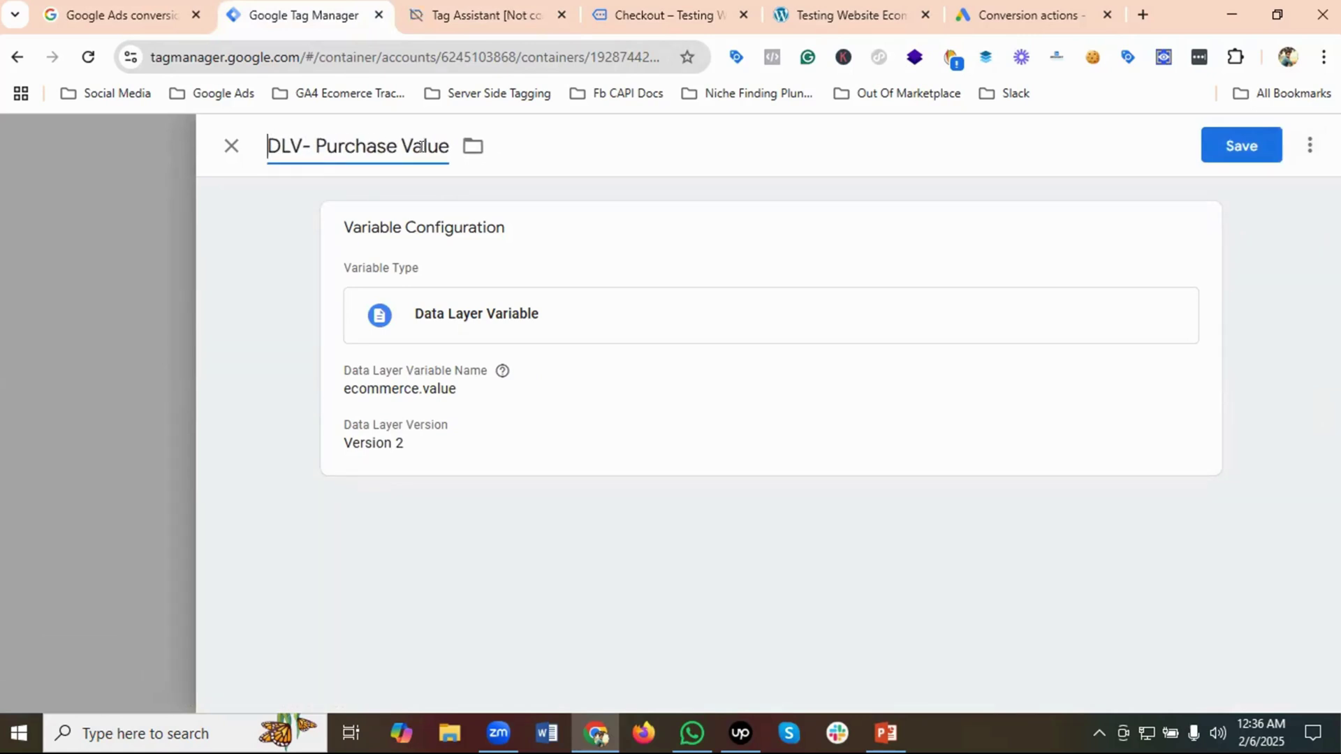
{"action": "double_click", "coordinate": [422, 146]}
{"action": "key", "text": "BackSpace"}
{"action": "type", "text": "Currency"}
Change the Data Layer Variable Name to ecommerce.currency using the copied key, and save
{"action": "left_click", "coordinate": [413, 392]}
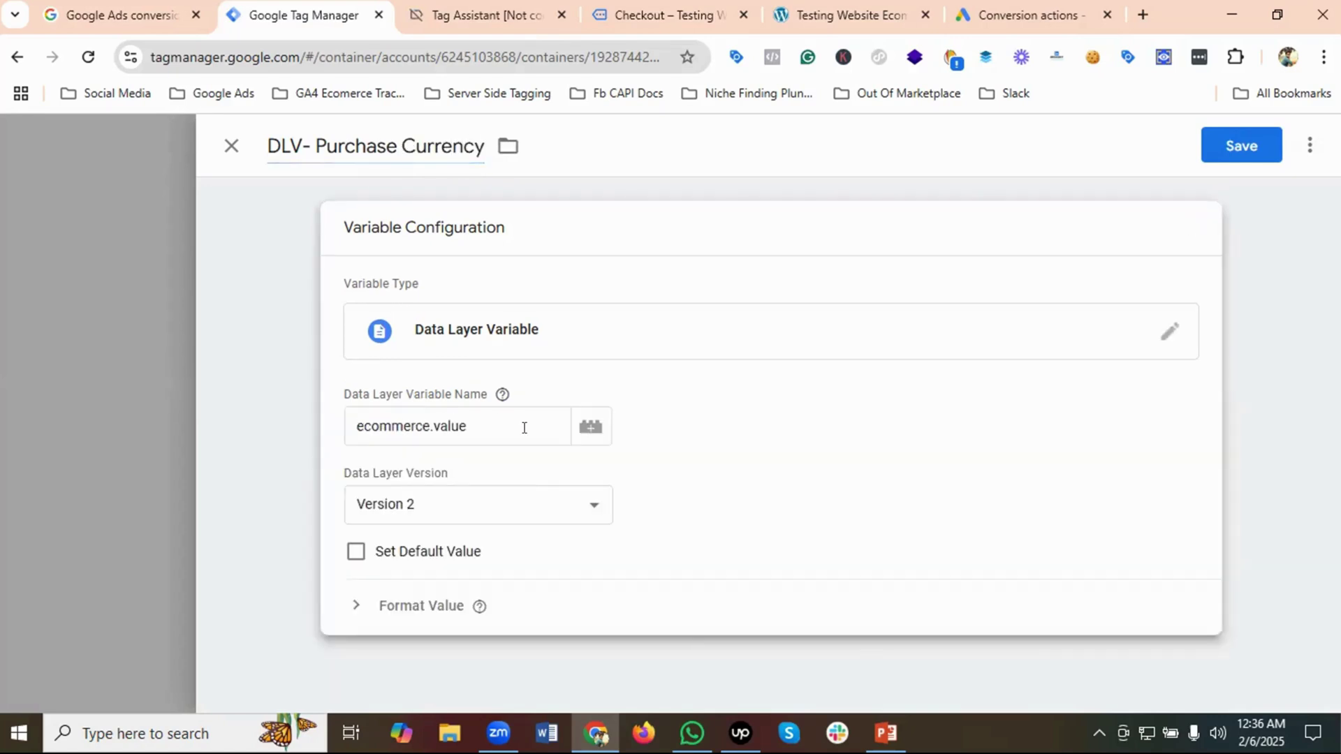
{"action": "left_click", "coordinate": [457, 8]}
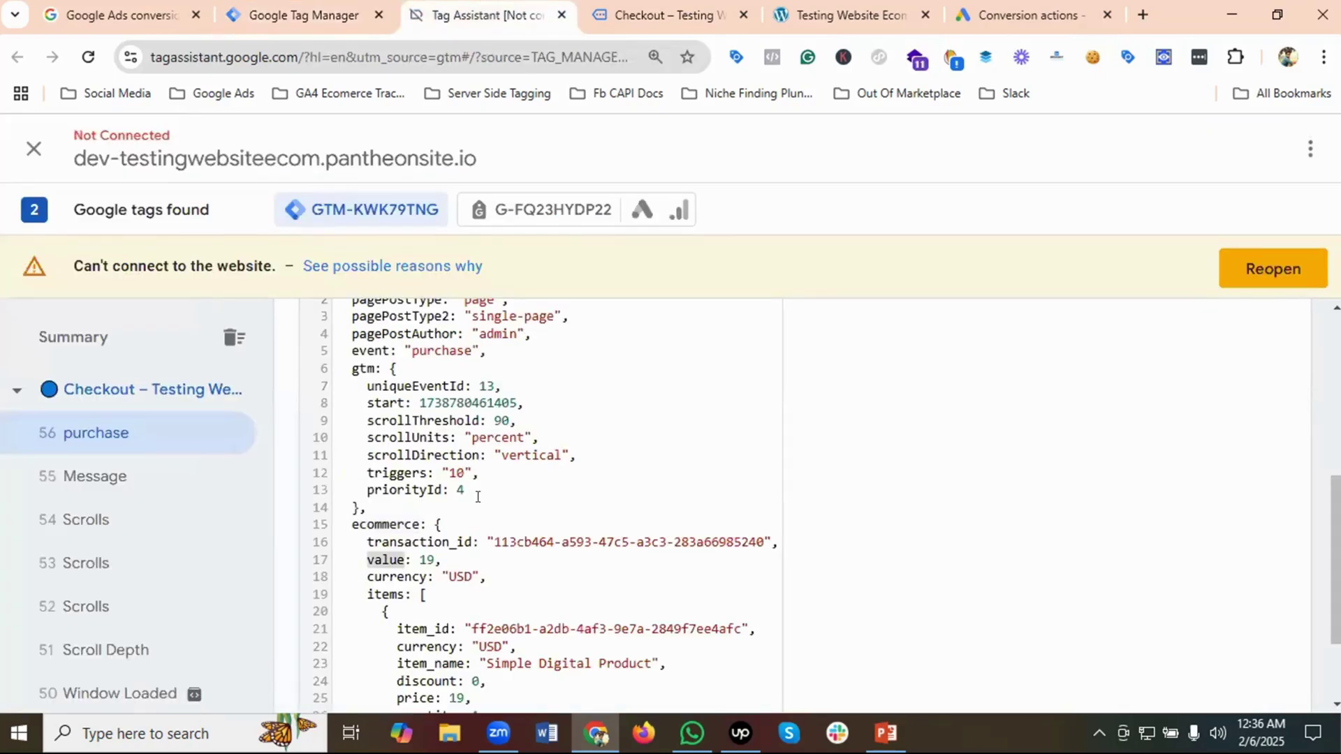
{"action": "scroll", "coordinate": [435, 469], "scroll_direction": "down", "scroll_amount": 3}
{"action": "double_click", "coordinate": [387, 480]}
{"action": "right_click", "coordinate": [388, 481]}
{"action": "left_click", "coordinate": [448, 204]}
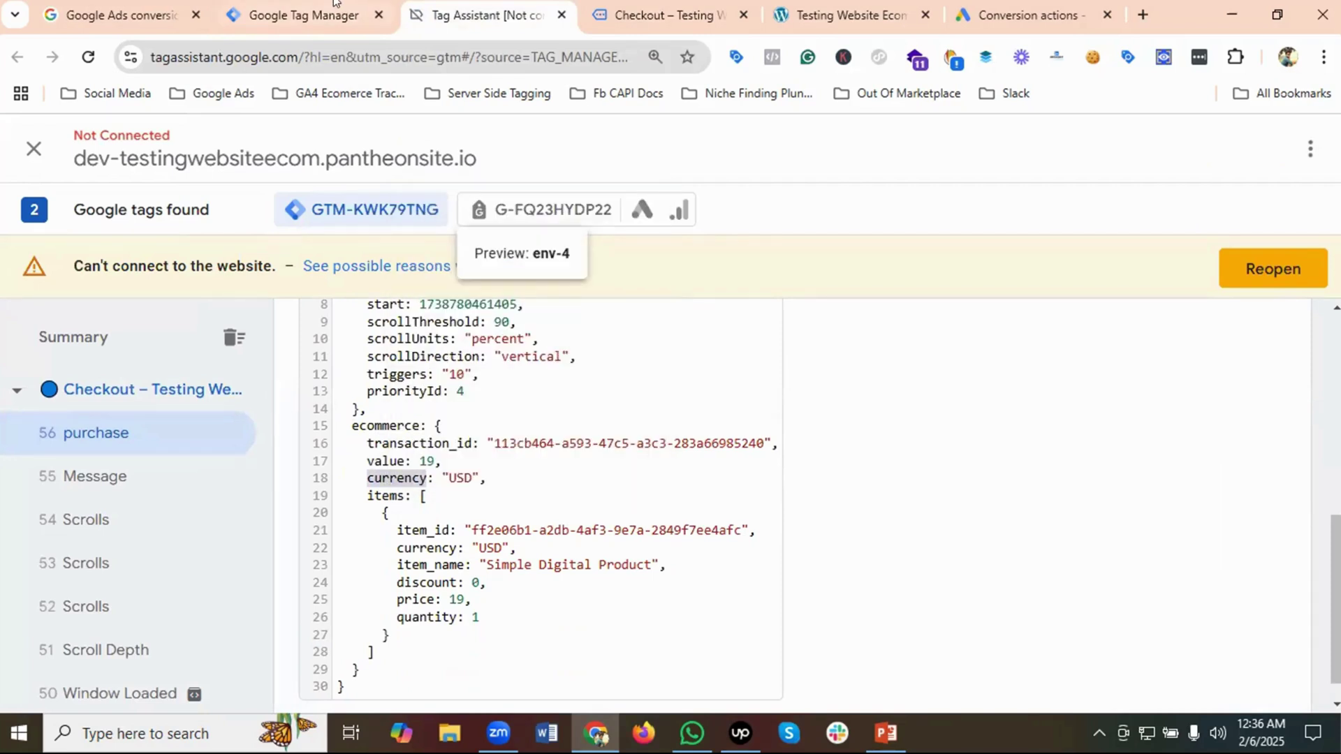
{"action": "key", "text": "ctrl+shift+Tab"}
{"action": "double_click", "coordinate": [450, 429]}
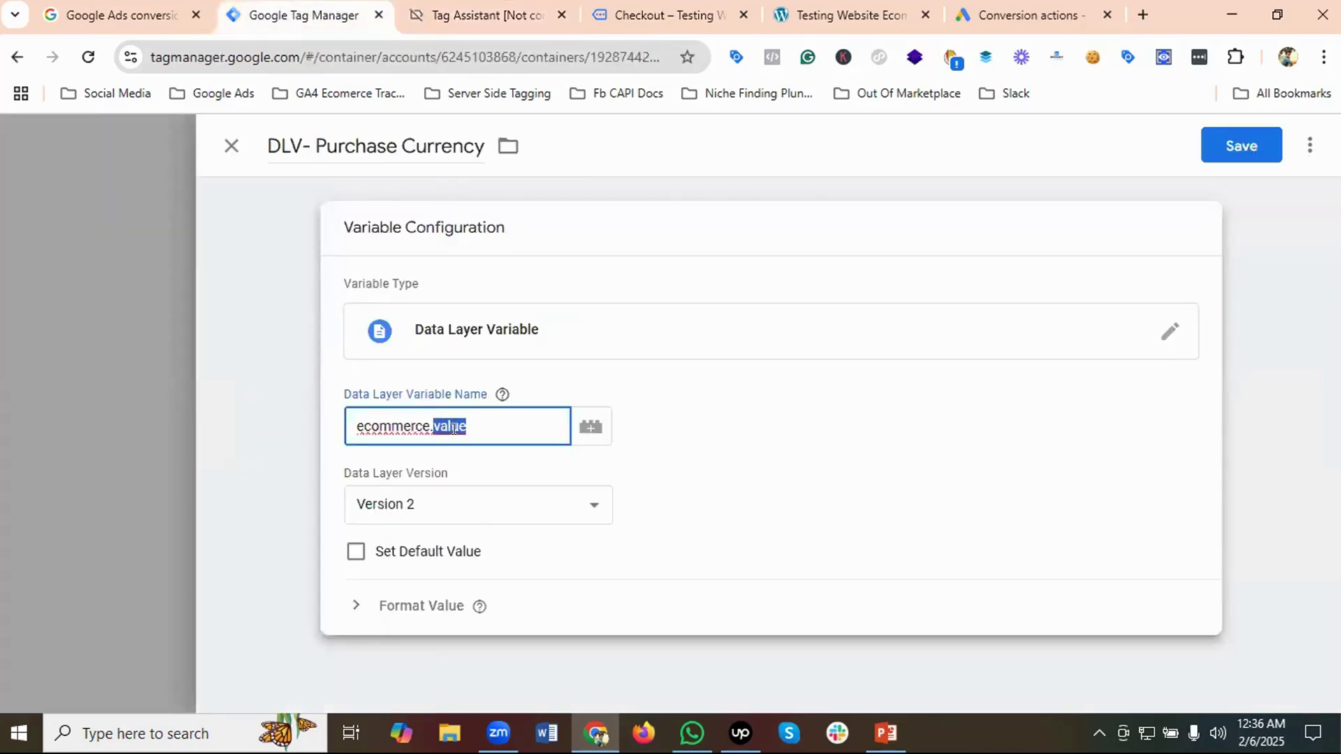
{"action": "key", "text": "ctrl+v"}
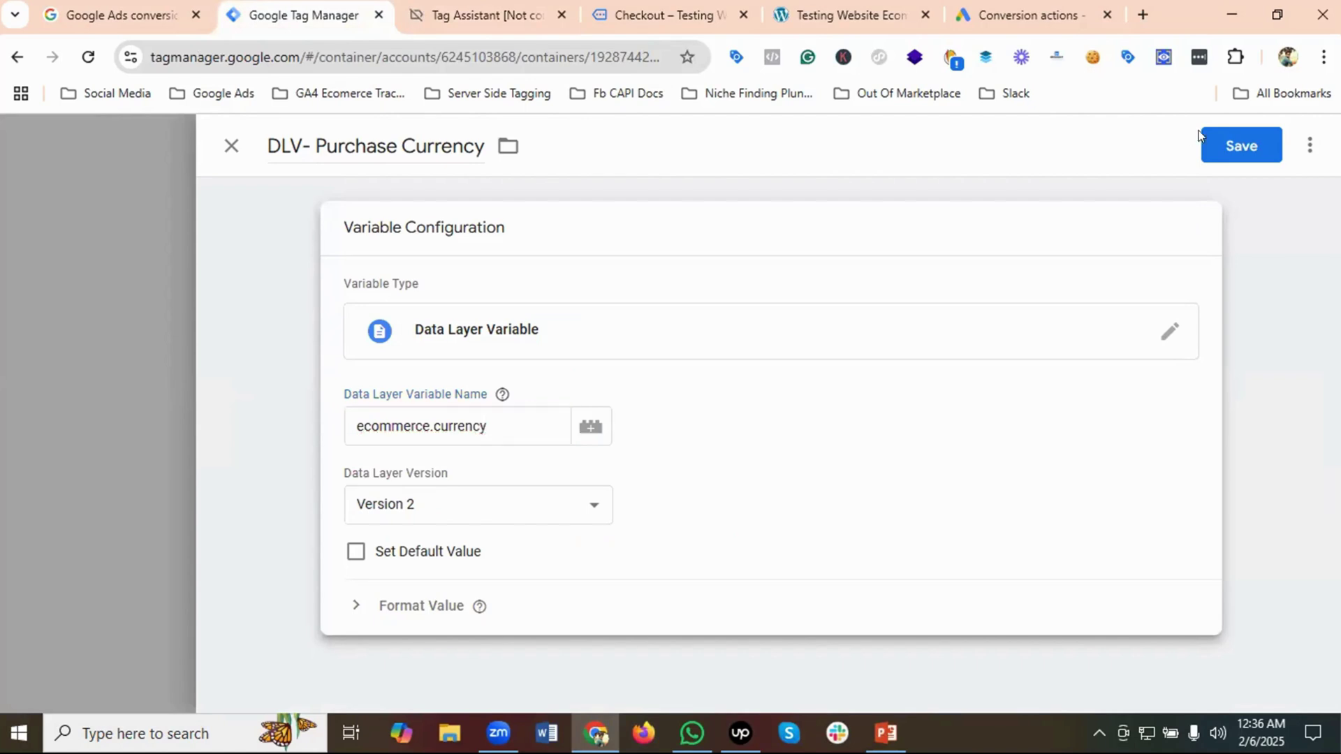
{"action": "left_click", "coordinate": [1239, 144]}
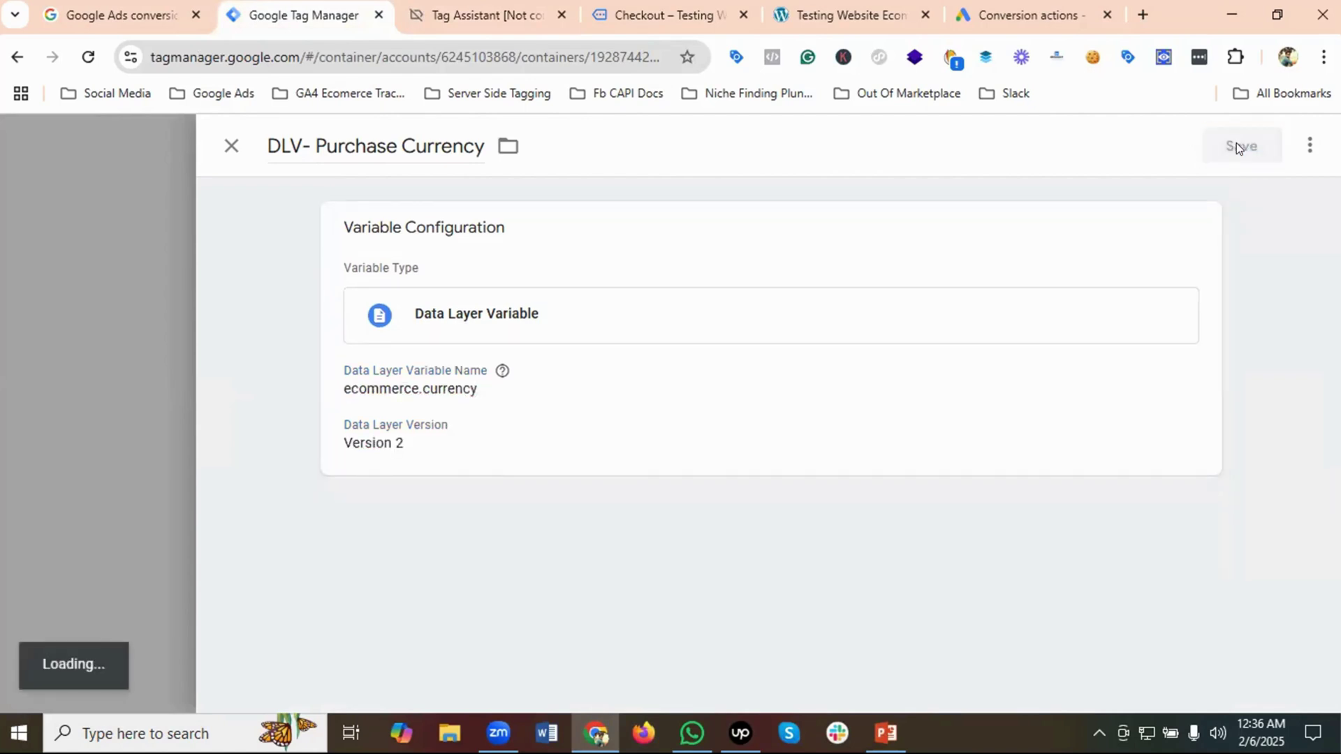
Duplicate DLV- Purchase Currency and rename the copy 'DLV- Purchase Transaction Id'
{"action": "scroll", "coordinate": [377, 489], "scroll_direction": "down", "scroll_amount": 1}
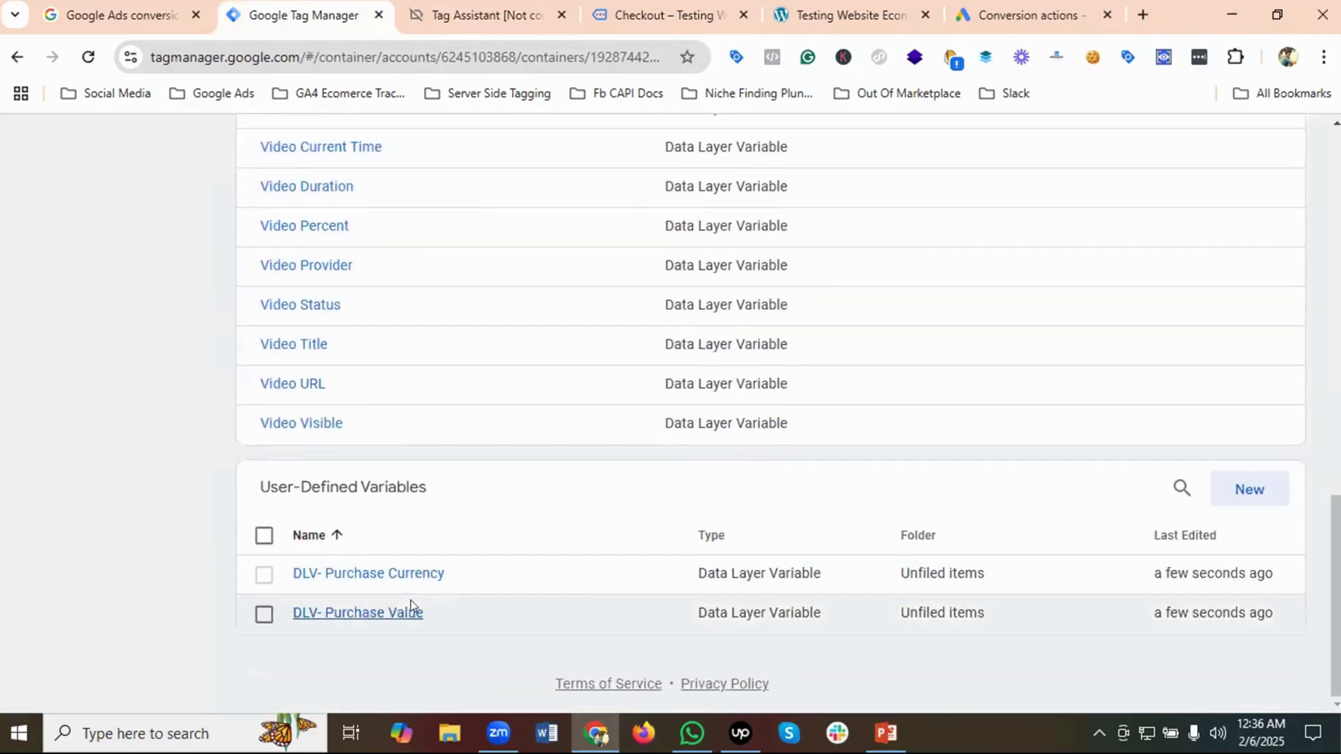
{"action": "left_click", "coordinate": [401, 573]}
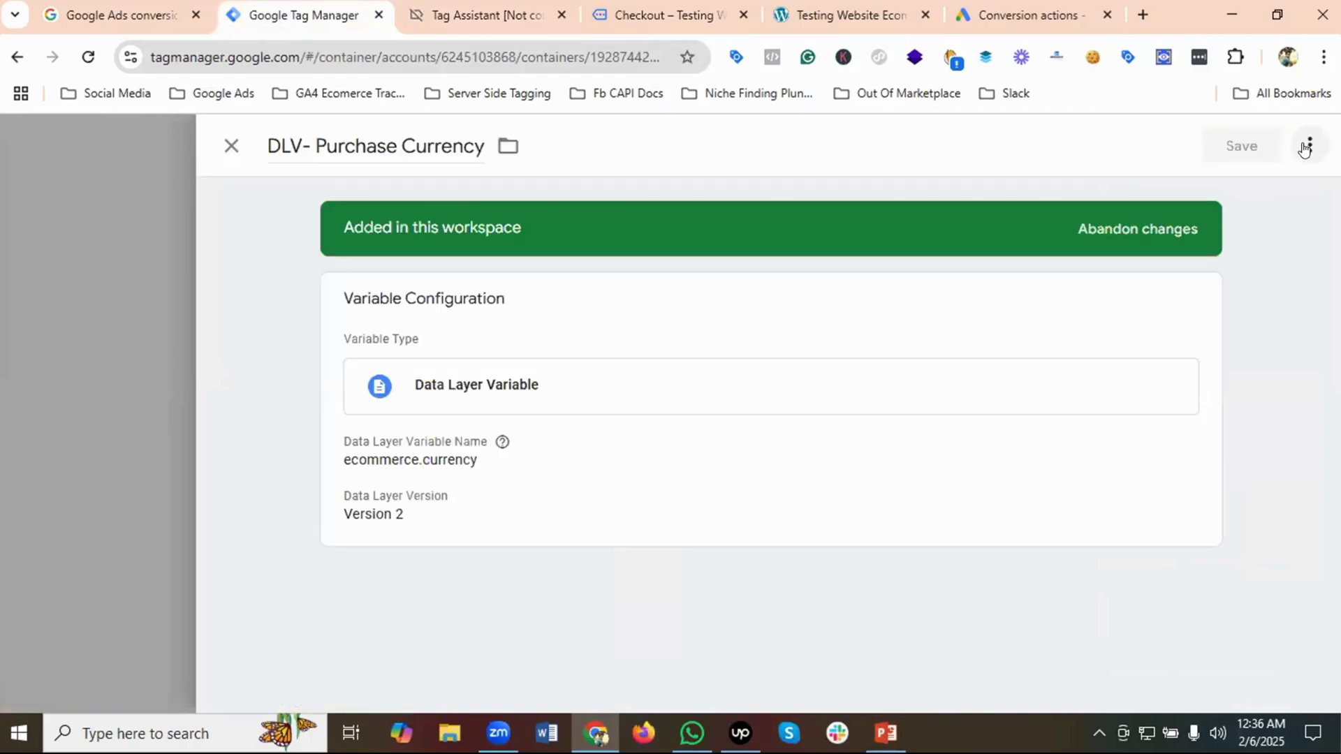
{"action": "left_click", "coordinate": [1309, 145]}
{"action": "left_click", "coordinate": [1242, 190]}
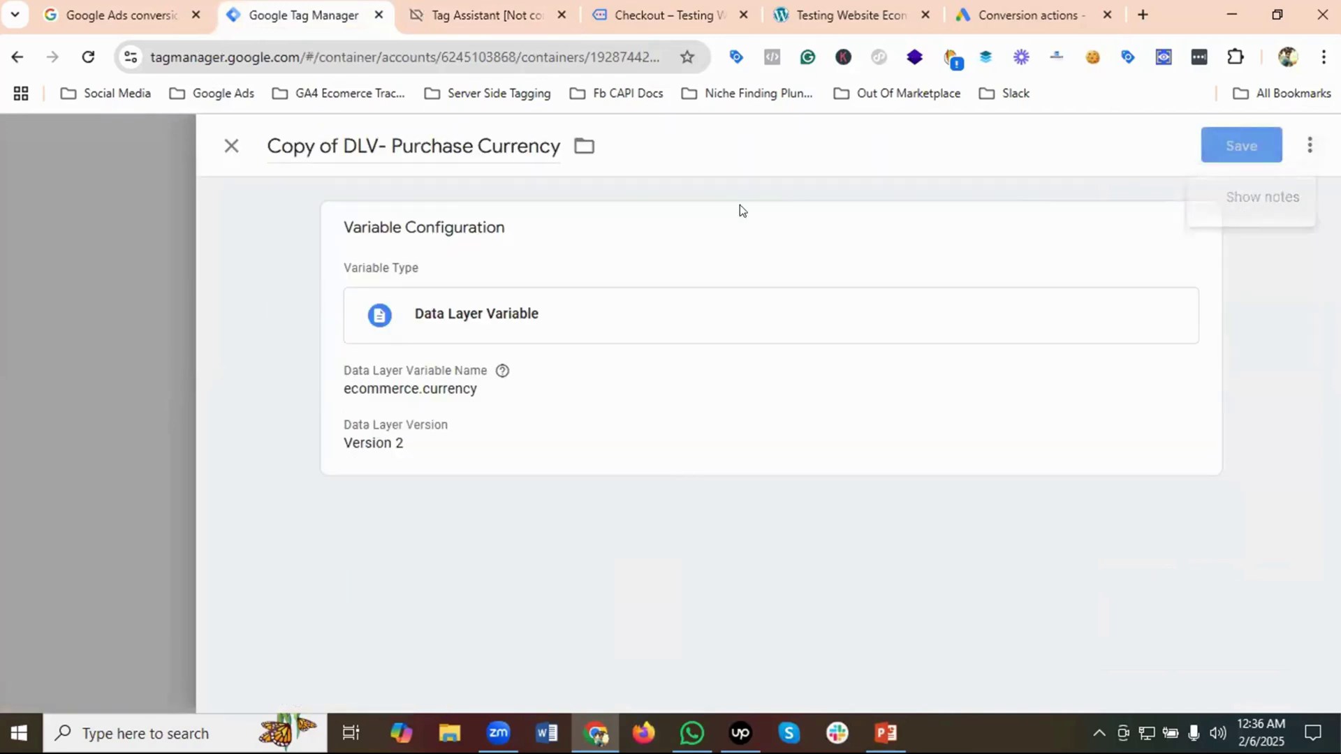
{"action": "left_click", "coordinate": [343, 145]}
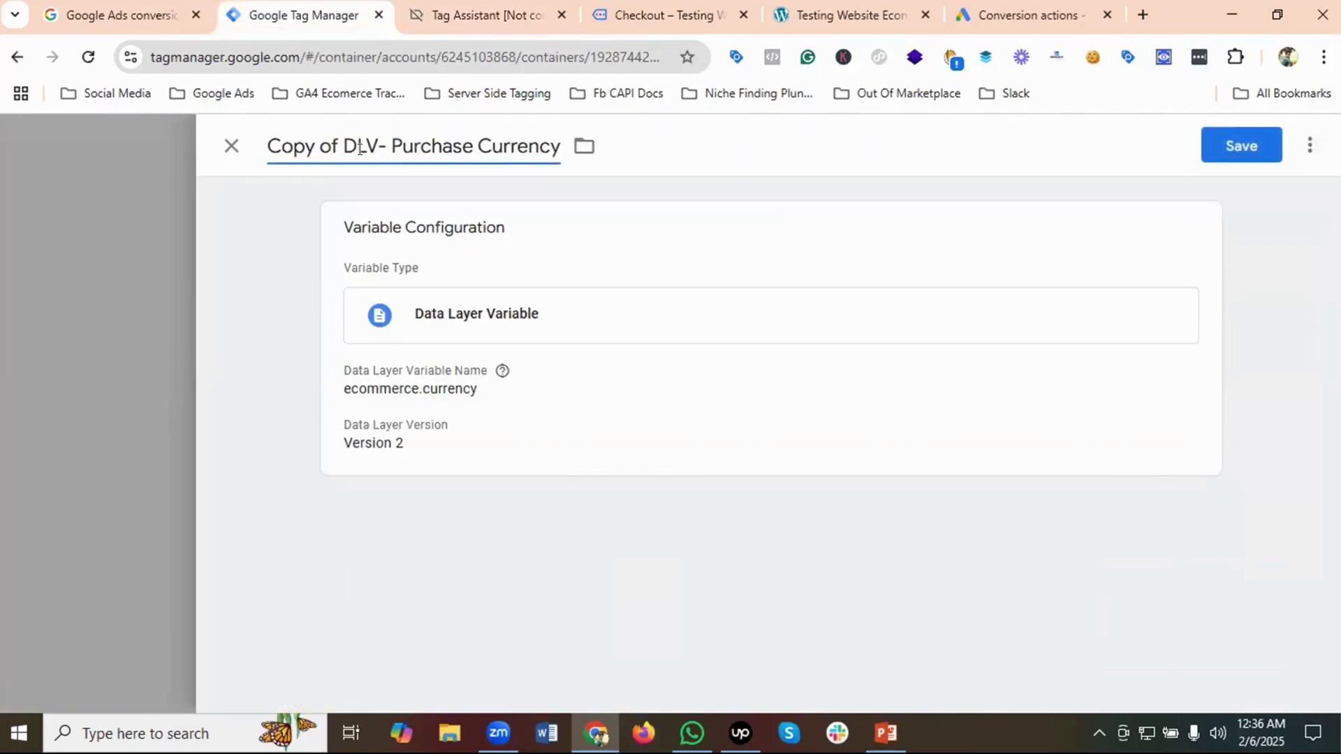
{"action": "key", "text": "BackSpace"}
{"action": "key", "text": "BackSpace"}
{"action": "key", "text": "BackSpace"}
{"action": "key", "text": "BackSpace"}
{"action": "key", "text": "BackSpace"}
{"action": "key", "text": "BackSpace"}
{"action": "key", "text": "BackSpace"}
{"action": "key", "text": "BackSpace"}
{"action": "double_click", "coordinate": [436, 147]}
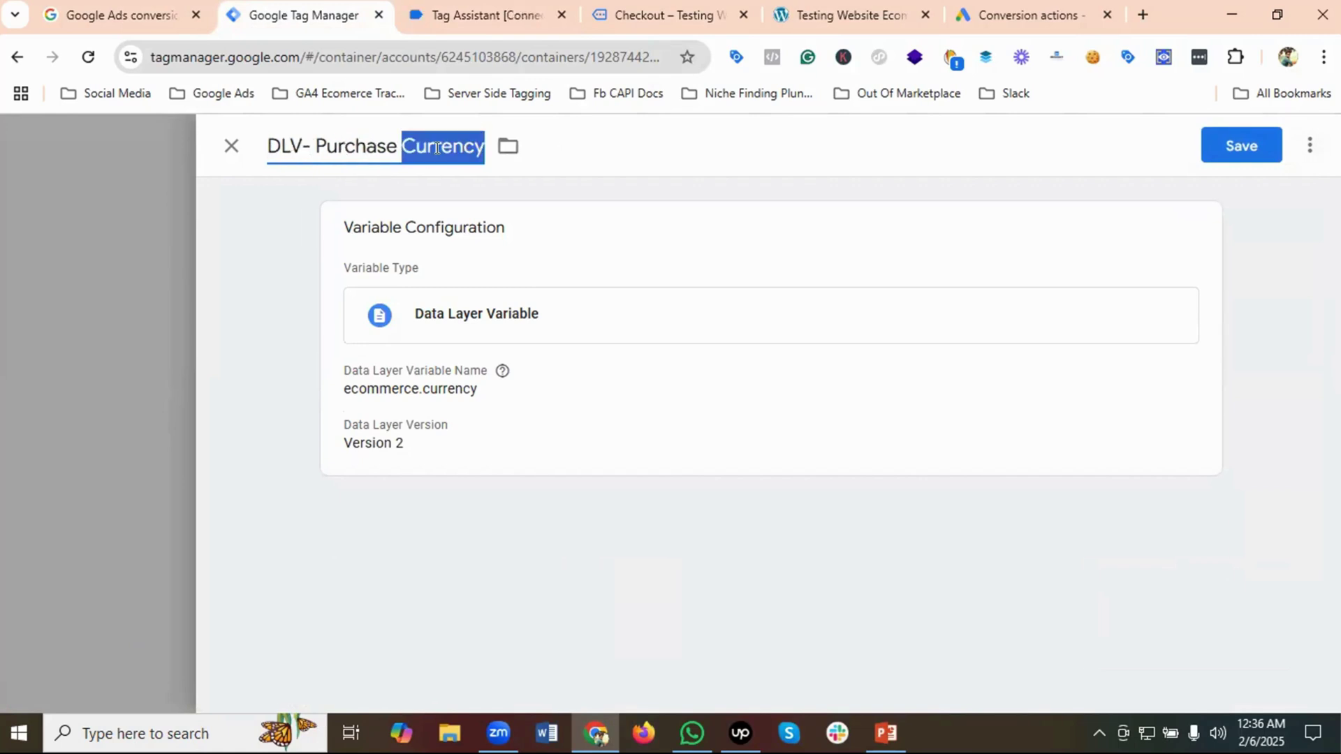
{"action": "key", "text": "BackSpace"}
{"action": "type", "text": "T"}
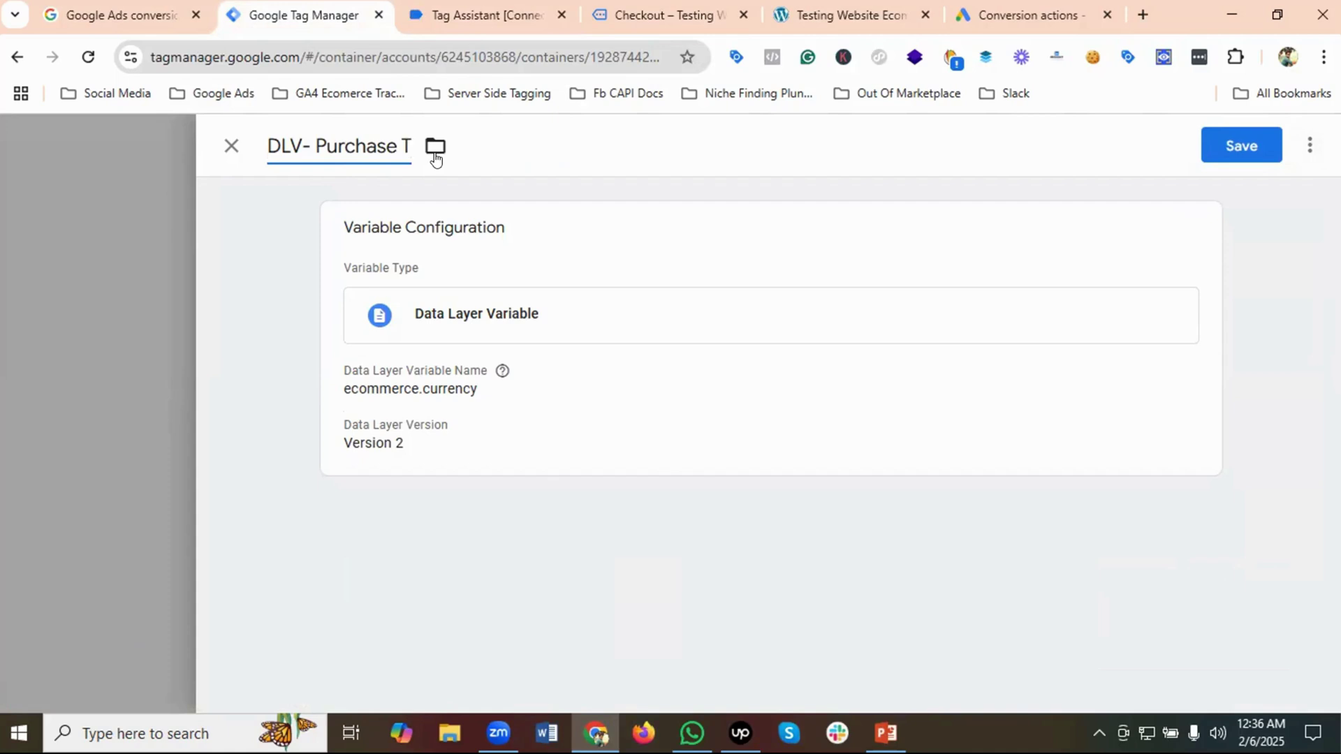
{"action": "type", "text": "ransaction Id"}
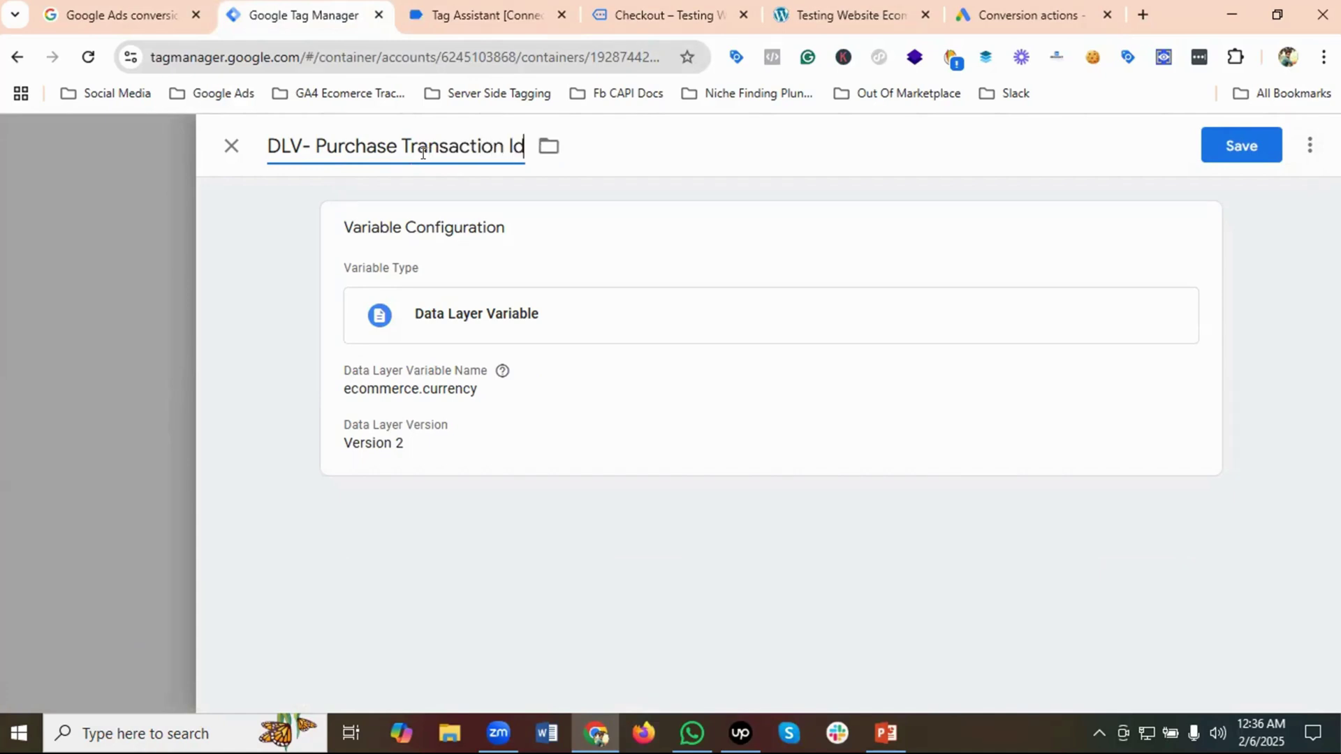
Change the Data Layer Variable Name to ecommerce.transaction_id and save the variable
{"action": "left_click", "coordinate": [407, 399]}
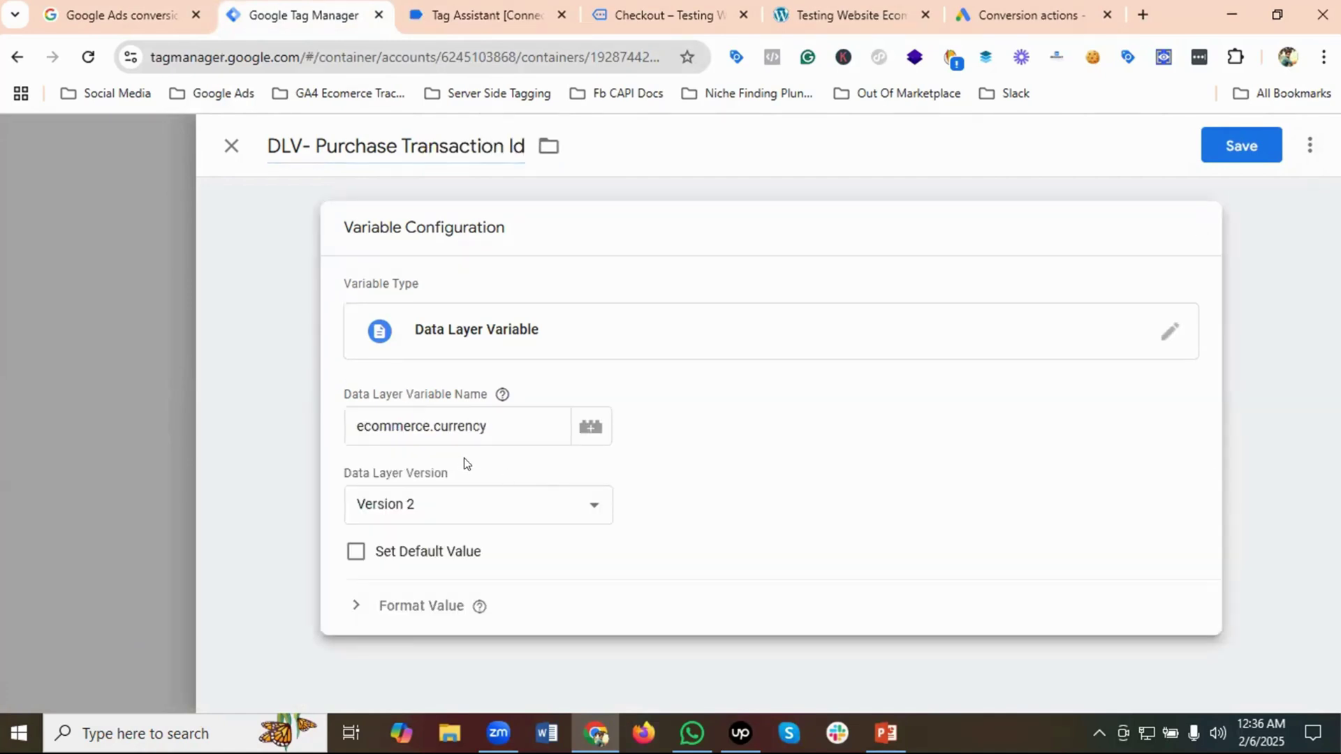
{"action": "left_click", "coordinate": [484, 14]}
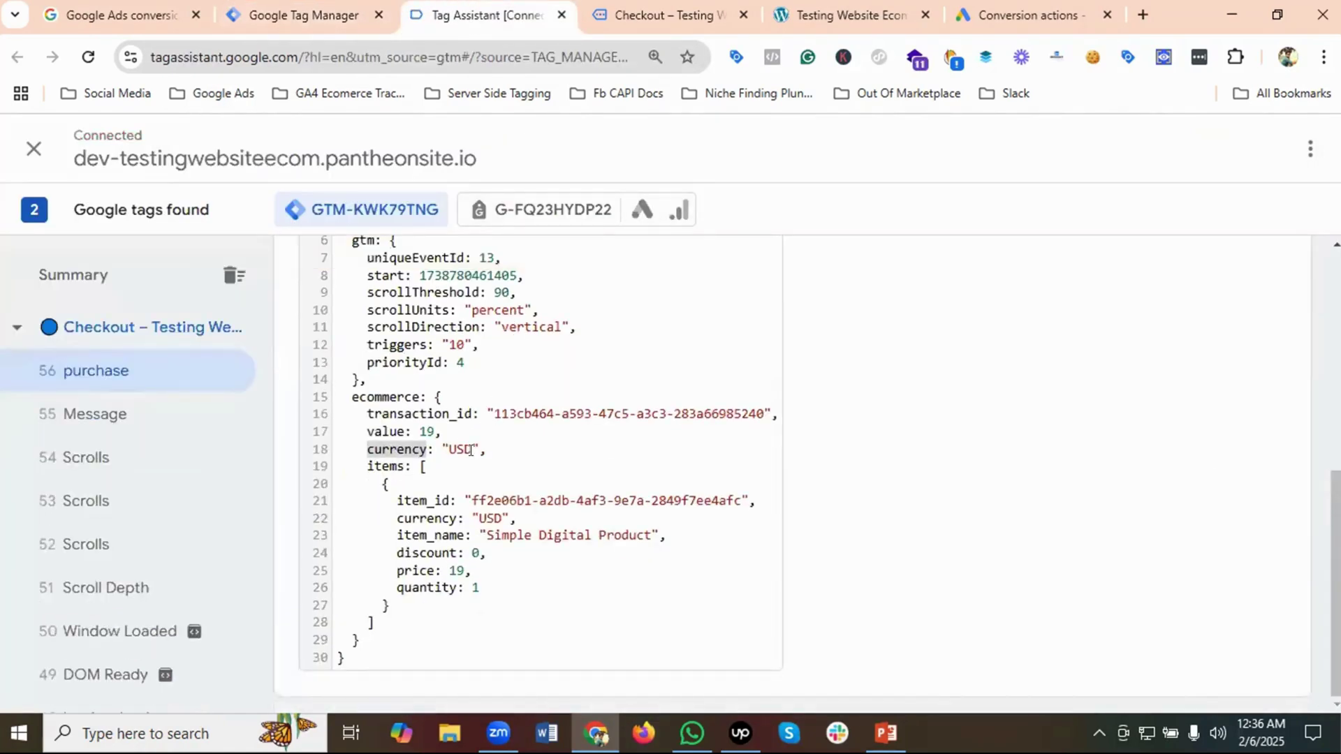
{"action": "double_click", "coordinate": [387, 415]}
{"action": "right_click", "coordinate": [422, 416]}
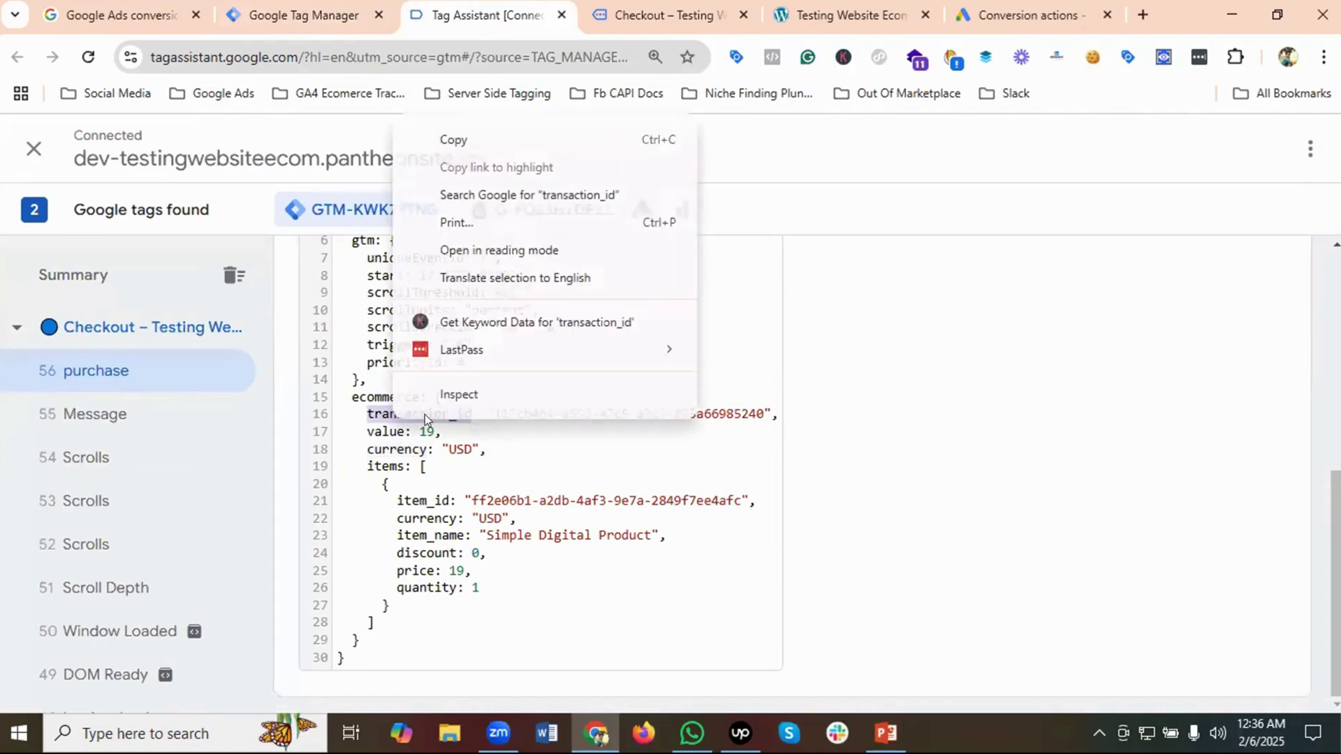
{"action": "left_click", "coordinate": [454, 139]}
{"action": "left_click", "coordinate": [314, 10]}
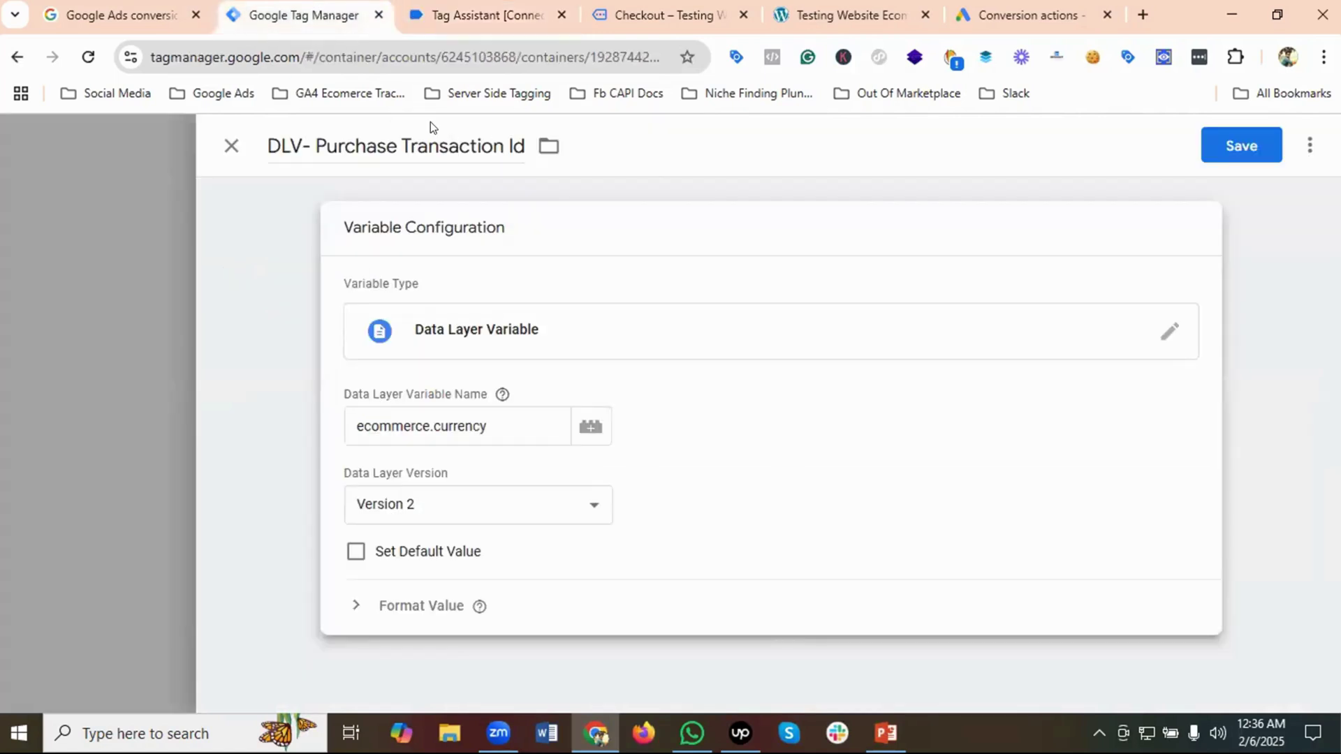
{"action": "double_click", "coordinate": [463, 423]}
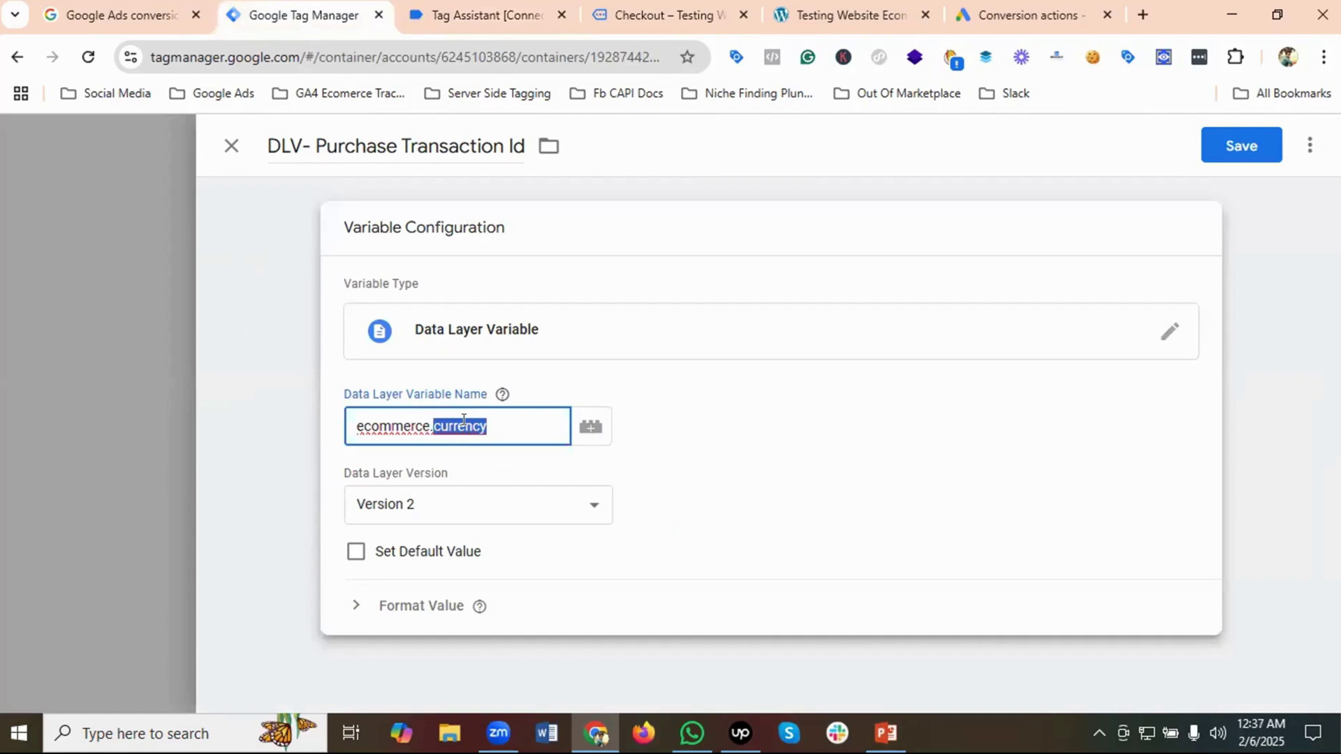
{"action": "key", "text": "ctrl+v"}
{"action": "left_click", "coordinate": [795, 419]}
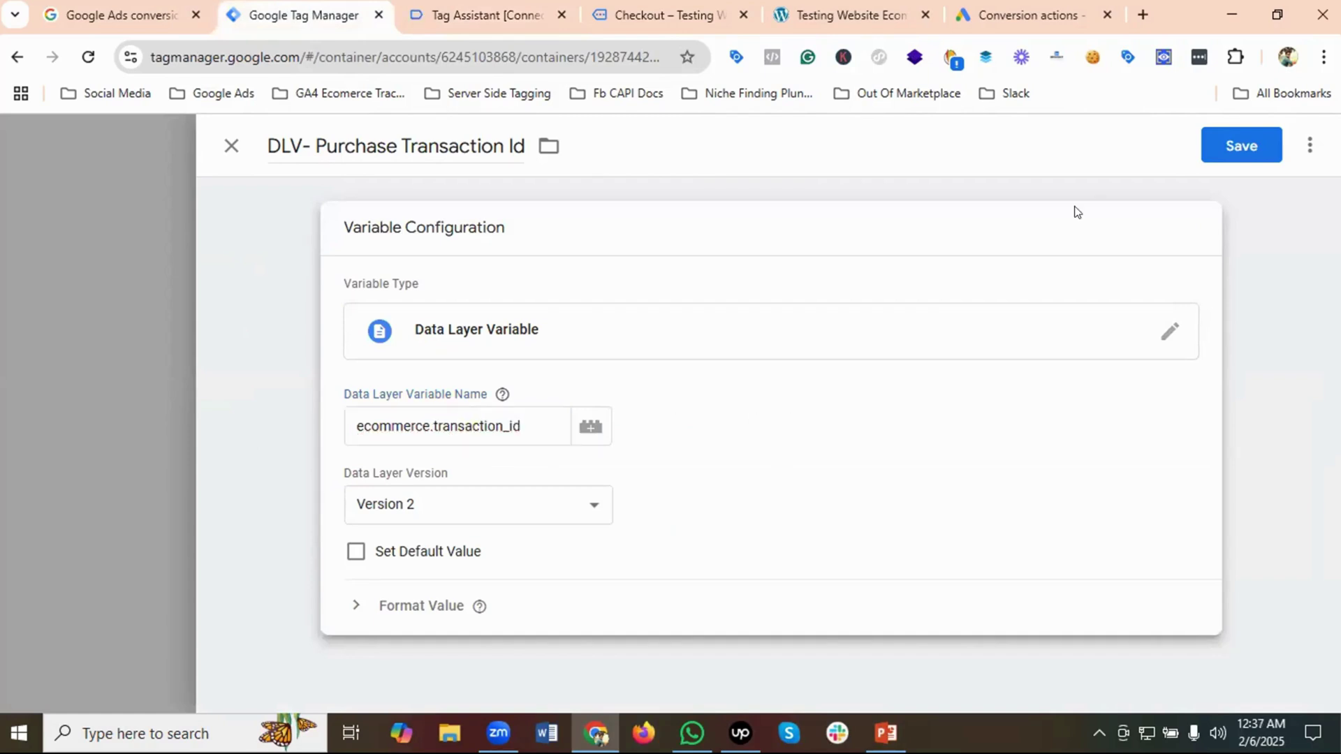
{"action": "left_click", "coordinate": [1261, 147]}
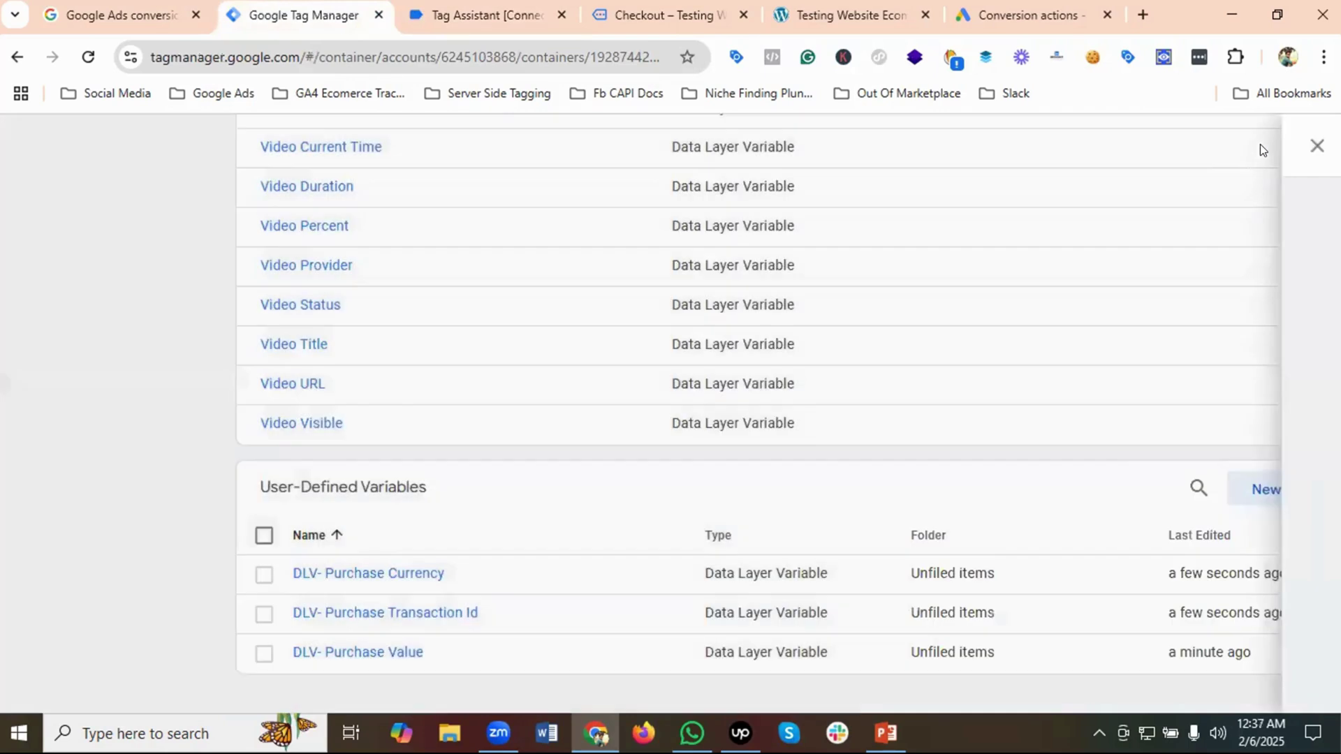
{"action": "scroll", "coordinate": [81, 295], "scroll_direction": "up", "scroll_amount": 15}
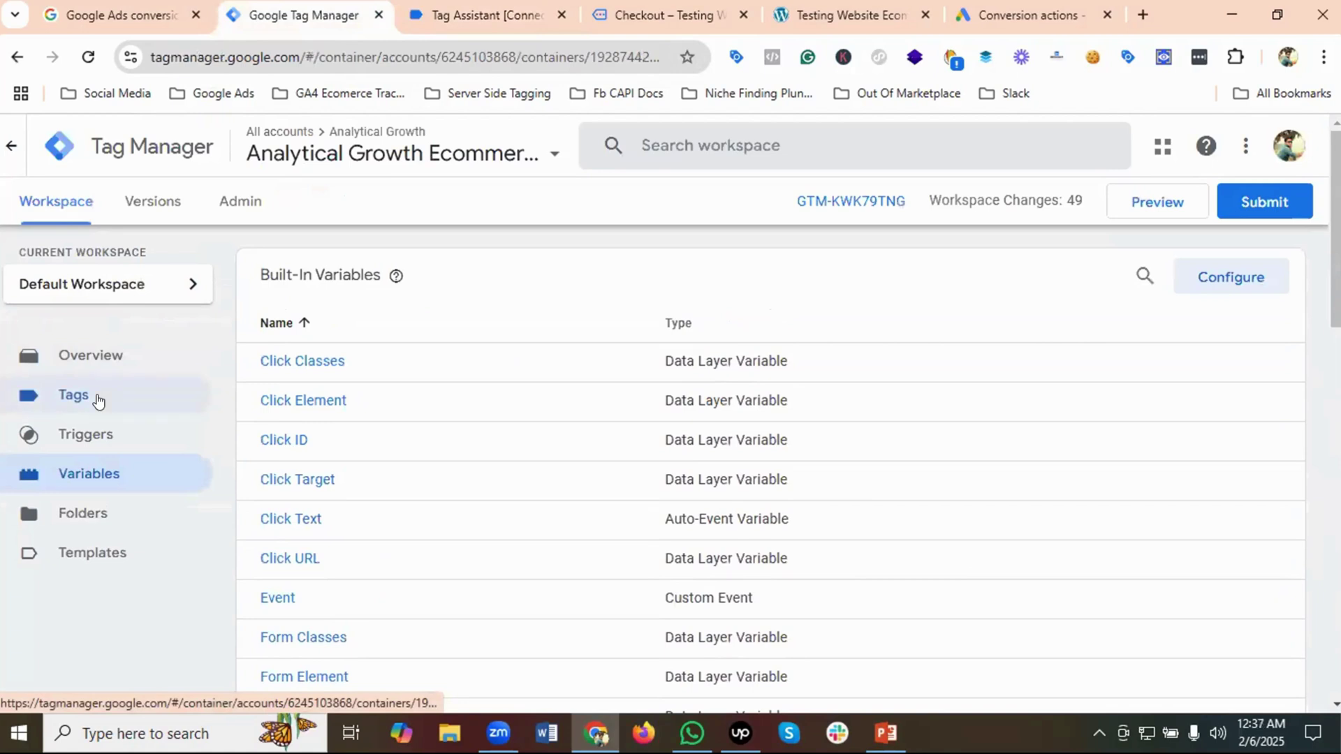
In the Google Ads Conversion - Purchase tag, set Conversion Value to DLV- Purchase Value
{"action": "left_click", "coordinate": [99, 395]}
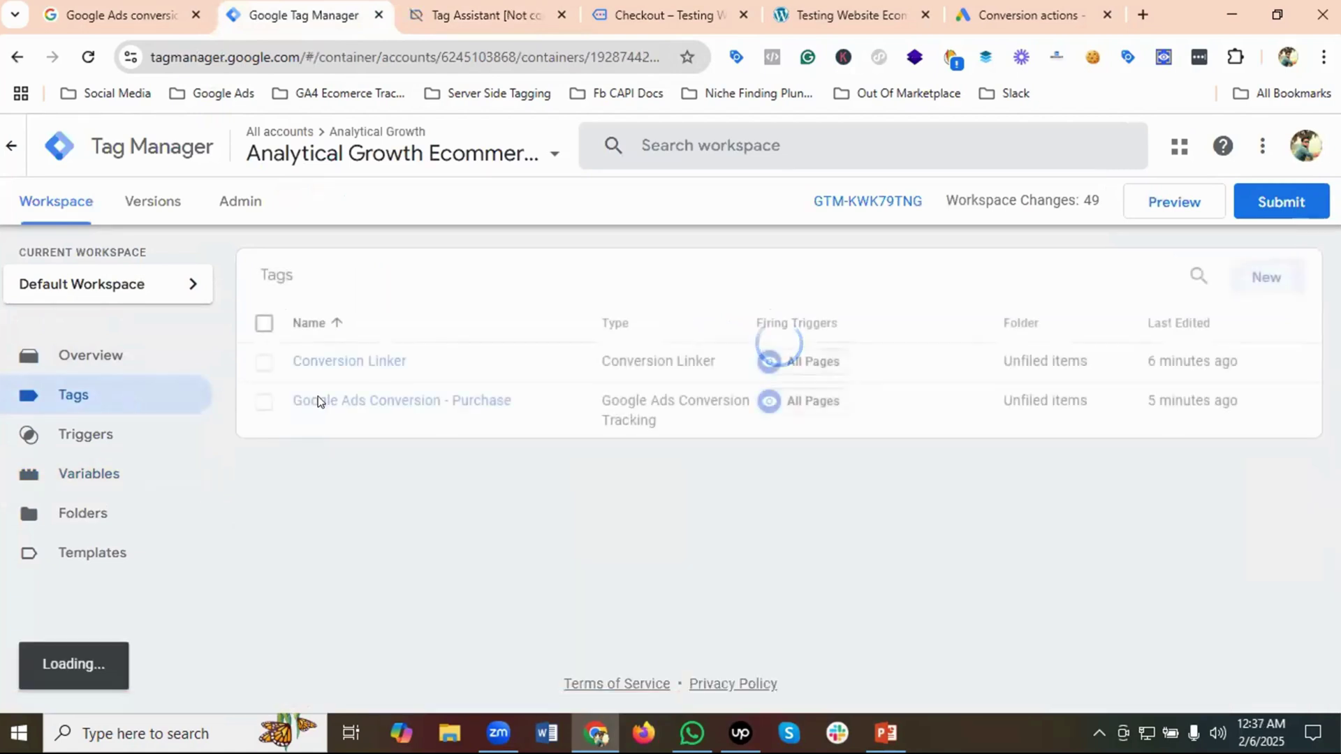
{"action": "left_click", "coordinate": [416, 412]}
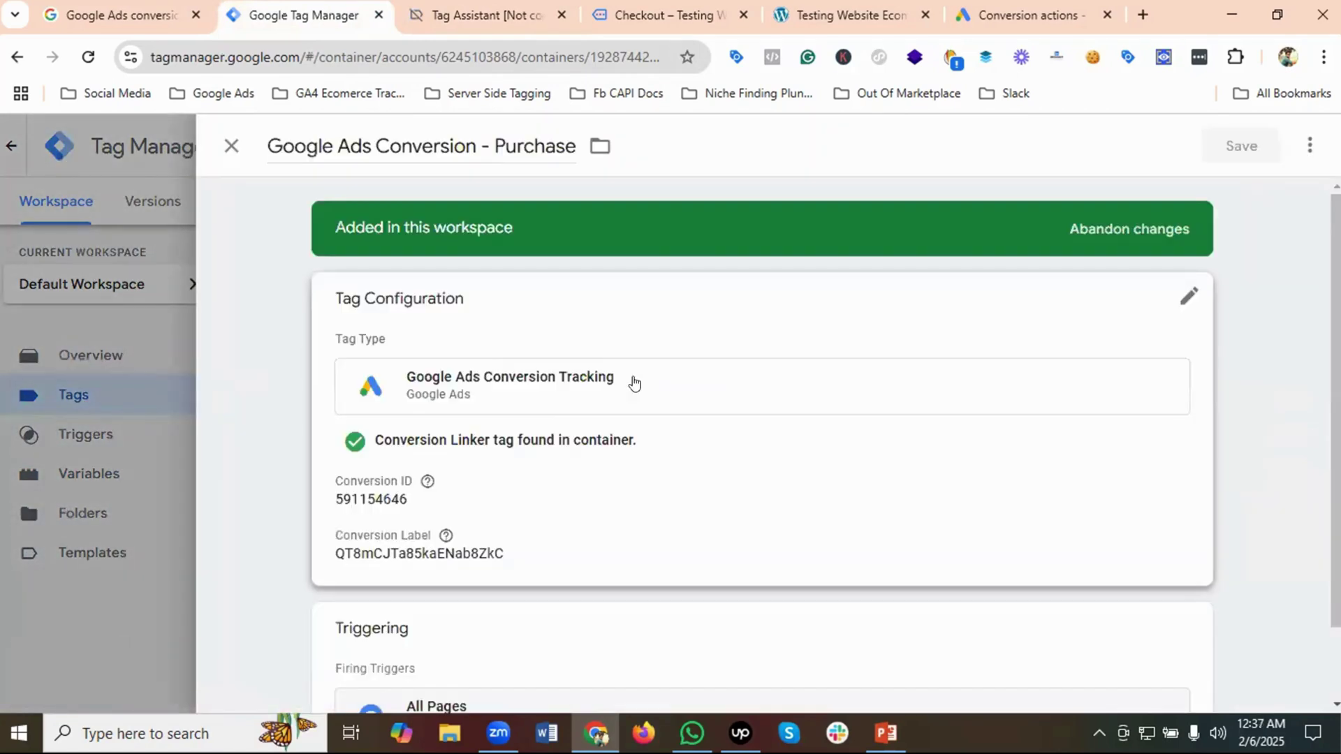
{"action": "scroll", "coordinate": [531, 419], "scroll_direction": "down", "scroll_amount": 1}
{"action": "scroll", "coordinate": [517, 423], "scroll_direction": "down", "scroll_amount": 3}
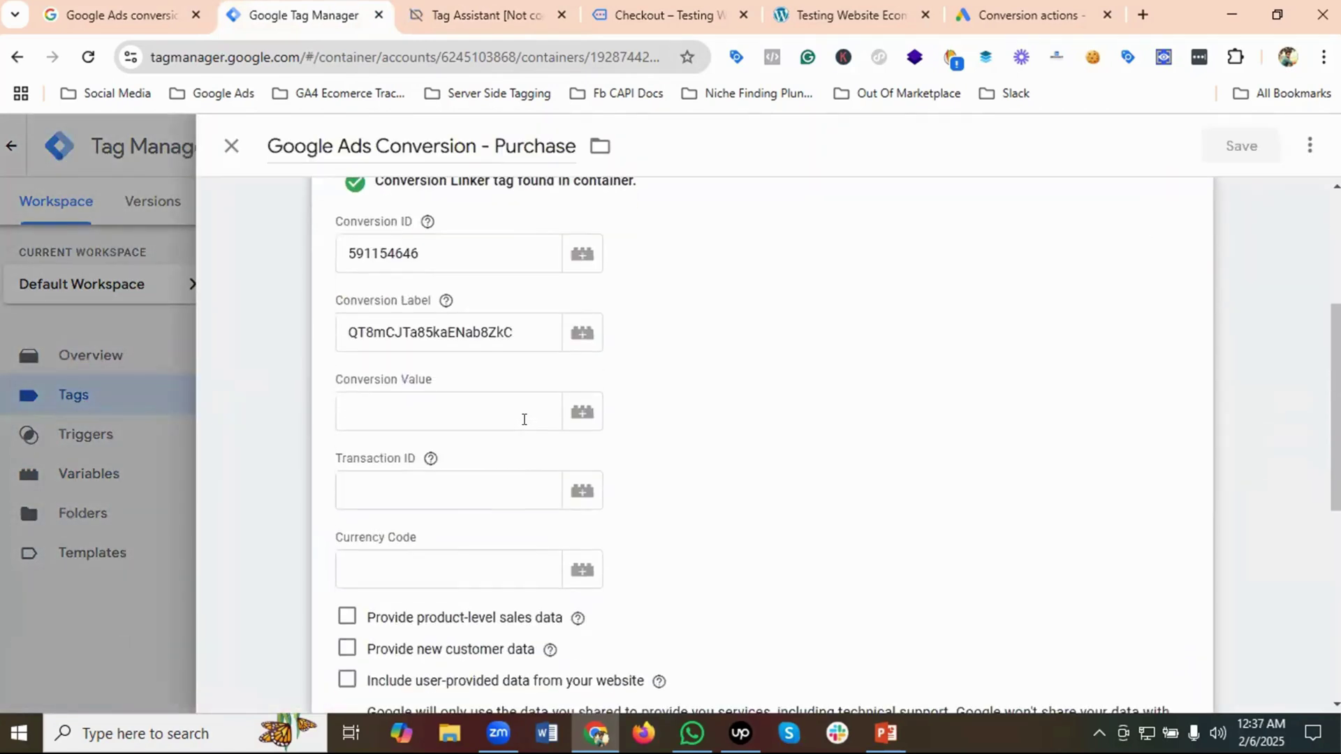
{"action": "left_click", "coordinate": [399, 404]}
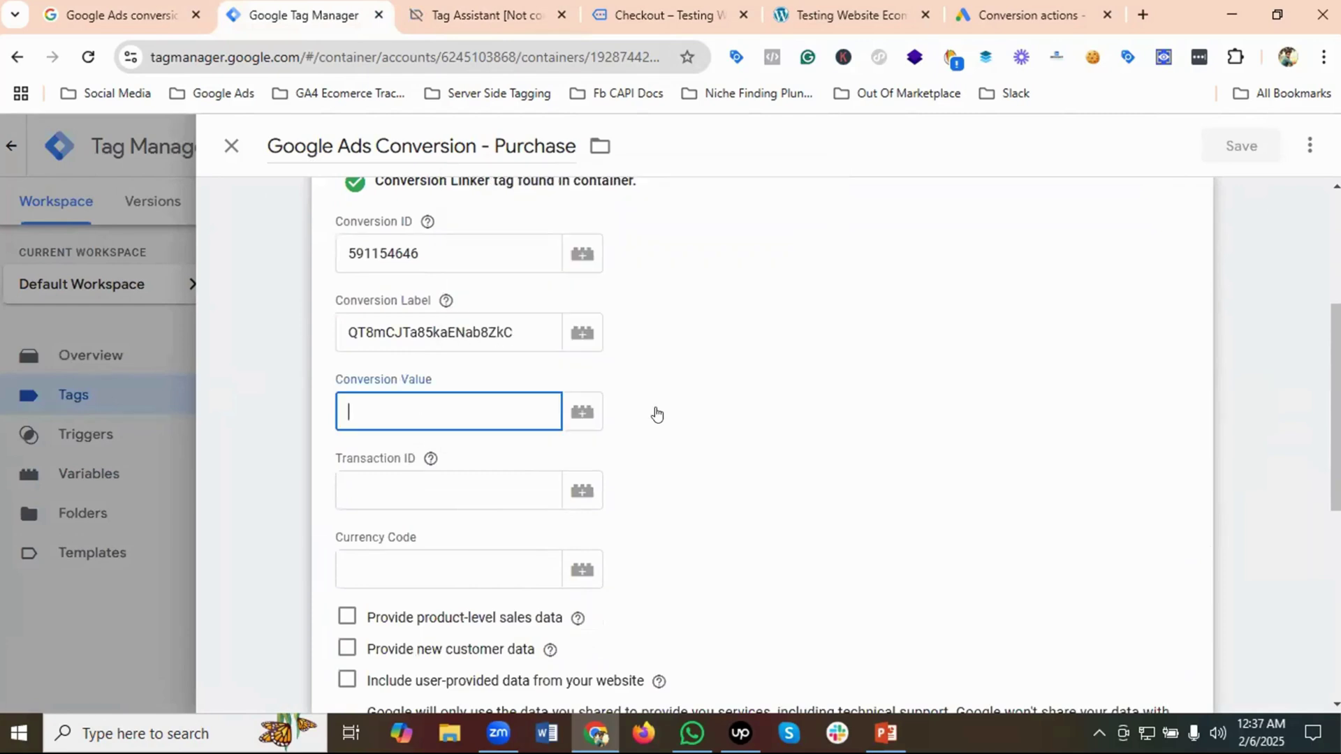
{"action": "left_click", "coordinate": [582, 412]}
{"action": "scroll", "coordinate": [462, 422], "scroll_direction": "down", "scroll_amount": 3}
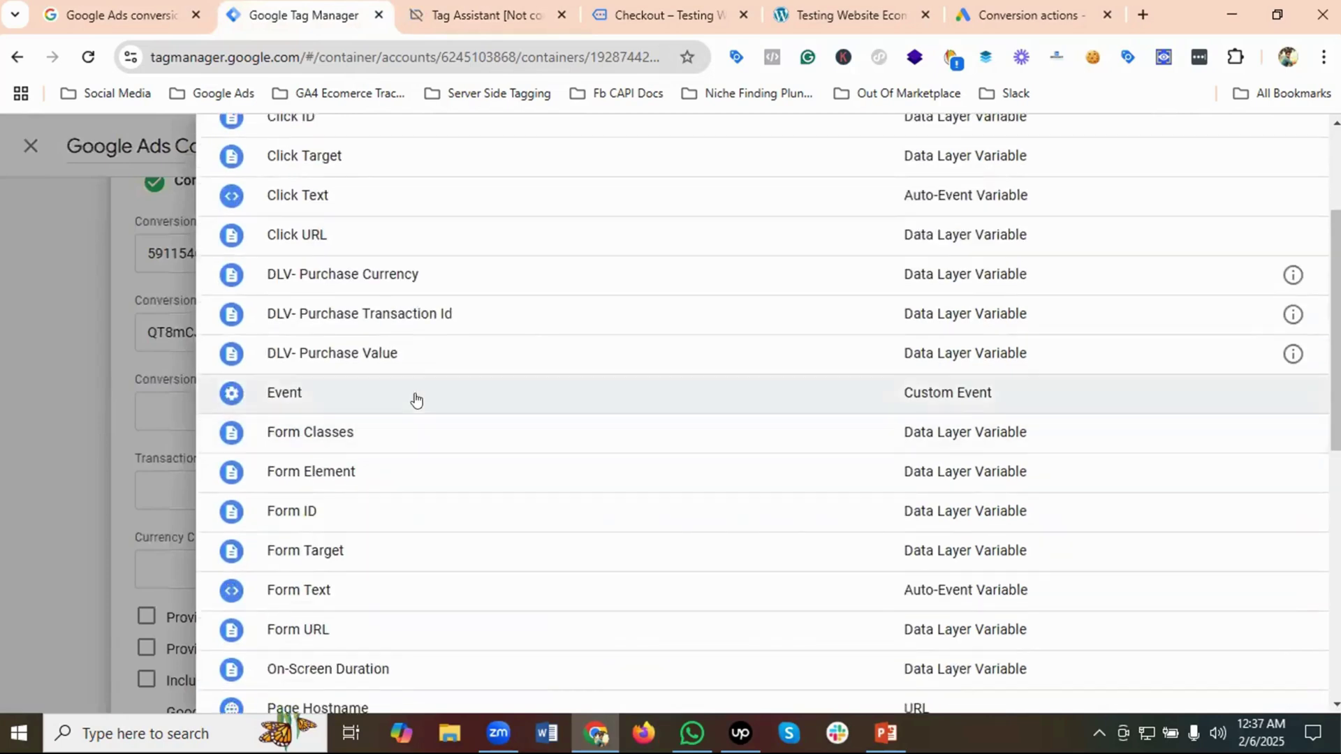
{"action": "left_click", "coordinate": [377, 353]}
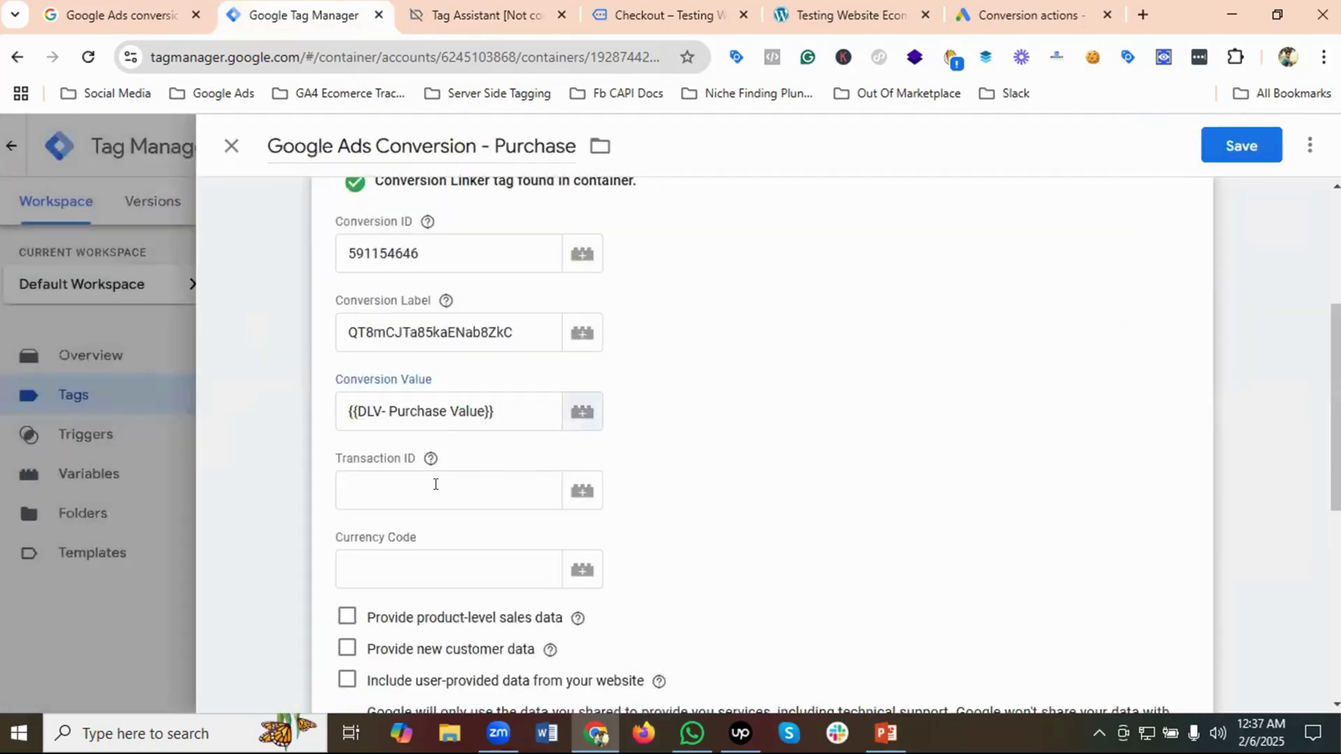
Set Transaction ID to DLV- Purchase Transaction Id and Currency Code to DLV- Purchase Currency
{"action": "left_click", "coordinate": [431, 493]}
{"action": "left_click", "coordinate": [585, 496]}
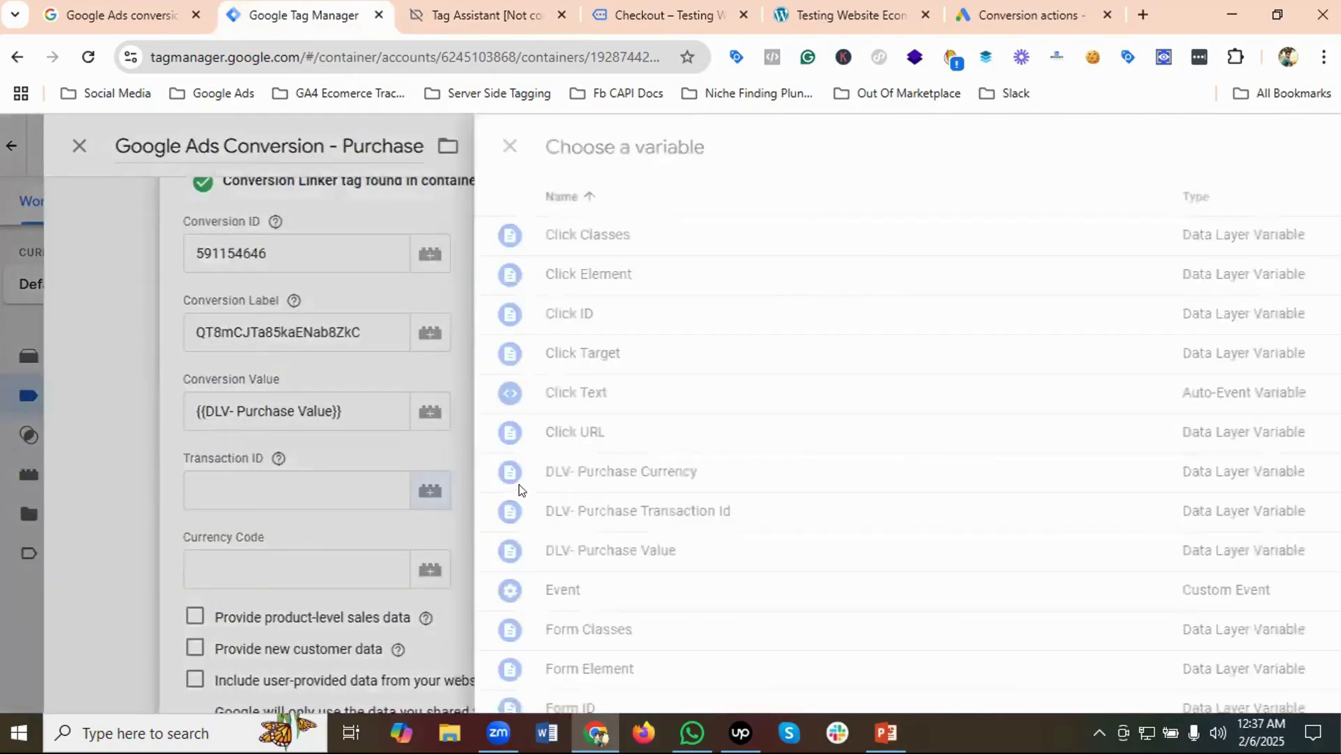
{"action": "scroll", "coordinate": [402, 419], "scroll_direction": "down", "scroll_amount": 1}
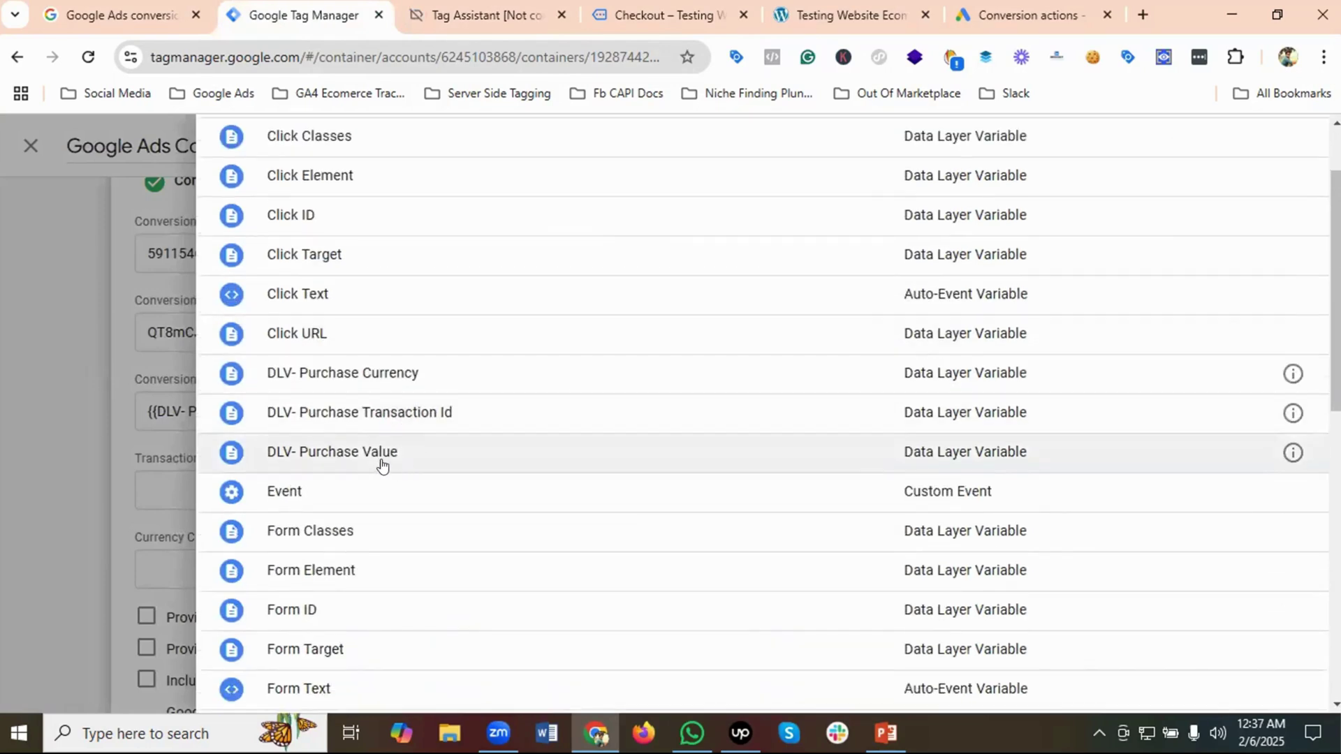
{"action": "left_click", "coordinate": [380, 415]}
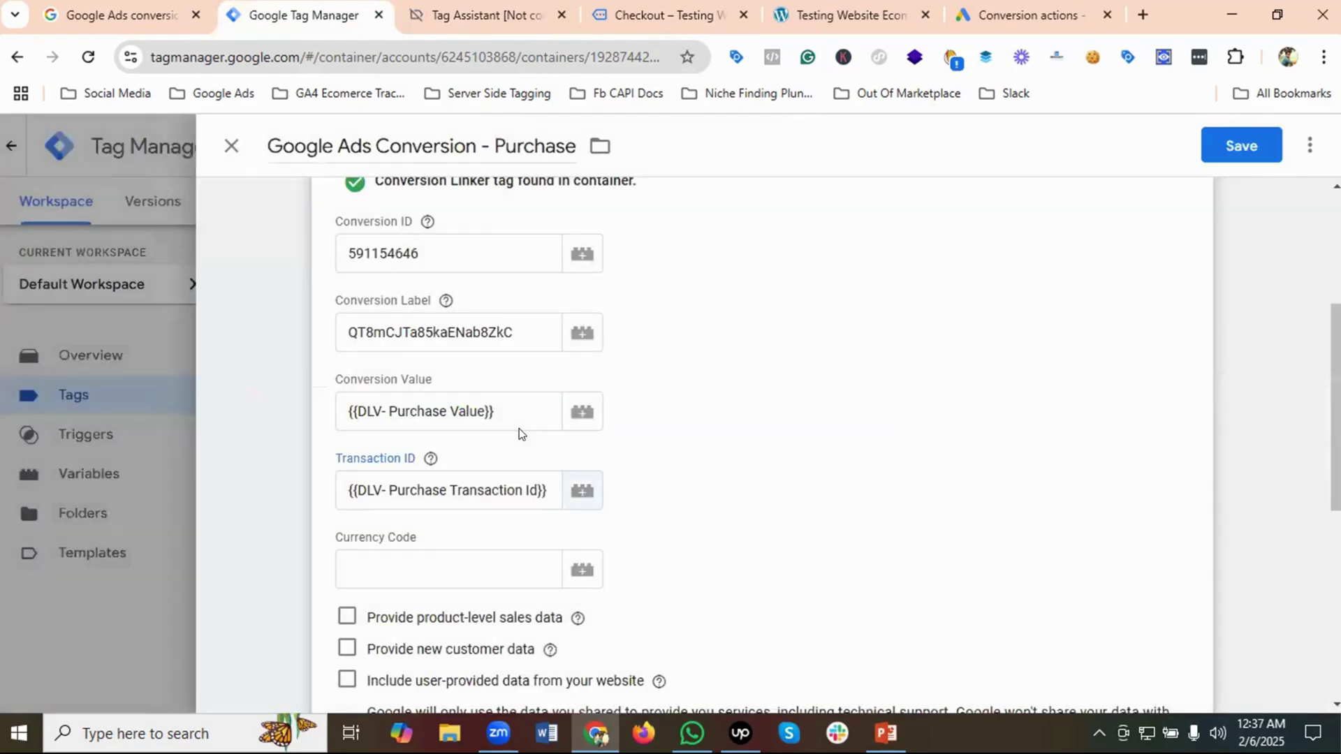
{"action": "scroll", "coordinate": [489, 454], "scroll_direction": "down", "scroll_amount": 1}
{"action": "left_click", "coordinate": [577, 481]}
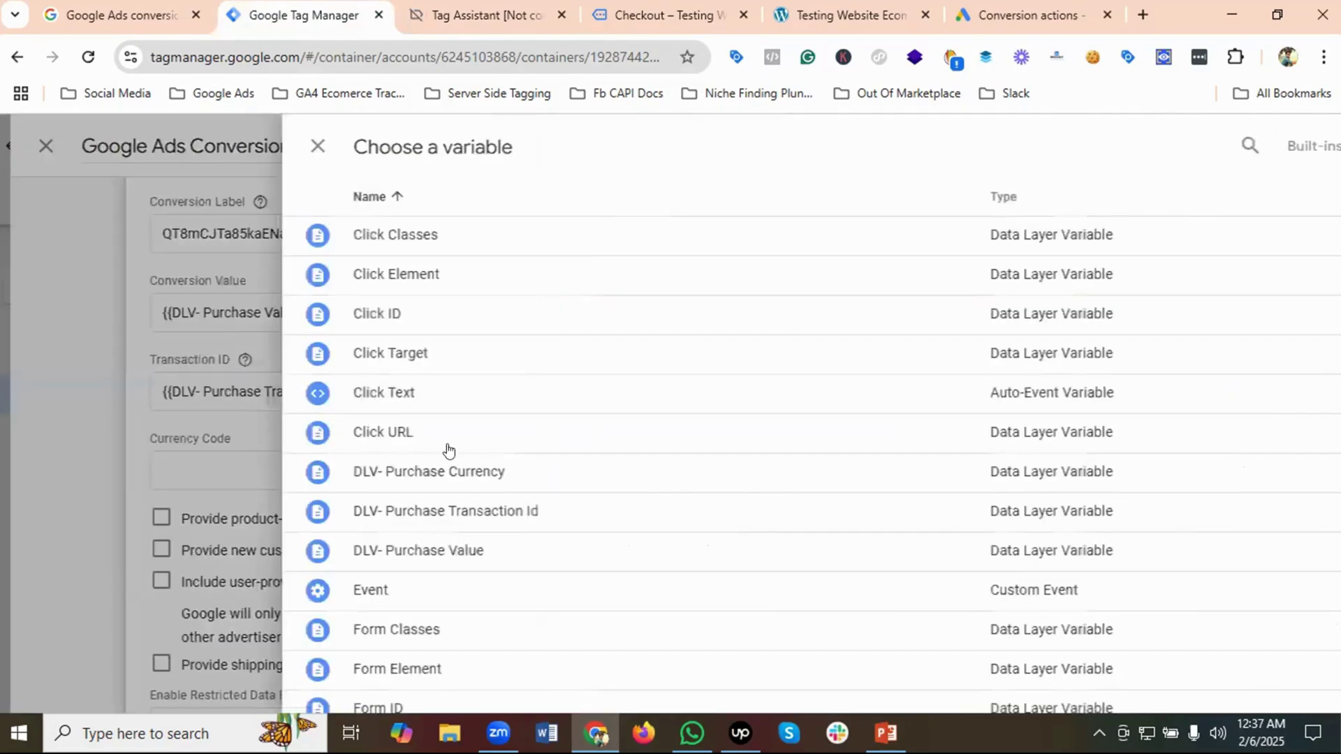
{"action": "left_click", "coordinate": [366, 475]}
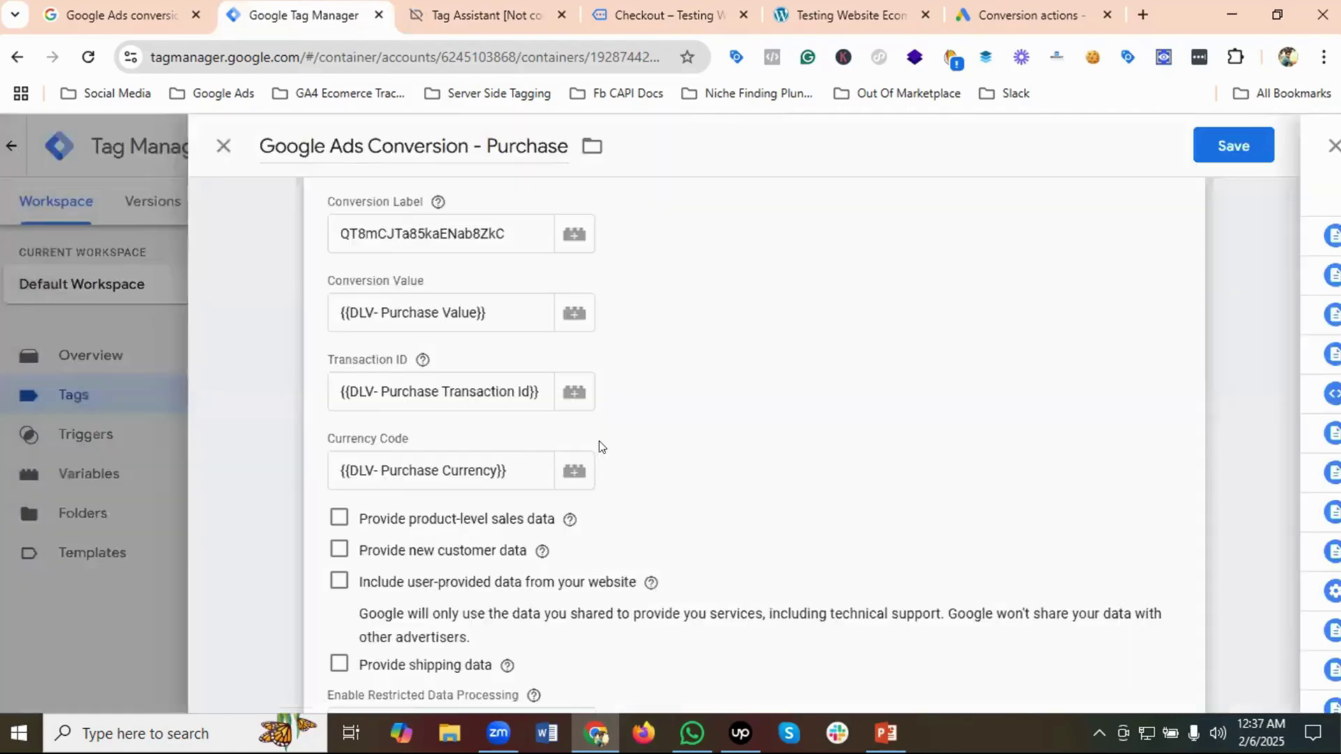
{"action": "scroll", "coordinate": [636, 433], "scroll_direction": "down", "scroll_amount": 4}
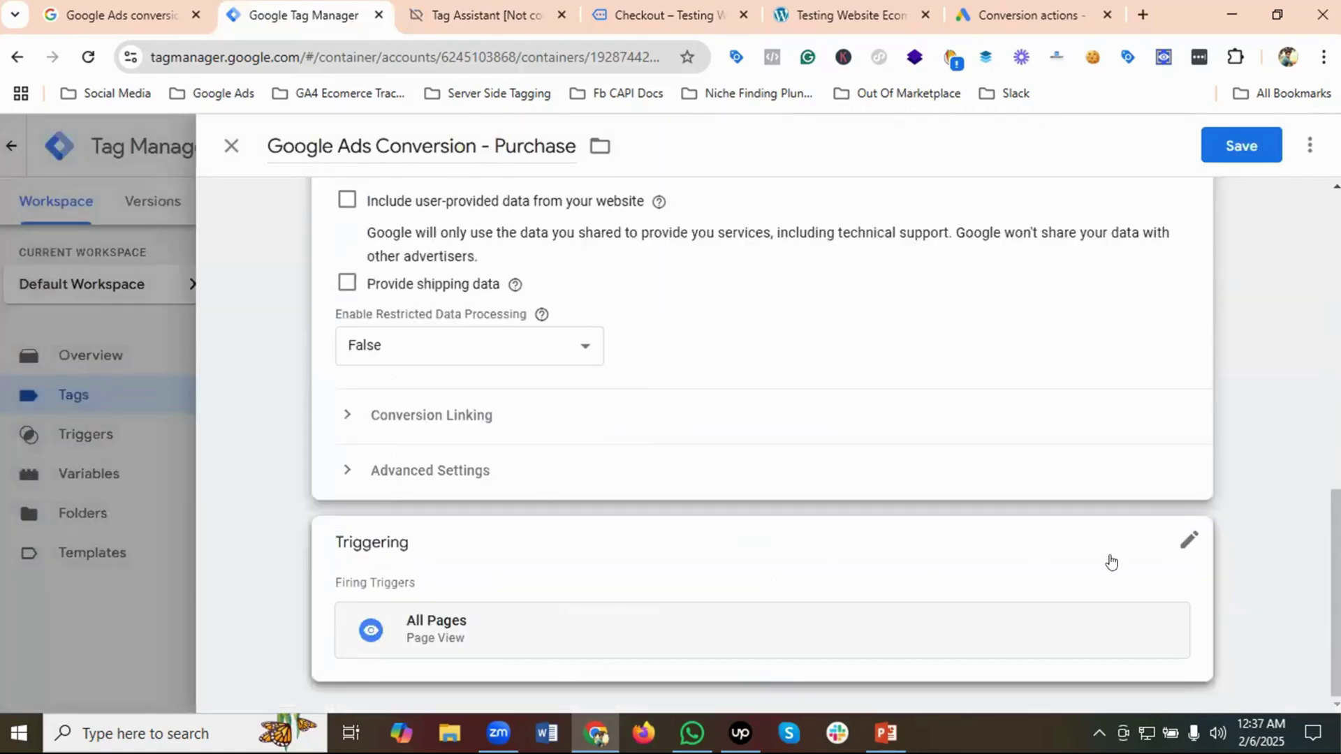
Replace the All Pages trigger with purchase Trigger and save the tag
{"action": "left_click", "coordinate": [1187, 542]}
{"action": "left_click", "coordinate": [1162, 588]}
{"action": "left_click", "coordinate": [739, 525]}
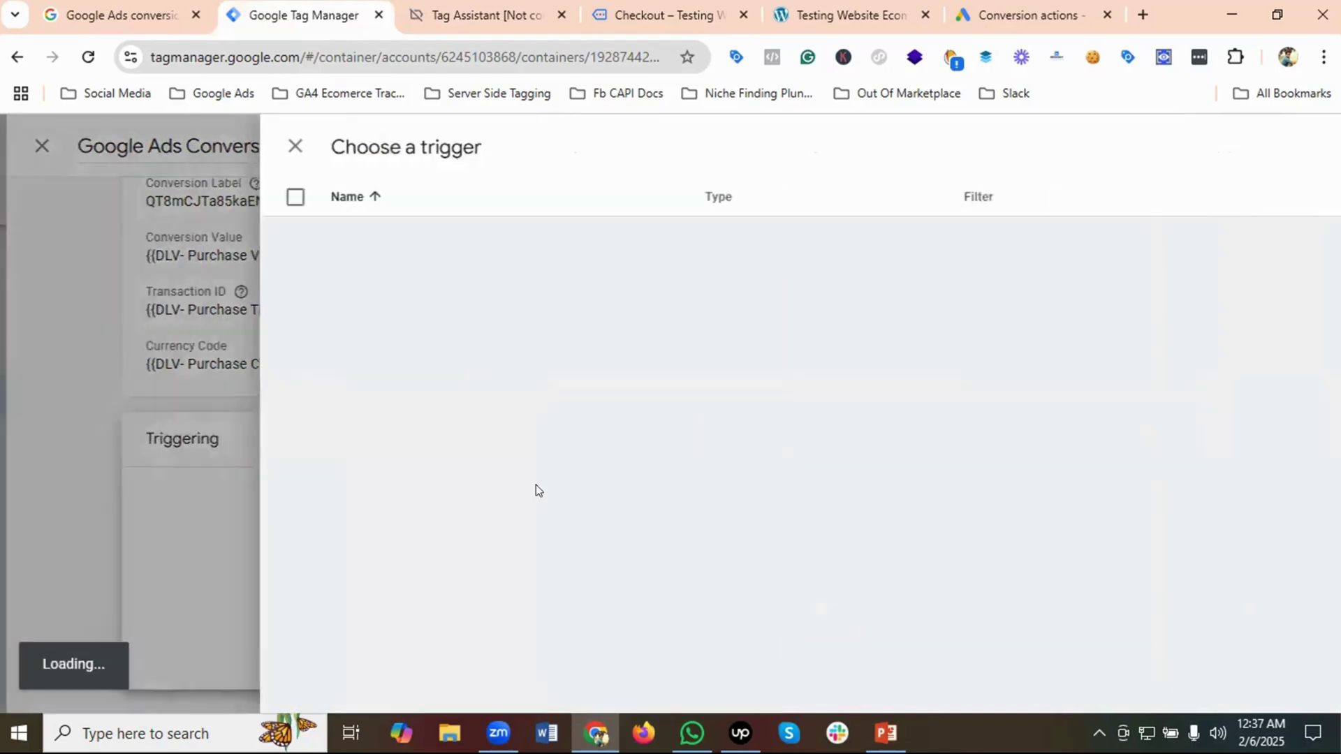
{"action": "left_click", "coordinate": [316, 353]}
{"action": "left_click", "coordinate": [1240, 146]}
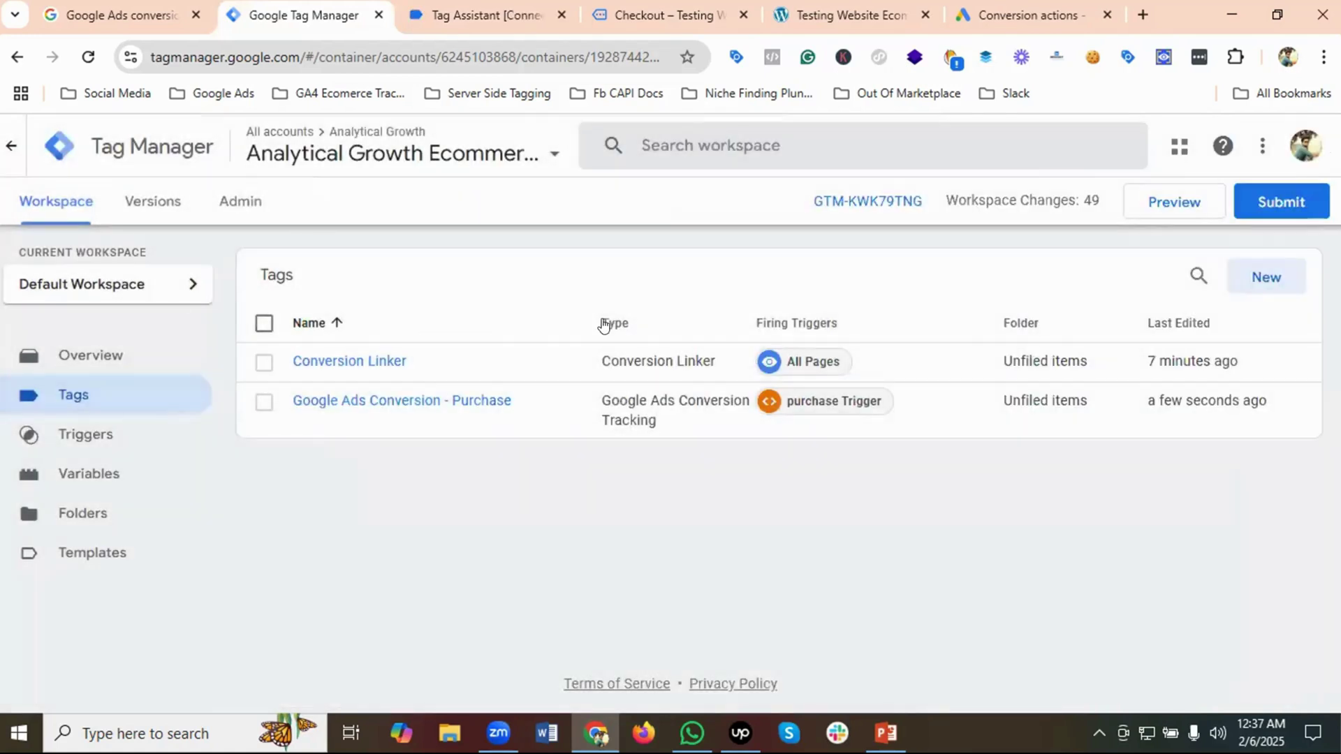
Start a Tag Manager preview, retry after it stalls, and connect to the store site URL
{"action": "left_click", "coordinate": [1174, 204]}
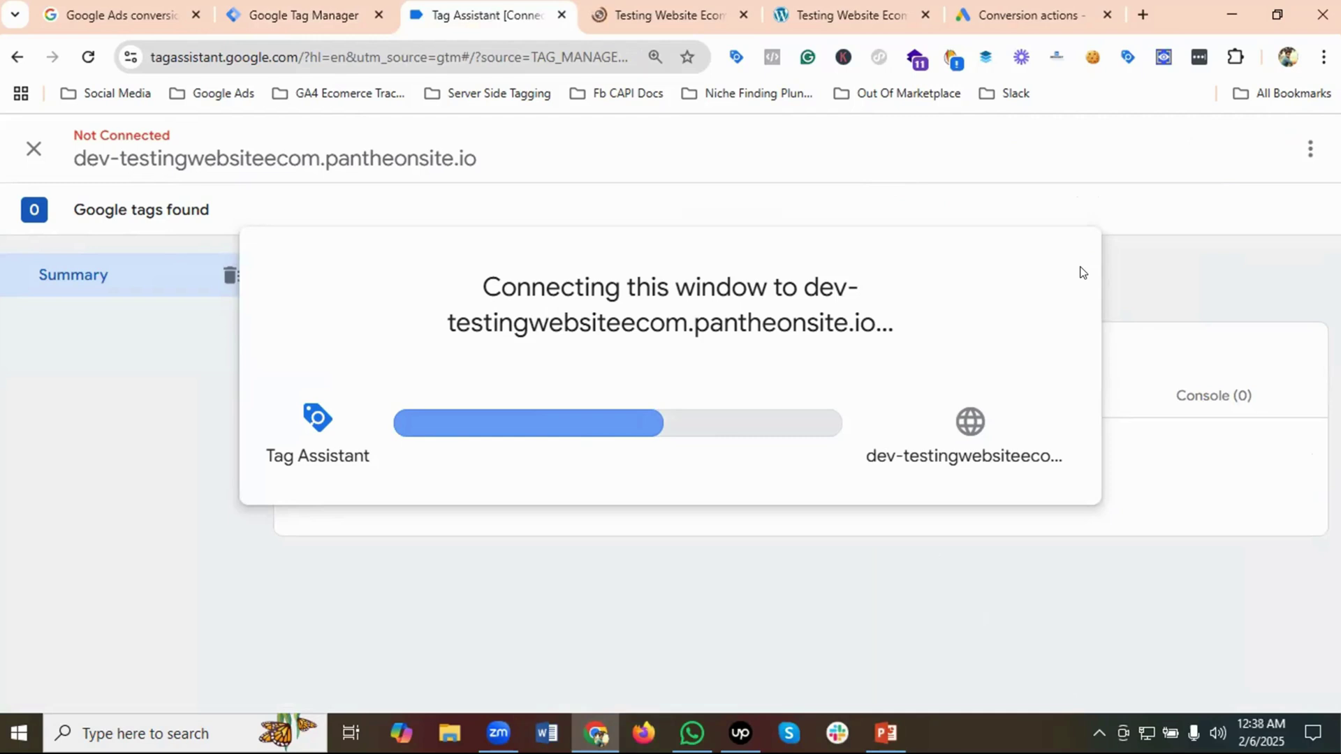
{"action": "left_click", "coordinate": [663, 8]}
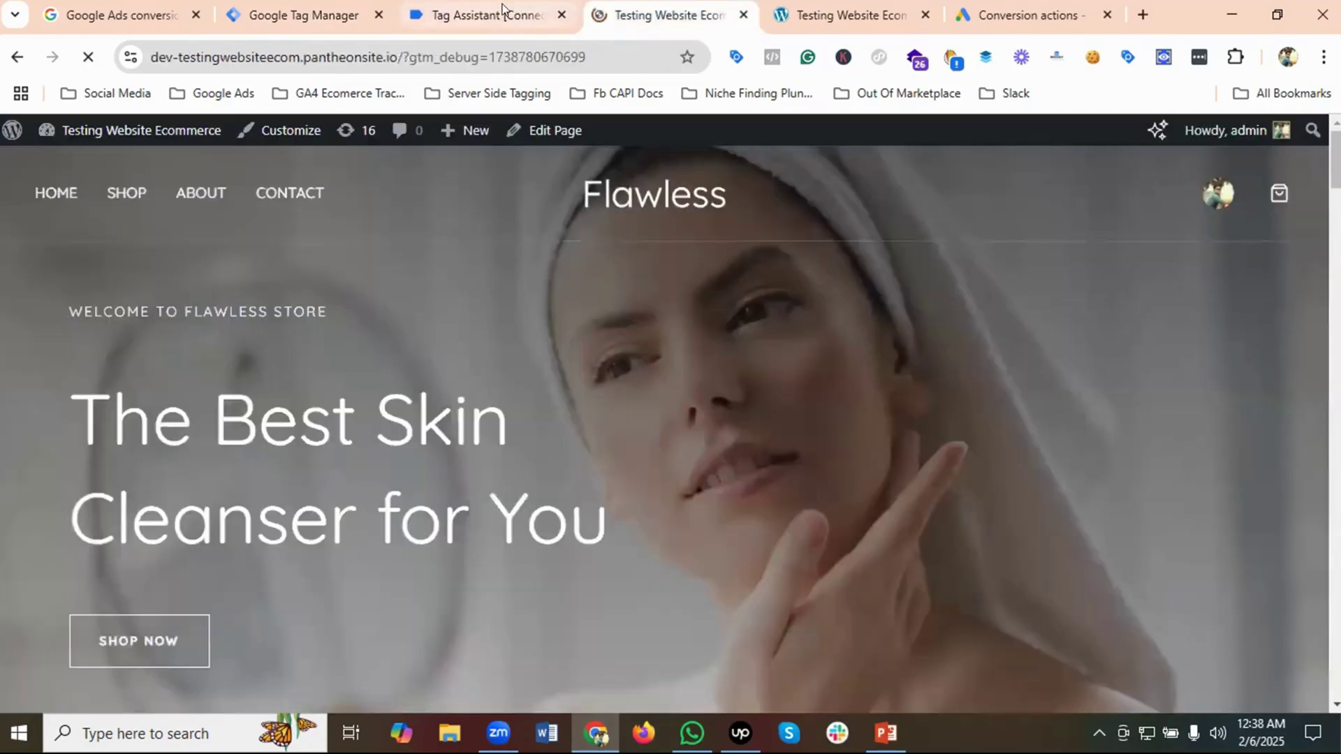
{"action": "left_click", "coordinate": [503, 10]}
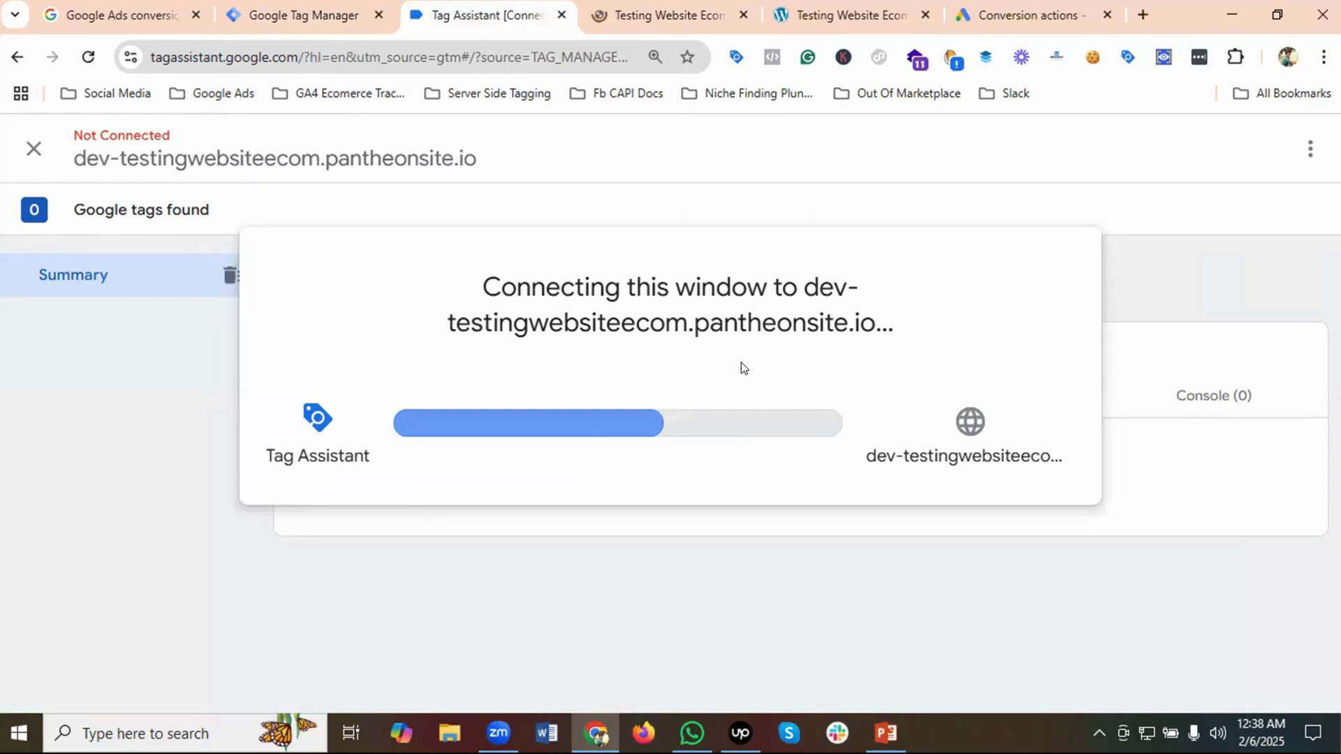
{"action": "left_click", "coordinate": [563, 15]}
{"action": "left_click", "coordinate": [560, 16]}
{"action": "left_click", "coordinate": [303, 15]}
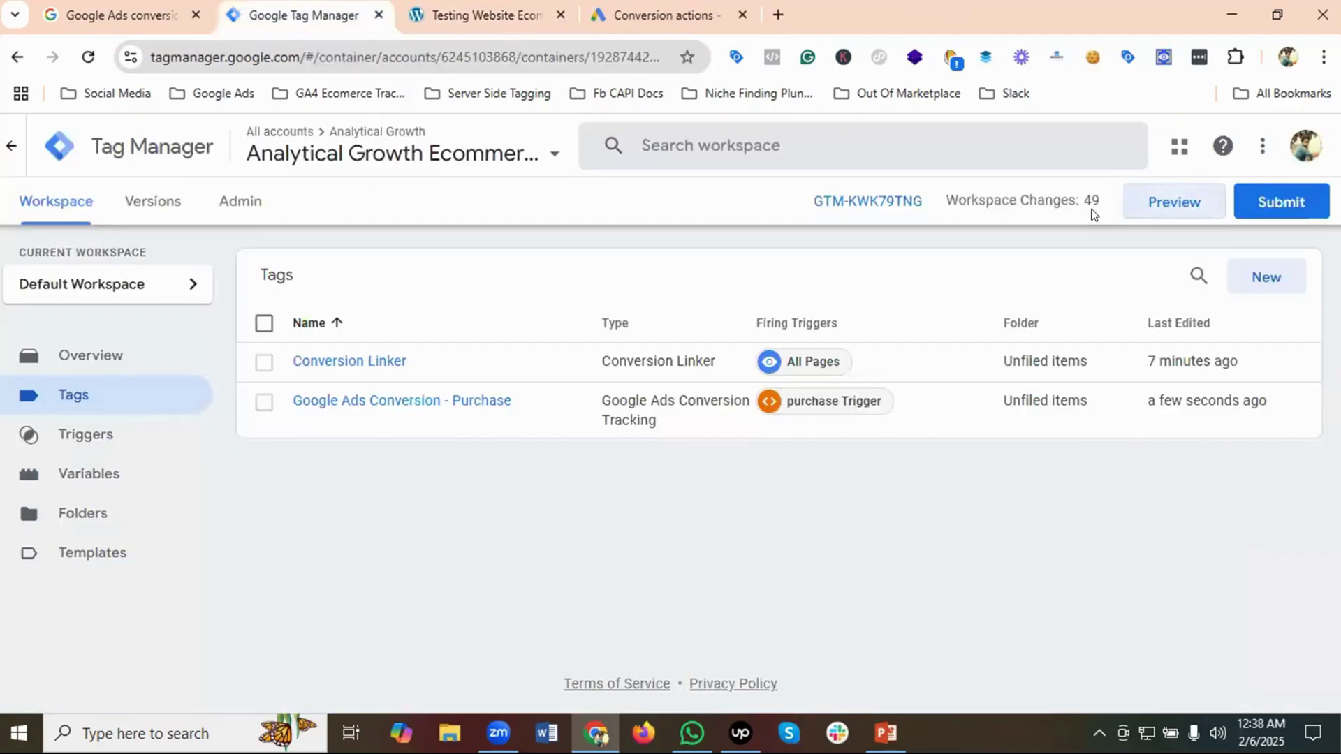
{"action": "left_click", "coordinate": [1158, 195]}
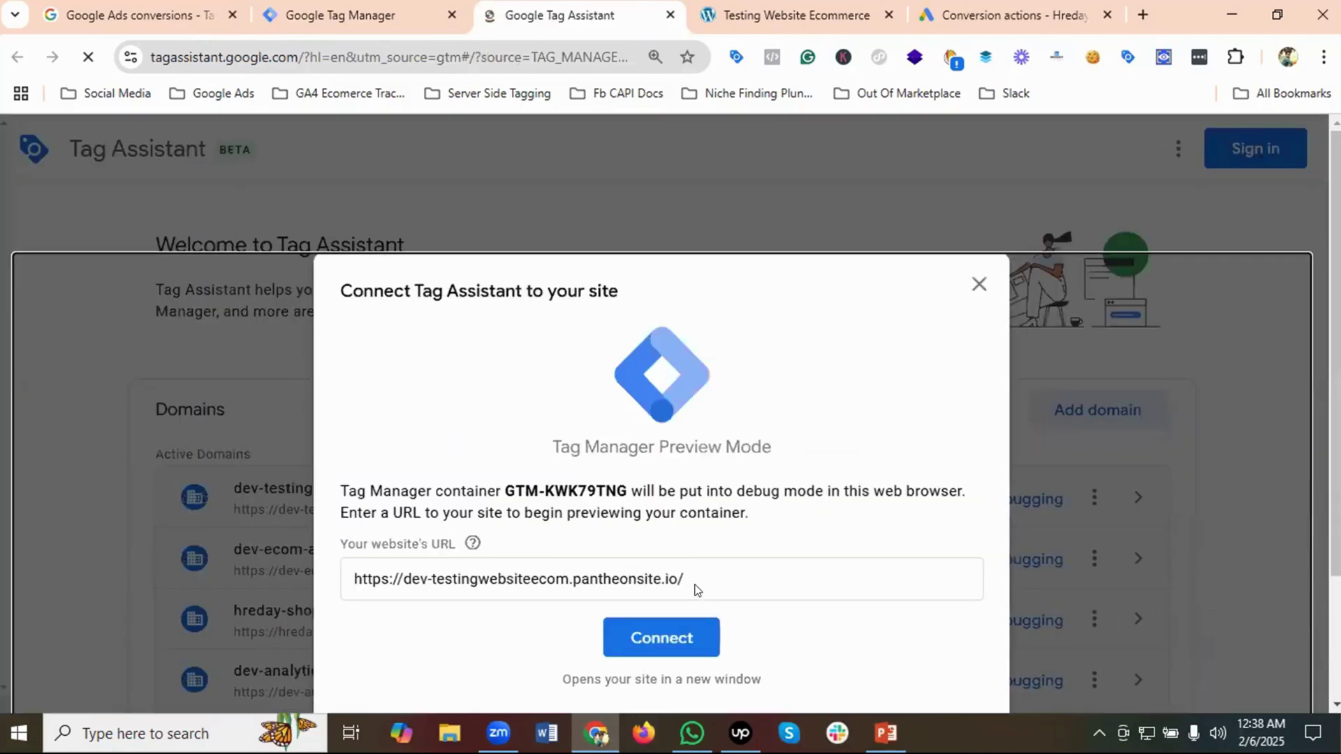
{"action": "key", "text": "Return"}
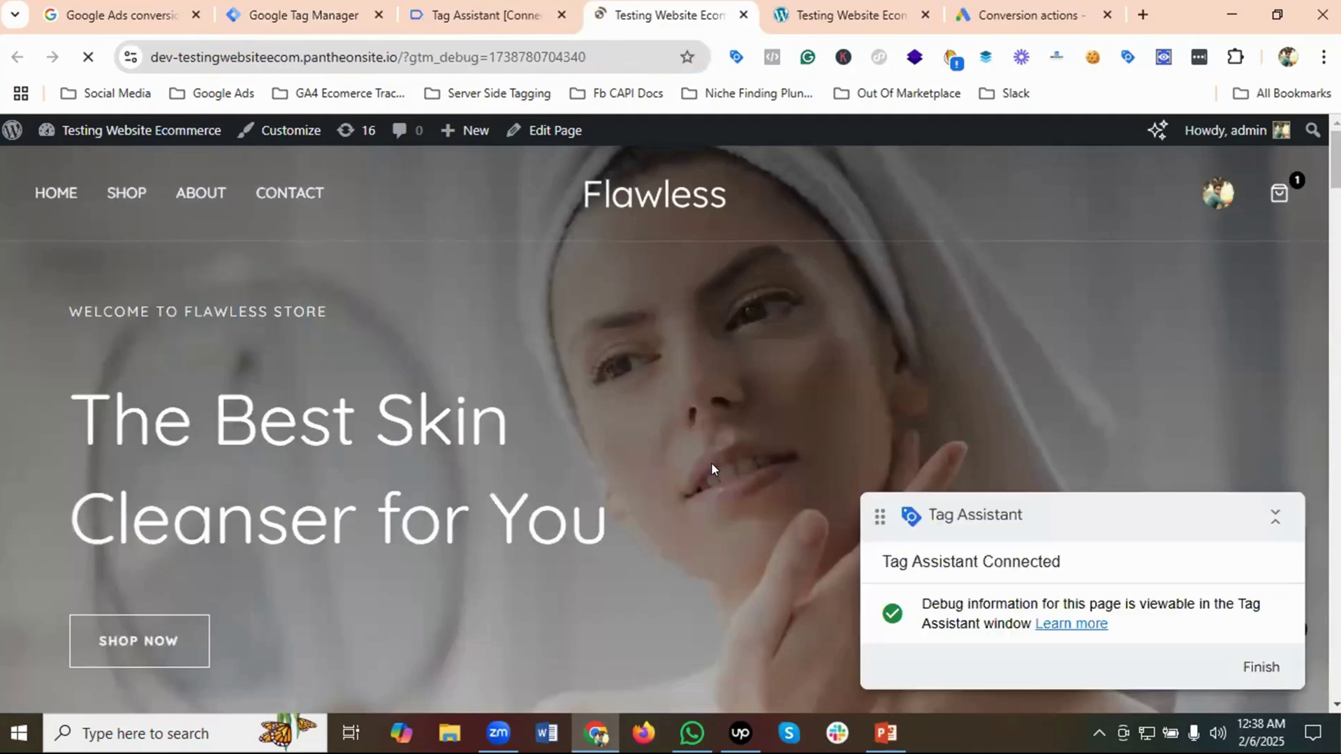
Acknowledge the Tag Assistant connection and open the store's Simple Digital Product page
{"action": "left_click", "coordinate": [512, 18]}
{"action": "left_click", "coordinate": [667, 517]}
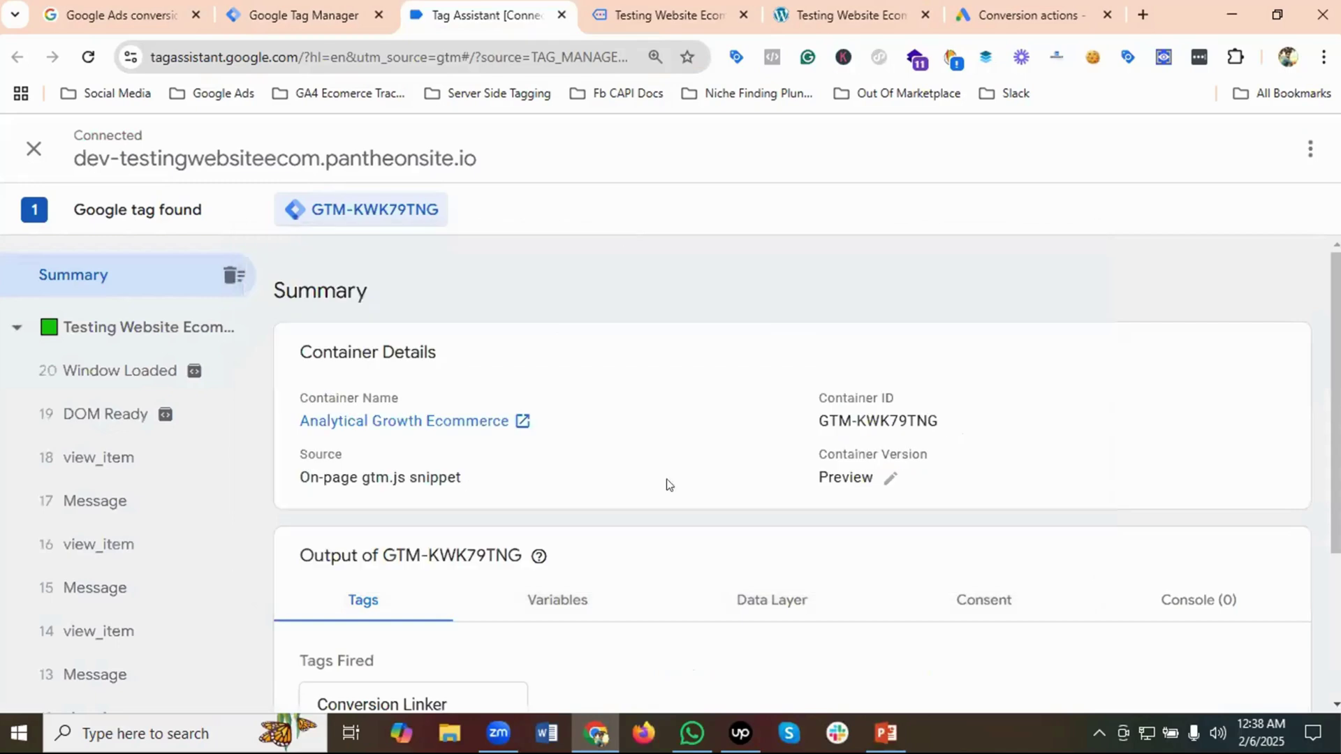
{"action": "left_click", "coordinate": [669, 15]}
{"action": "scroll", "coordinate": [489, 454], "scroll_direction": "down", "scroll_amount": 15}
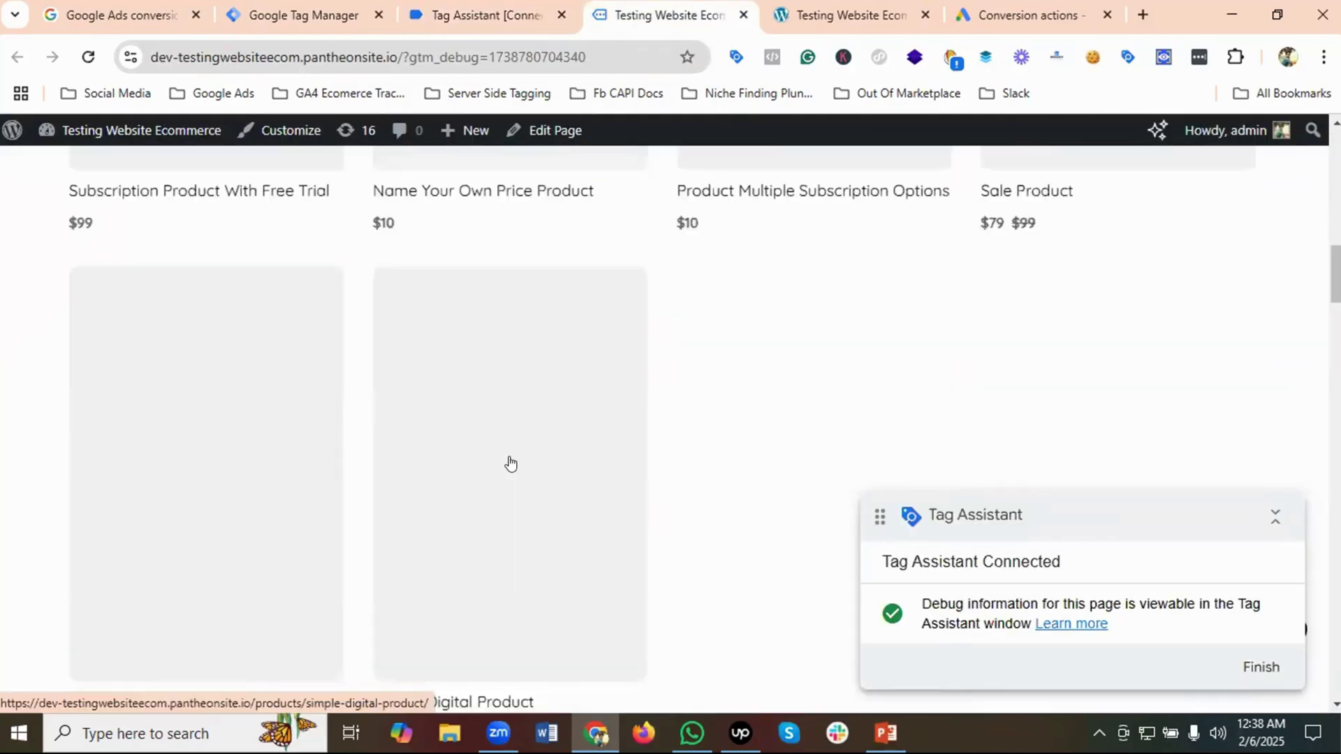
{"action": "left_click", "coordinate": [531, 302]}
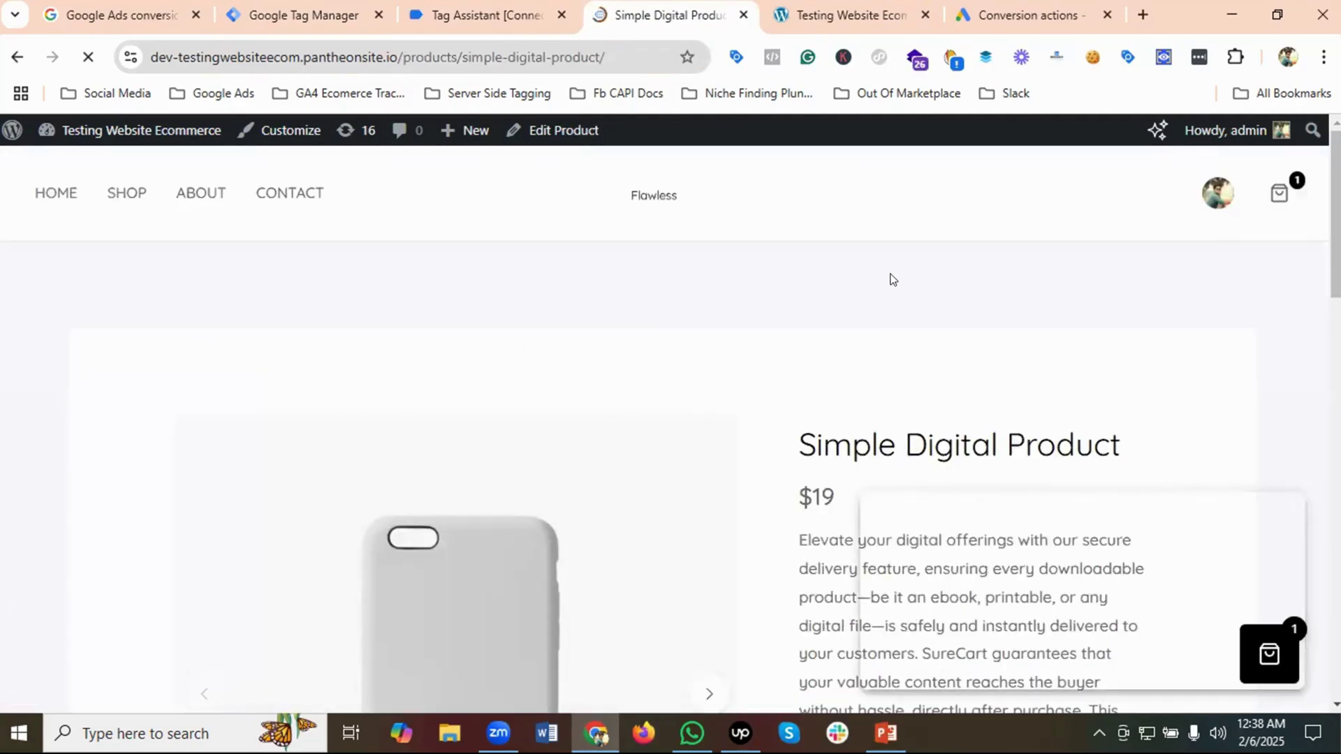
Add the product to the cart, check out and place the US$19 order, then return to Tag Assistant
{"action": "scroll", "coordinate": [897, 287], "scroll_direction": "down", "scroll_amount": 3}
{"action": "scroll", "coordinate": [897, 287], "scroll_direction": "down", "scroll_amount": 7}
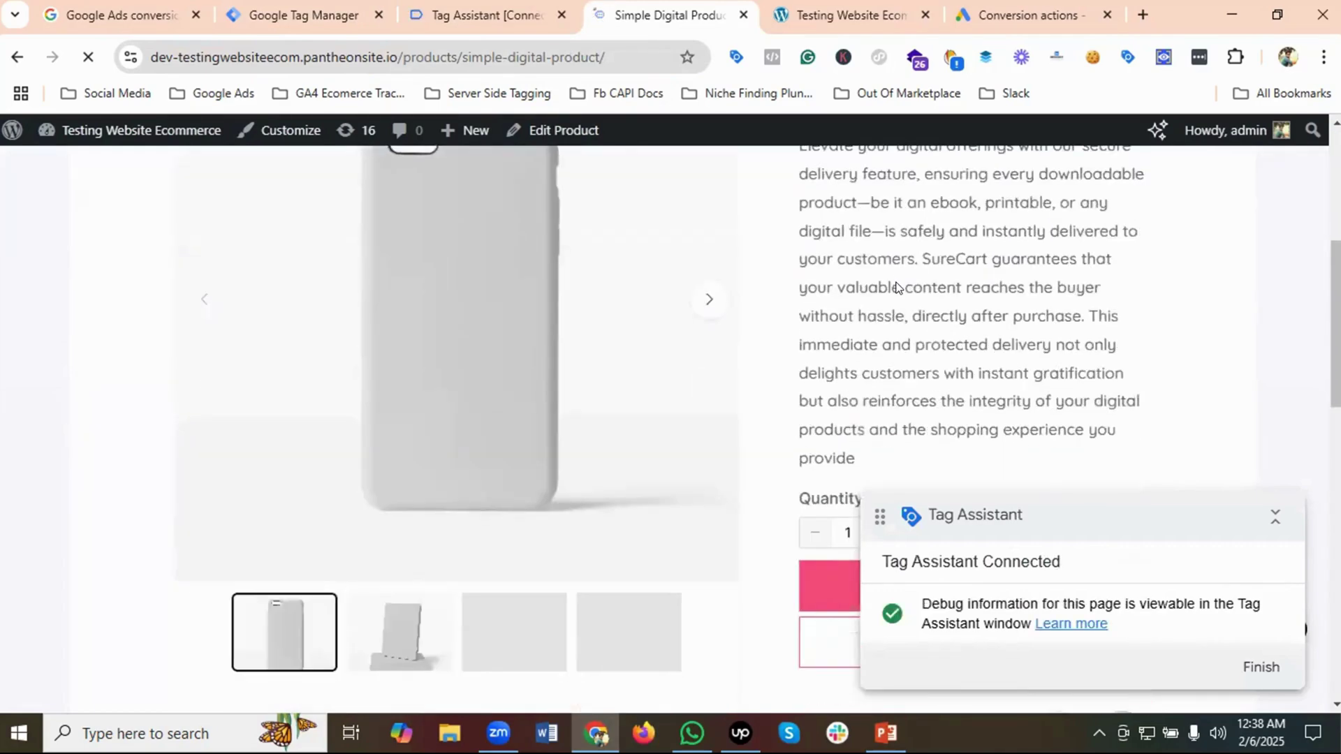
{"action": "left_click", "coordinate": [959, 279]}
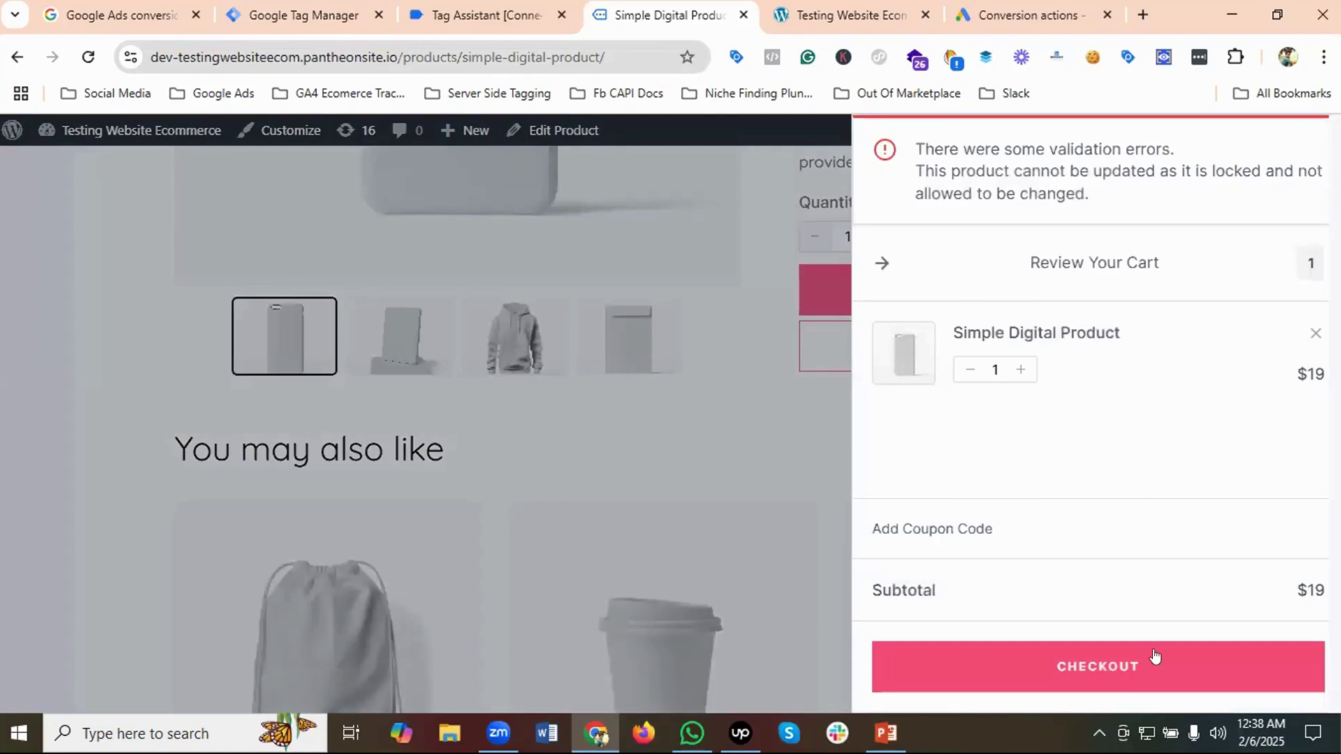
{"action": "left_click", "coordinate": [1116, 667]}
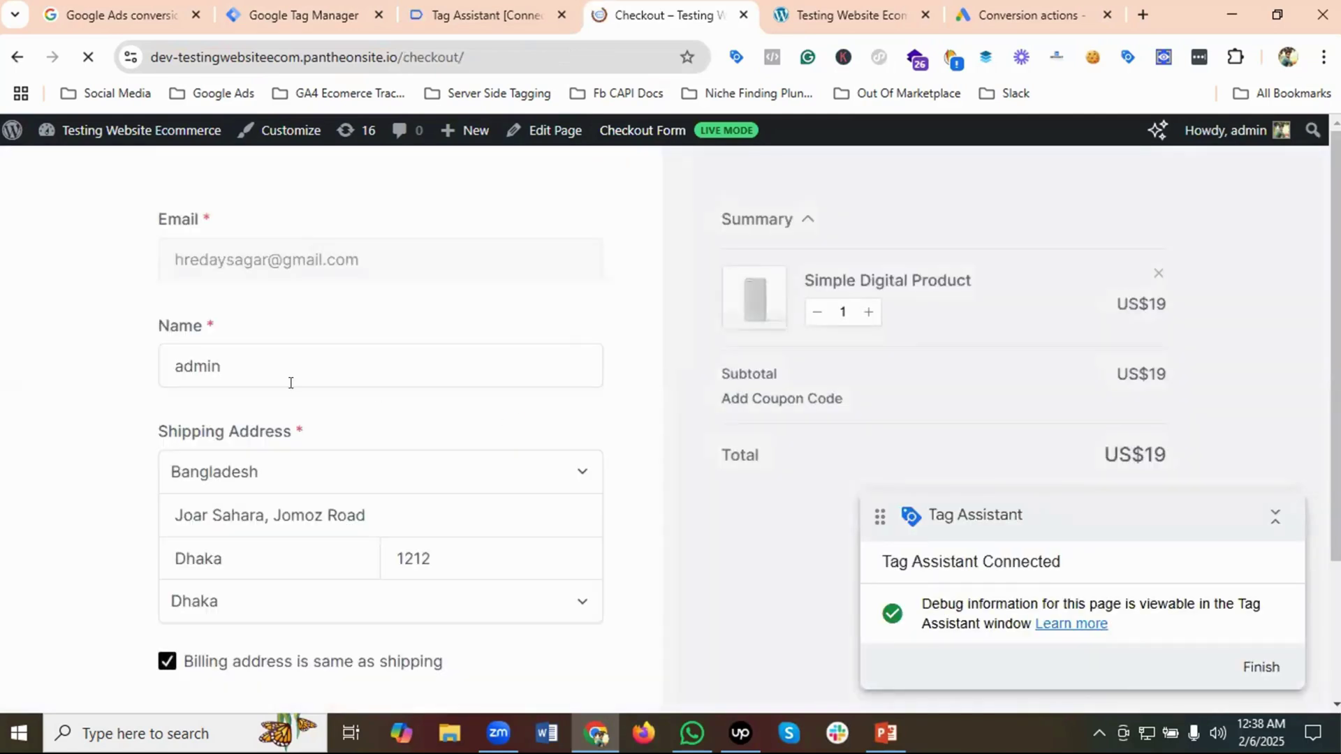
{"action": "scroll", "coordinate": [273, 377], "scroll_direction": "down", "scroll_amount": 1}
{"action": "scroll", "coordinate": [293, 429], "scroll_direction": "down", "scroll_amount": 1}
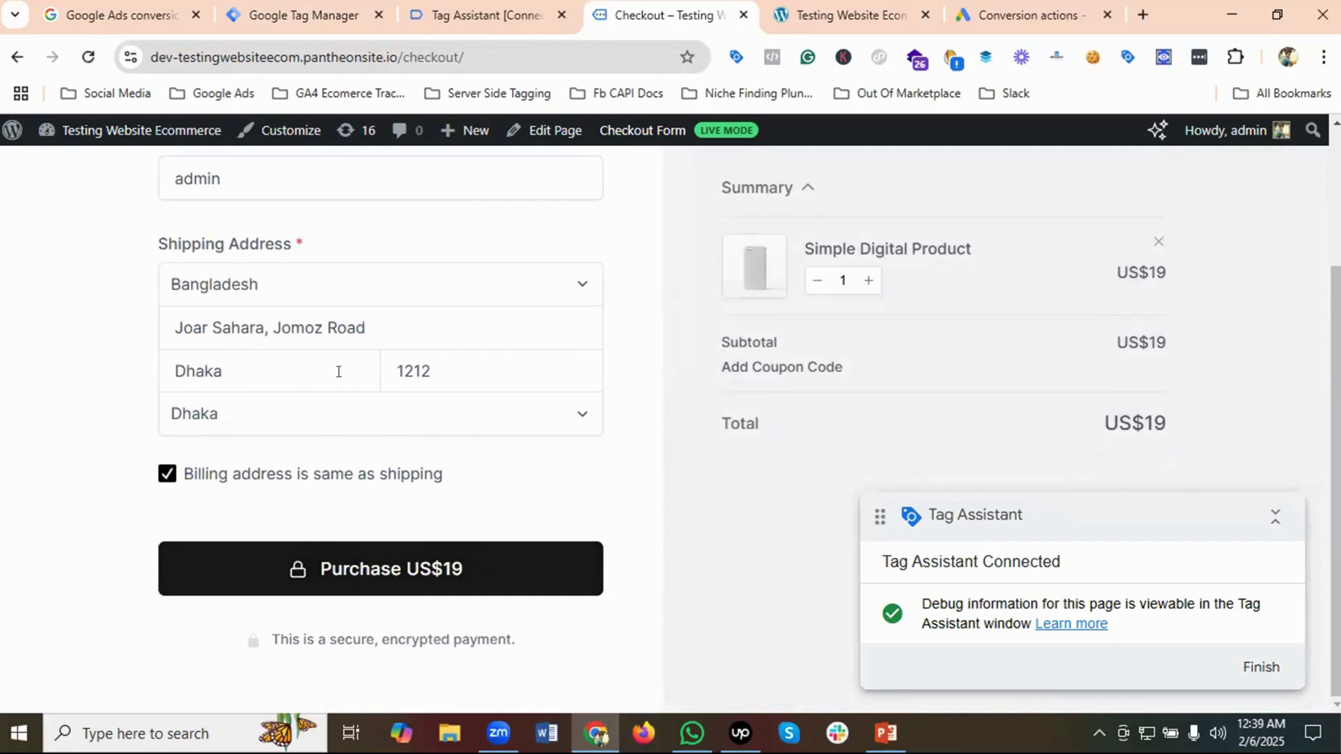
{"action": "left_click", "coordinate": [530, 544]}
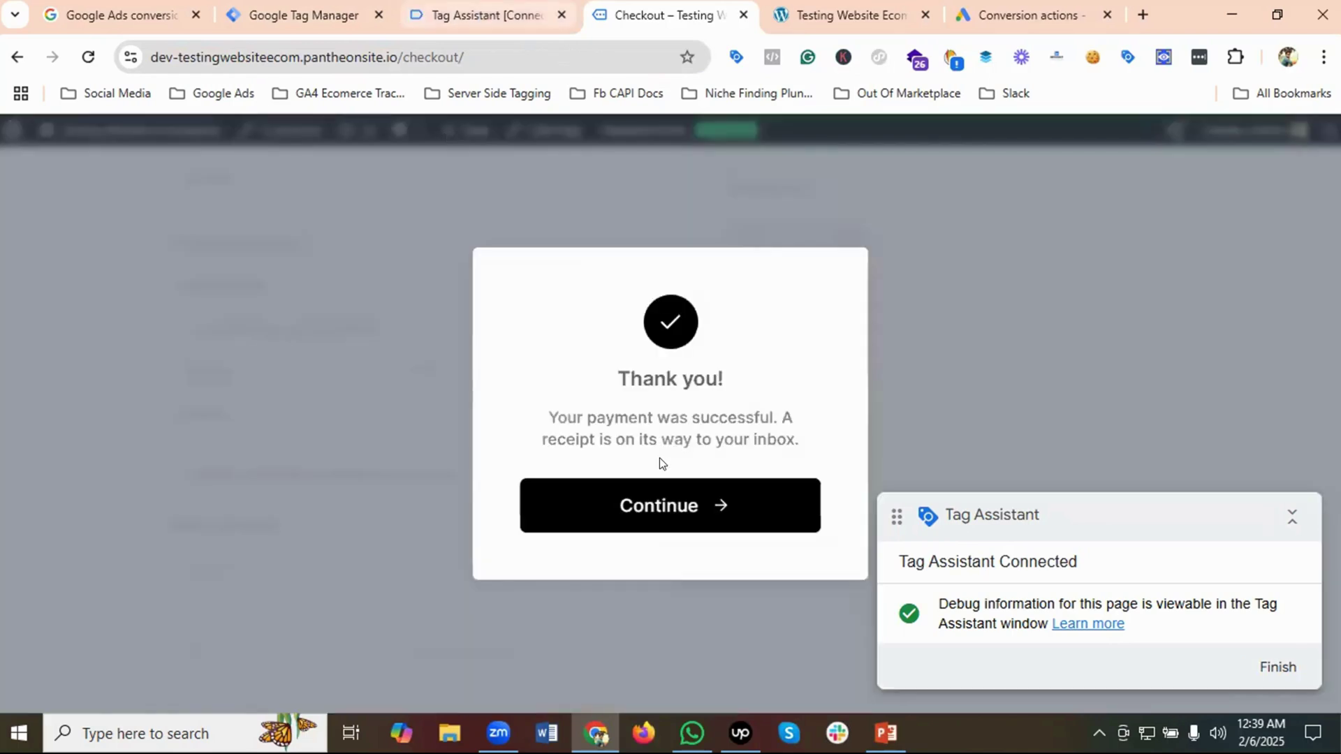
{"action": "key", "text": "ctrl+shift+Tab"}
{"action": "scroll", "coordinate": [707, 515], "scroll_direction": "down", "scroll_amount": 2}
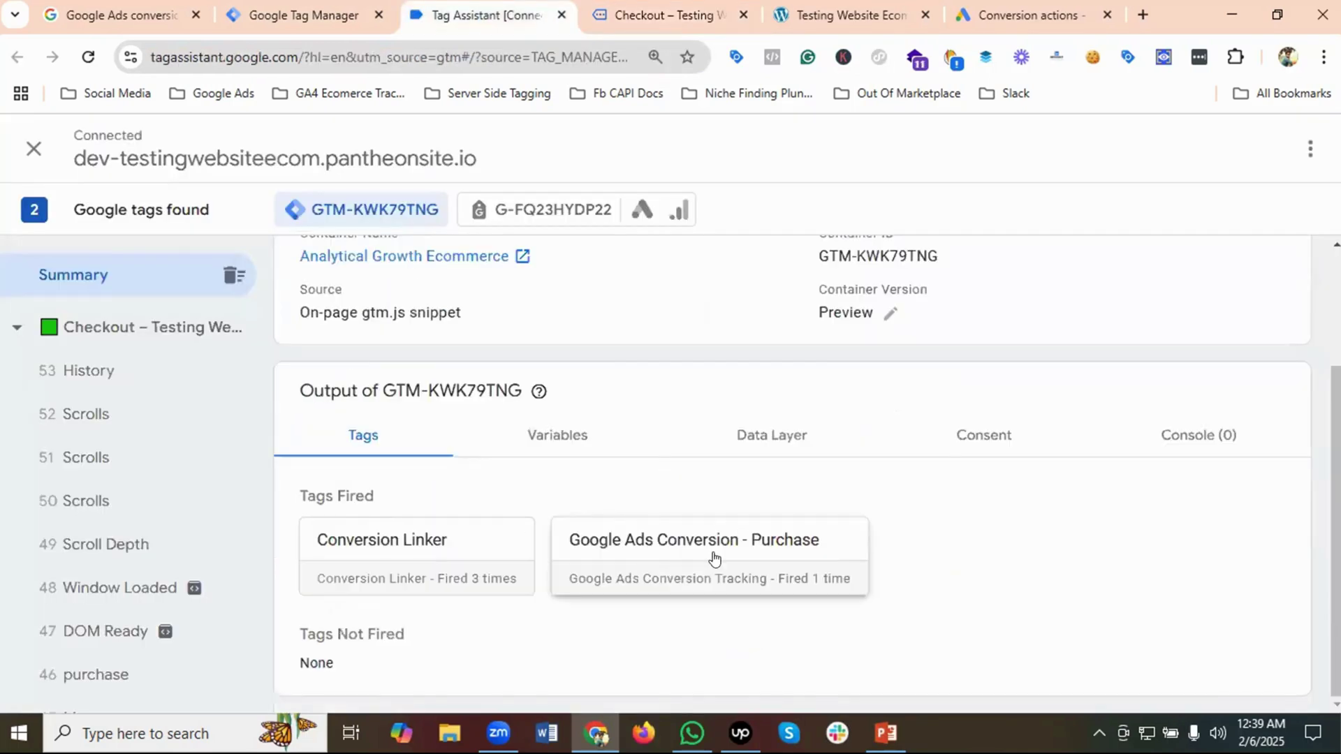
Inspect the Google Ads Conversion - Purchase tag on the 46 purchase event and its sent values
{"action": "left_click", "coordinate": [654, 549]}
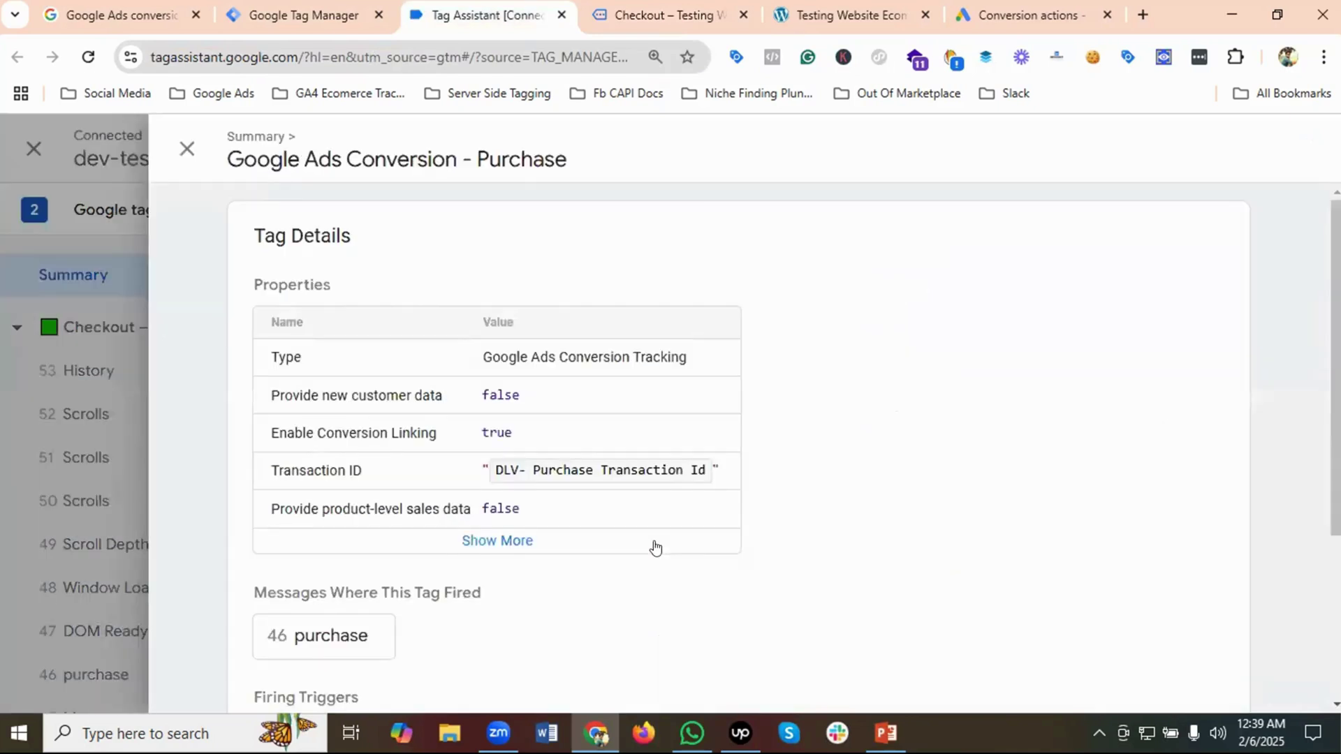
{"action": "left_click", "coordinate": [538, 536]}
{"action": "scroll", "coordinate": [547, 528], "scroll_direction": "down", "scroll_amount": 3}
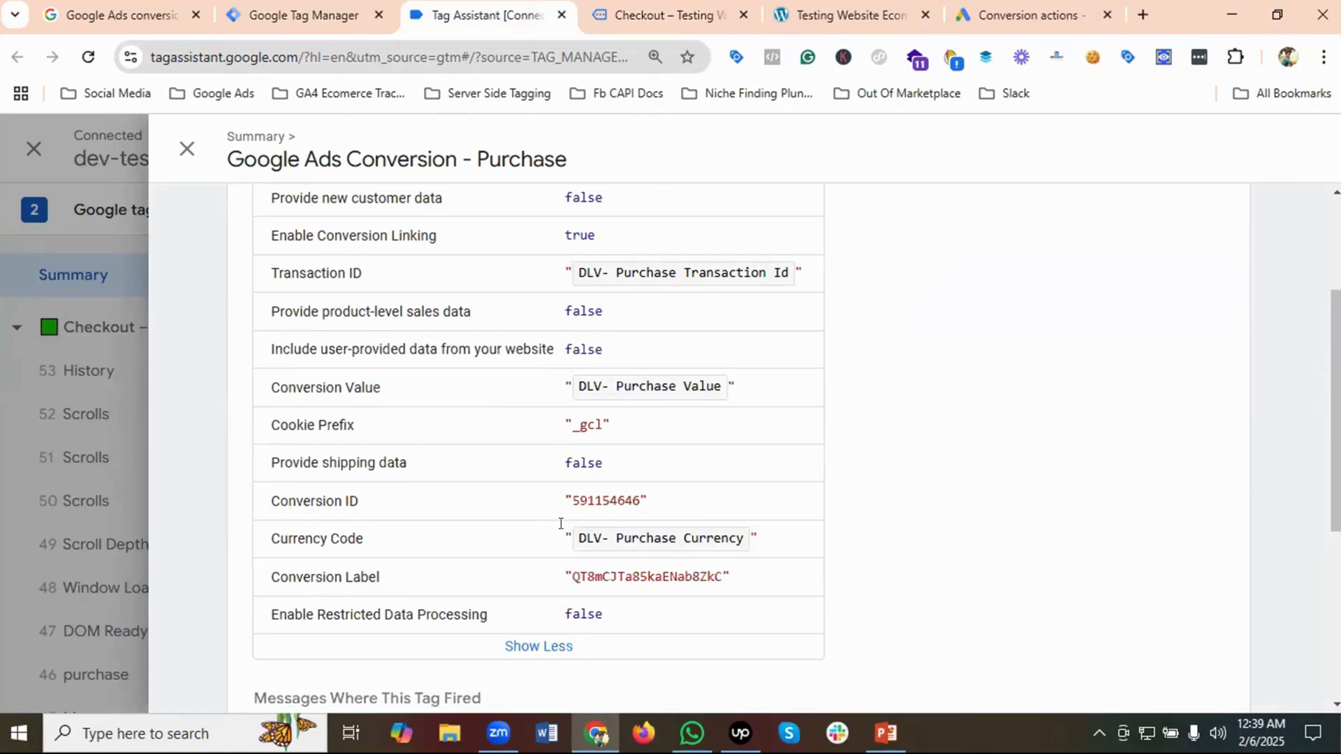
{"action": "scroll", "coordinate": [368, 557], "scroll_direction": "down", "scroll_amount": 3}
{"action": "left_click", "coordinate": [368, 558]}
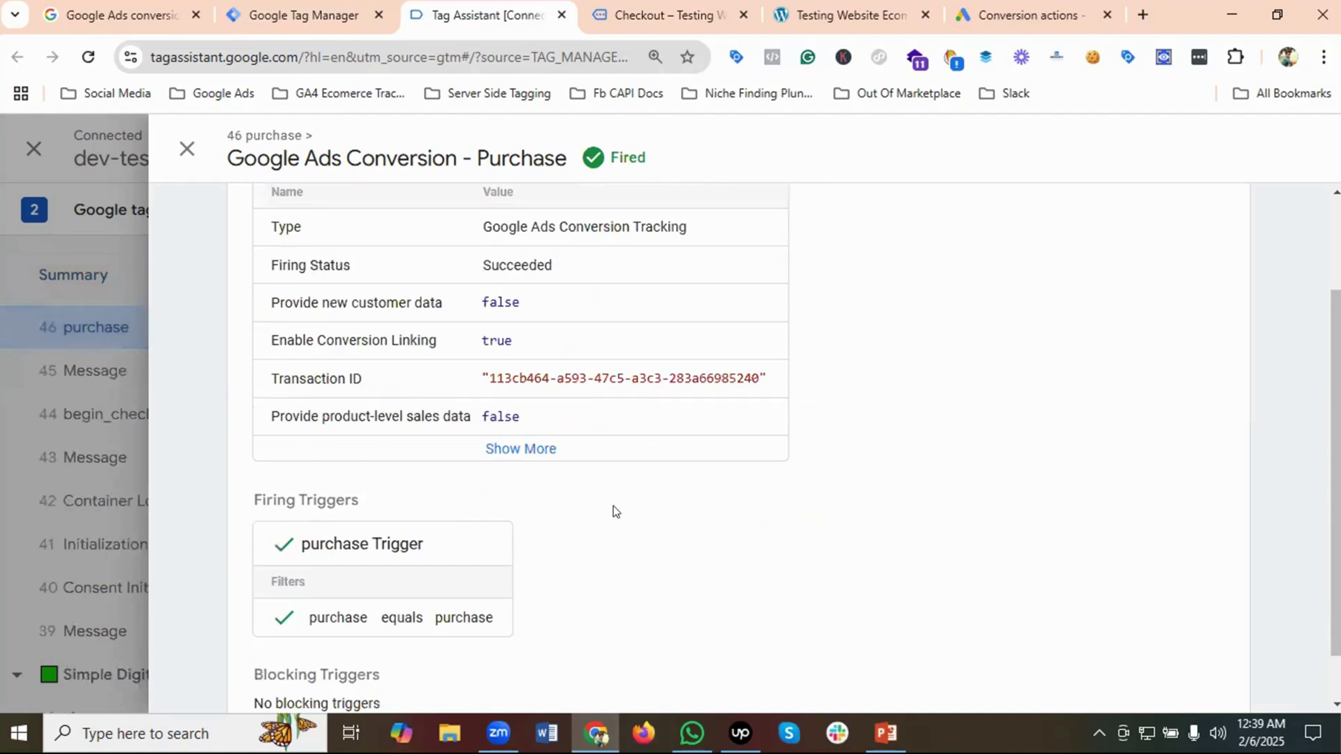
{"action": "scroll", "coordinate": [618, 497], "scroll_direction": "up", "scroll_amount": 2}
{"action": "scroll", "coordinate": [652, 418], "scroll_direction": "down", "scroll_amount": 2}
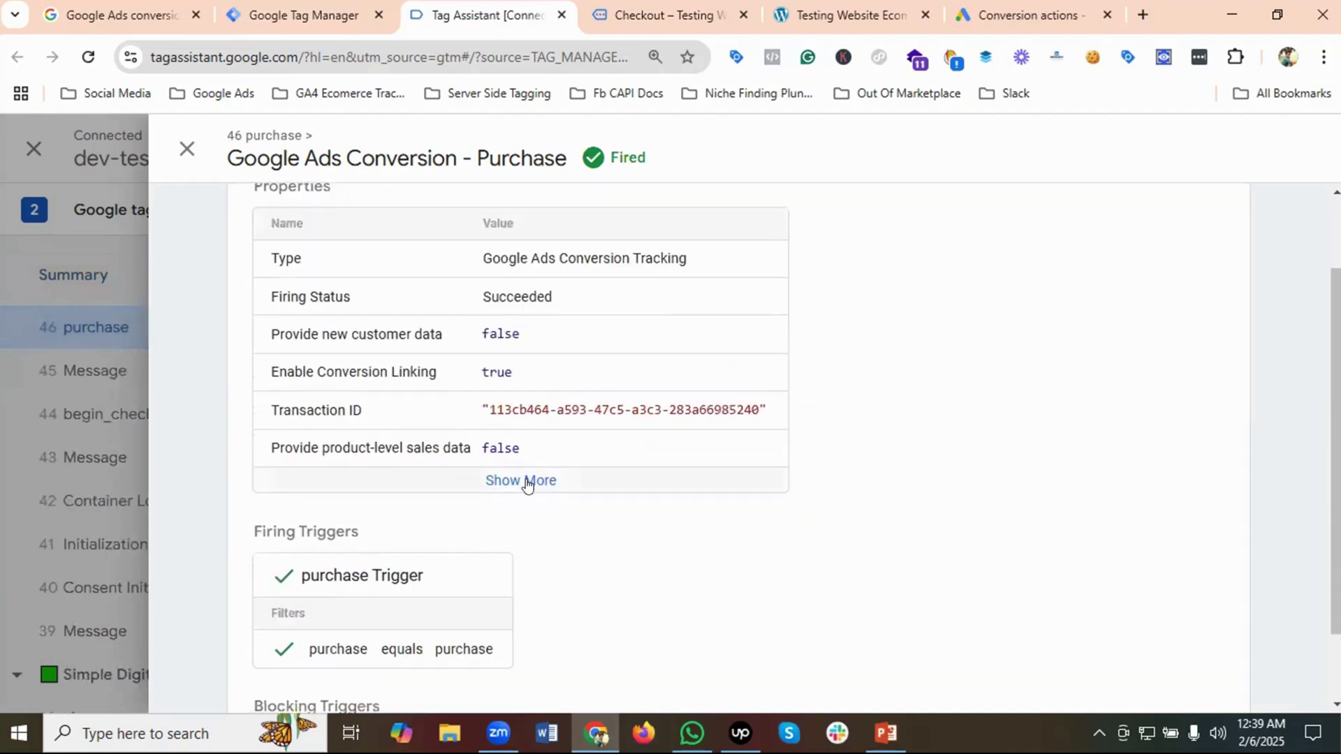
{"action": "left_click", "coordinate": [527, 480]}
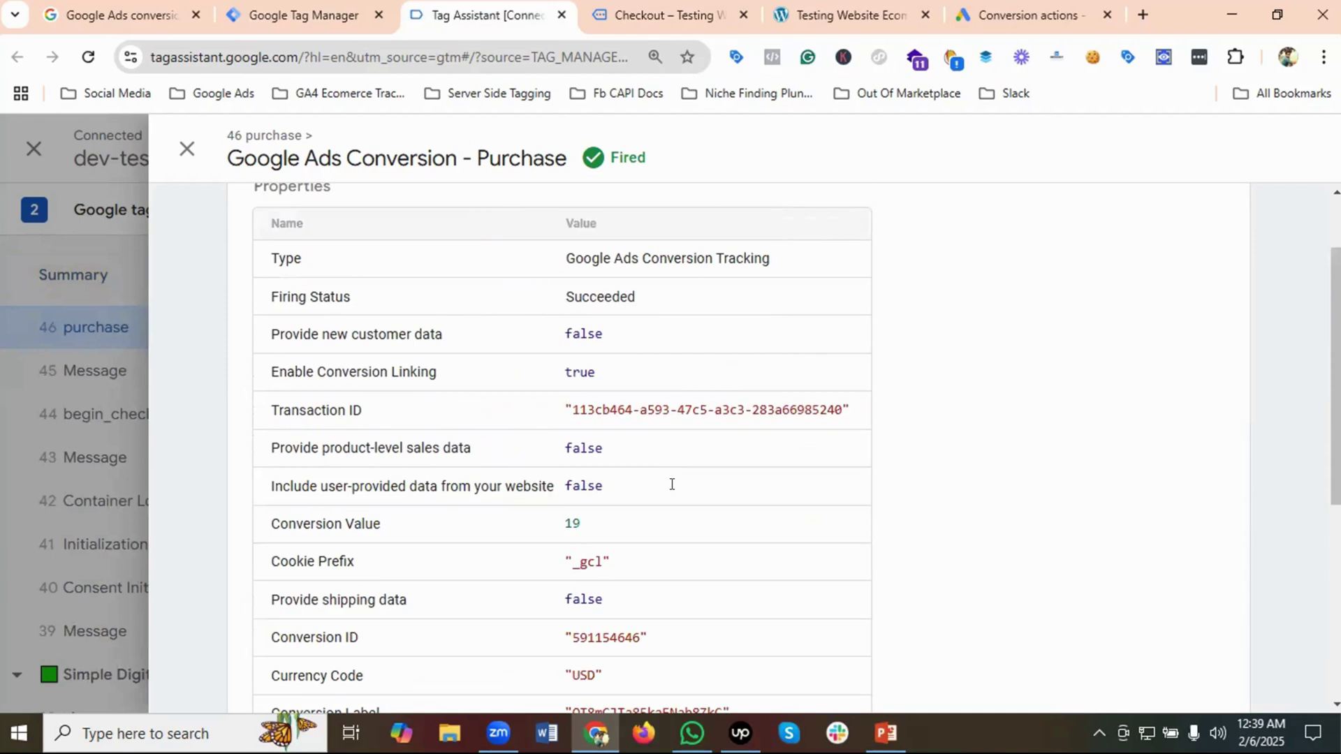
{"action": "scroll", "coordinate": [672, 484], "scroll_direction": "down", "scroll_amount": 3}
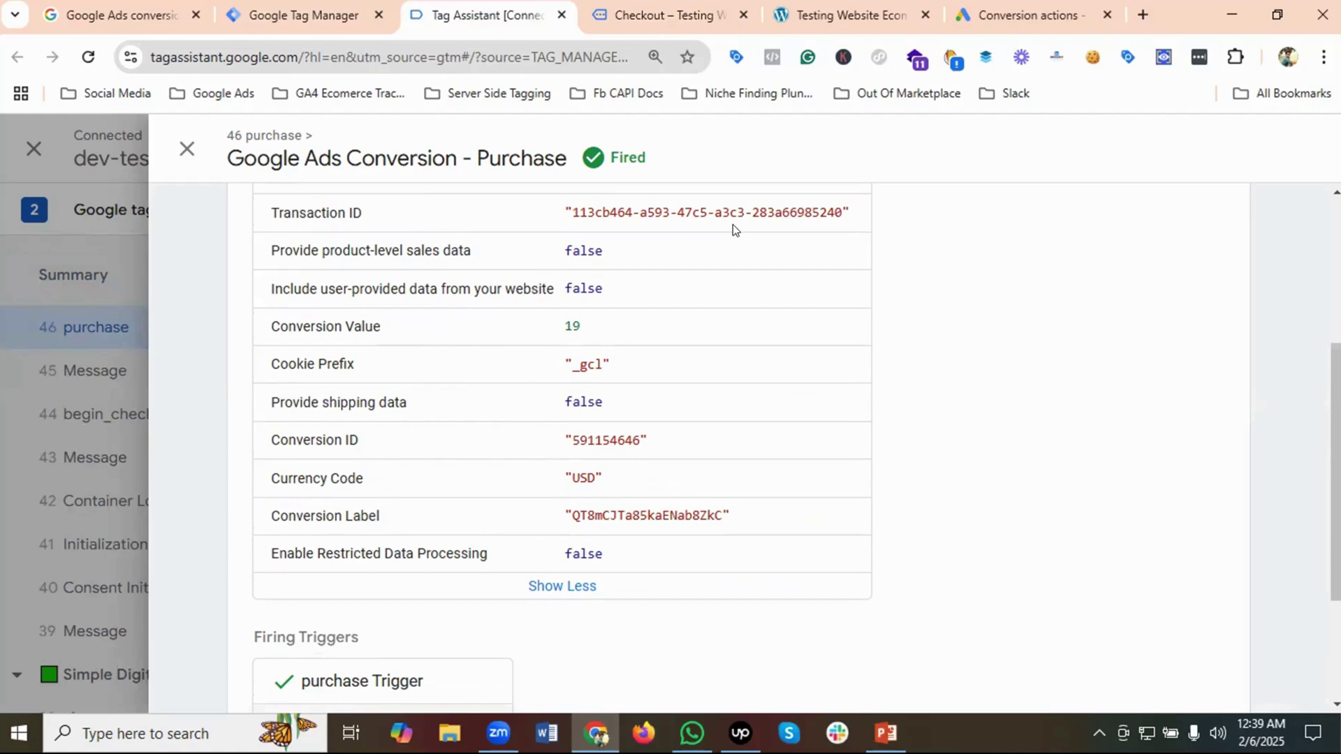
Move from the store's thank-you message to the customer dashboard, then return to the tag details
{"action": "left_click", "coordinate": [651, 17]}
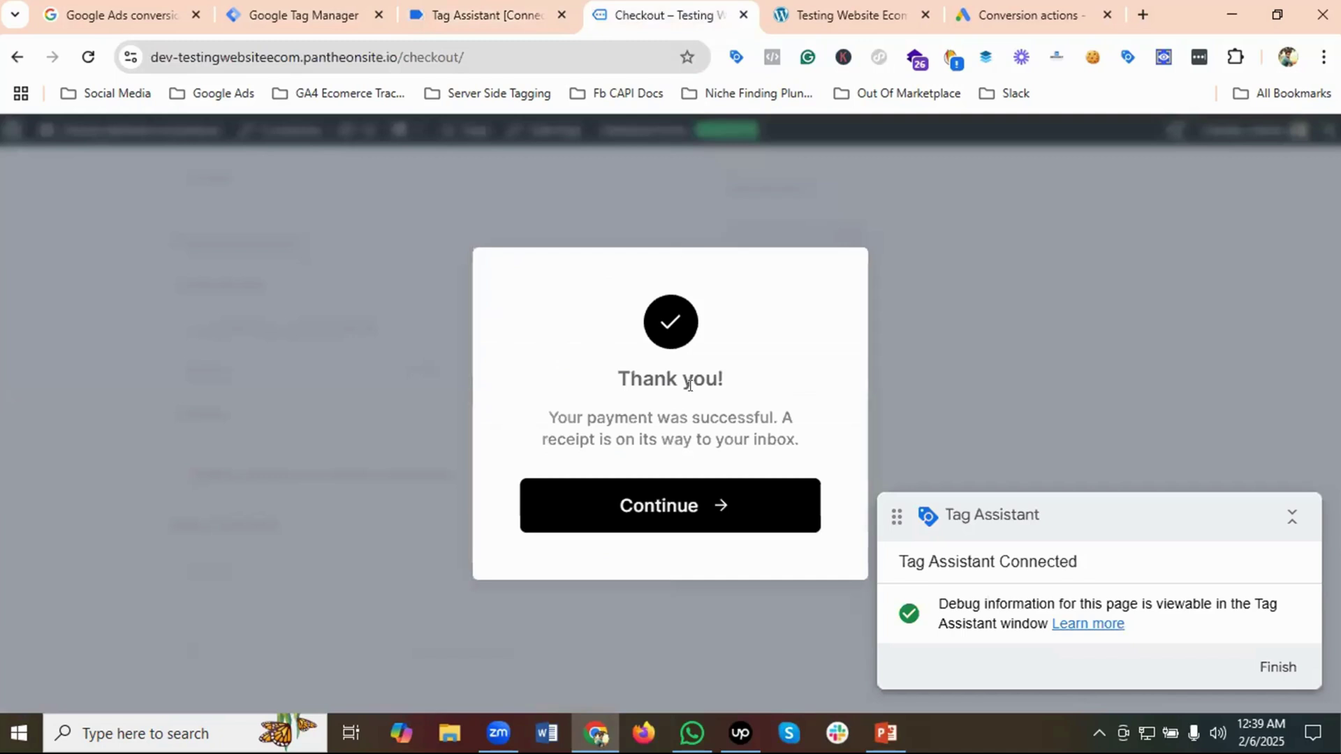
{"action": "left_click", "coordinate": [703, 508]}
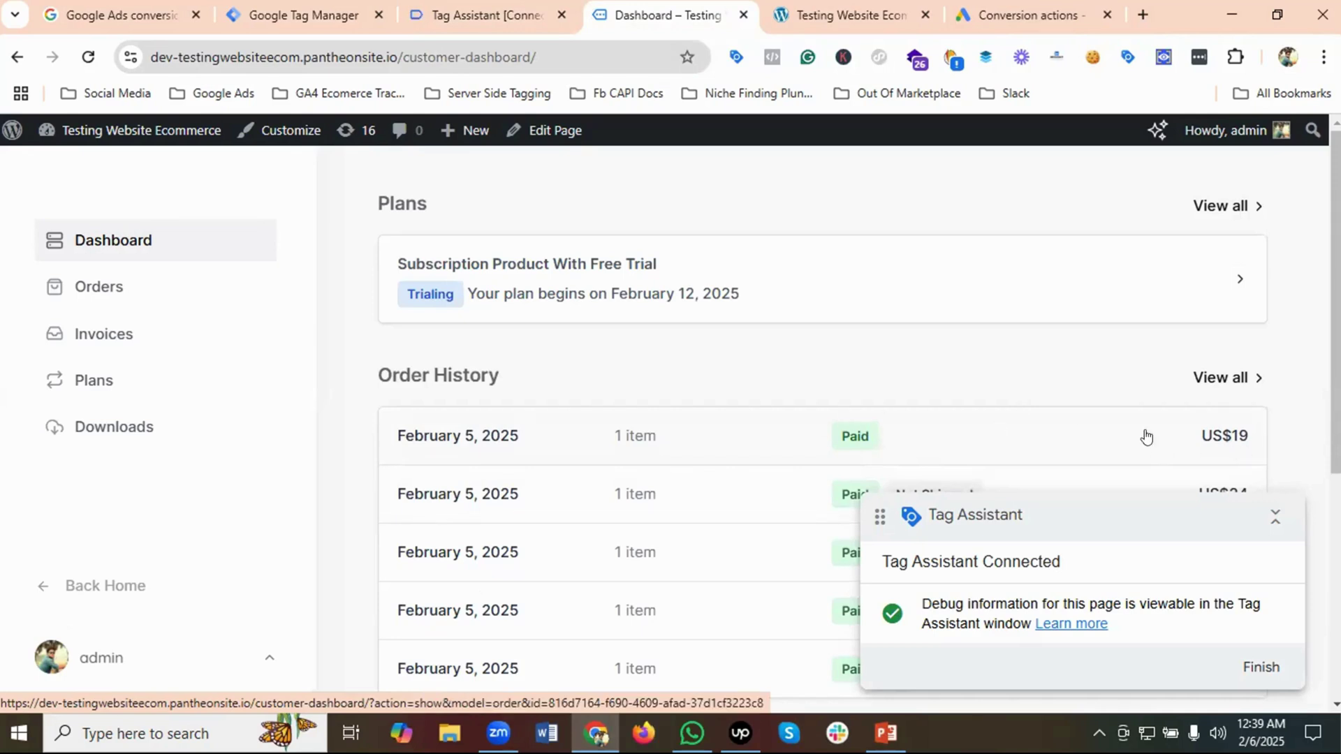
{"action": "left_click", "coordinate": [490, 14]}
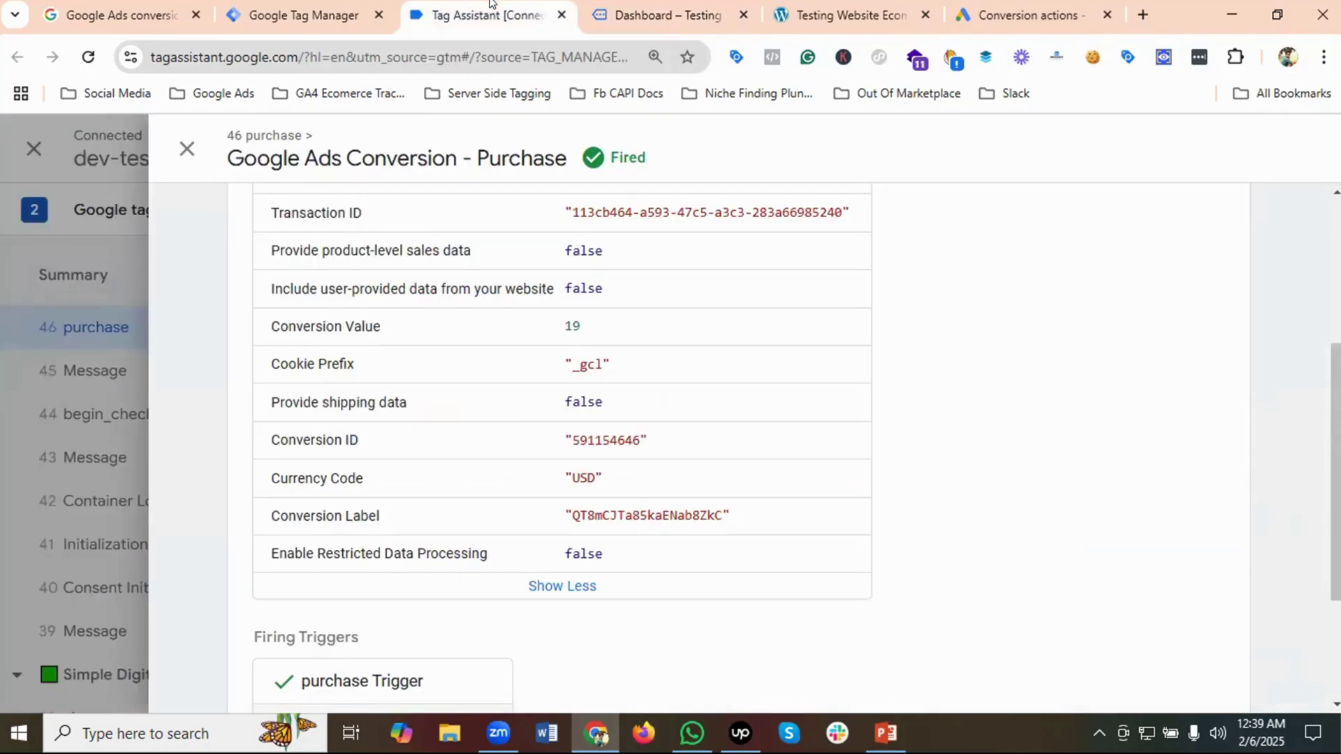
Refresh Google Ads conversion actions and read the Purchase goal's Status column, then return to Tag Assistant
{"action": "left_click", "coordinate": [1009, 10]}
{"action": "scroll", "coordinate": [987, 446], "scroll_direction": "down", "scroll_amount": 1}
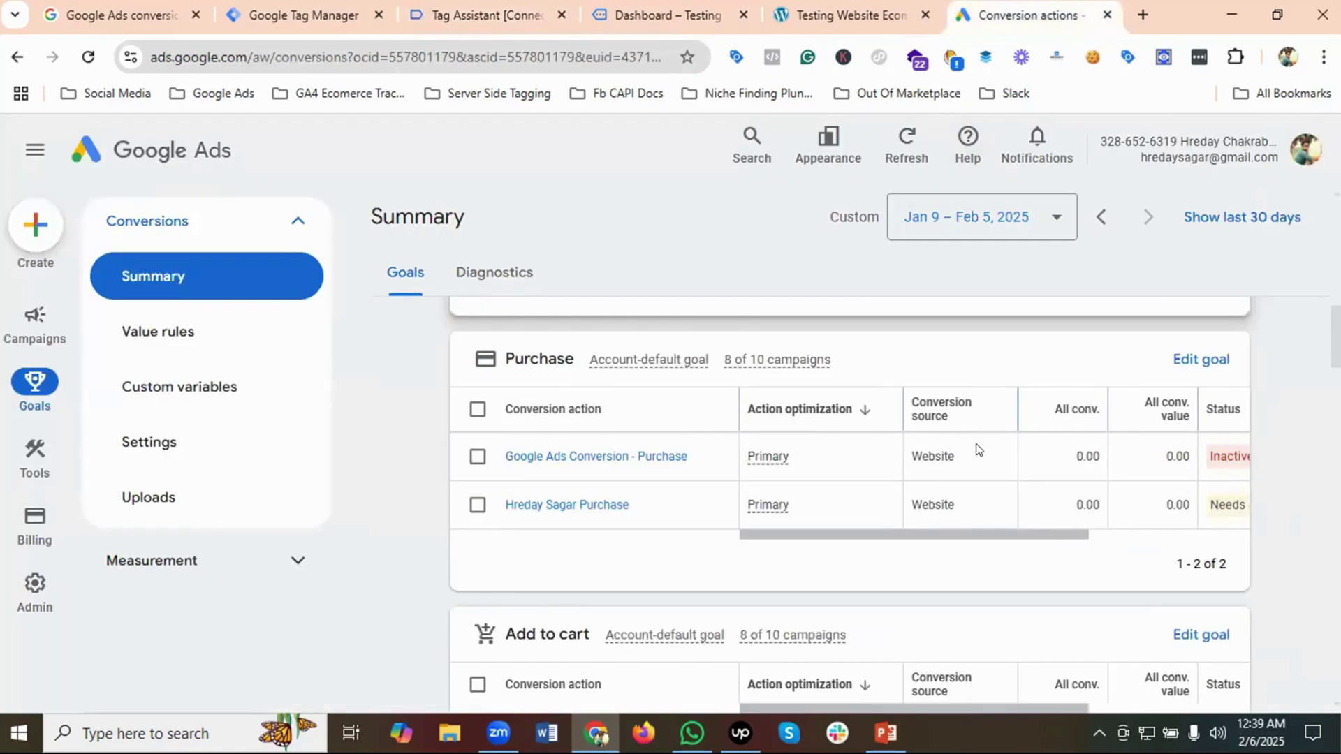
{"action": "left_click_drag", "start_coordinate": [899, 532], "coordinate": [985, 536]}
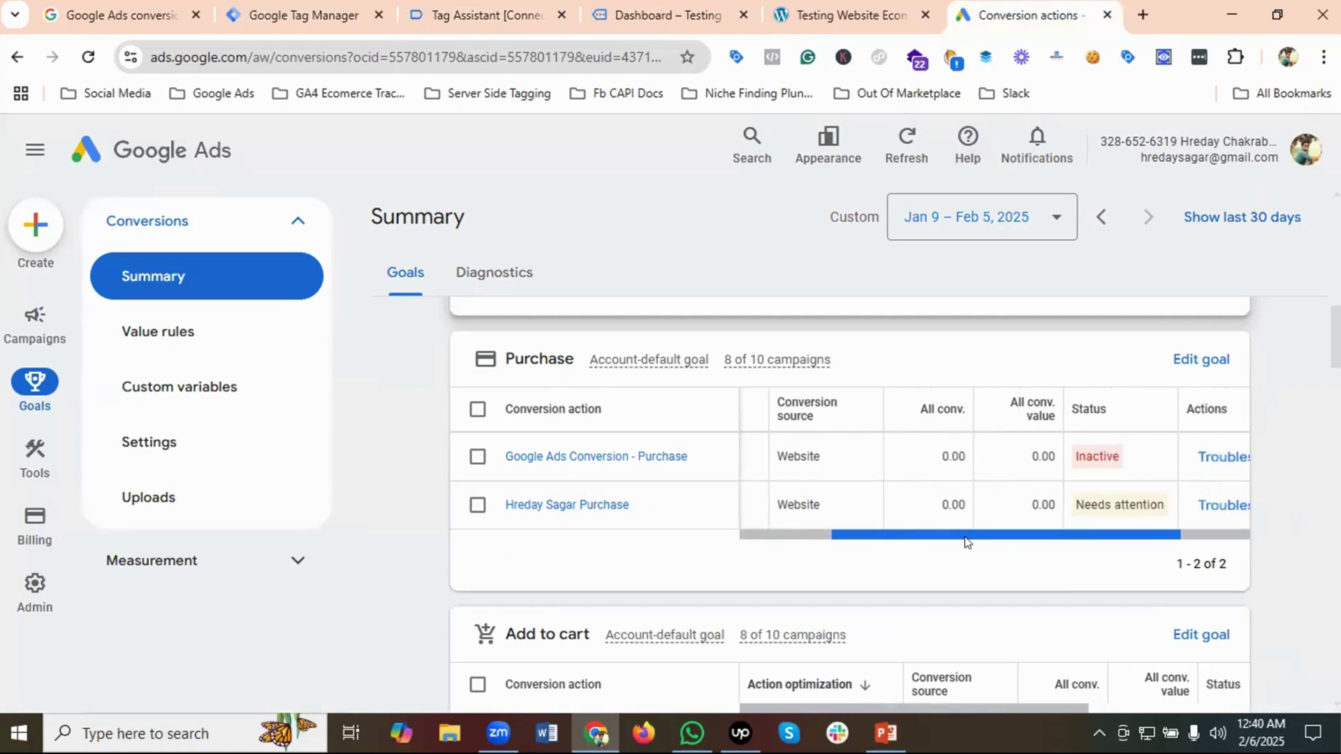
{"action": "left_click", "coordinate": [899, 147]}
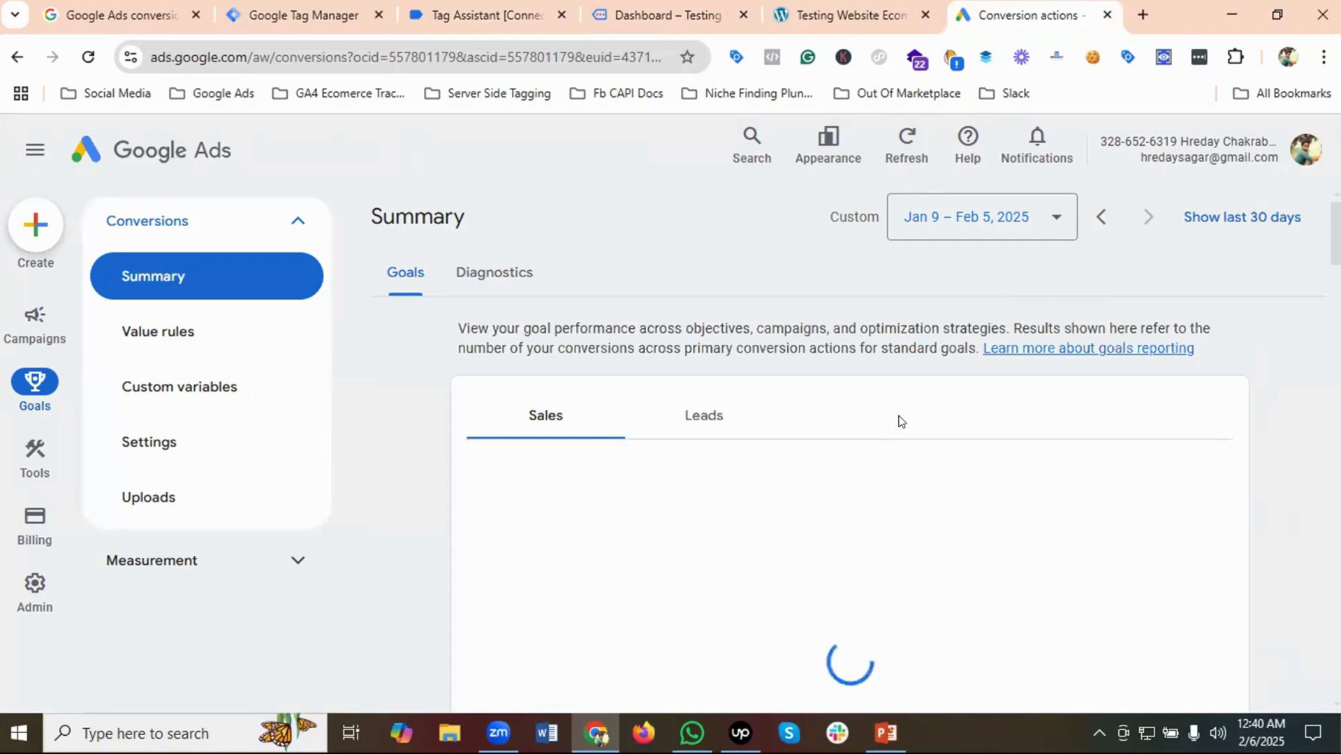
{"action": "scroll", "coordinate": [901, 421], "scroll_direction": "down", "scroll_amount": 1}
{"action": "scroll", "coordinate": [901, 421], "scroll_direction": "down", "scroll_amount": 2}
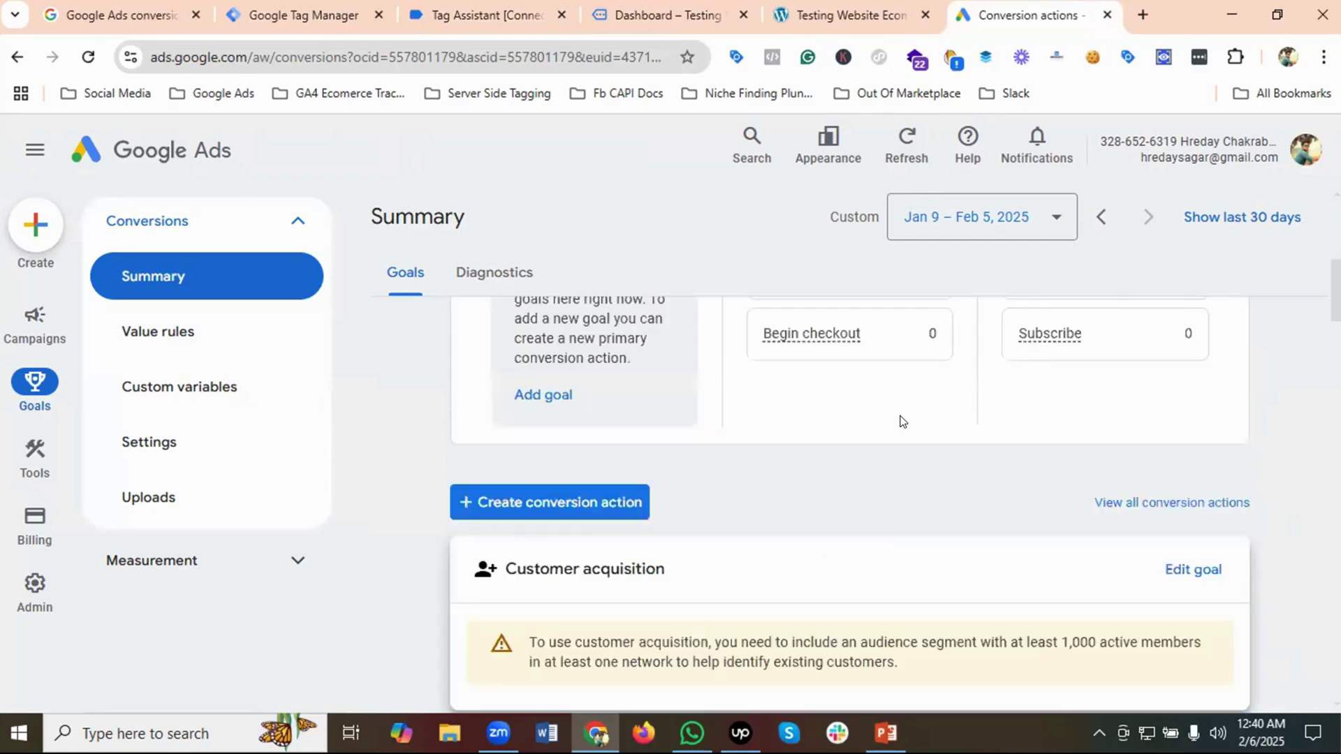
{"action": "scroll", "coordinate": [901, 421], "scroll_direction": "down", "scroll_amount": 3}
{"action": "scroll", "coordinate": [901, 421], "scroll_direction": "down", "scroll_amount": 1}
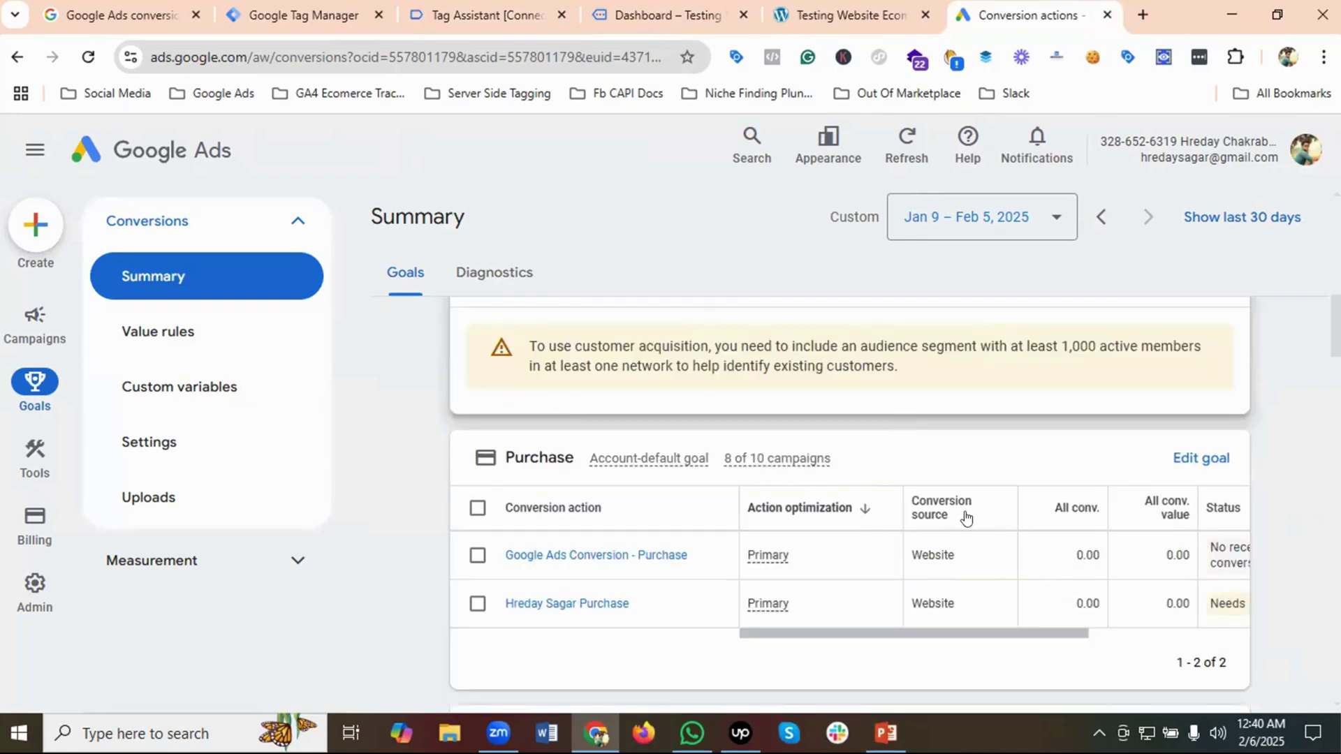
{"action": "scroll", "coordinate": [745, 581], "scroll_direction": "right", "scroll_amount": 1}
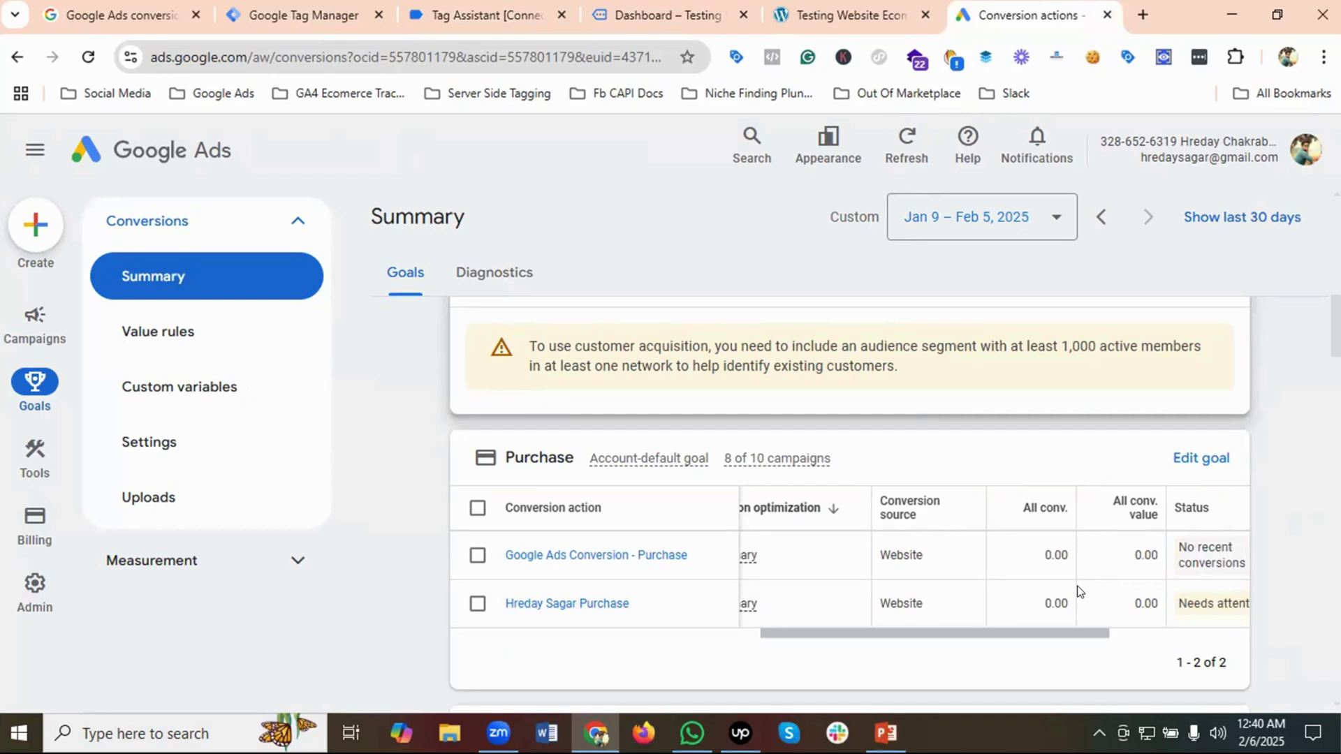
{"action": "scroll", "coordinate": [1079, 592], "scroll_direction": "right", "scroll_amount": 3}
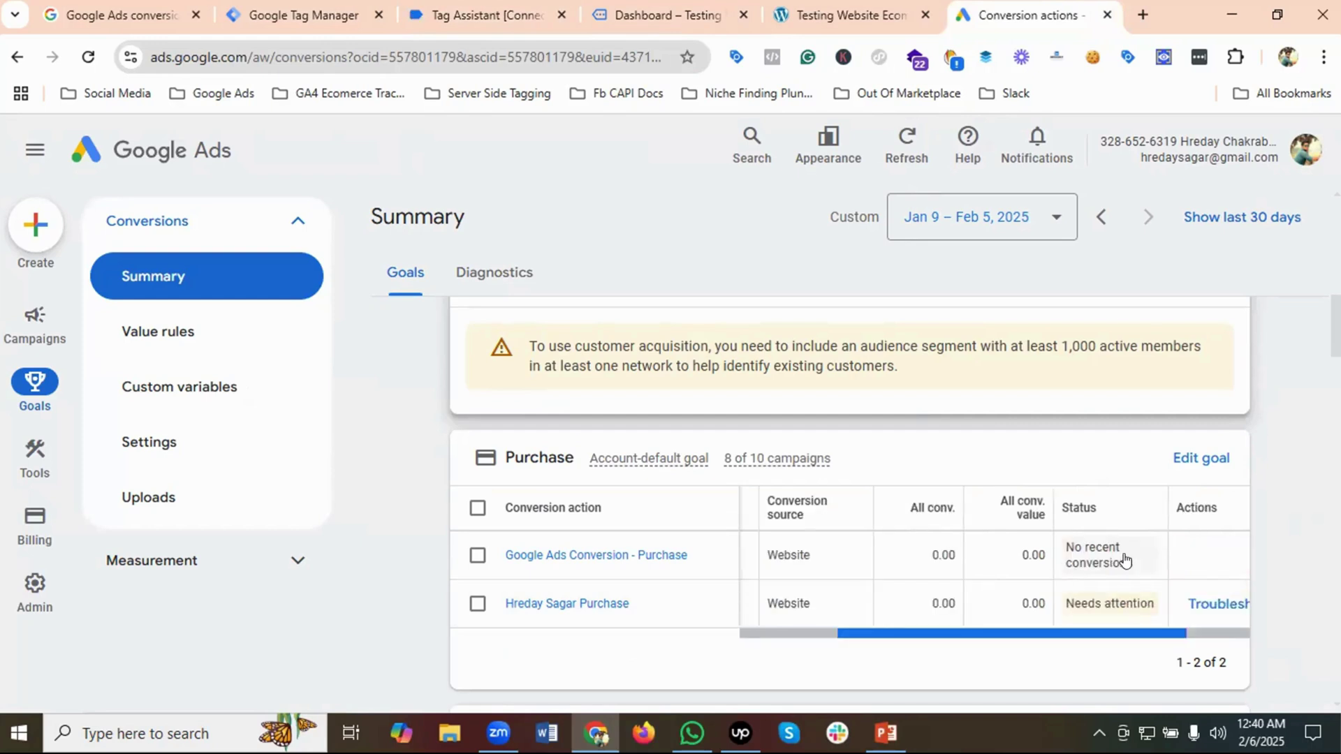
{"action": "mouse_move", "coordinate": [1121, 557]}
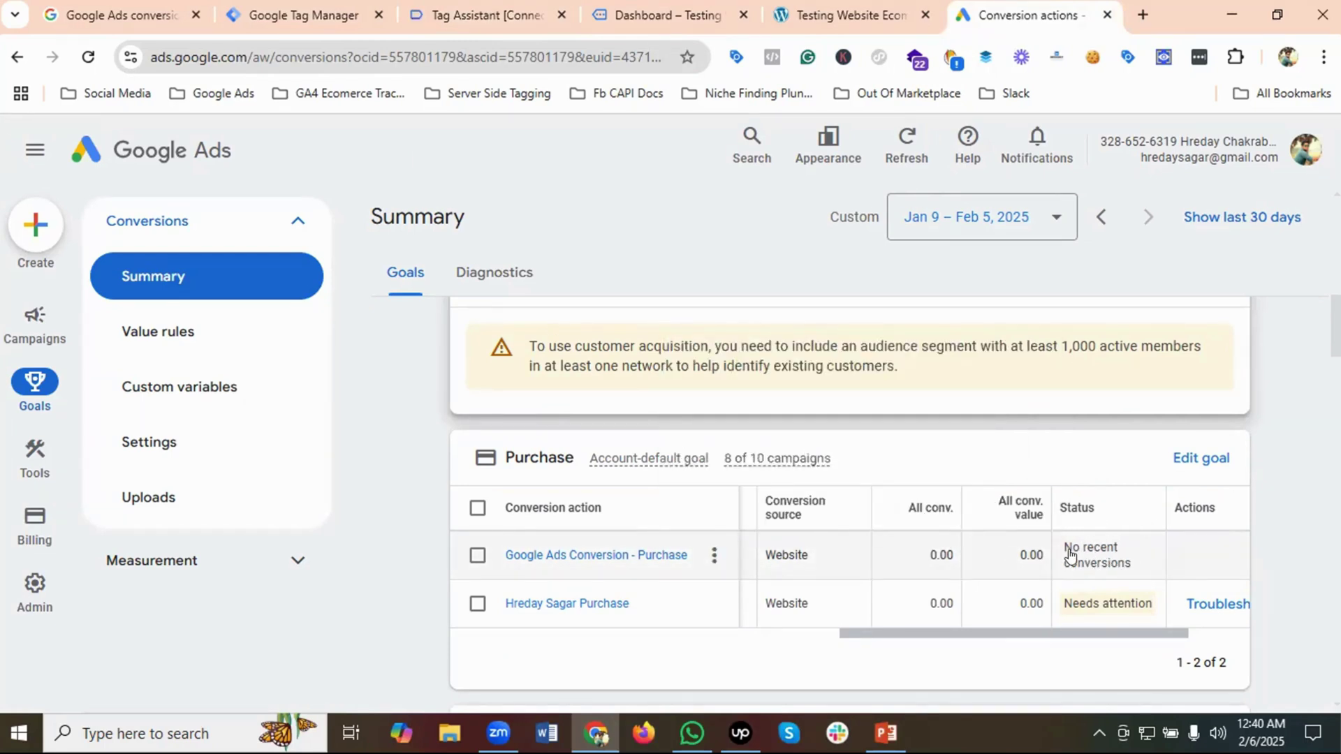
{"action": "left_click", "coordinate": [691, 10]}
{"action": "left_click", "coordinate": [464, 15]}
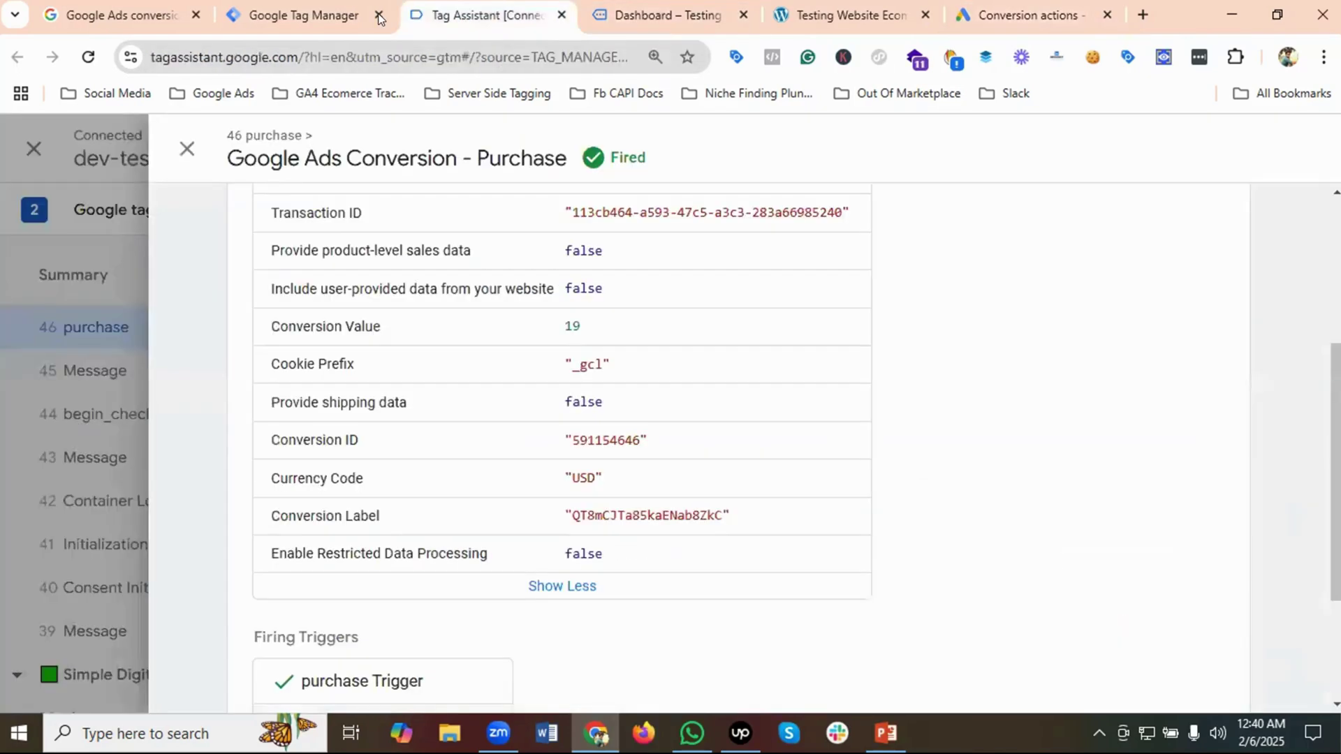
Submit and publish the workspace without a version description, making Version 20 live
{"action": "left_click", "coordinate": [305, 14]}
{"action": "left_click", "coordinate": [1281, 202]}
{"action": "left_click", "coordinate": [1292, 145]}
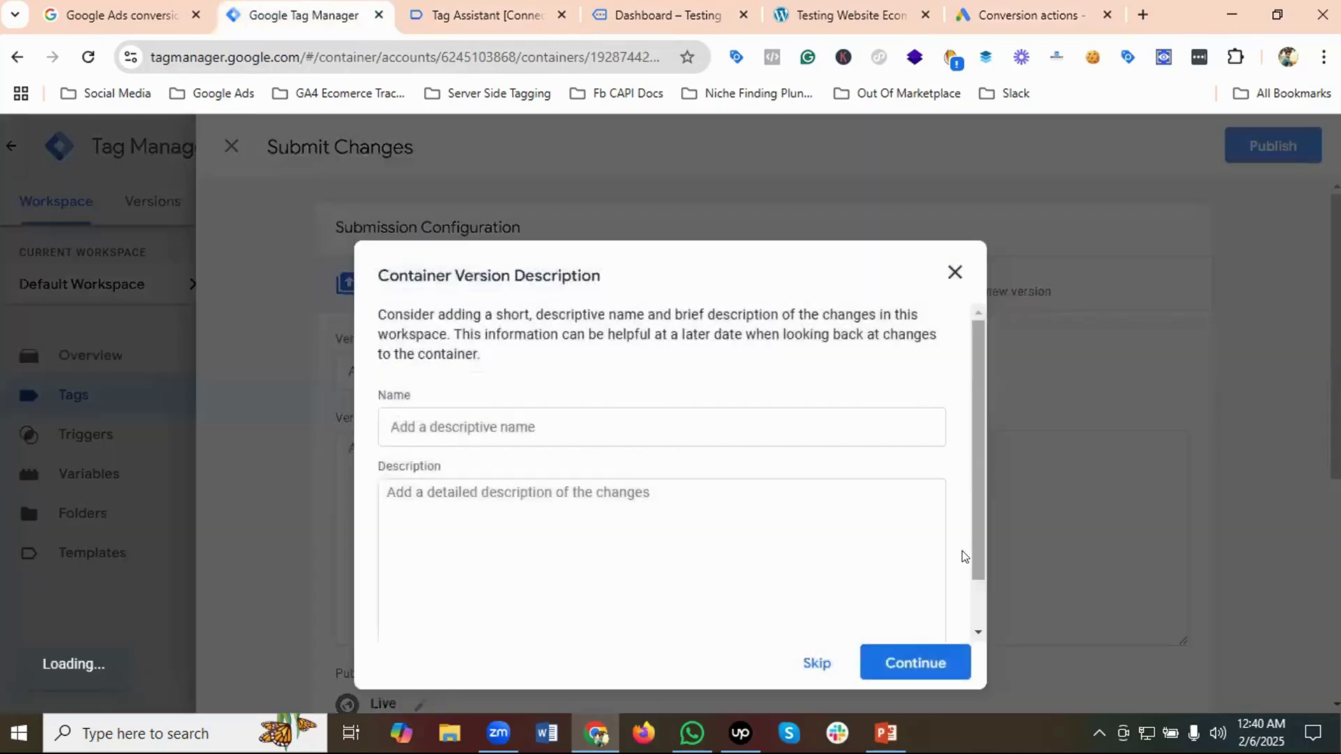
{"action": "left_click", "coordinate": [915, 666]}
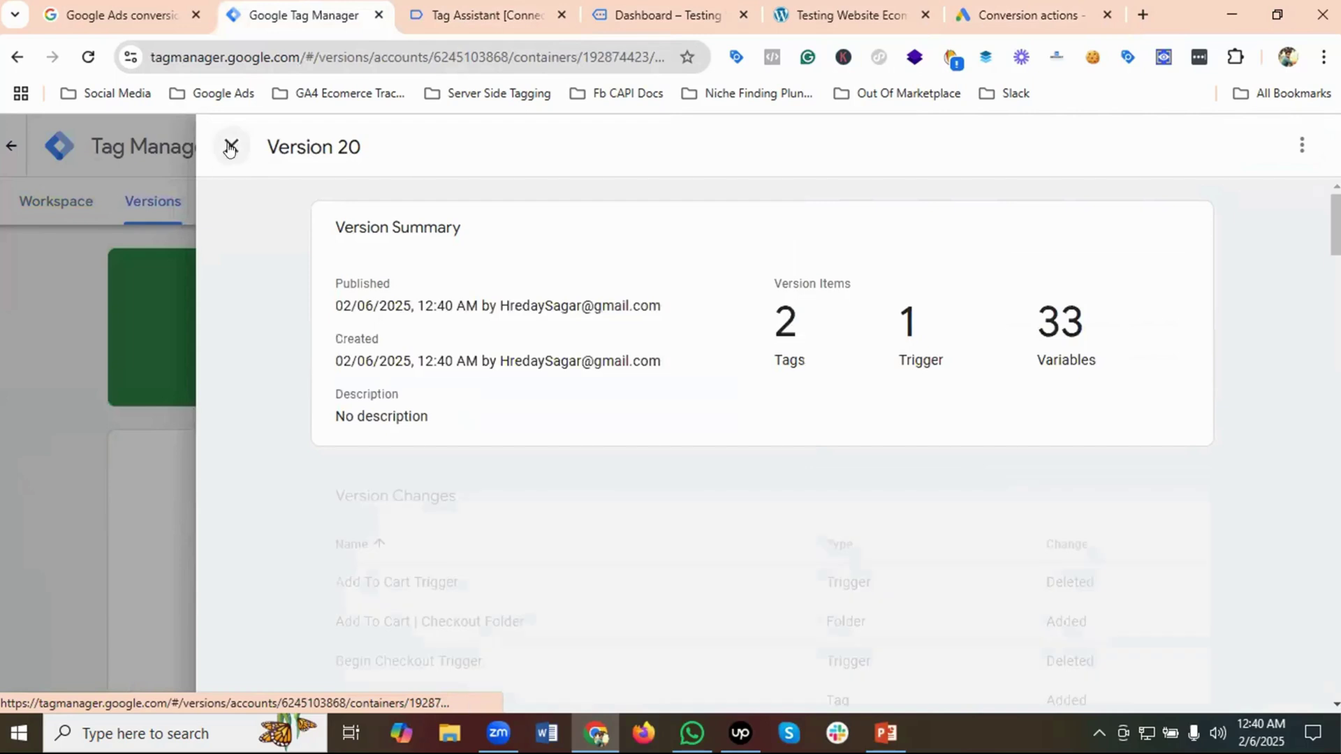
{"action": "left_click", "coordinate": [232, 146]}
{"action": "left_click", "coordinate": [90, 207]}
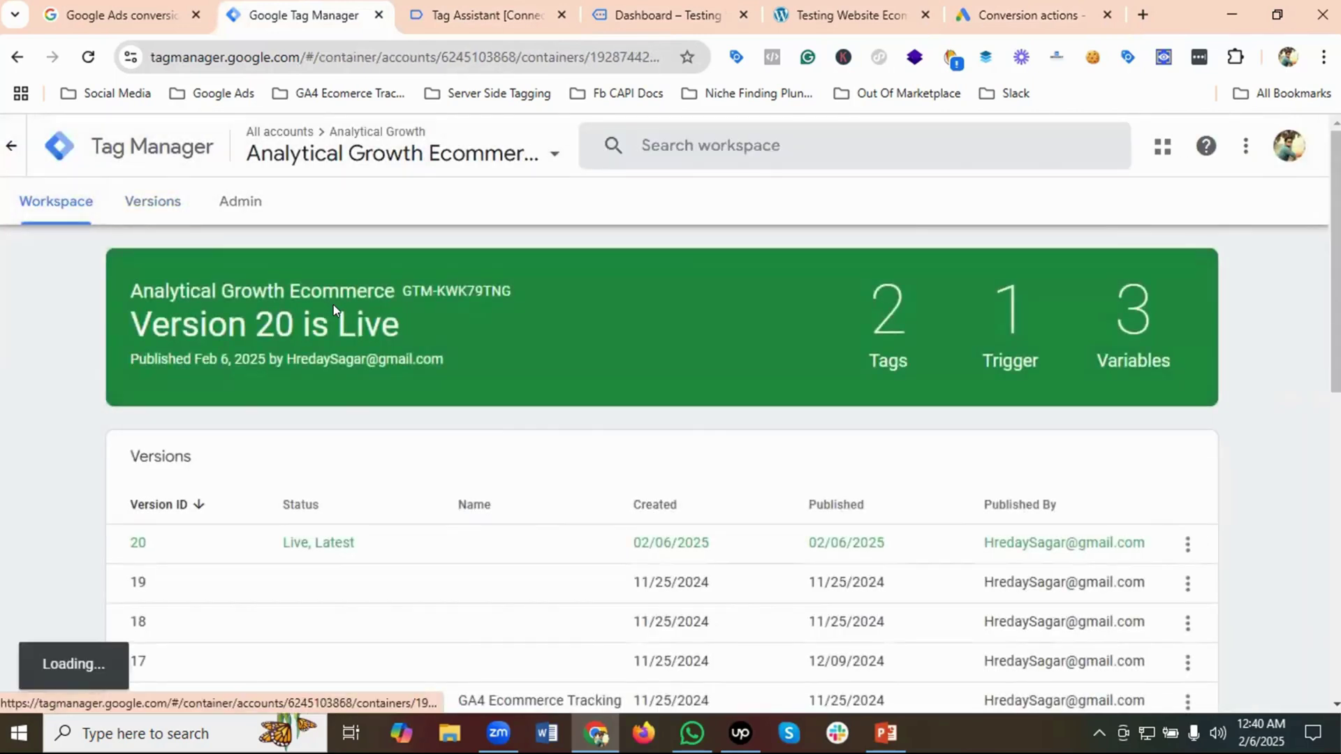